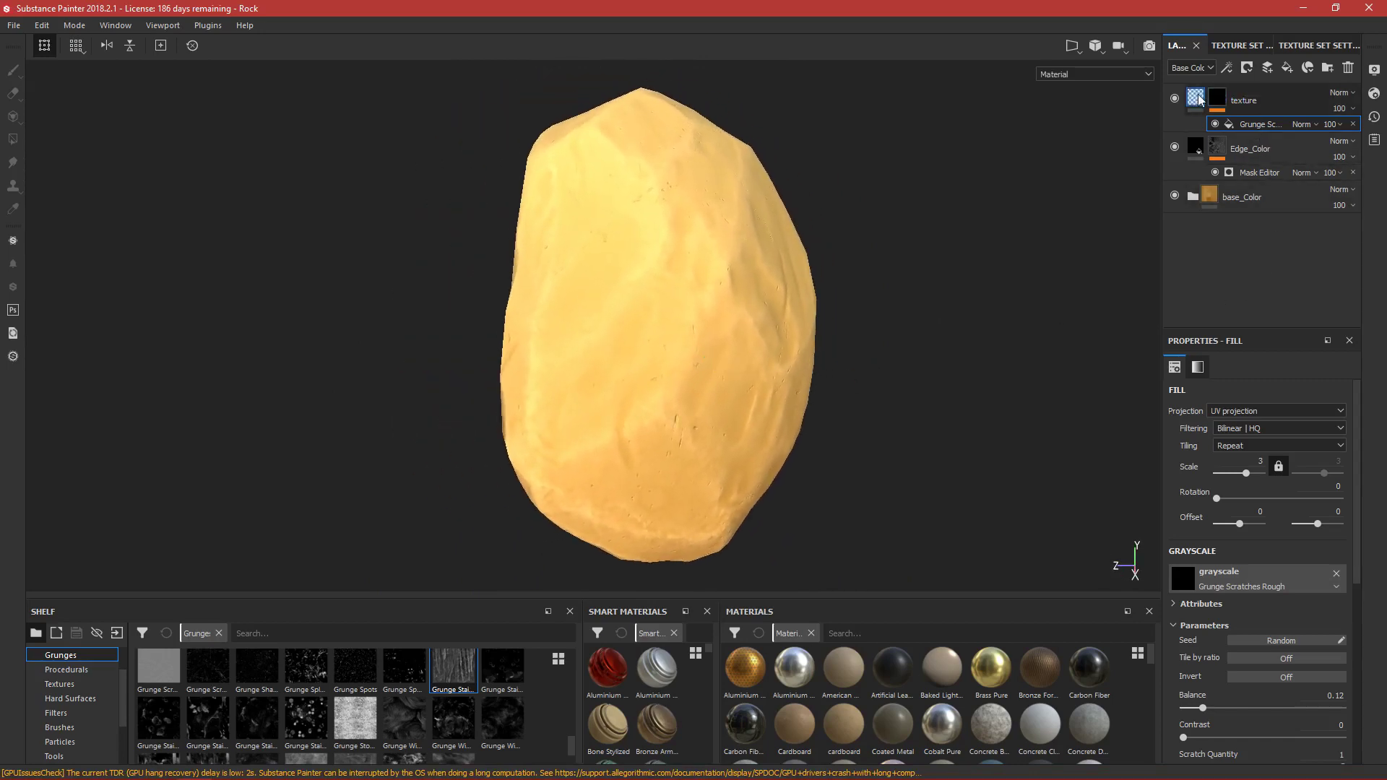
Step: Zoom in to inspect the rock, then add a fill layer above all existing layers
{"action": "scroll", "coordinate": [837, 231], "scroll_direction": "up", "scroll_amount": 2}
{"action": "scroll", "coordinate": [804, 298], "scroll_direction": "down", "scroll_amount": 2}
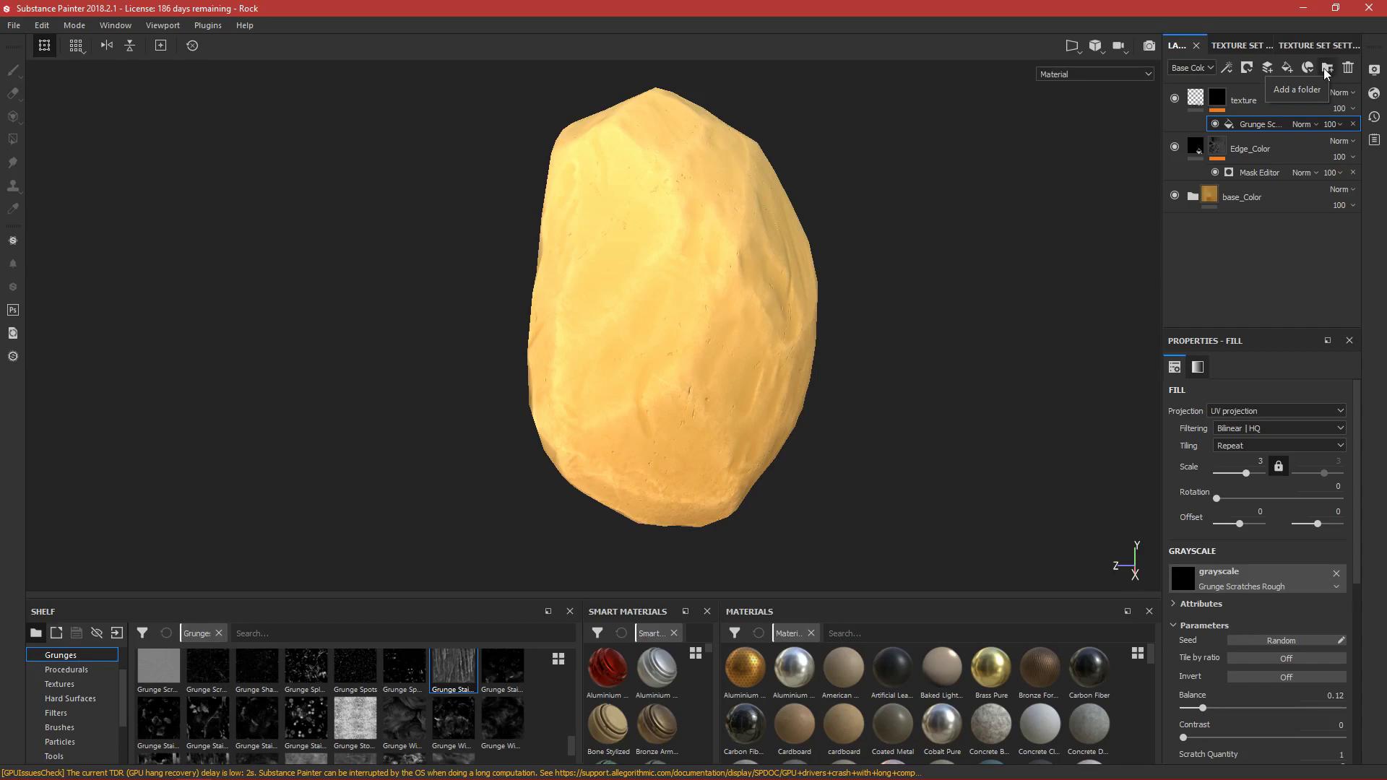
{"action": "left_click", "coordinate": [1286, 69]}
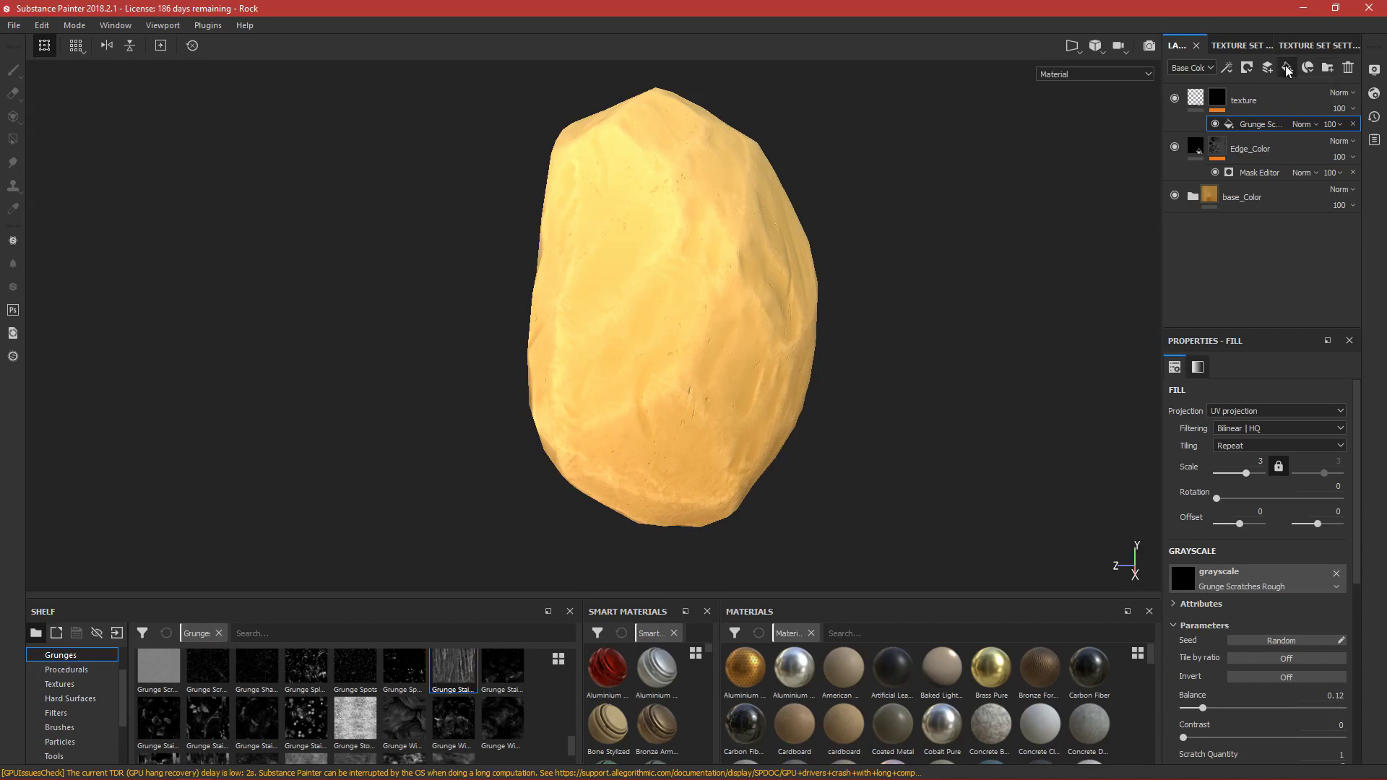
Step: Rename the fill layer Dirt and turn off its height, metal, normal, AO and roughness channels
{"action": "double_click", "coordinate": [1237, 101]}
{"action": "type", "text": "Dirt"}
{"action": "key", "text": "Return"}
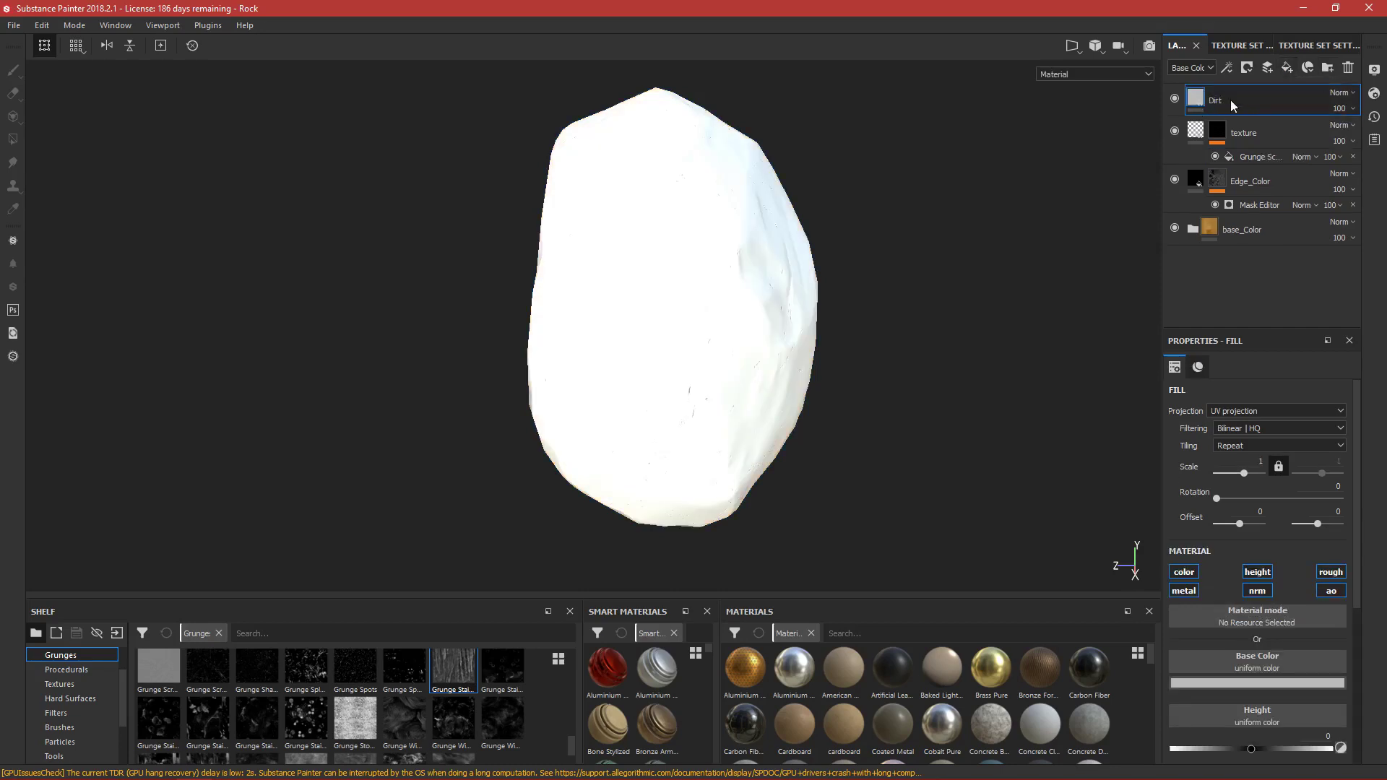
{"action": "scroll", "coordinate": [1286, 405], "scroll_direction": "down", "scroll_amount": 2}
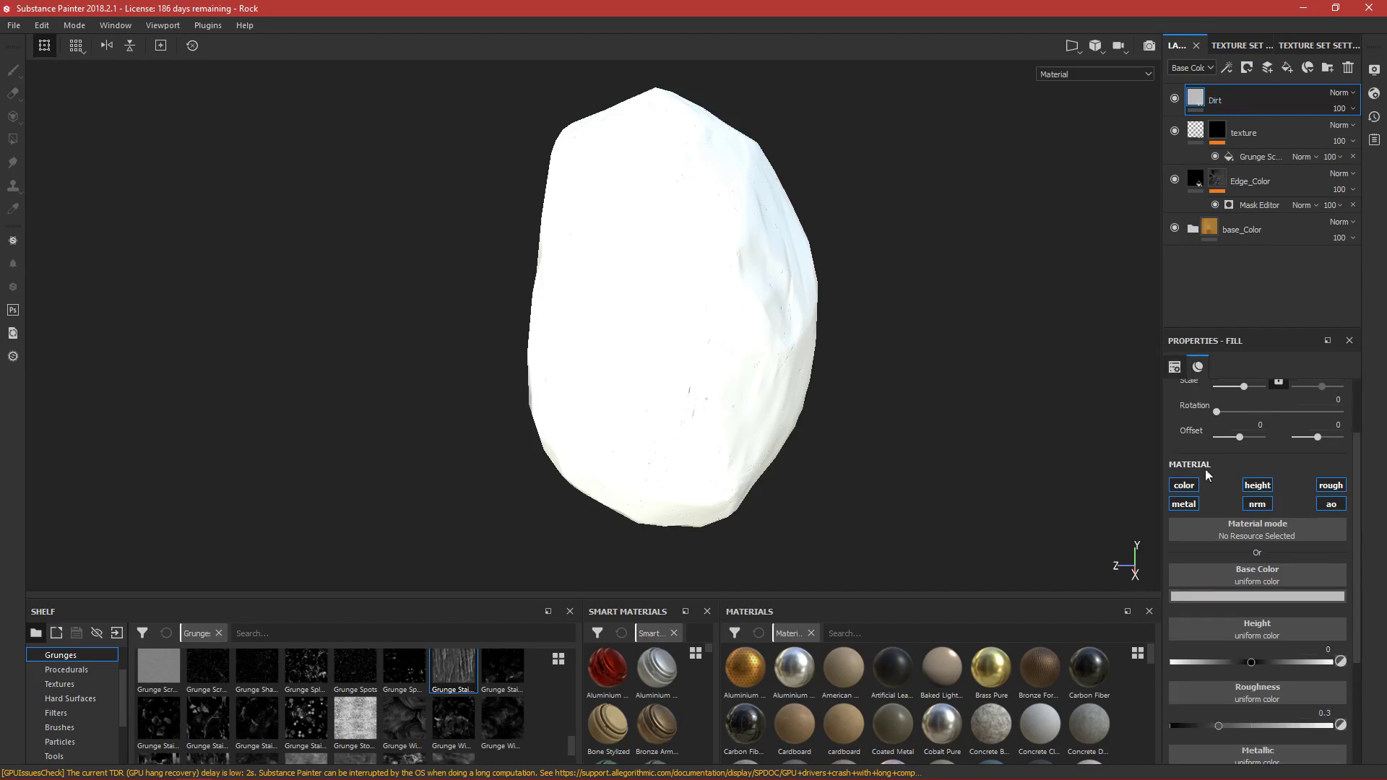
{"action": "left_click", "coordinate": [1181, 505]}
{"action": "left_click", "coordinate": [1266, 486]}
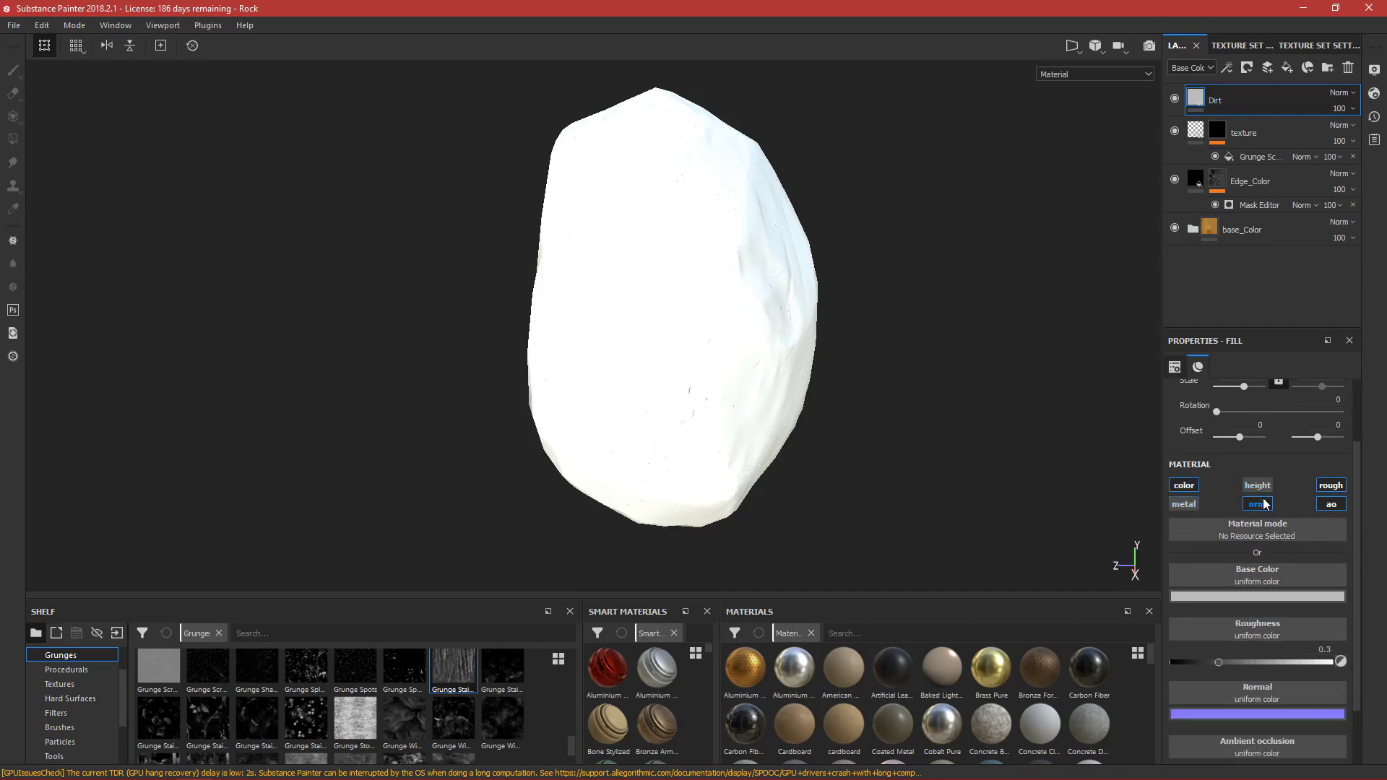
{"action": "left_click", "coordinate": [1266, 504]}
{"action": "left_click", "coordinate": [1335, 505]}
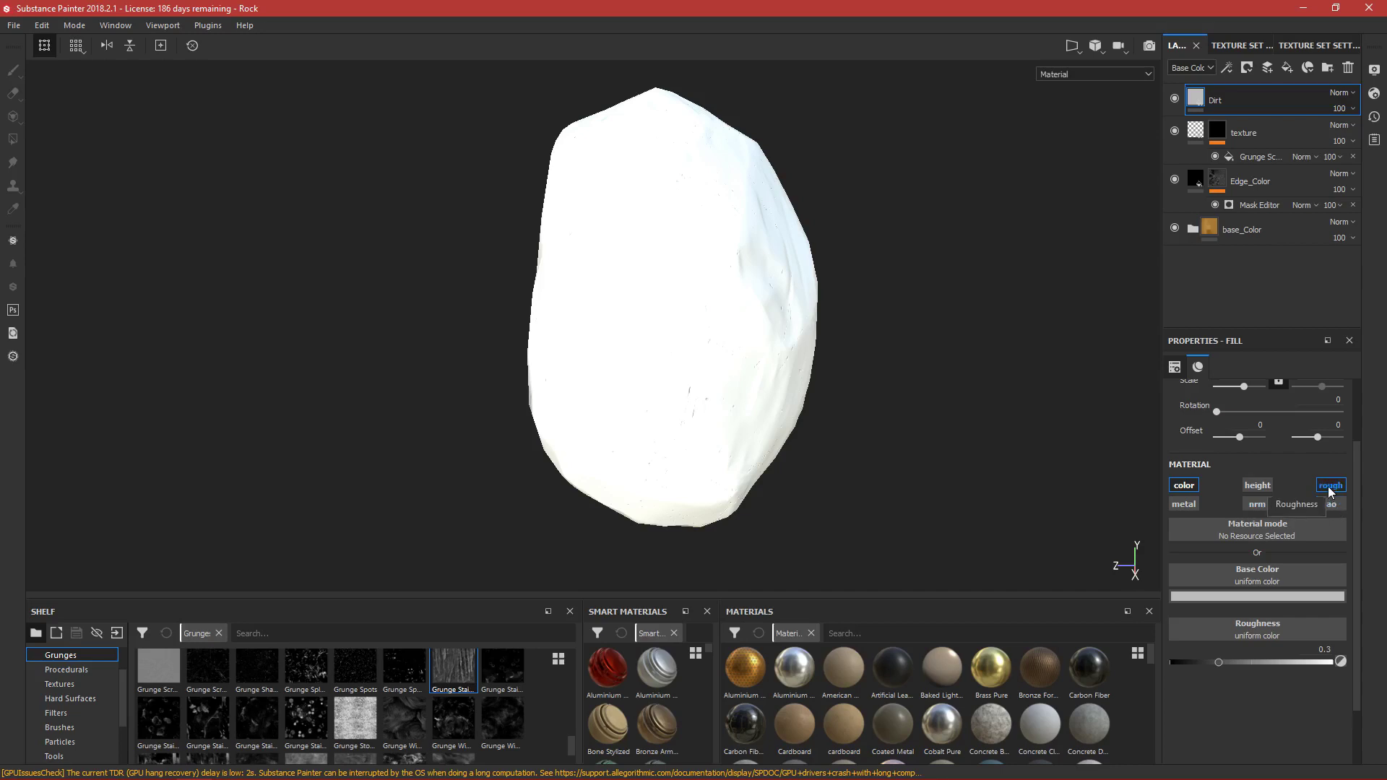
{"action": "left_click", "coordinate": [1329, 489]}
Step: Set the Dirt layer's base color to a near-black dark red
{"action": "left_click_drag", "start_coordinate": [988, 446], "coordinate": [787, 414], "text": "alt"}
{"action": "scroll", "coordinate": [796, 325], "scroll_direction": "up", "scroll_amount": 3}
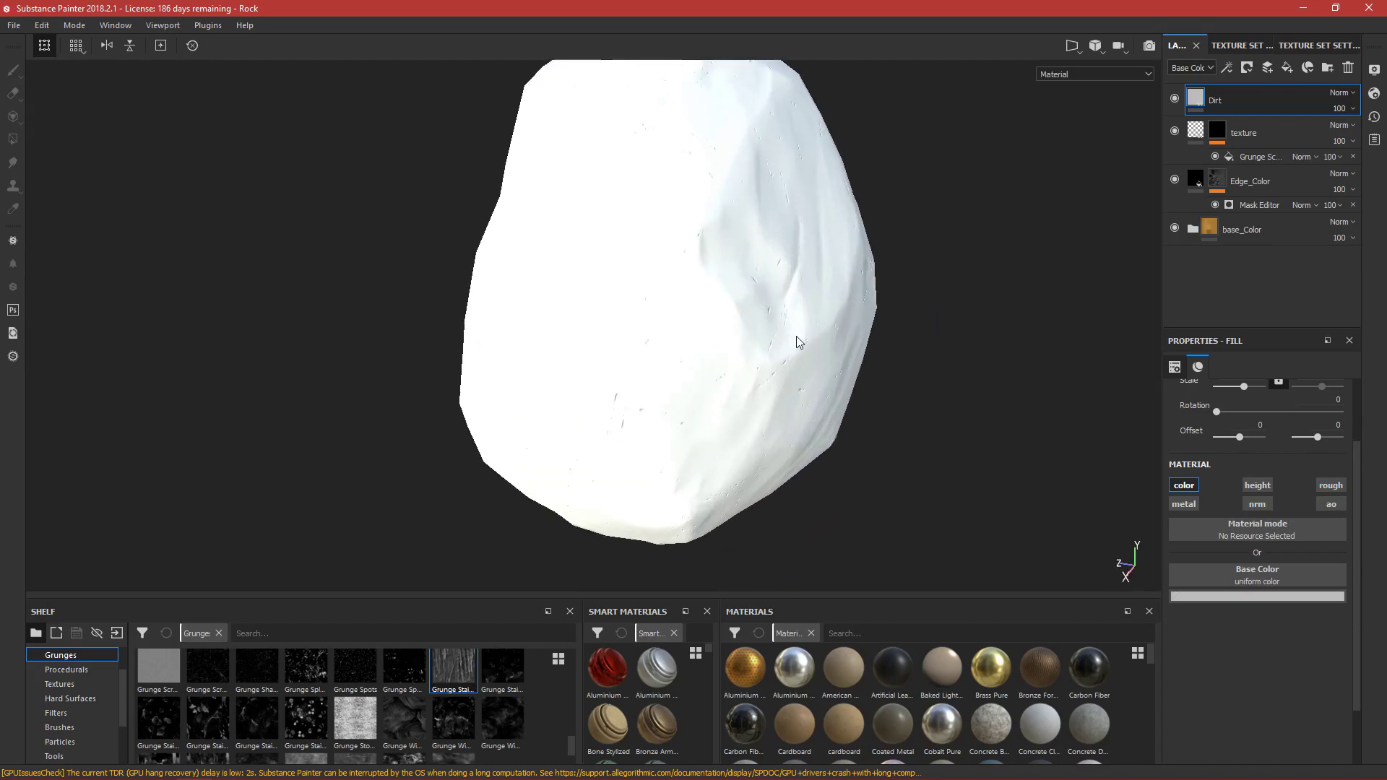
{"action": "scroll", "coordinate": [798, 336], "scroll_direction": "down", "scroll_amount": 4}
{"action": "left_click_drag", "start_coordinate": [906, 335], "coordinate": [832, 352], "text": "alt"}
{"action": "scroll", "coordinate": [832, 353], "scroll_direction": "up", "scroll_amount": 2}
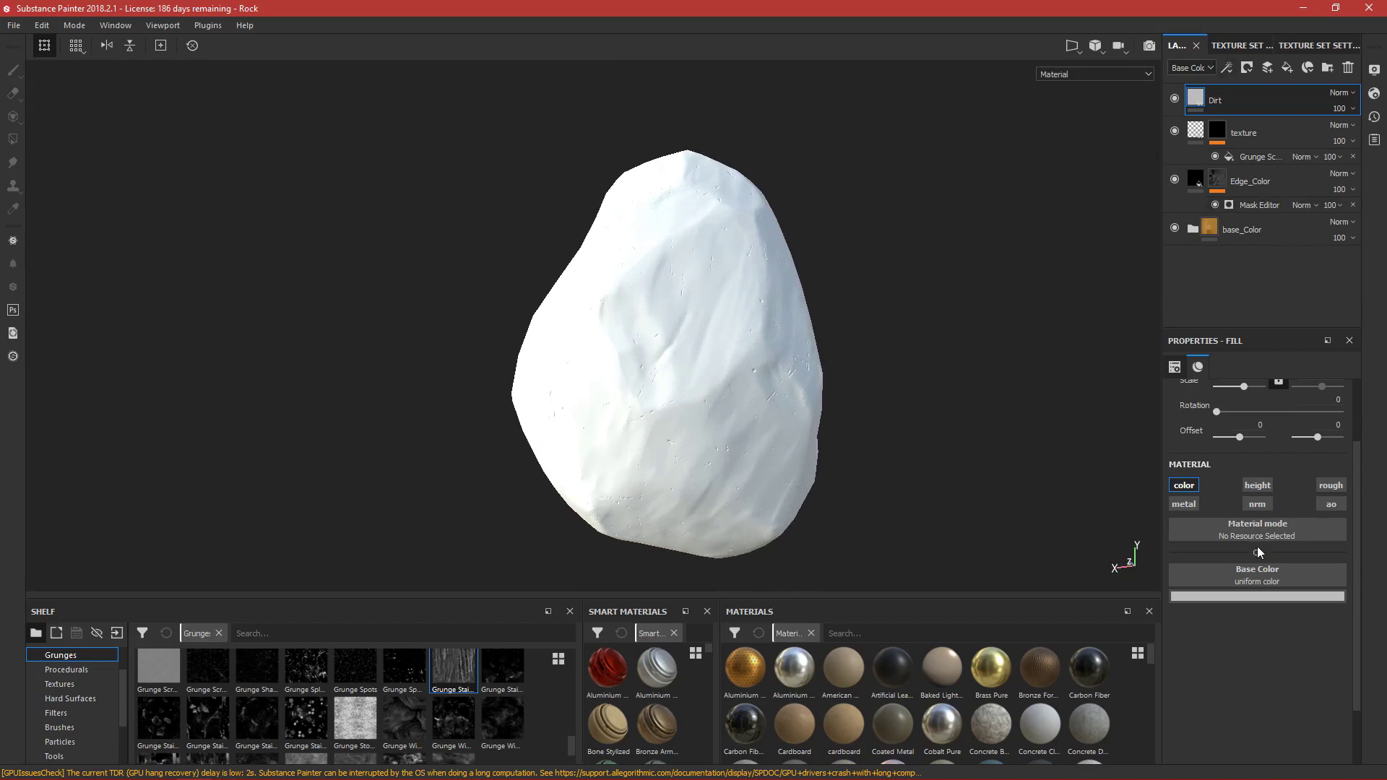
{"action": "left_click", "coordinate": [1267, 596]}
{"action": "left_click_drag", "start_coordinate": [1233, 730], "coordinate": [1315, 744]}
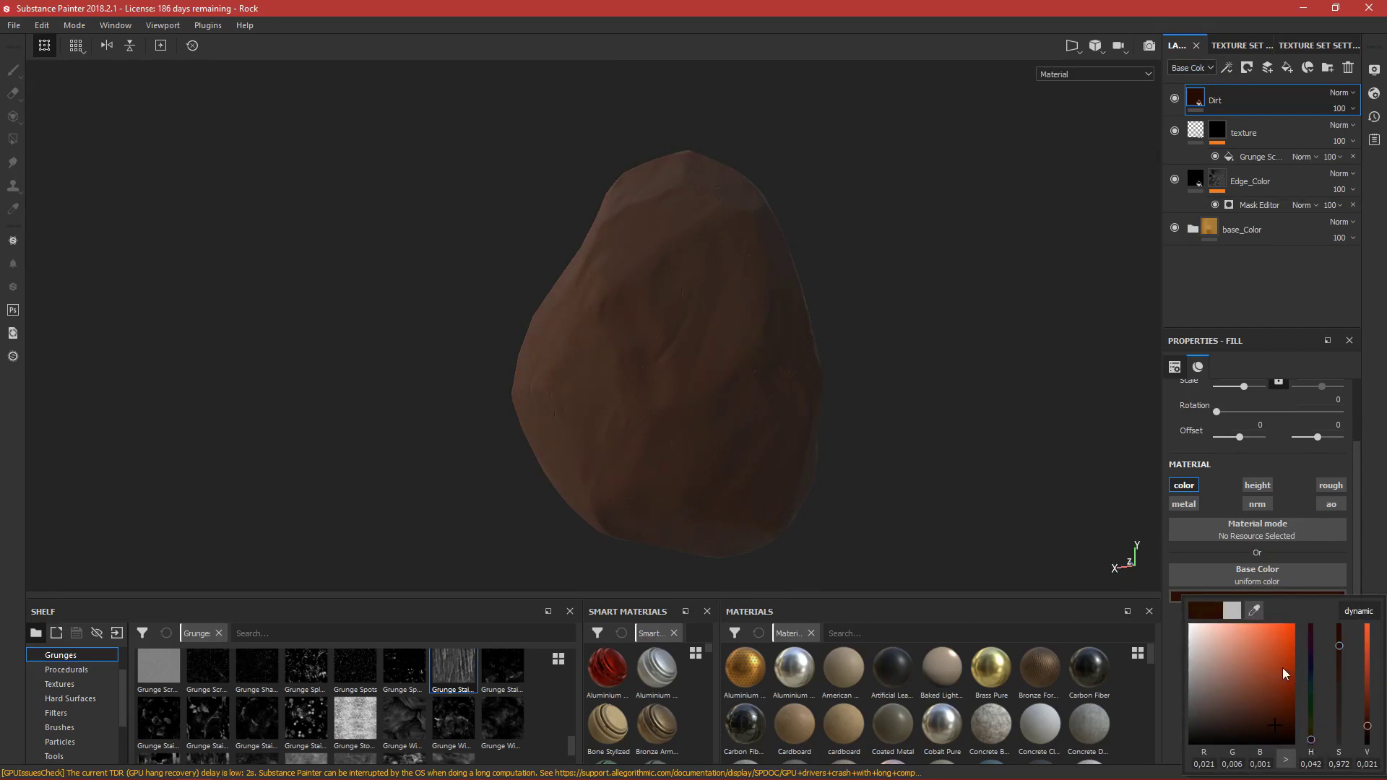
{"action": "left_click_drag", "start_coordinate": [765, 377], "coordinate": [833, 343], "text": "alt"}
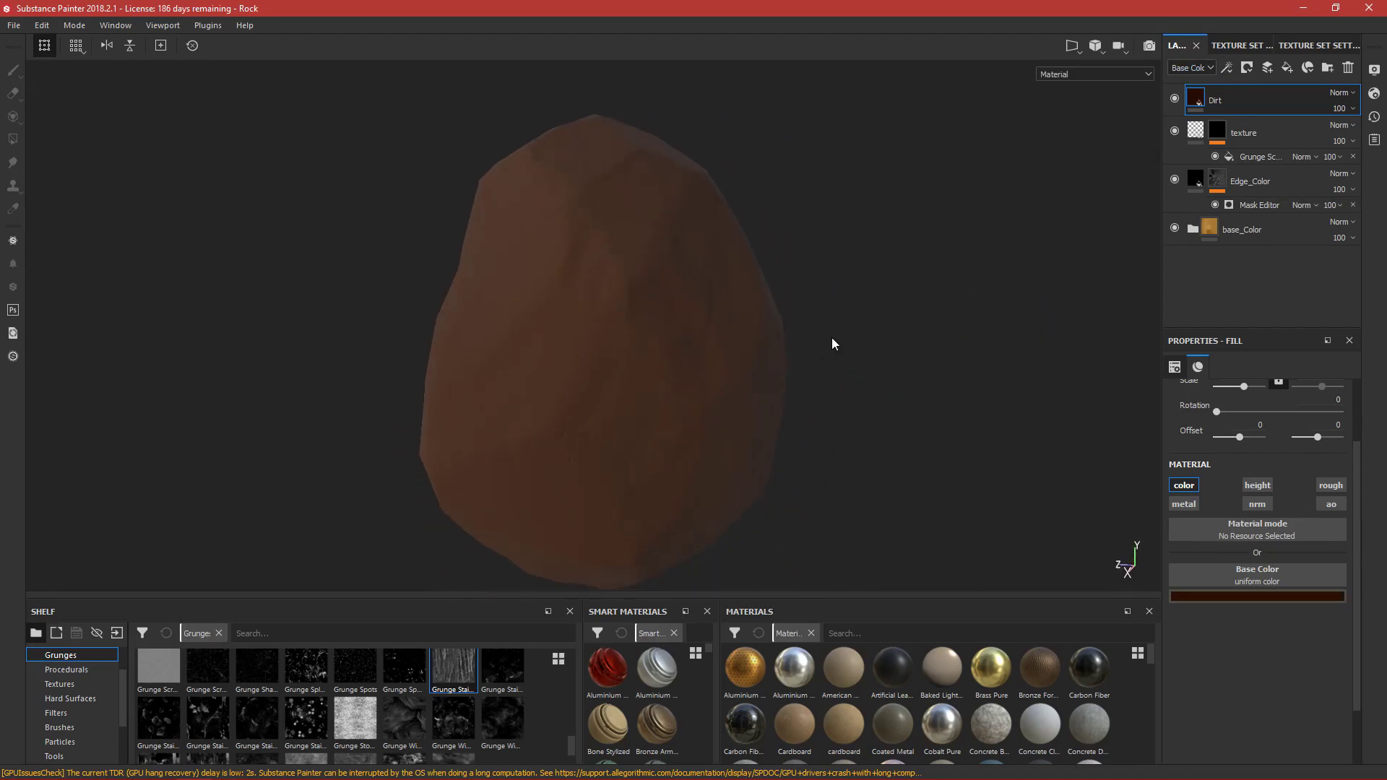
{"action": "right_click", "coordinate": [1219, 105]}
Step: Add a black mask to the Dirt layer with a Dirt generator on it
{"action": "left_click", "coordinate": [1221, 108]}
{"action": "right_click", "coordinate": [1220, 102]}
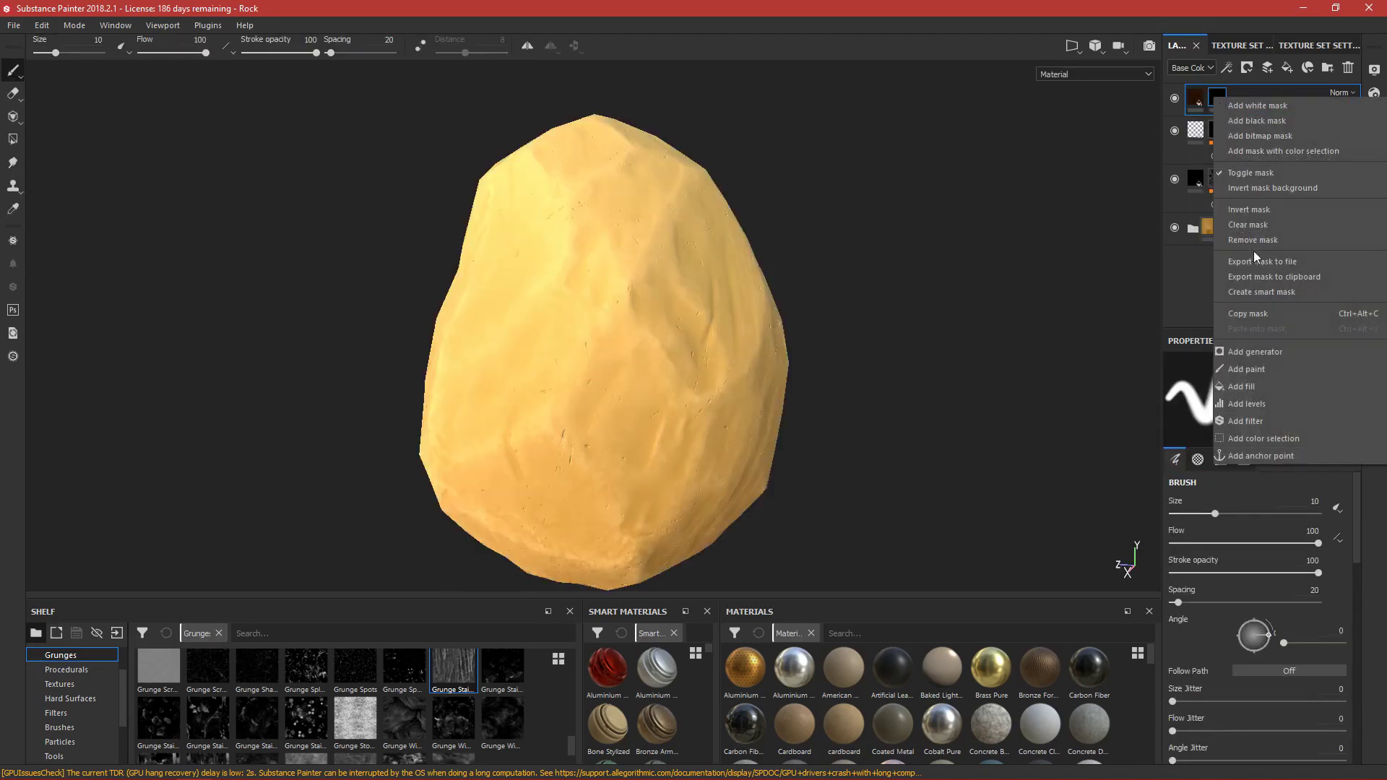
{"action": "left_click", "coordinate": [1251, 351]}
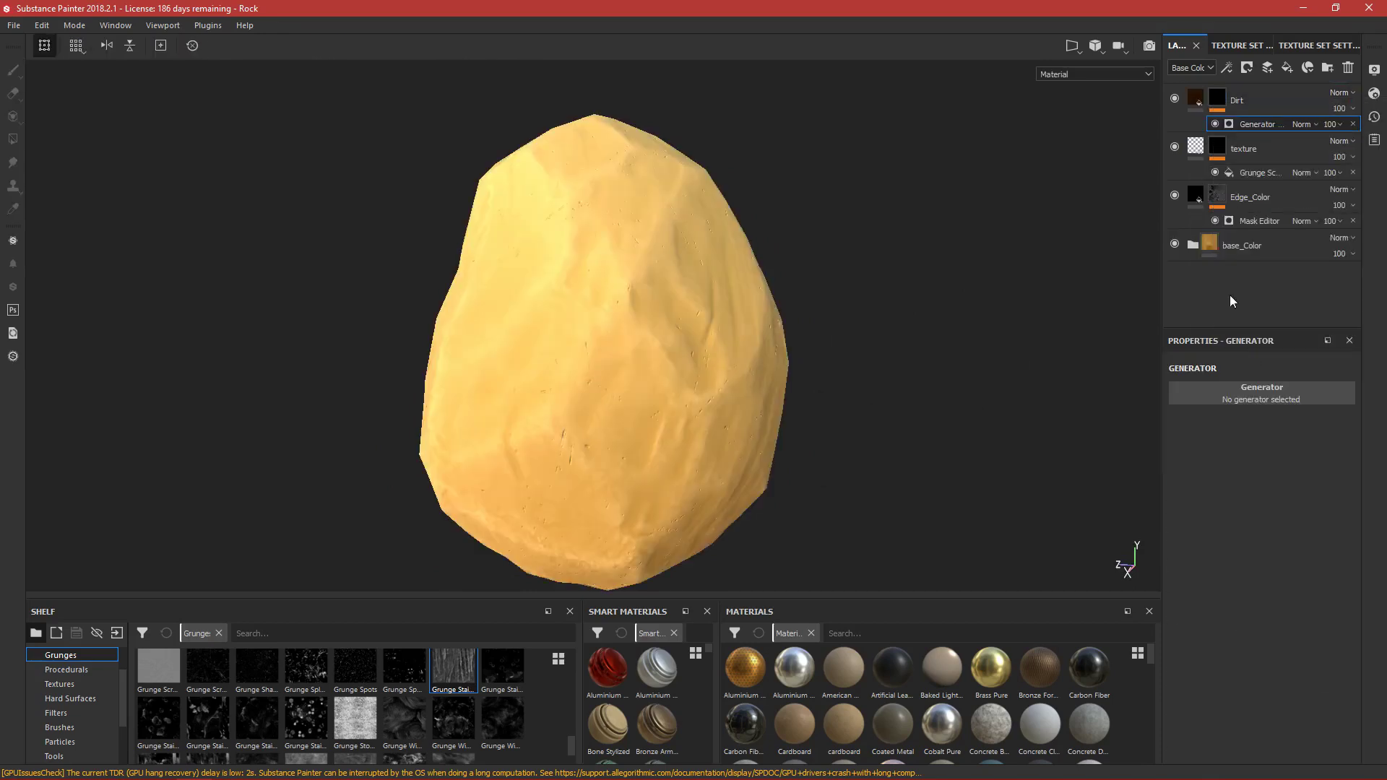
{"action": "left_click", "coordinate": [1246, 396]}
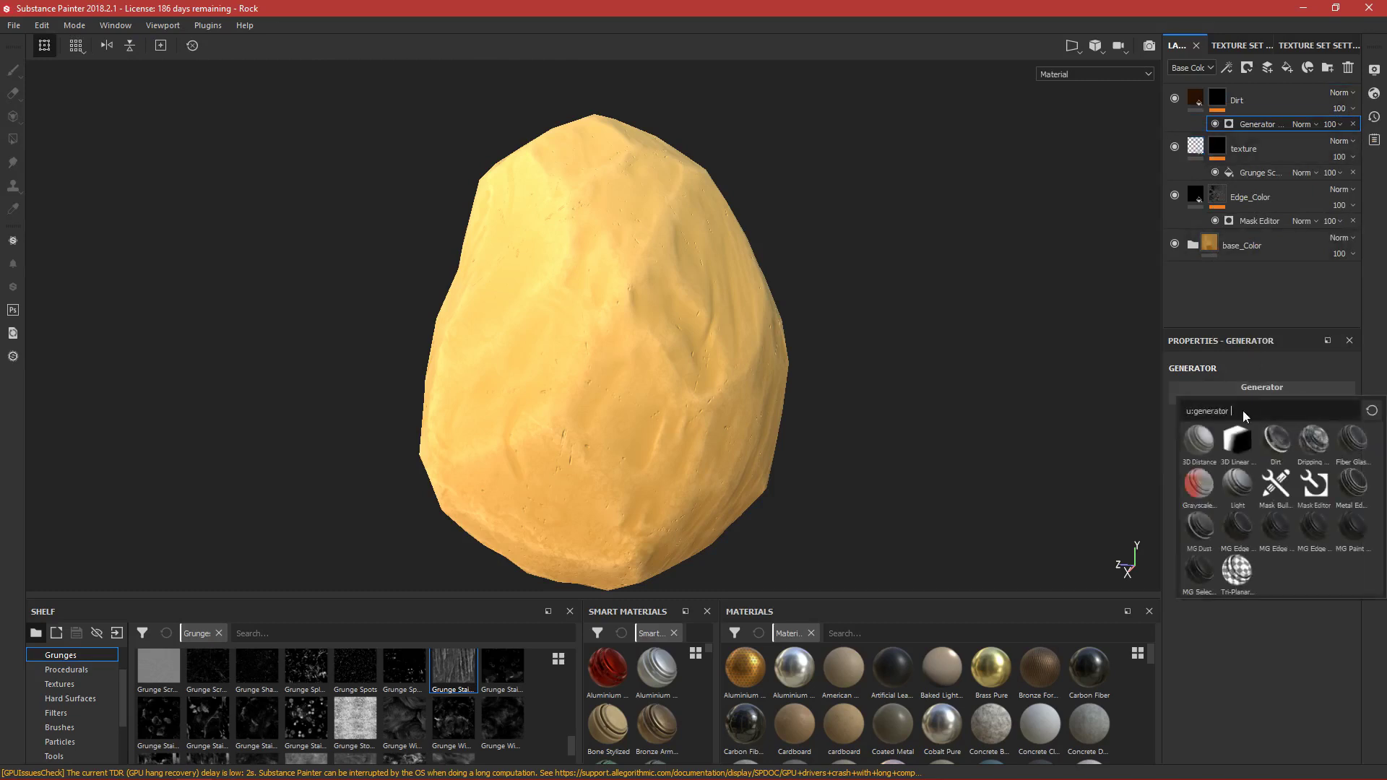
{"action": "left_click", "coordinate": [1279, 452]}
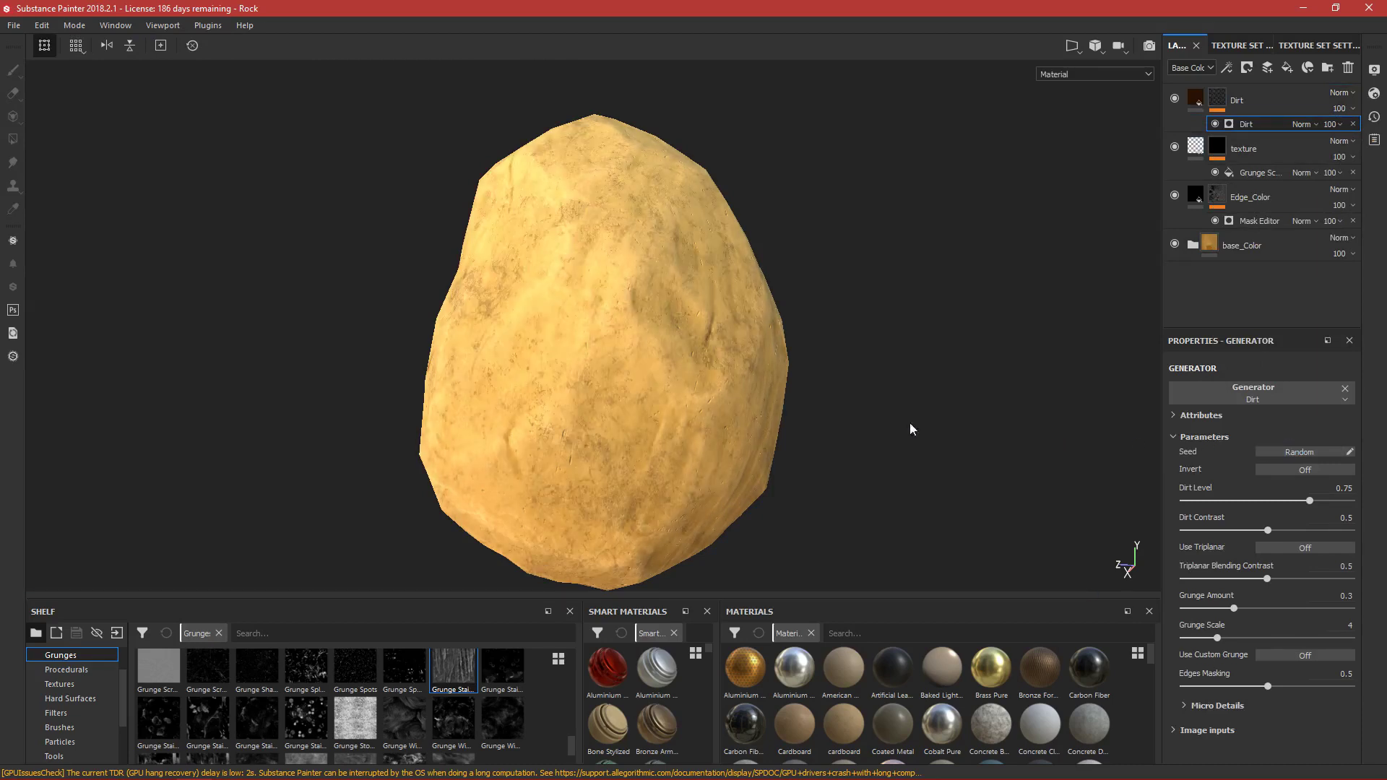
{"action": "left_click_drag", "start_coordinate": [731, 440], "coordinate": [744, 465], "text": "alt"}
Step: Drag the Dirt generator's Dirt Level slider down from 0.75 to 0.65
{"action": "scroll", "coordinate": [734, 458], "scroll_direction": "up", "scroll_amount": 3}
{"action": "middle_click_drag", "start_coordinate": [734, 458], "coordinate": [885, 471], "text": "alt"}
{"action": "left_click_drag", "start_coordinate": [885, 471], "coordinate": [725, 453], "text": "alt"}
{"action": "middle_click_drag", "start_coordinate": [744, 448], "coordinate": [574, 453], "text": "alt"}
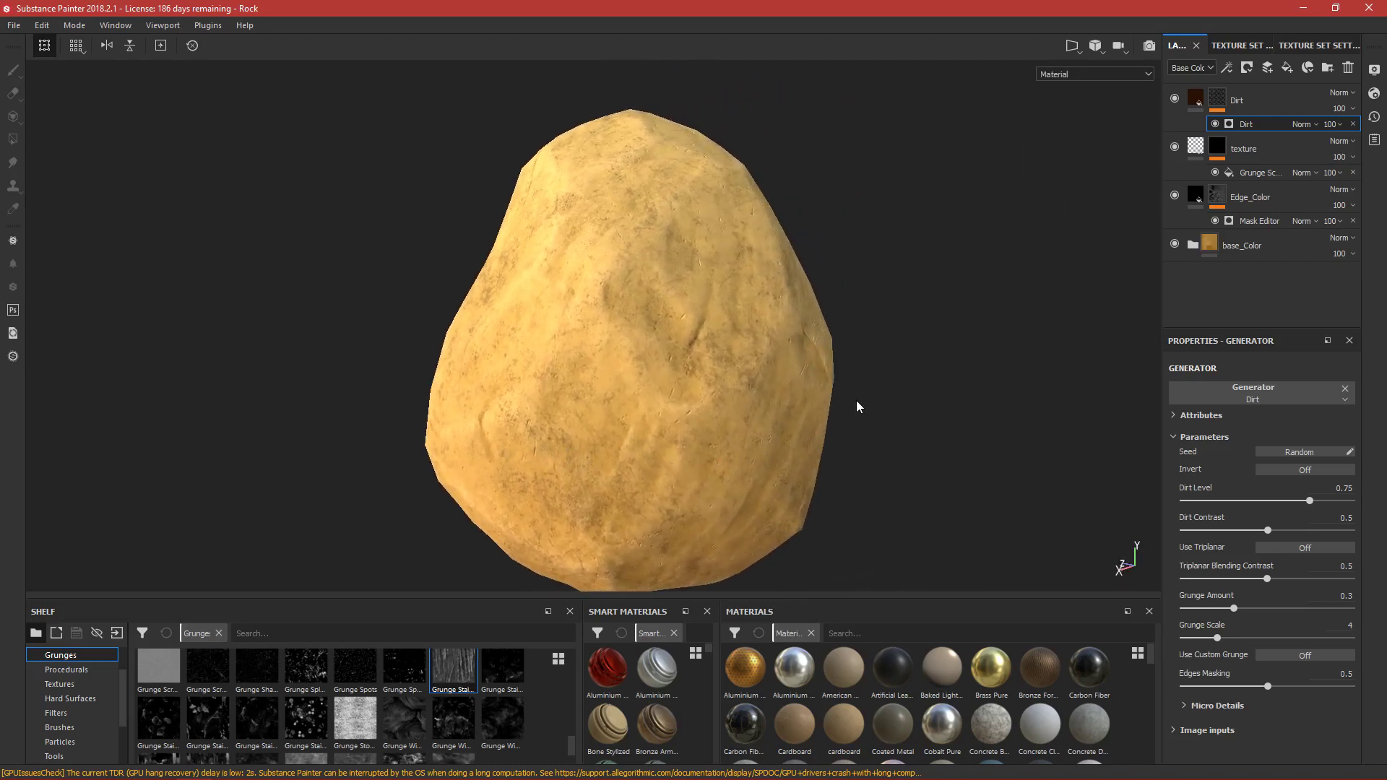
{"action": "scroll", "coordinate": [857, 406], "scroll_direction": "down", "scroll_amount": 3}
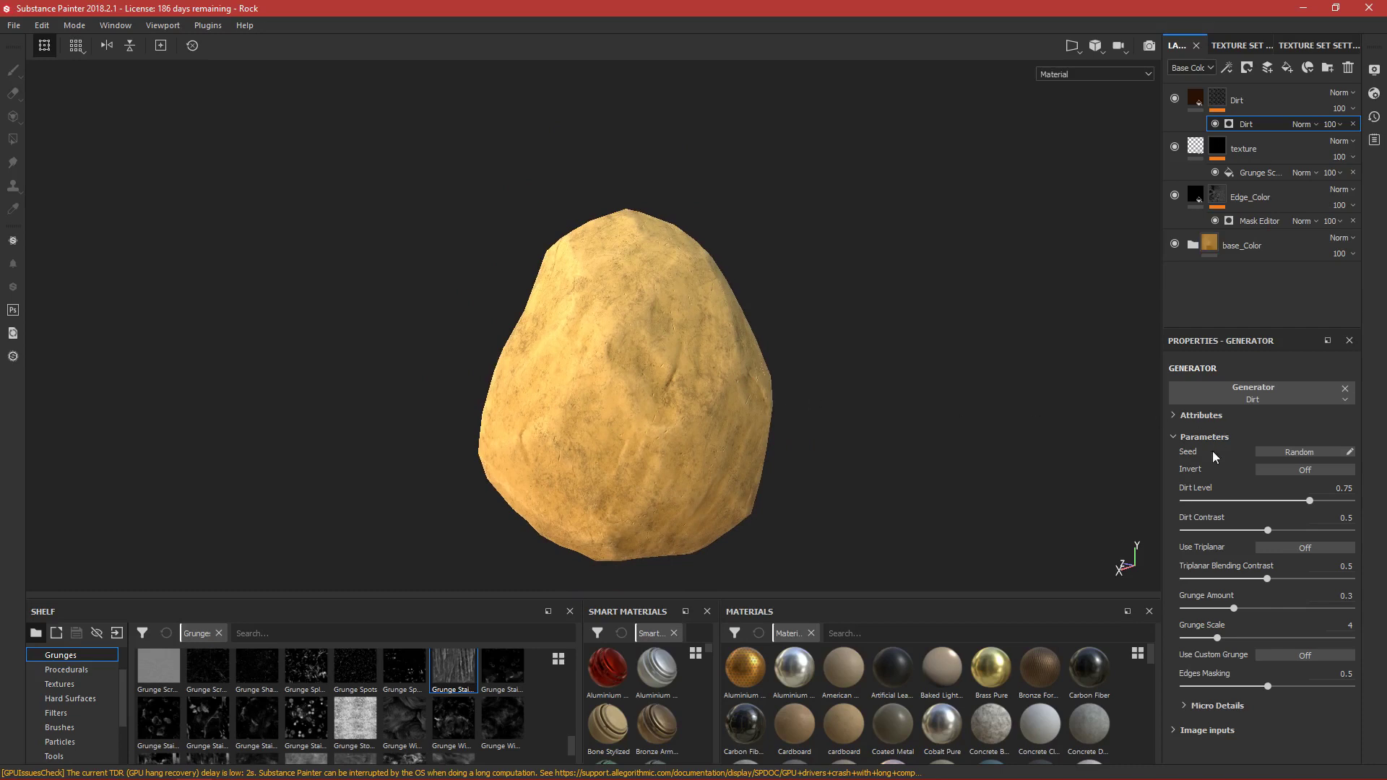
{"action": "left_click", "coordinate": [1178, 442]}
{"action": "left_click", "coordinate": [1178, 442]}
{"action": "mouse_move", "coordinate": [1311, 503]}
{"action": "left_mouse_down"}
{"action": "mouse_move", "coordinate": [1277, 500]}
{"action": "mouse_move", "coordinate": [1292, 500]}
{"action": "left_mouse_up"}
{"action": "right_click_drag", "start_coordinate": [657, 396], "coordinate": [813, 394], "text": "alt"}
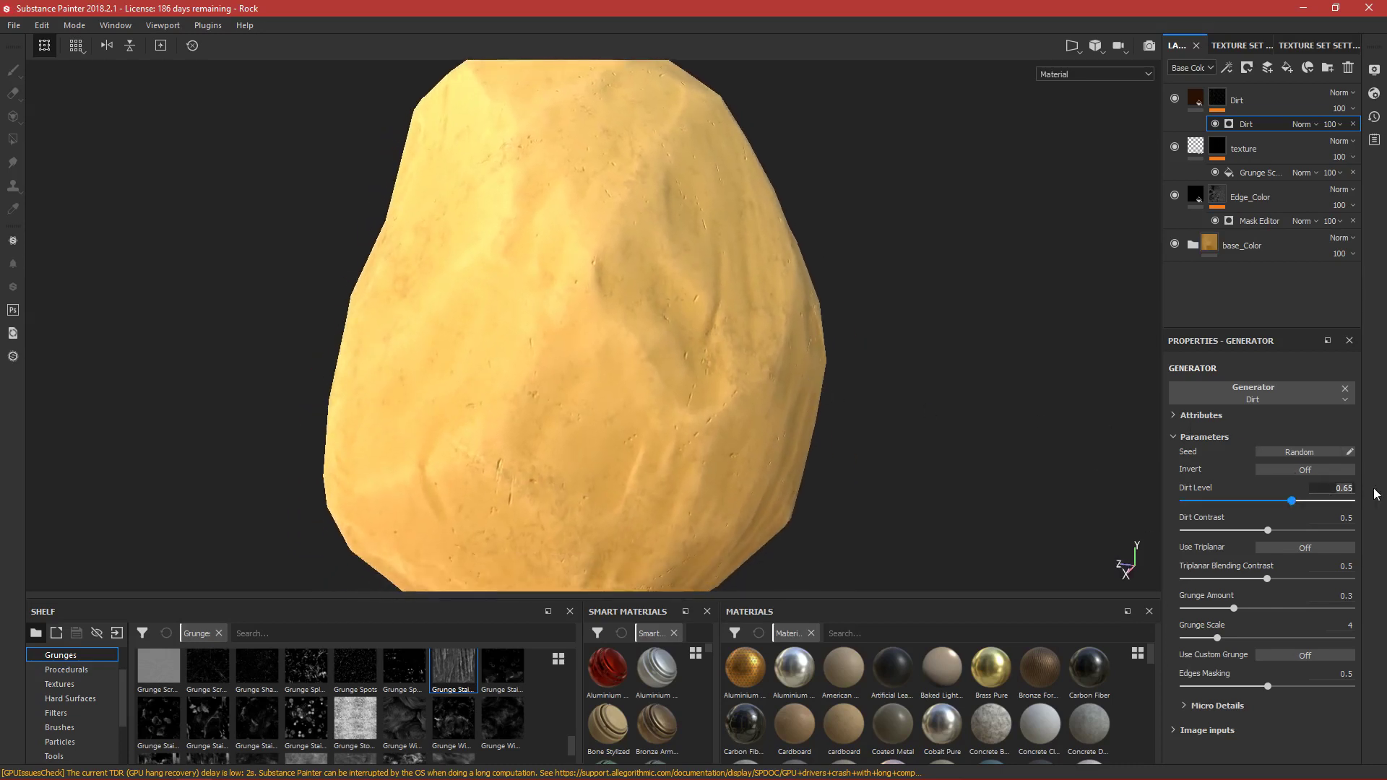
{"action": "left_click", "coordinate": [1348, 487]}
{"action": "type", "text": "0.5"}
{"action": "key", "text": "Return"}
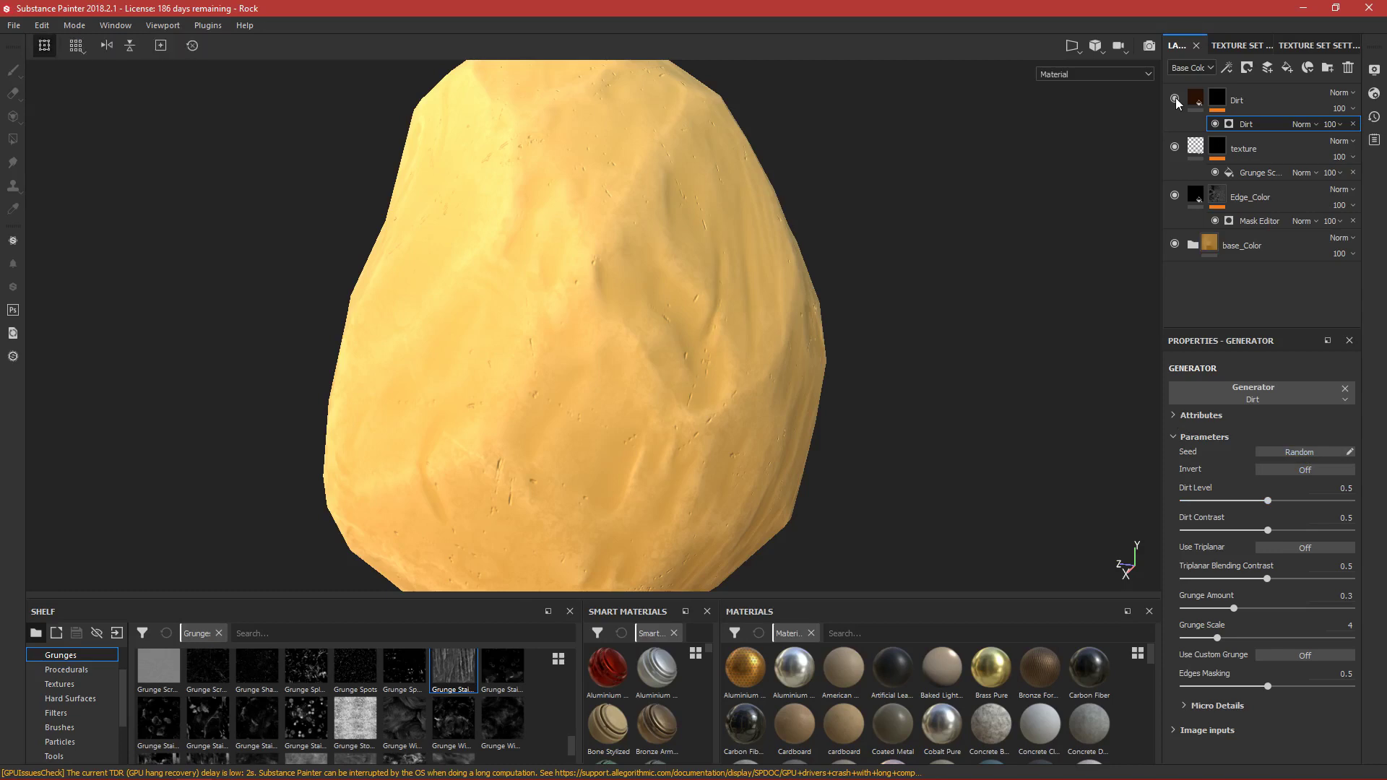
{"action": "left_click_drag", "start_coordinate": [1270, 502], "coordinate": [1280, 500]}
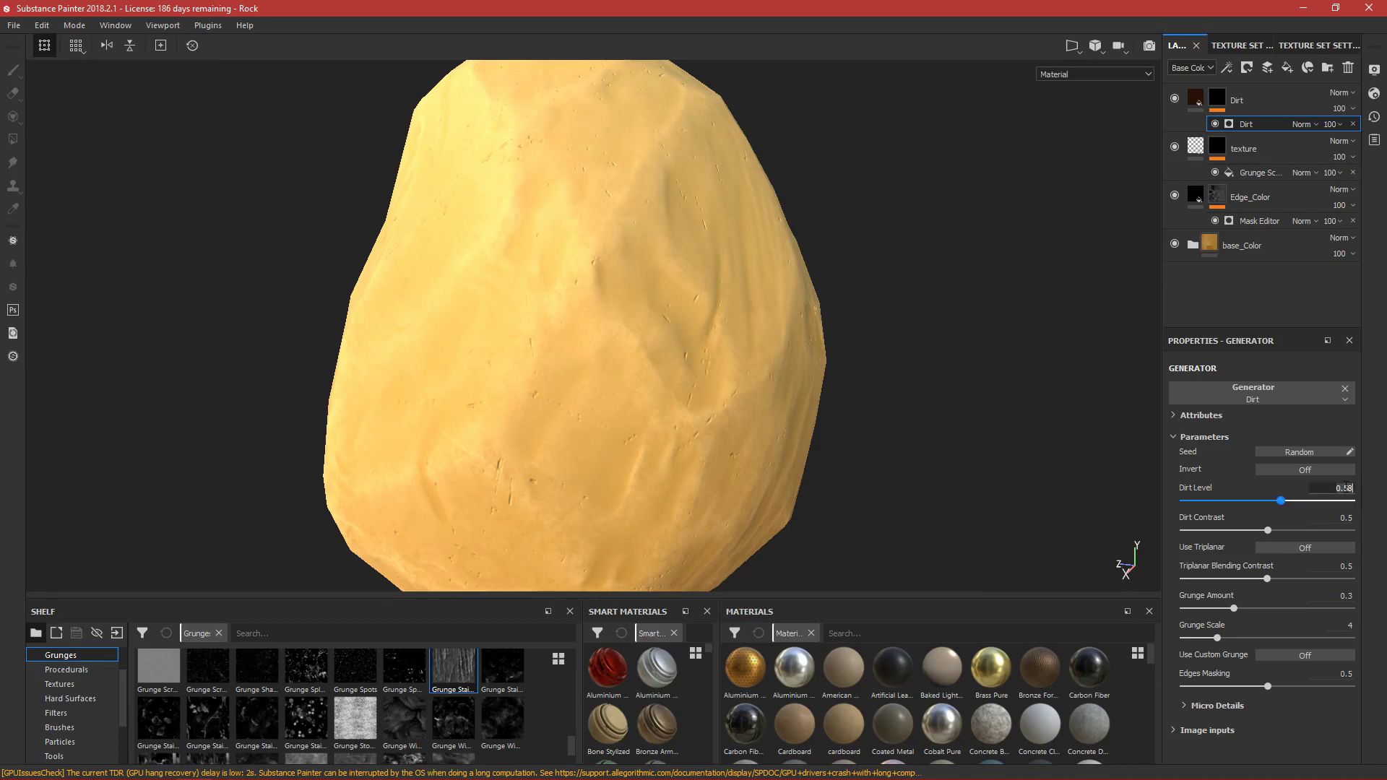
{"action": "type", "text": "0."}
{"action": "key", "text": "Return"}
{"action": "mouse_move", "coordinate": [1269, 531]}
{"action": "left_mouse_down"}
{"action": "mouse_move", "coordinate": [1351, 531]}
{"action": "mouse_move", "coordinate": [1116, 523]}
{"action": "left_mouse_up"}
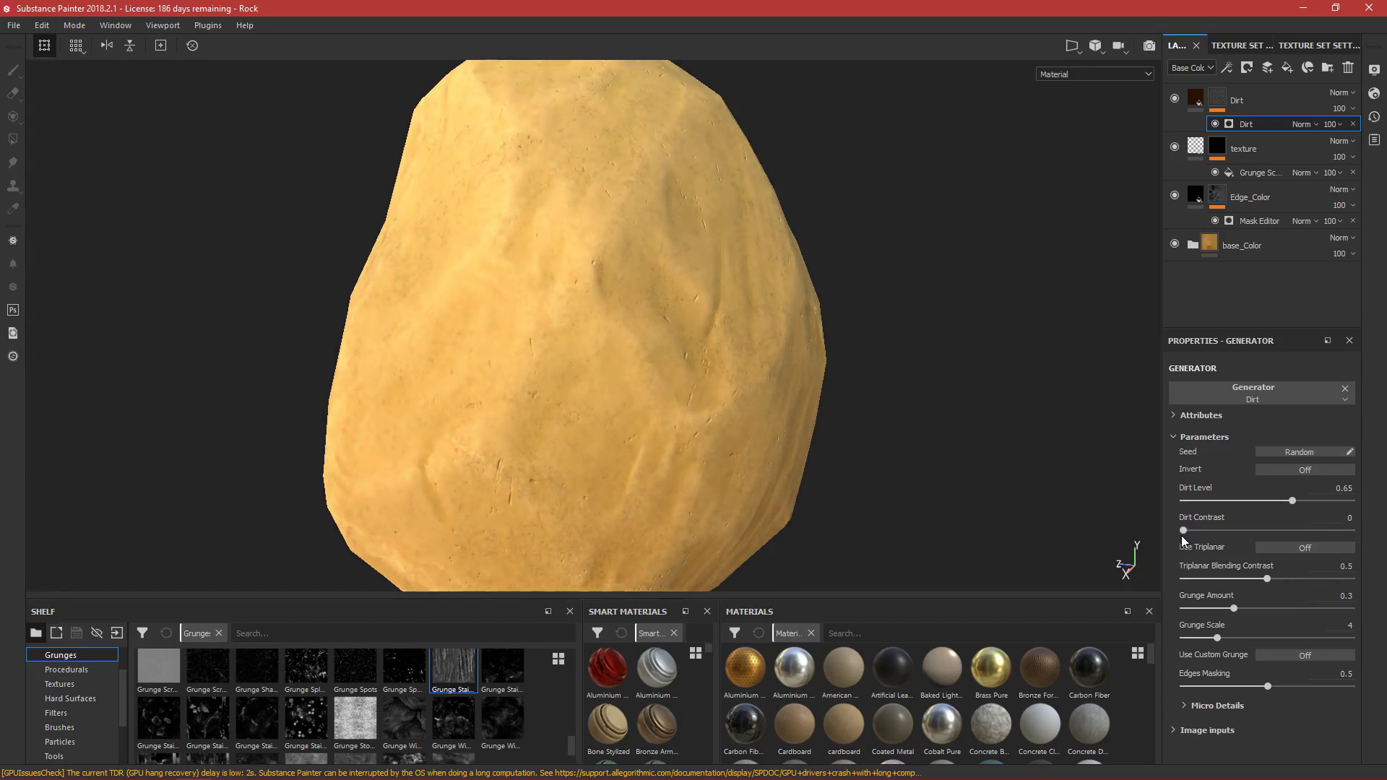
{"action": "left_click_drag", "start_coordinate": [969, 504], "coordinate": [811, 471], "text": "alt"}
{"action": "left_click_drag", "start_coordinate": [1184, 531], "coordinate": [1386, 518]}
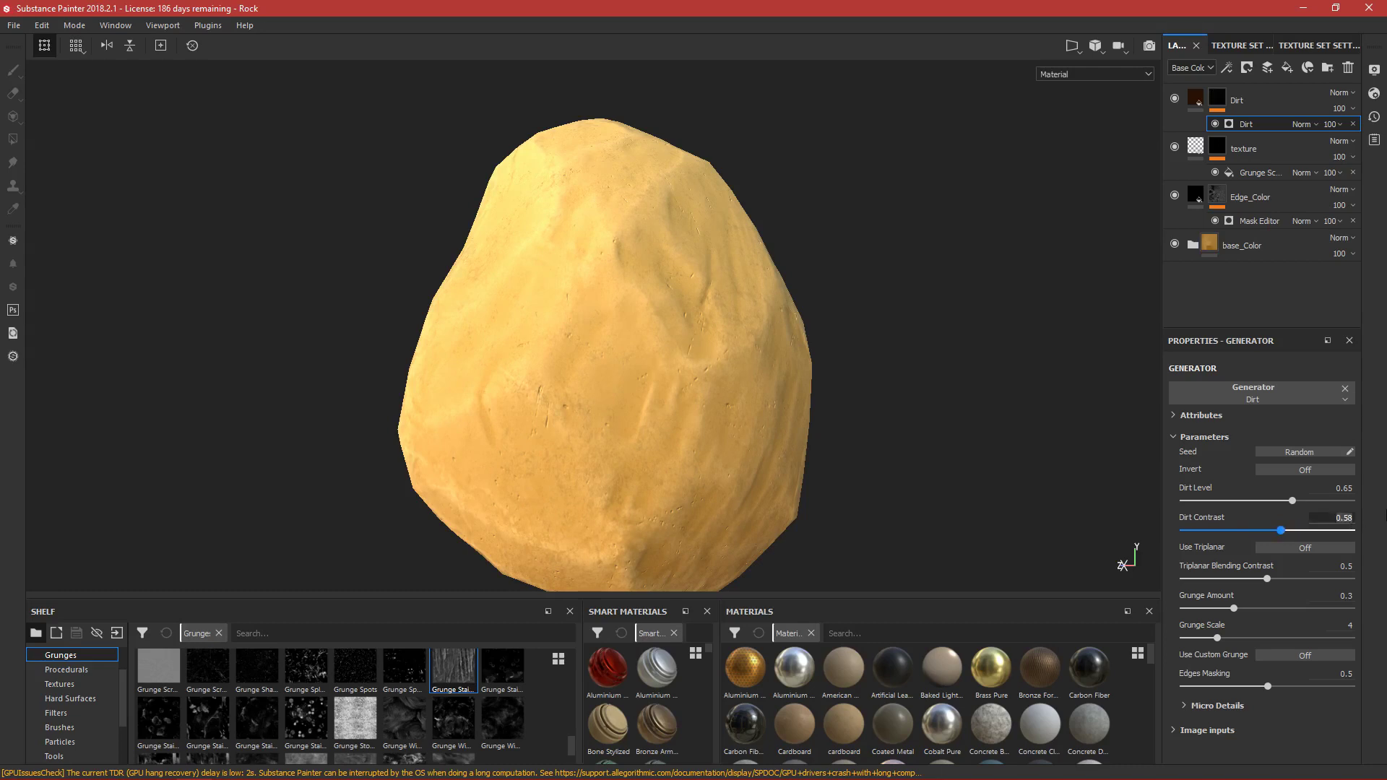
{"action": "key", "text": "BackSpace"}
{"action": "key", "text": "BackSpace"}
{"action": "key", "text": "Return"}
Step: Enable triplanar projection on the Dirt generator and review the grime from several angles
{"action": "left_click", "coordinate": [1299, 549]}
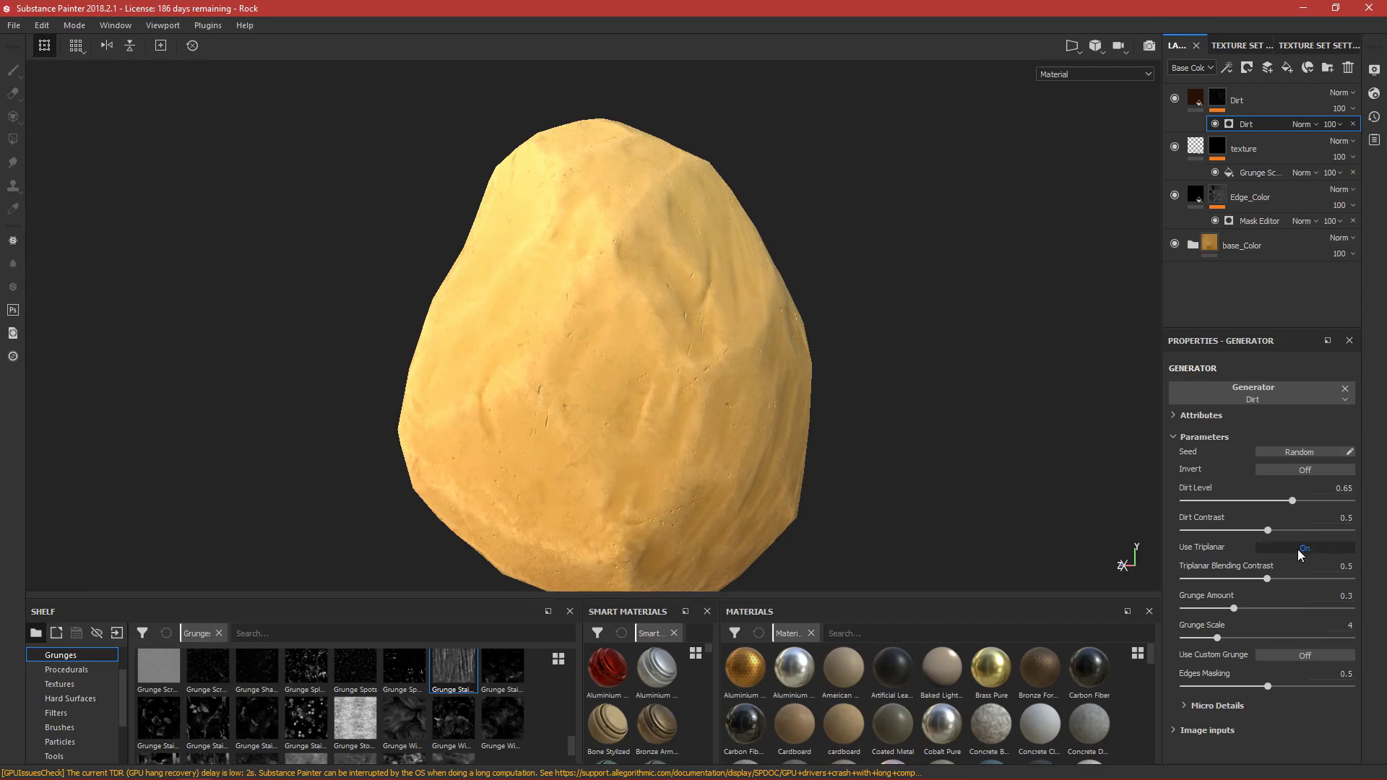
{"action": "left_click_drag", "start_coordinate": [752, 489], "coordinate": [925, 501], "text": "alt"}
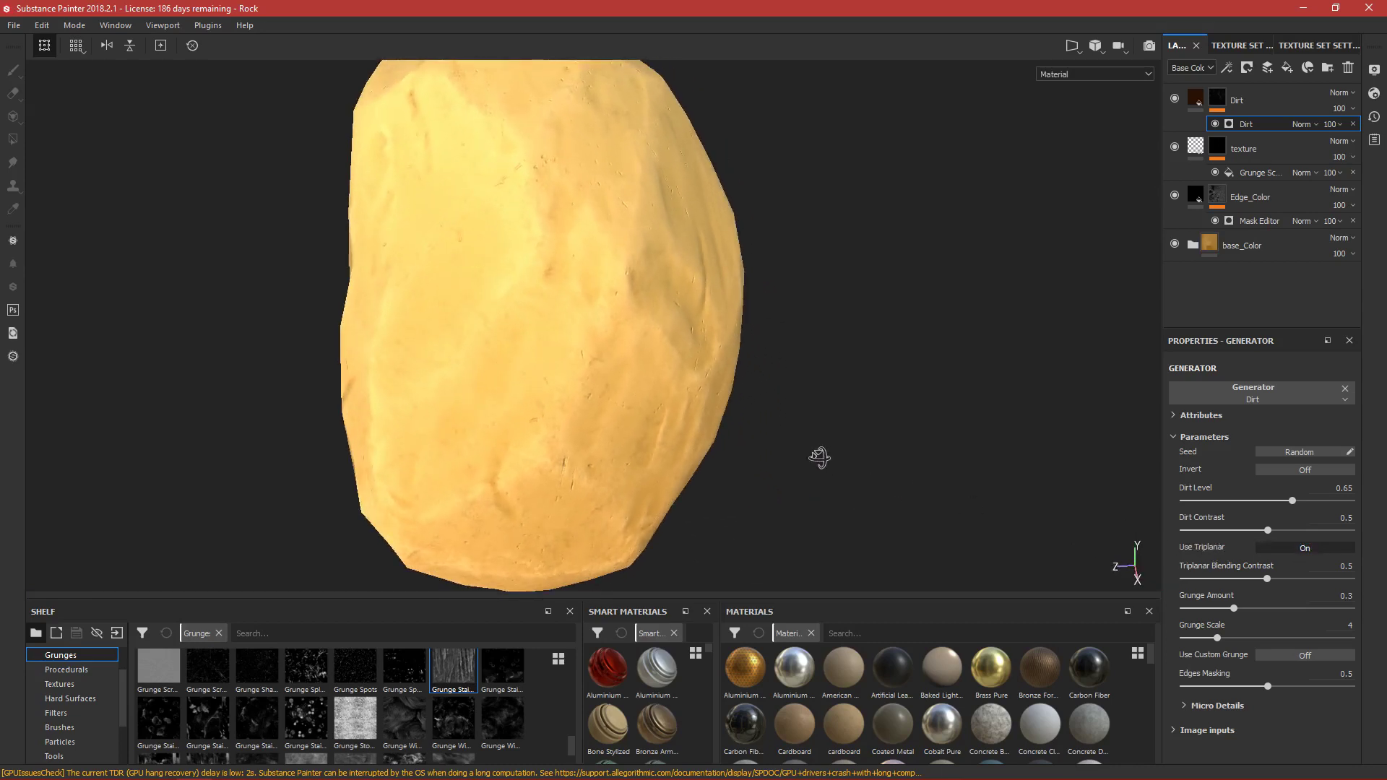
{"action": "left_click_drag", "start_coordinate": [731, 440], "coordinate": [640, 445], "text": "alt"}
{"action": "scroll", "coordinate": [643, 454], "scroll_direction": "up", "scroll_amount": 3}
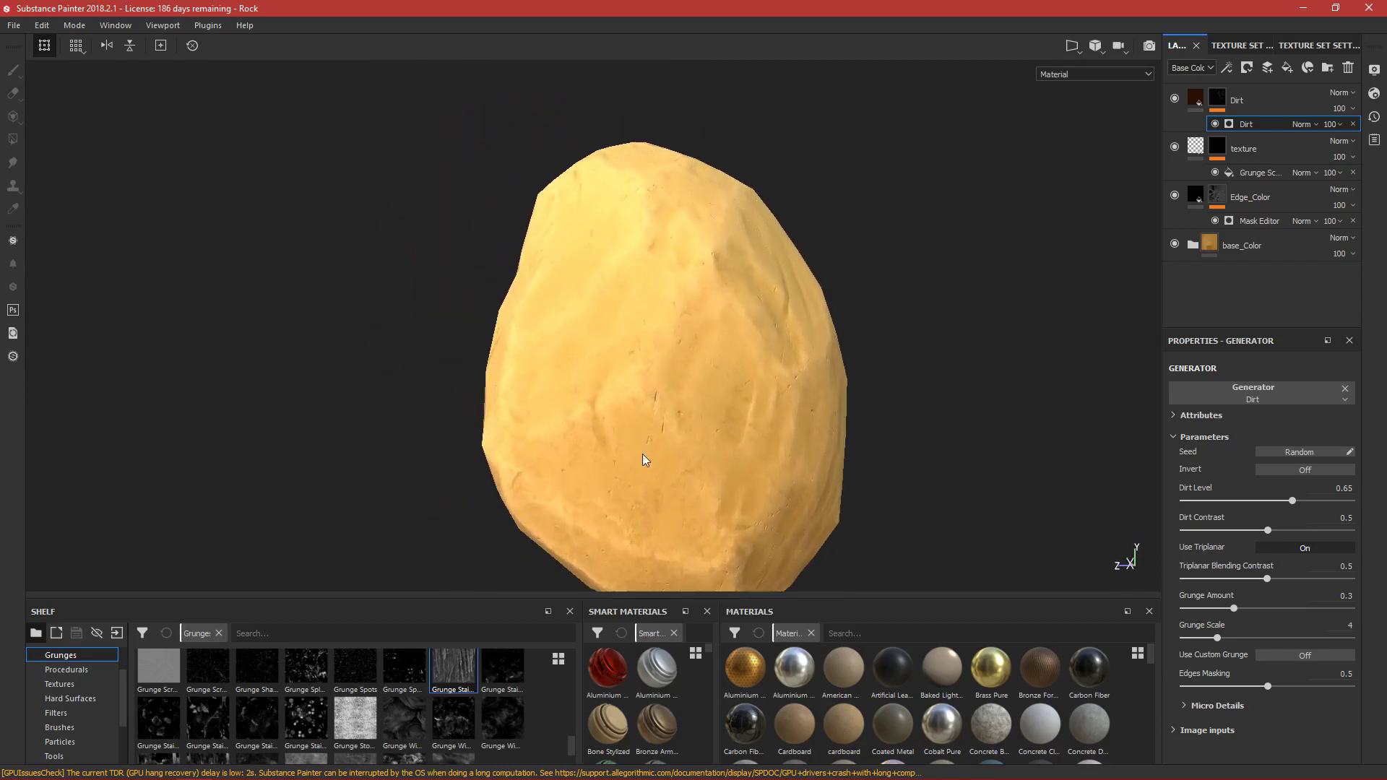
{"action": "scroll", "coordinate": [643, 459], "scroll_direction": "up", "scroll_amount": 2}
{"action": "left_click_drag", "start_coordinate": [589, 459], "coordinate": [572, 383], "text": "alt"}
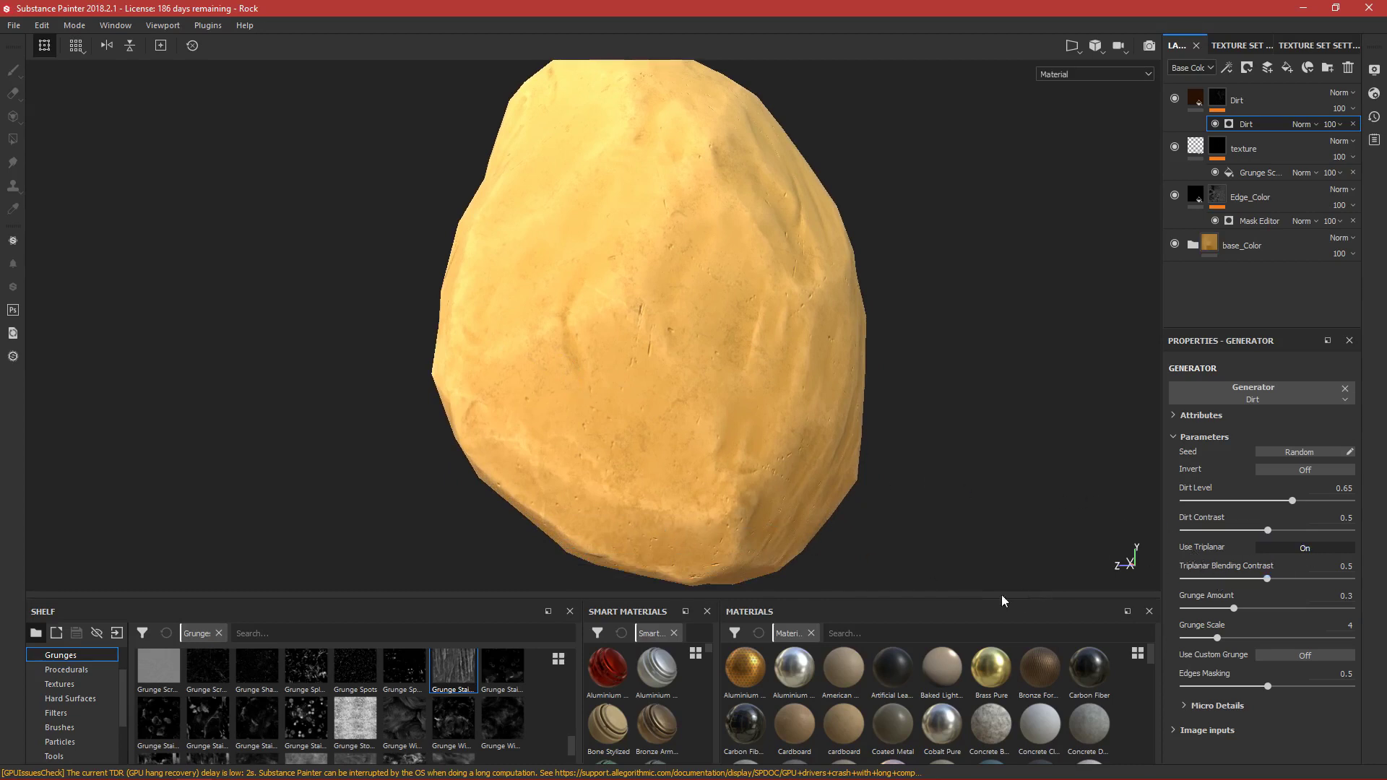
{"action": "scroll", "coordinate": [804, 428], "scroll_direction": "down", "scroll_amount": 3}
{"action": "left_click_drag", "start_coordinate": [805, 427], "coordinate": [826, 456], "text": "alt"}
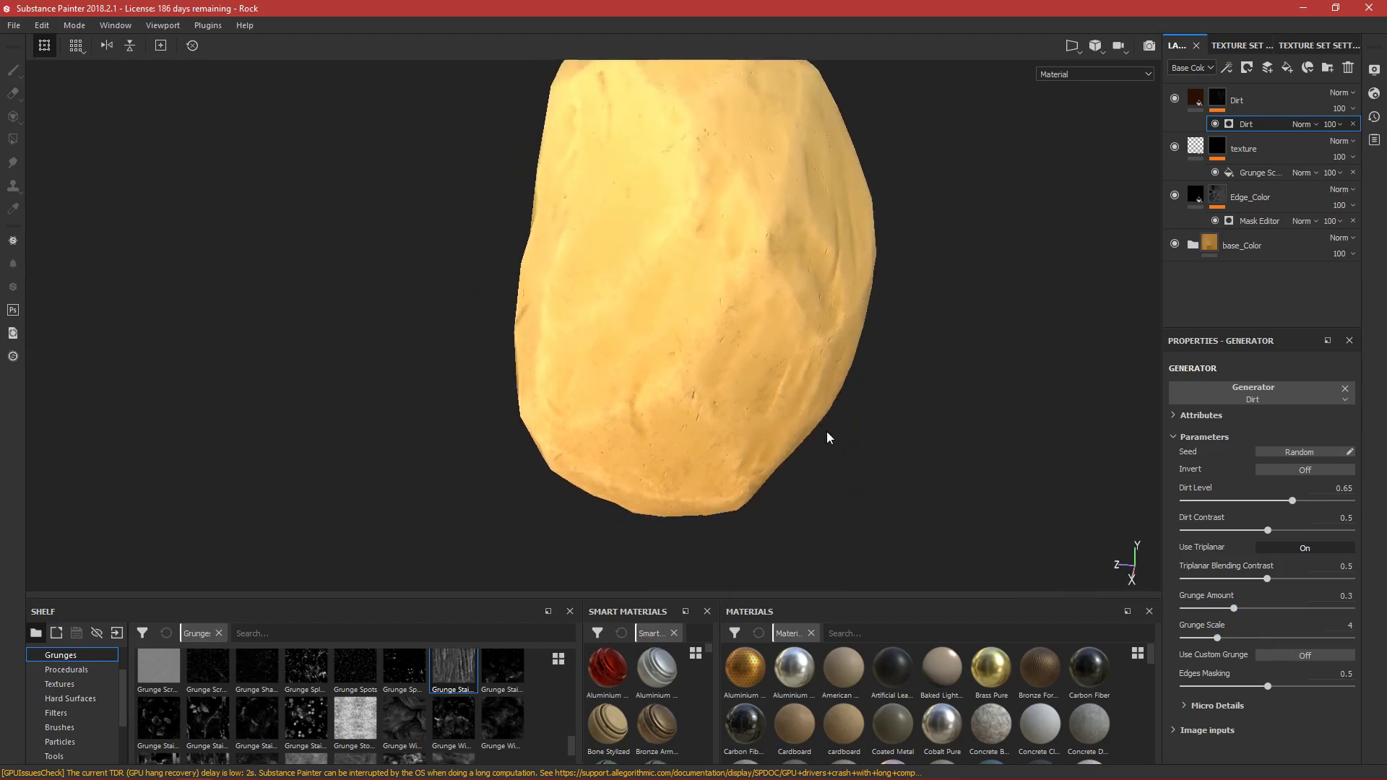
{"action": "scroll", "coordinate": [824, 373], "scroll_direction": "up", "scroll_amount": 1}
{"action": "left_click_drag", "start_coordinate": [825, 373], "coordinate": [781, 440], "text": "alt"}
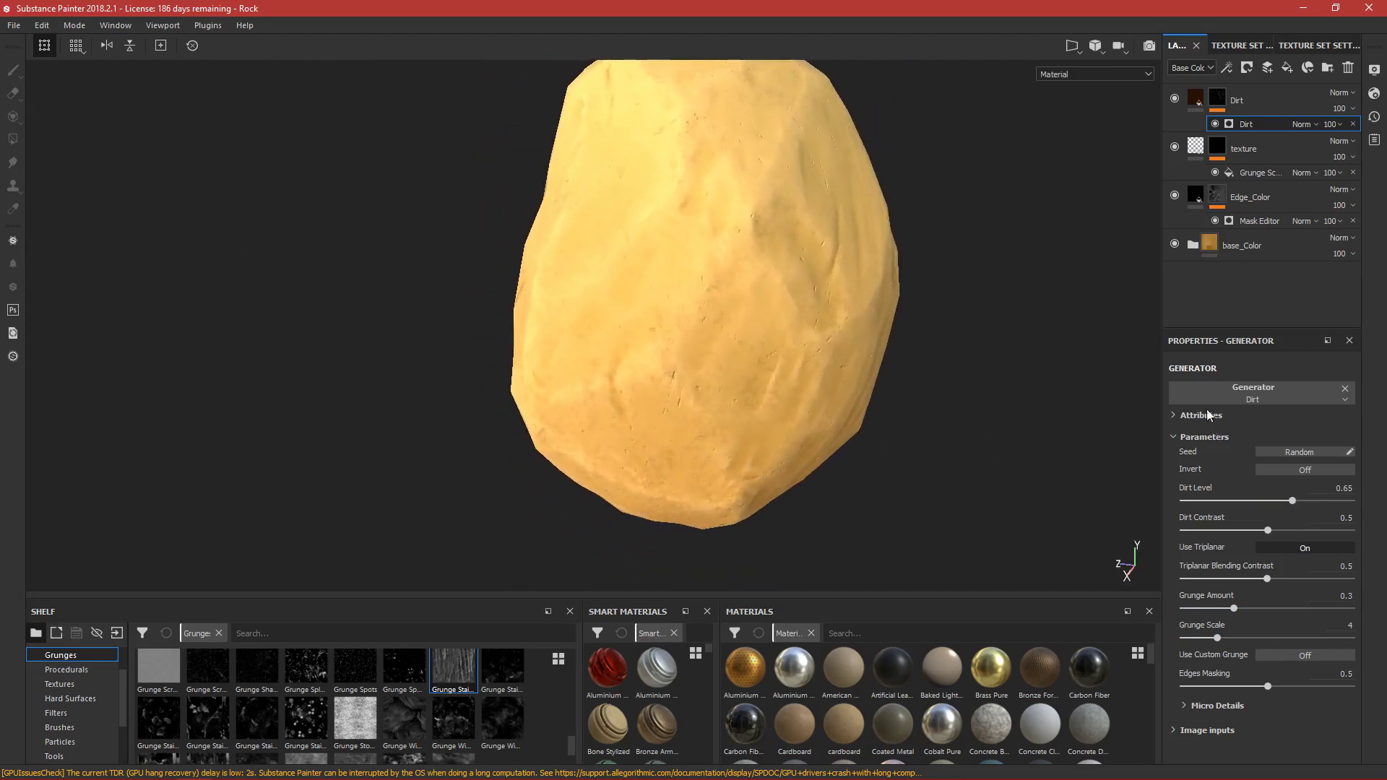
Step: Collapse the generator parameters and select the Dirt layer
{"action": "left_click", "coordinate": [1172, 438]}
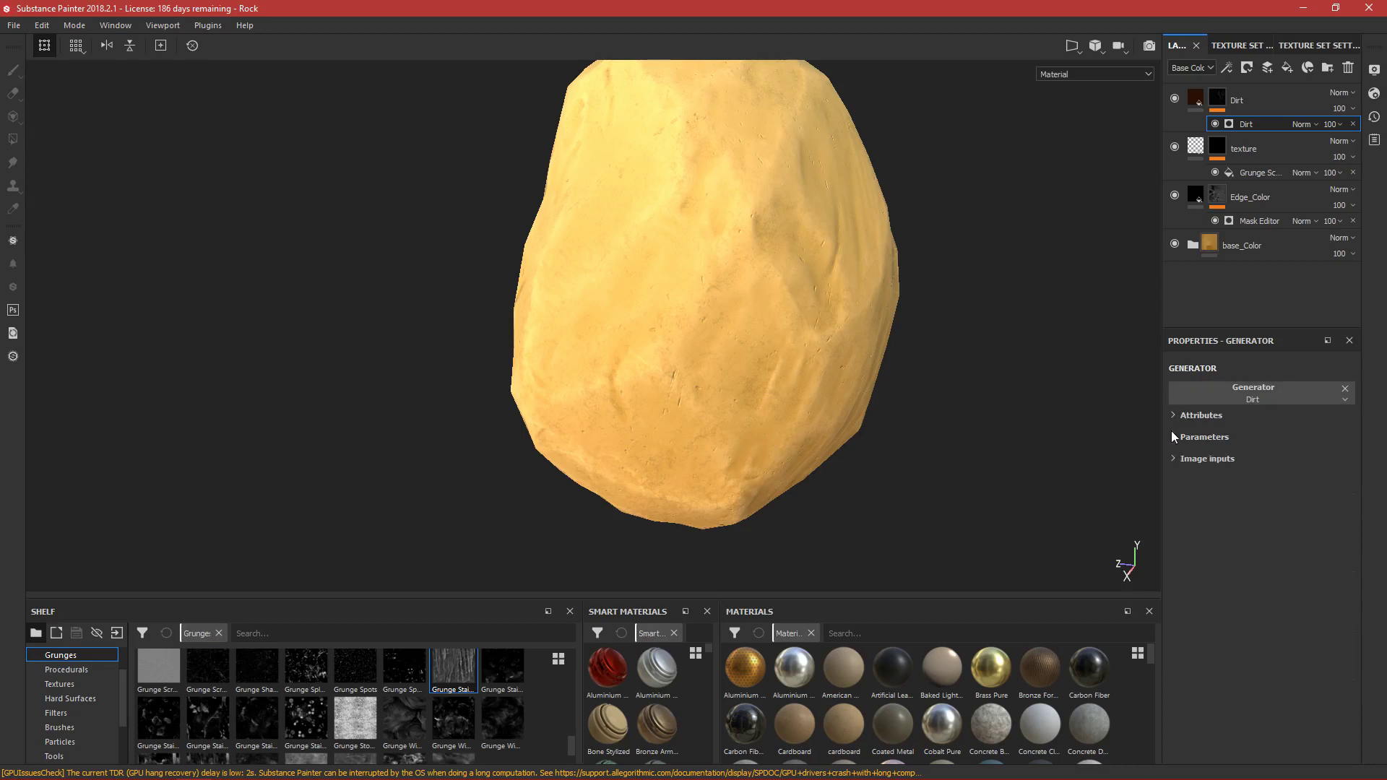
{"action": "left_click_drag", "start_coordinate": [905, 429], "coordinate": [824, 349], "text": "alt"}
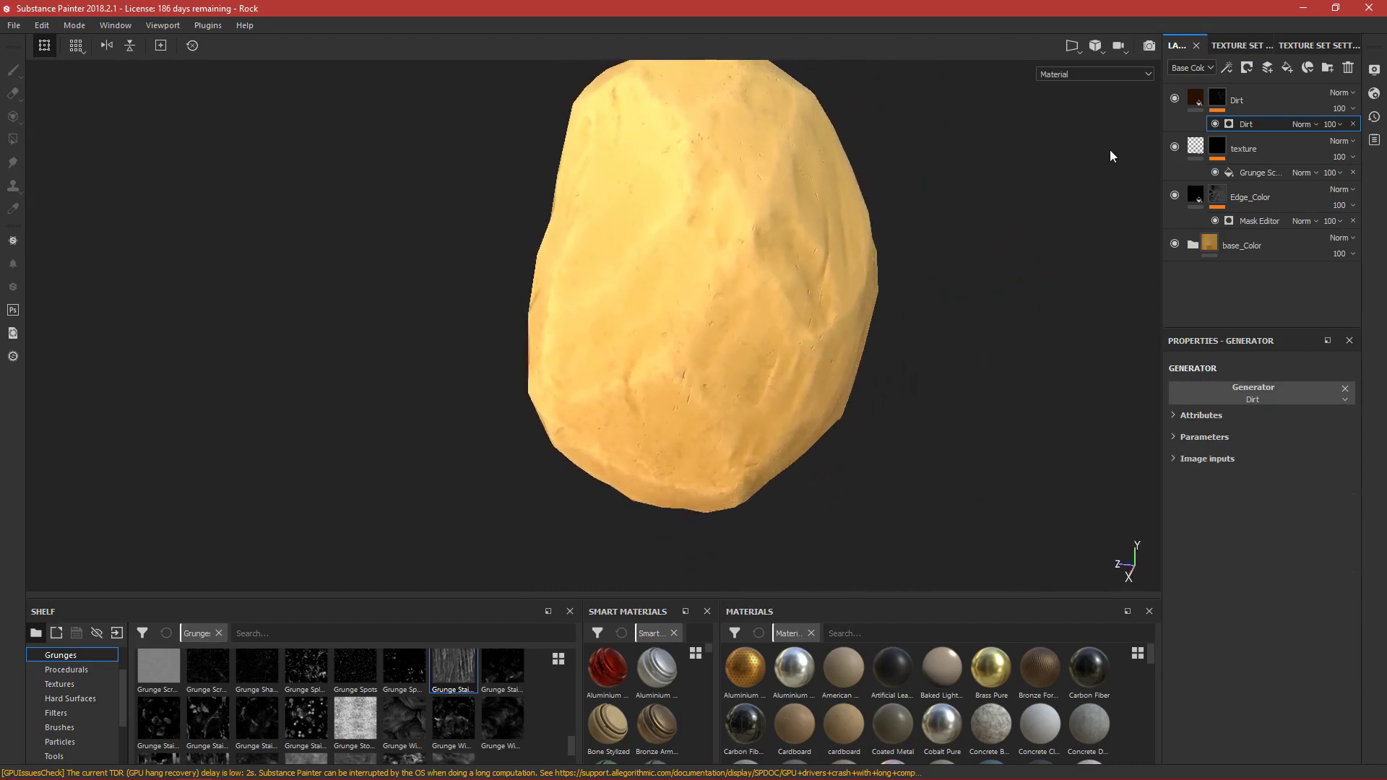
{"action": "left_click", "coordinate": [1265, 99]}
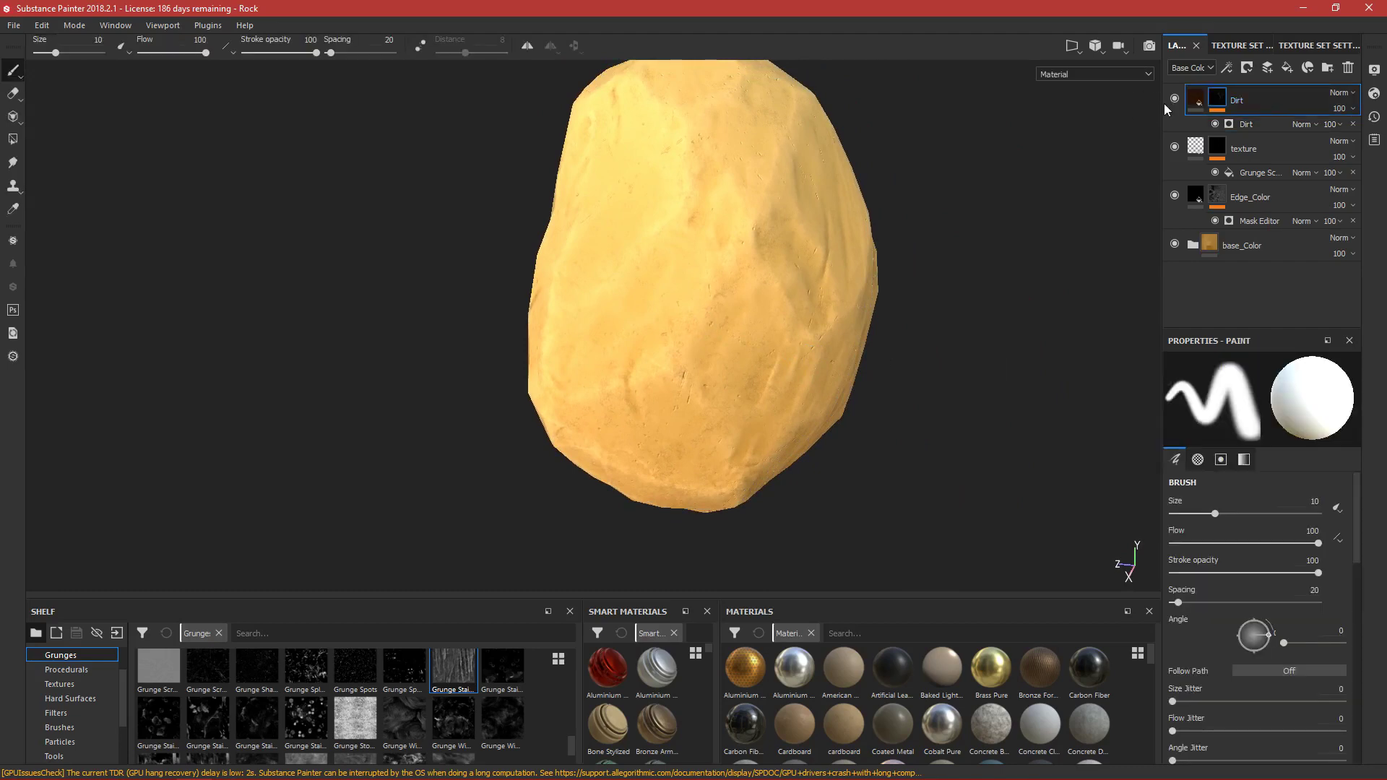
Step: Rename the Dirt layer to General_Dirt and duplicate it
{"action": "double_click", "coordinate": [1241, 100]}
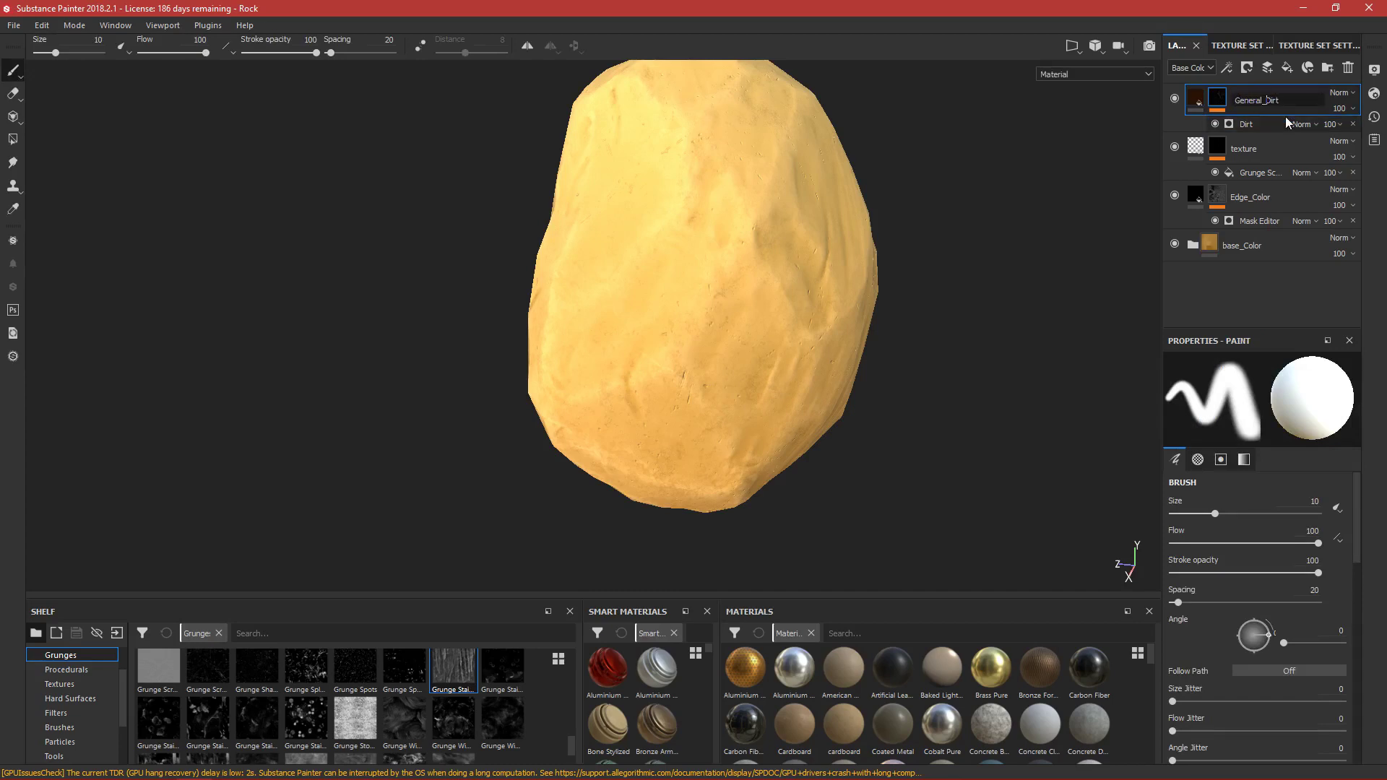
{"action": "key", "text": "Return"}
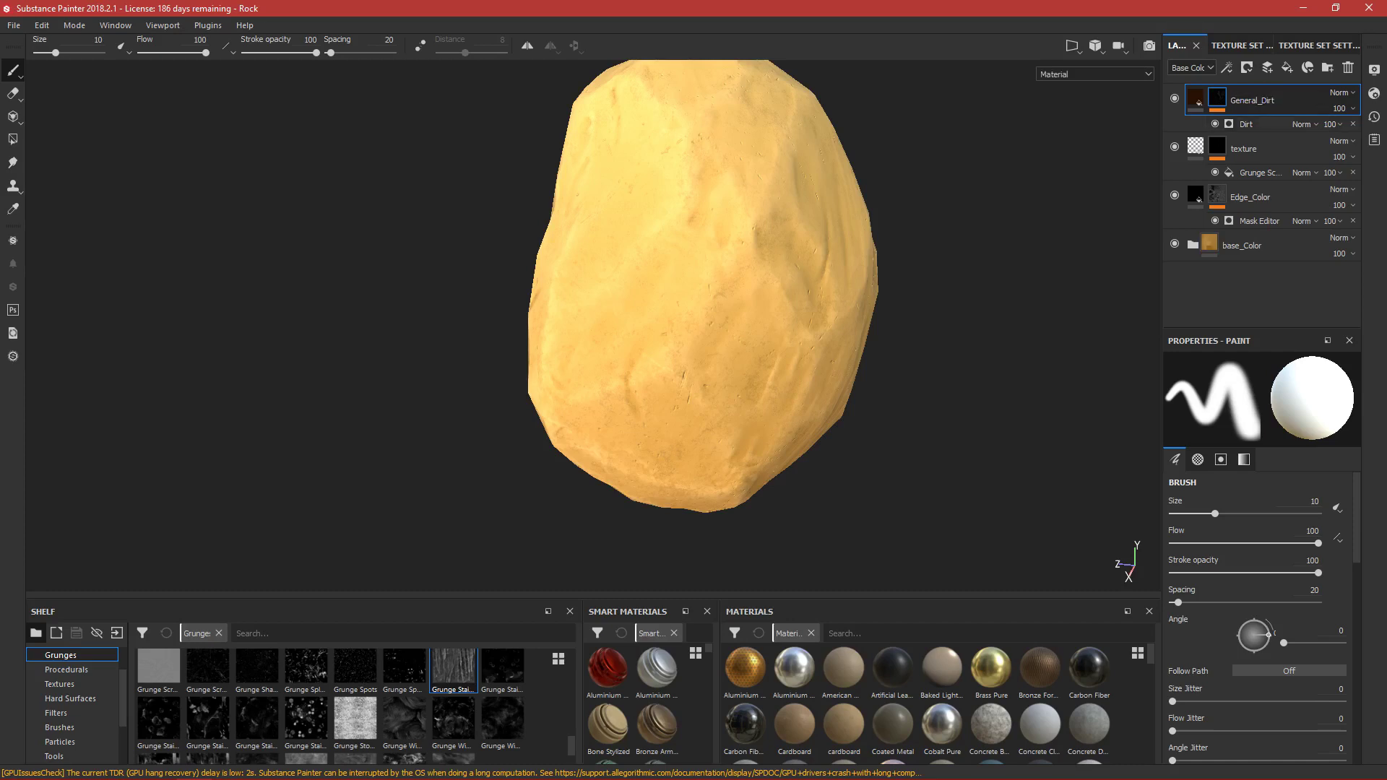
{"action": "key", "text": "ctrl+d"}
Step: Name the duplicate Cavities_Dirt and remove its Dirt generator
{"action": "double_click", "coordinate": [1255, 101]}
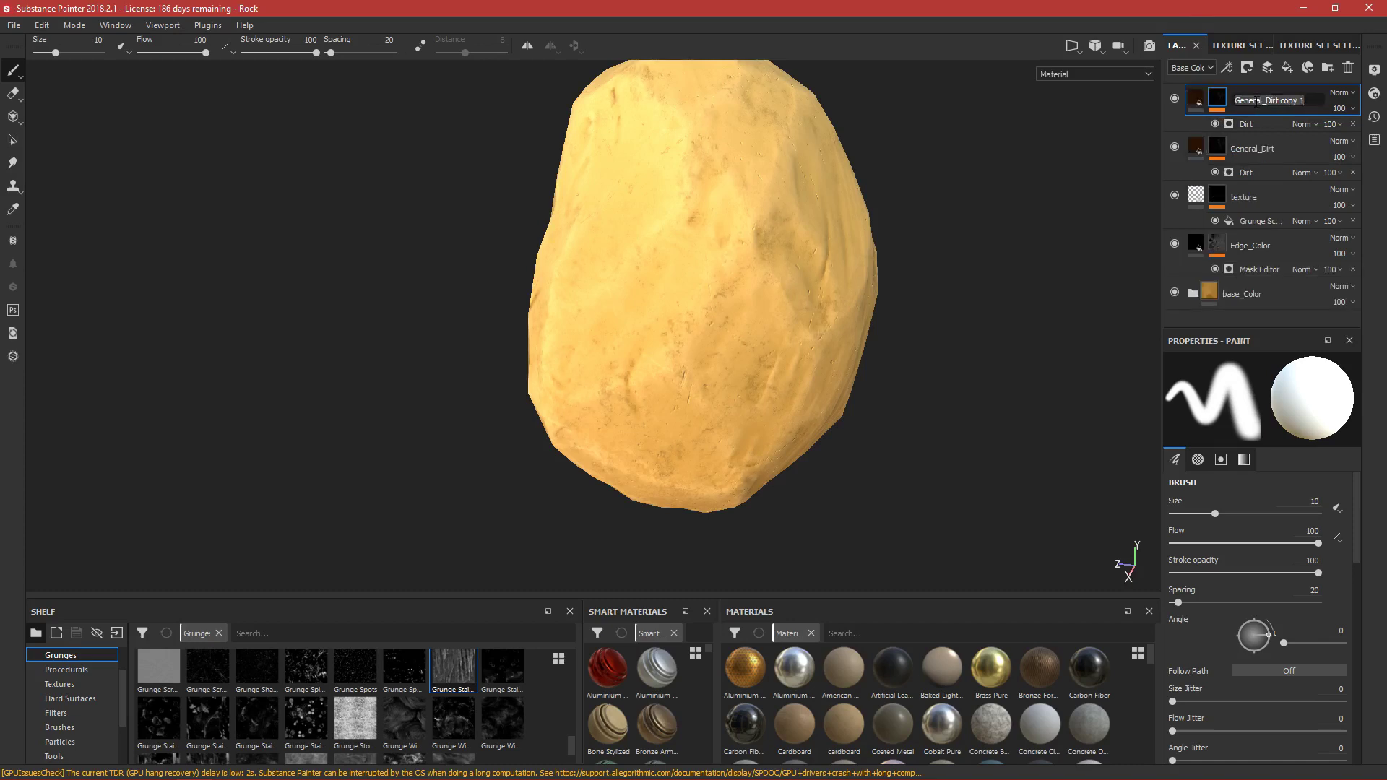
{"action": "type", "text": "Cavities_Dirt"}
{"action": "key", "text": "Return"}
{"action": "left_click", "coordinate": [1354, 124]}
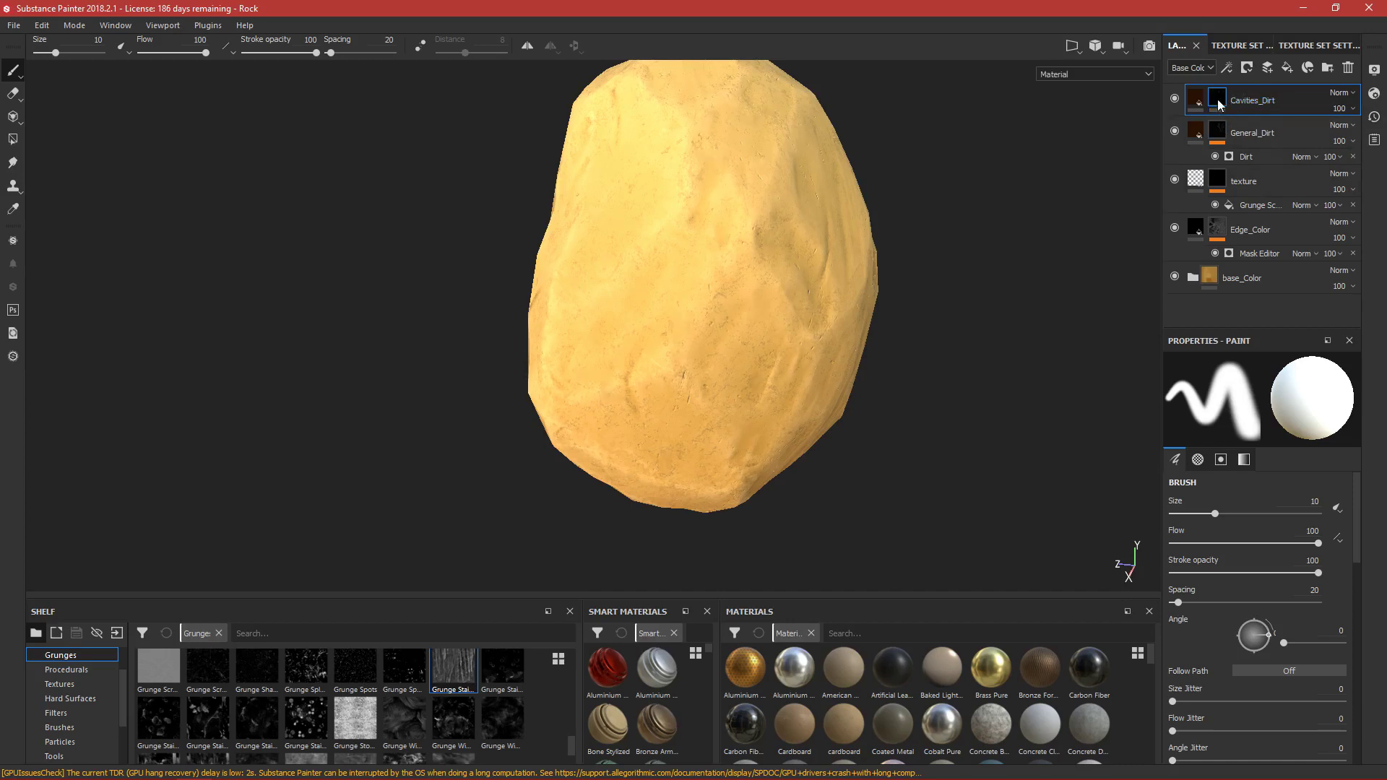
Step: Put a Mask Editor generator on the Cavities_Dirt mask and expand its Curvature settings
{"action": "right_click", "coordinate": [1218, 101]}
{"action": "left_click", "coordinate": [1270, 353]}
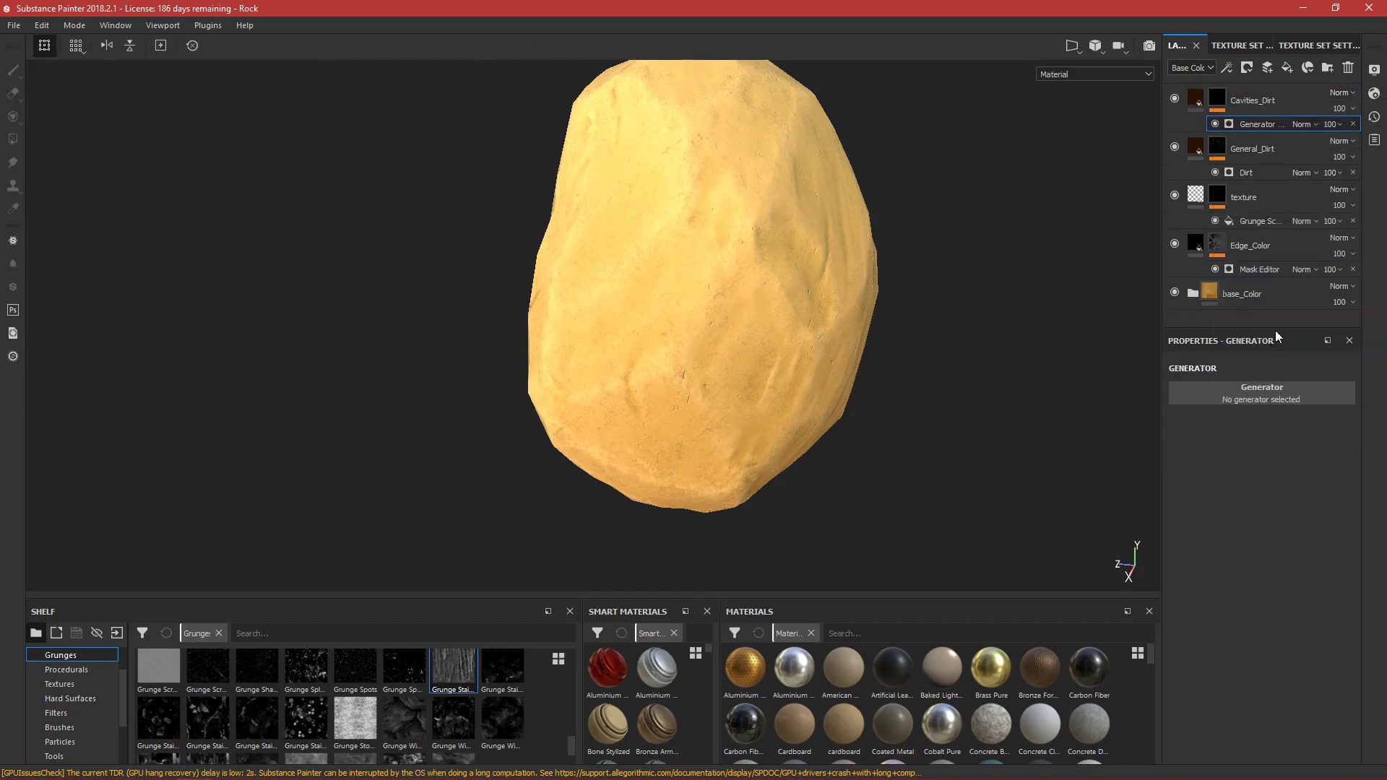
{"action": "left_click", "coordinate": [1258, 387]}
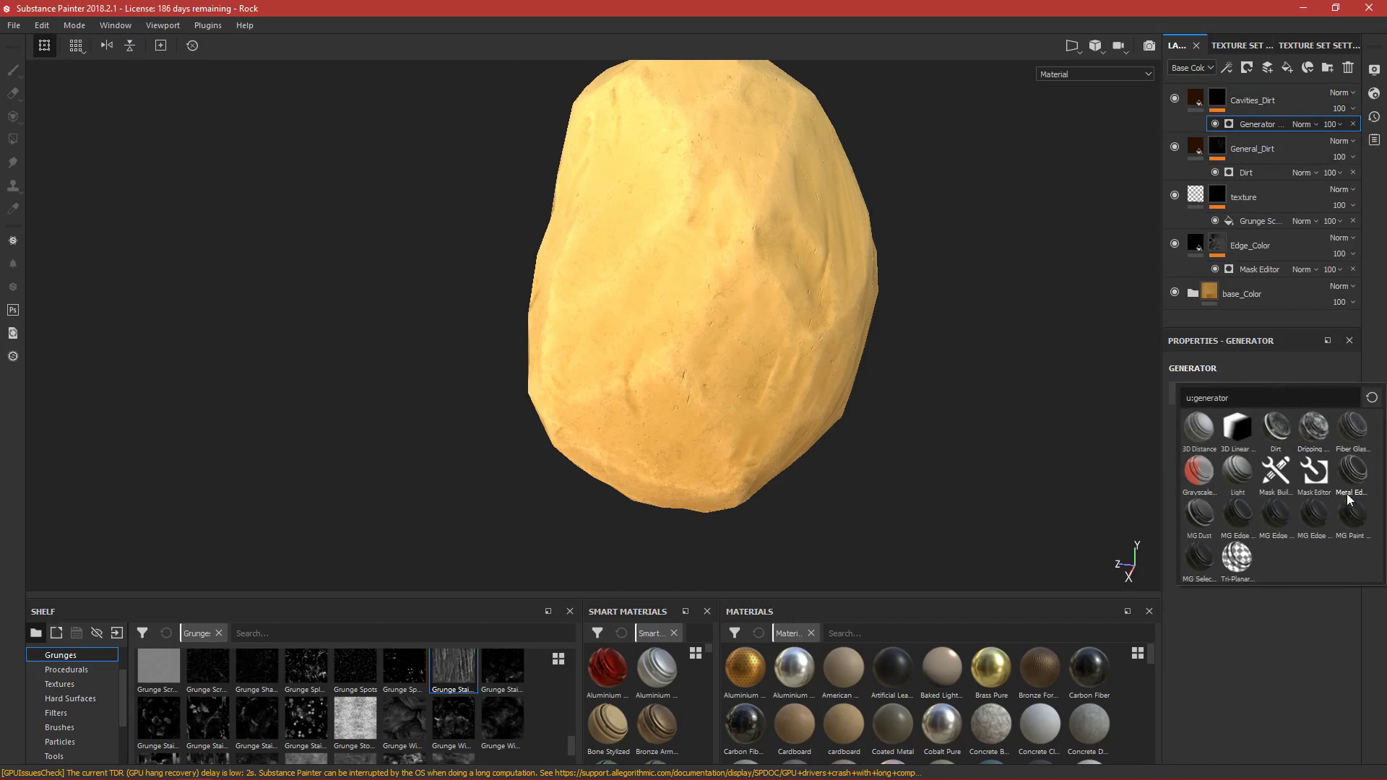
{"action": "mouse_move", "coordinate": [1313, 479]}
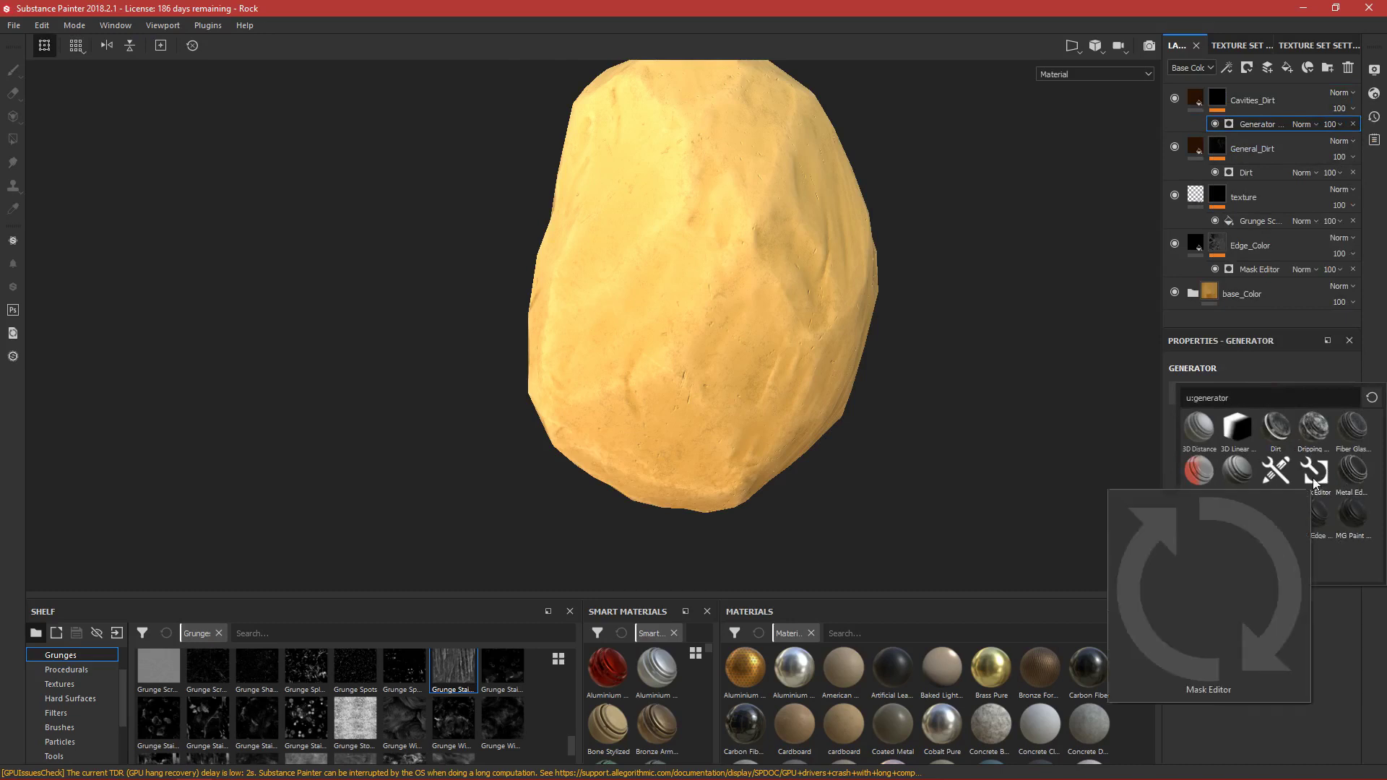
{"action": "left_click", "coordinate": [1313, 477]}
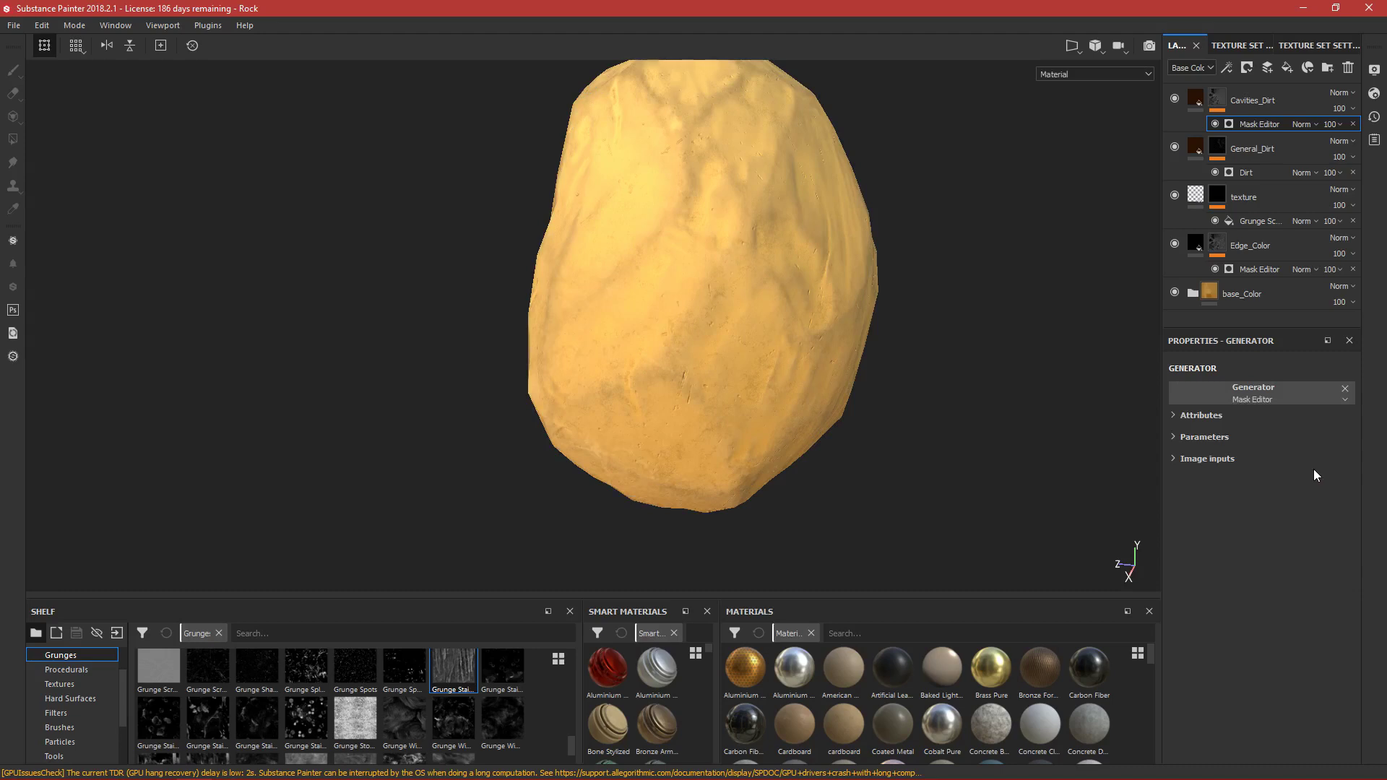
{"action": "left_click", "coordinate": [1267, 394]}
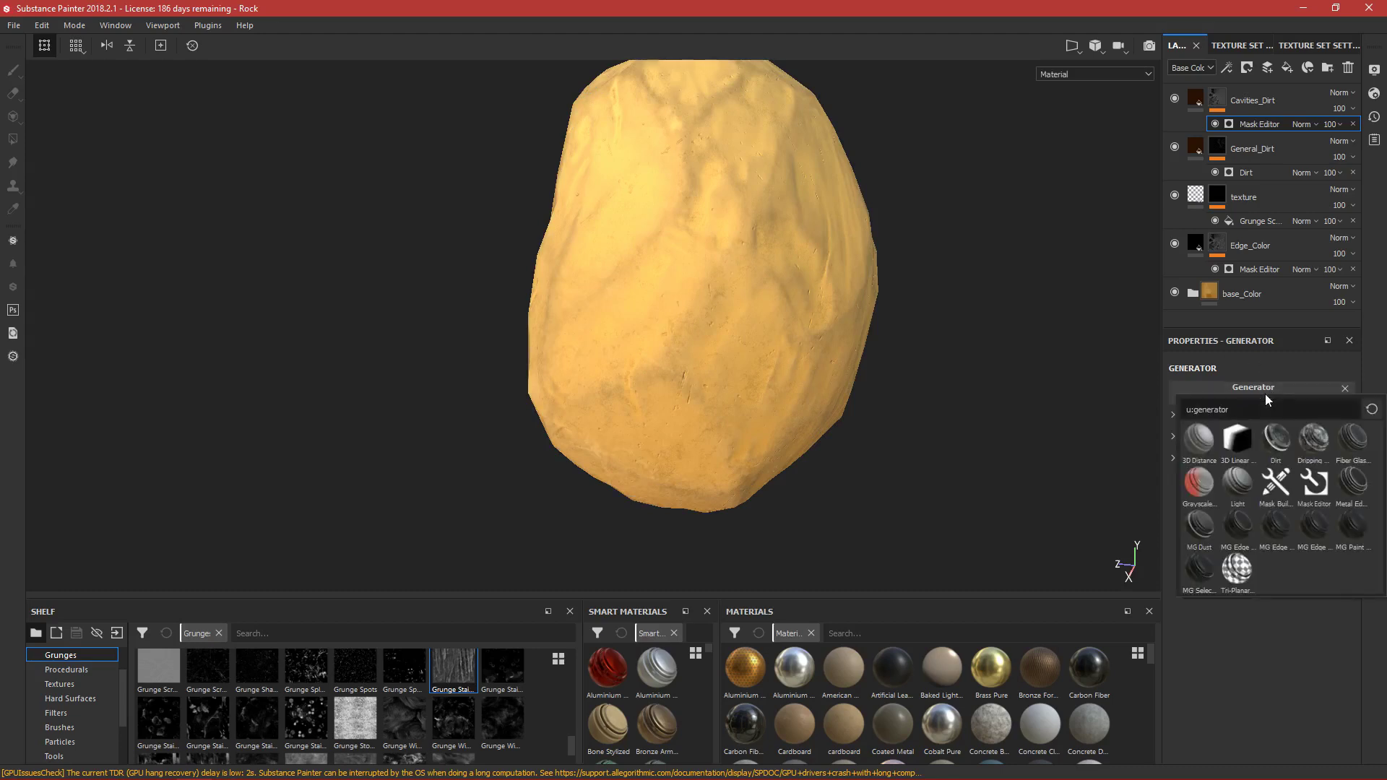
{"action": "left_click", "coordinate": [1187, 440]}
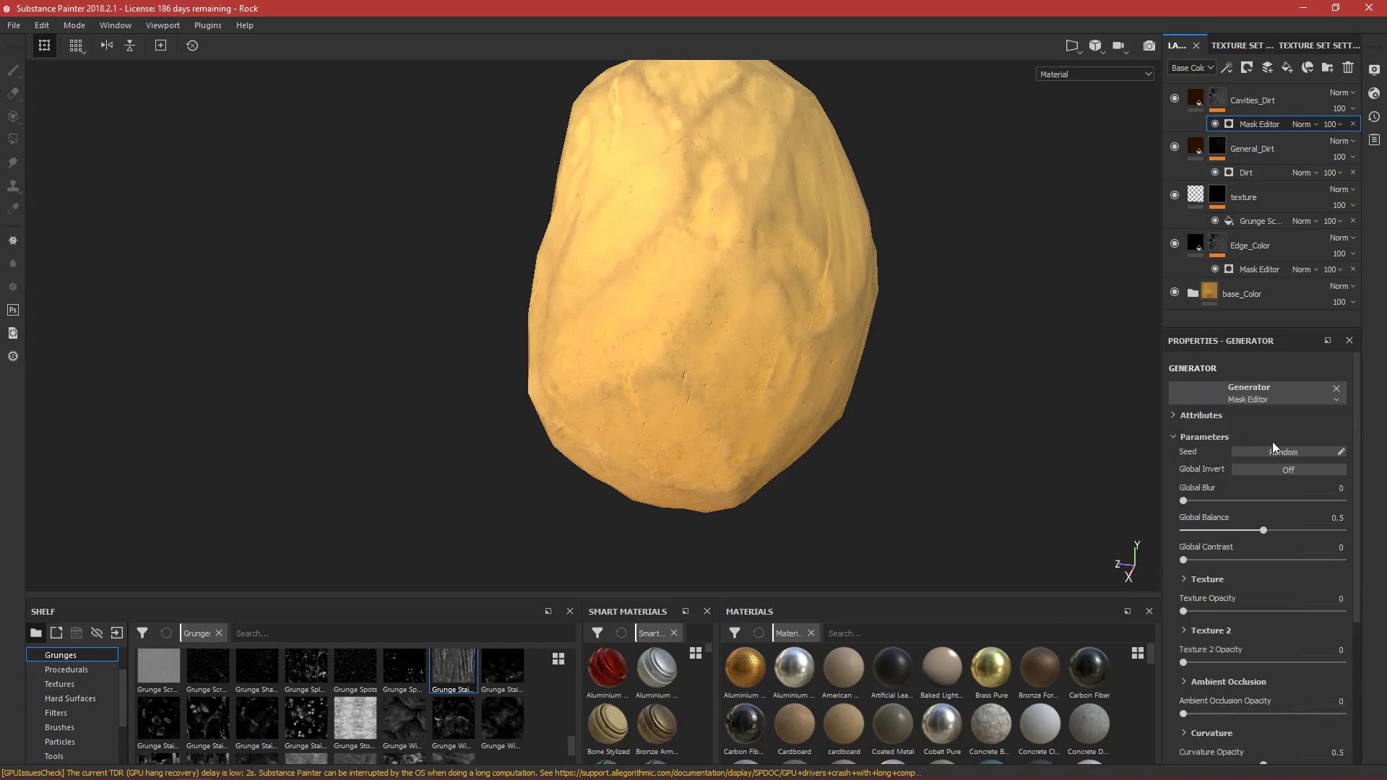
{"action": "scroll", "coordinate": [1272, 440], "scroll_direction": "down", "scroll_amount": 3}
{"action": "scroll", "coordinate": [1276, 450], "scroll_direction": "down", "scroll_amount": 1}
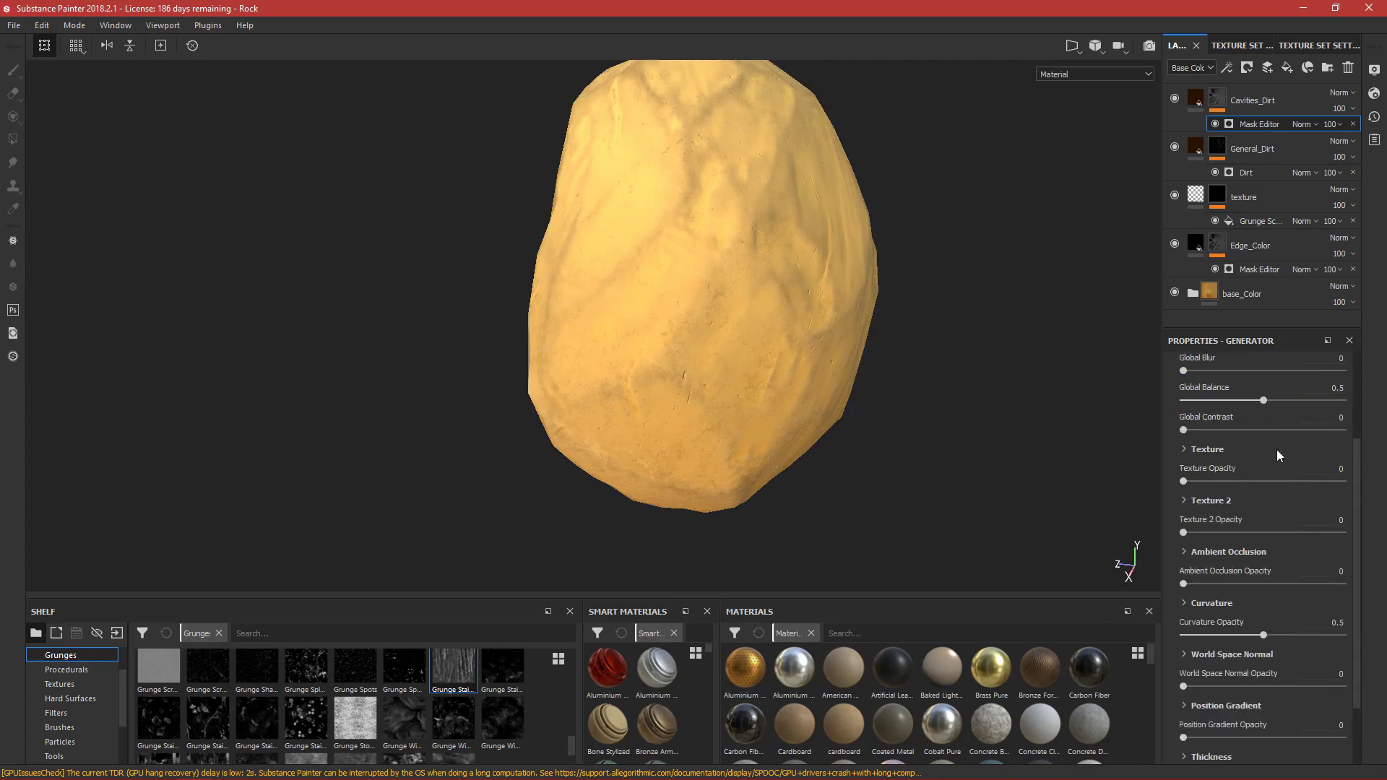
{"action": "scroll", "coordinate": [1254, 614], "scroll_direction": "down", "scroll_amount": 1}
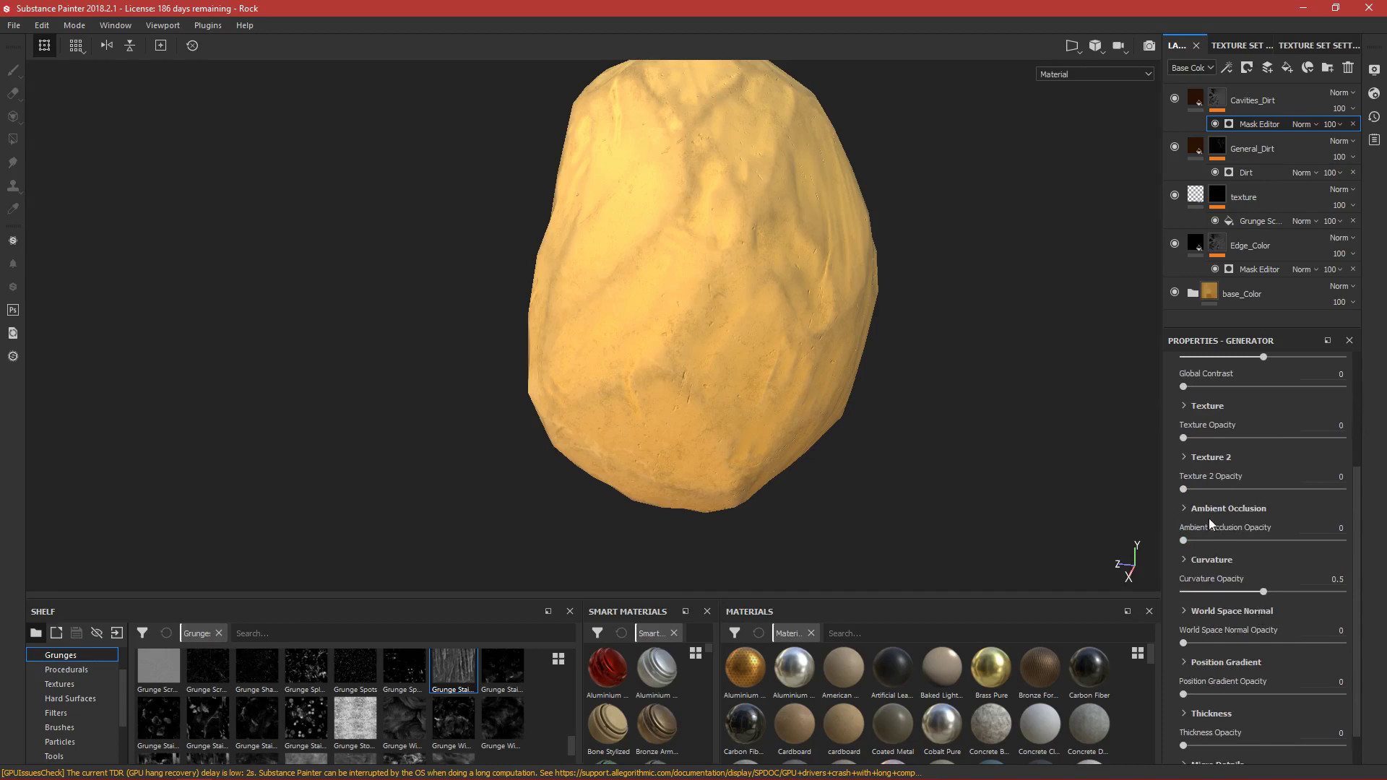
{"action": "left_click", "coordinate": [1185, 558]}
Step: Switch the Mask Editor curvature mode from Edges to Cavities and check the rock's crevices
{"action": "scroll", "coordinate": [1212, 553], "scroll_direction": "down", "scroll_amount": 2}
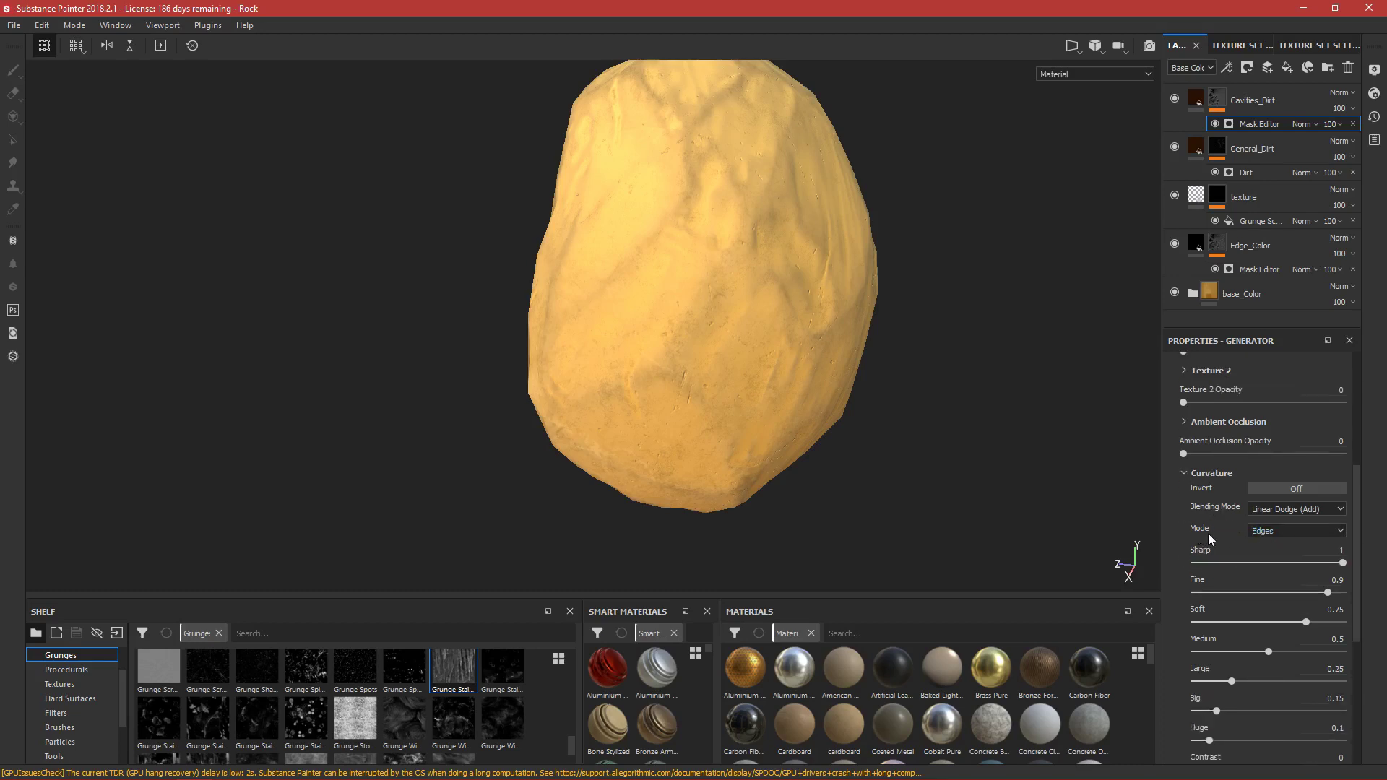
{"action": "left_click", "coordinate": [1282, 533]}
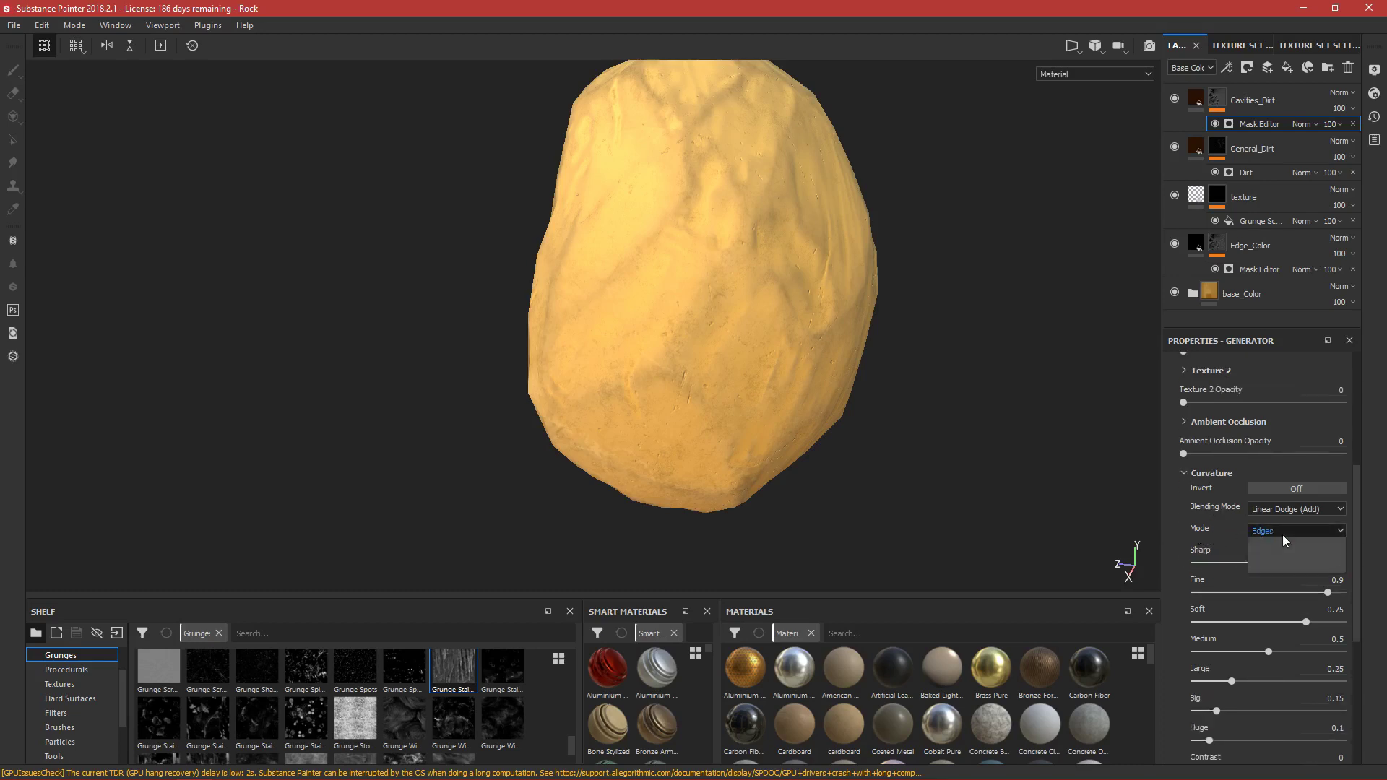
{"action": "left_click", "coordinate": [1283, 553]}
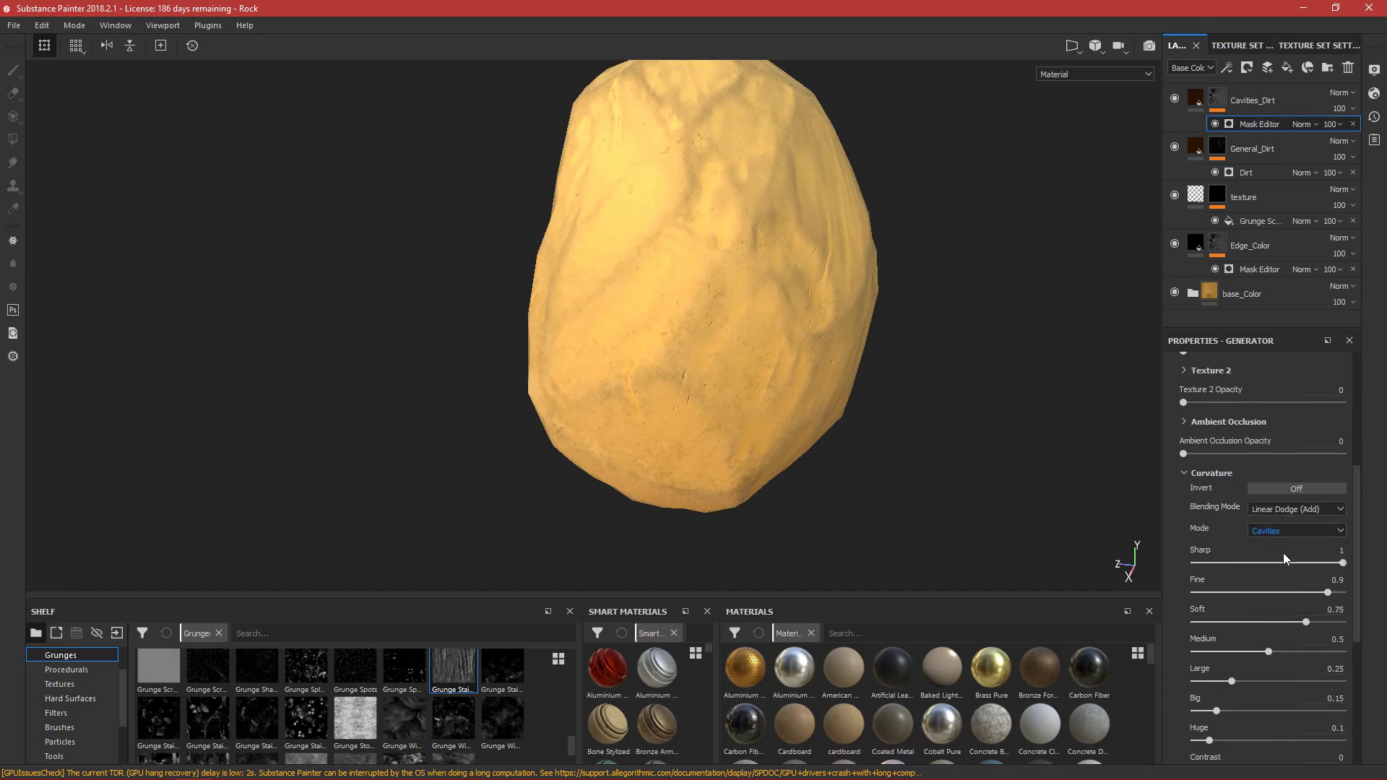
{"action": "mouse_move", "coordinate": [947, 412]}
{"action": "left_mouse_down", "text": "alt"}
{"action": "mouse_move", "coordinate": [843, 350]}
{"action": "mouse_move", "coordinate": [683, 351]}
{"action": "left_mouse_up", "text": "alt"}
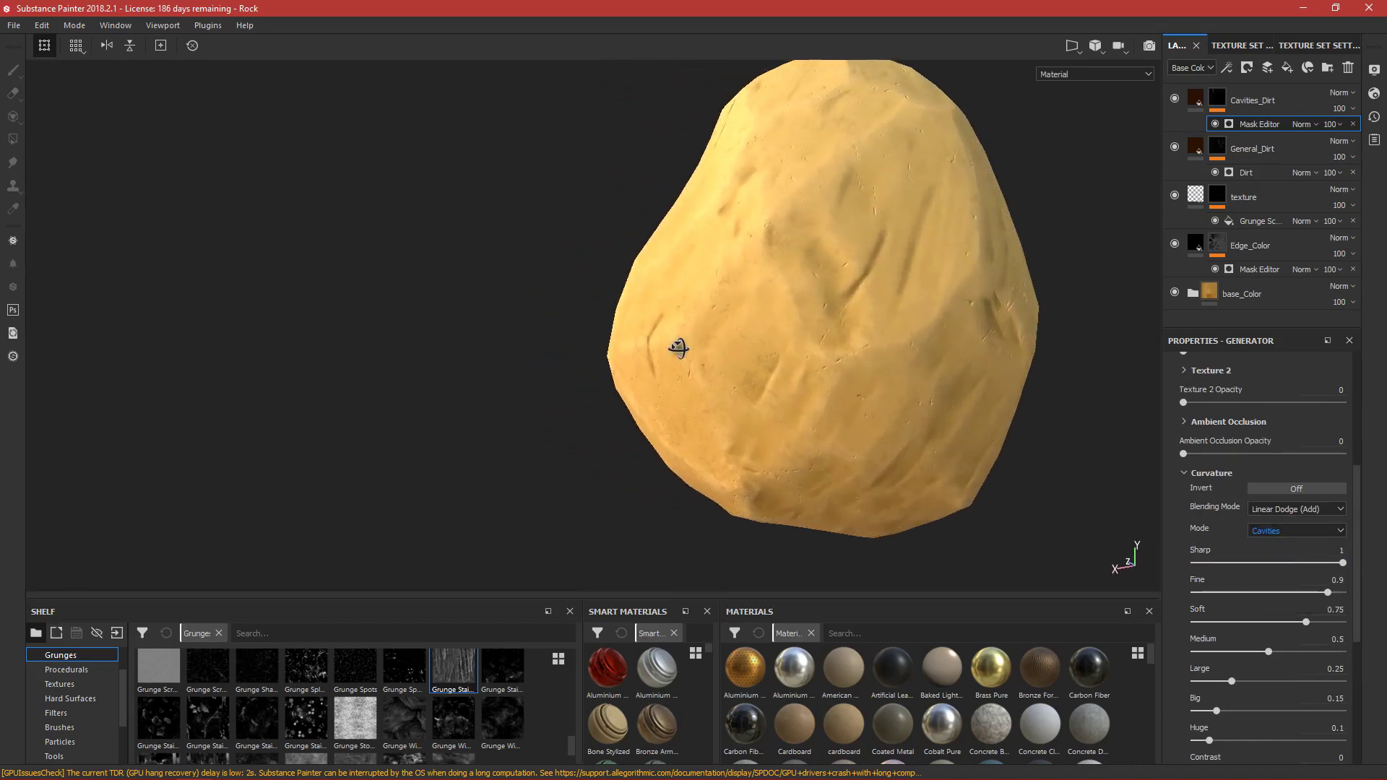
{"action": "scroll", "coordinate": [888, 327], "scroll_direction": "up", "scroll_amount": 5}
{"action": "left_click_drag", "start_coordinate": [896, 328], "coordinate": [405, 378], "text": "alt"}
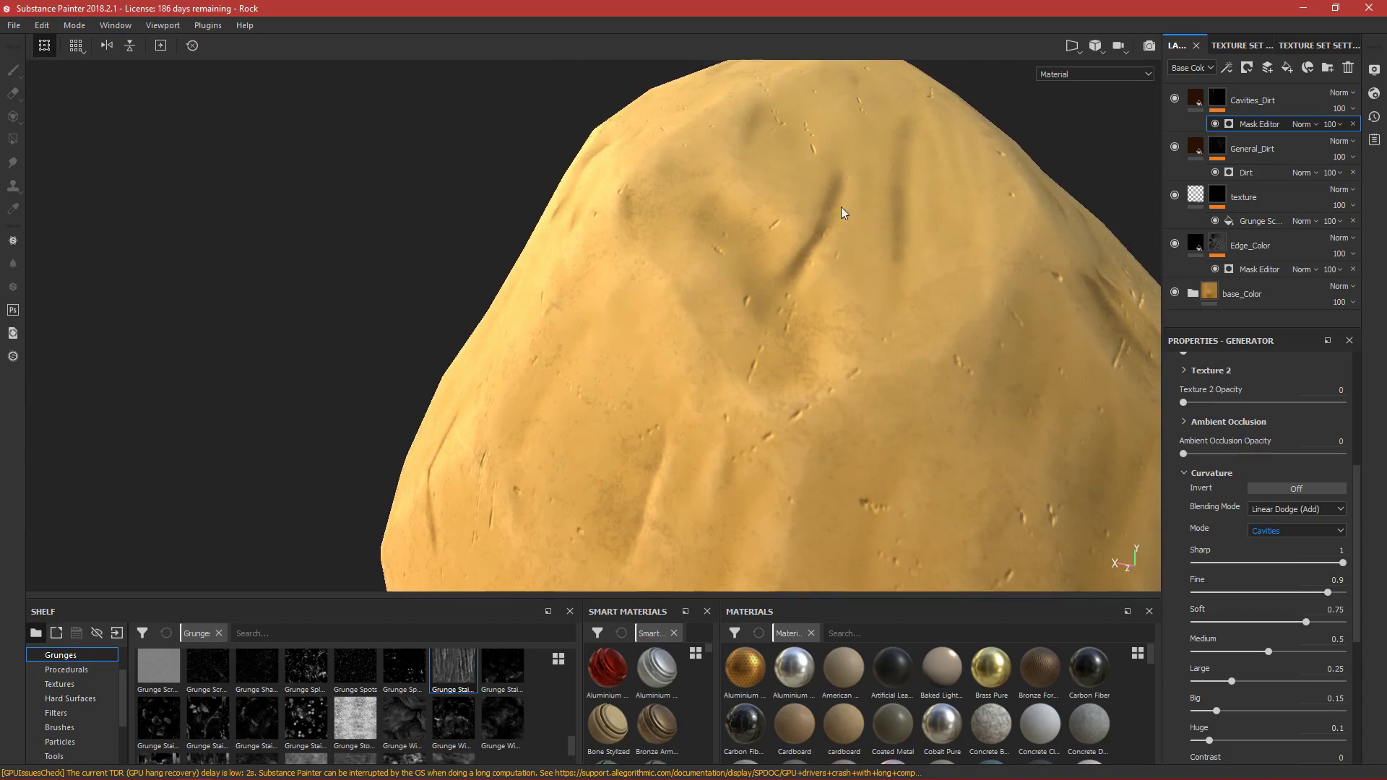
{"action": "scroll", "coordinate": [553, 395], "scroll_direction": "down", "scroll_amount": 4}
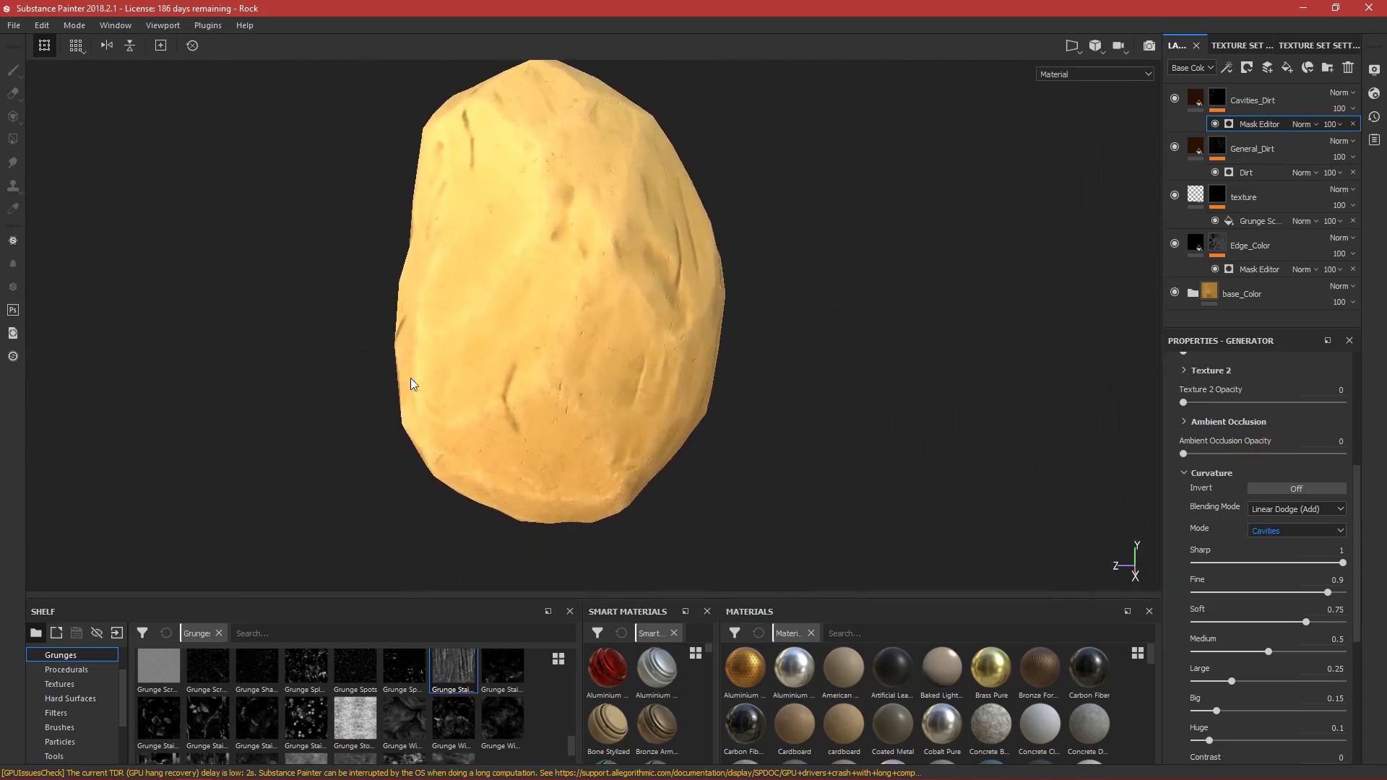
{"action": "scroll", "coordinate": [729, 344], "scroll_direction": "up", "scroll_amount": 4}
{"action": "left_click_drag", "start_coordinate": [728, 343], "coordinate": [627, 357], "text": "alt"}
{"action": "scroll", "coordinate": [722, 386], "scroll_direction": "down", "scroll_amount": 3}
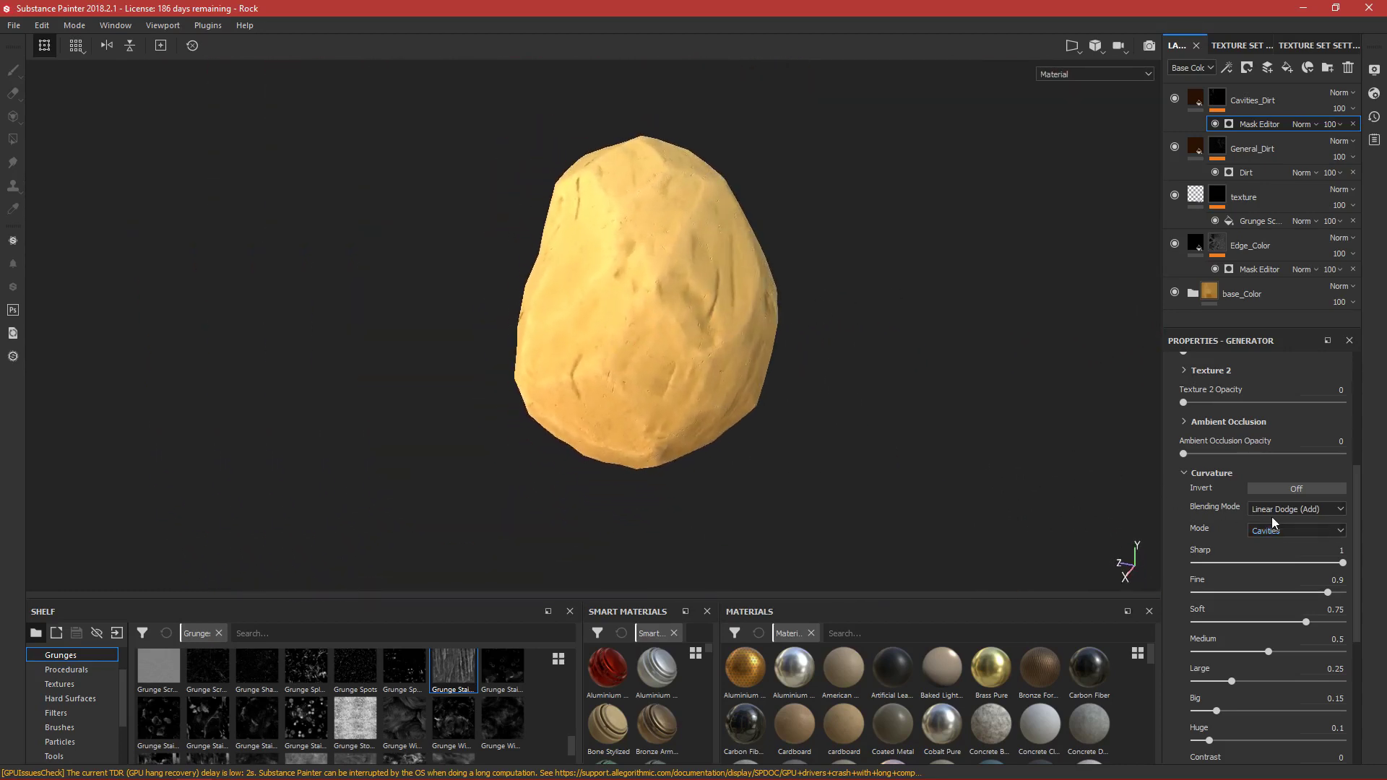
{"action": "scroll", "coordinate": [1327, 647], "scroll_direction": "down", "scroll_amount": 1}
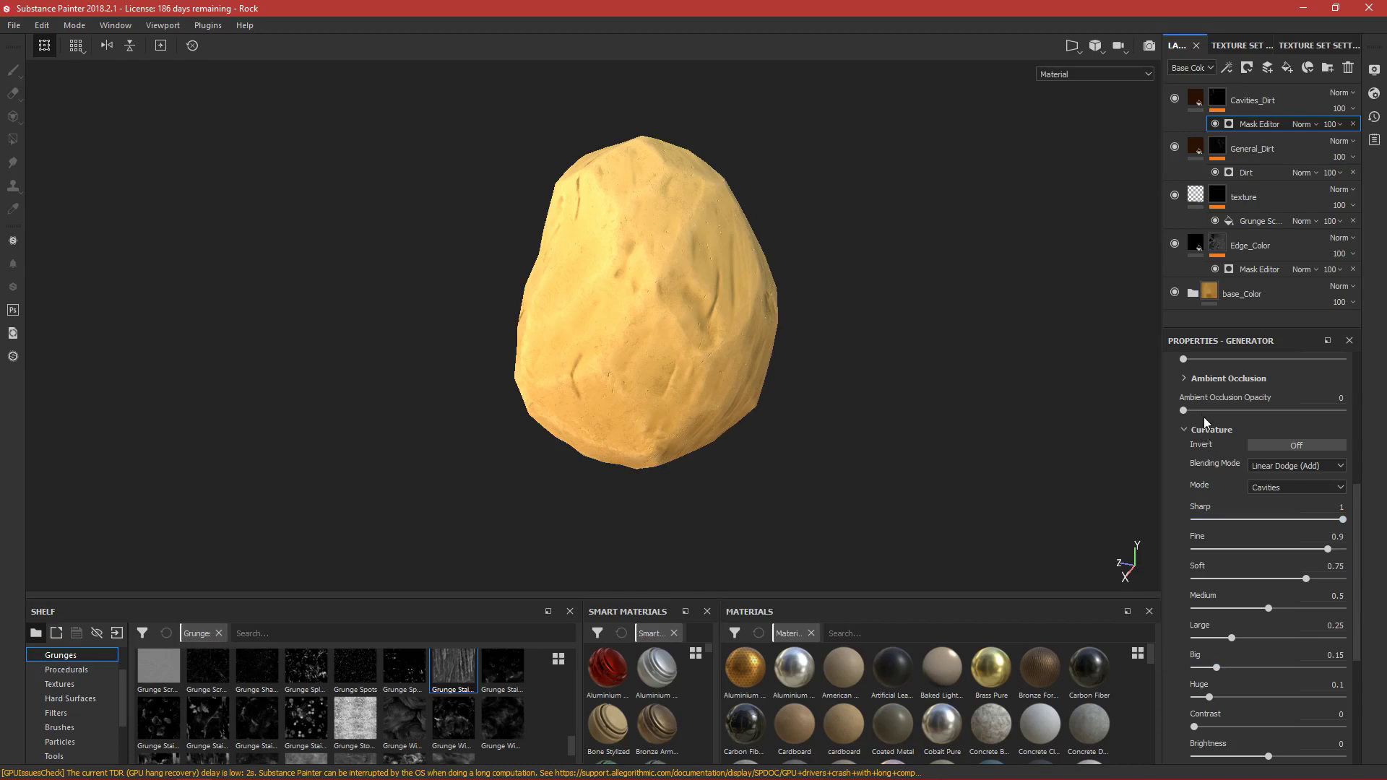
Step: Try curvature inversion and turn it back off, then start lowering Global Balance
{"action": "left_click", "coordinate": [1299, 446]}
{"action": "left_click", "coordinate": [1299, 447]}
{"action": "left_click", "coordinate": [1186, 429]}
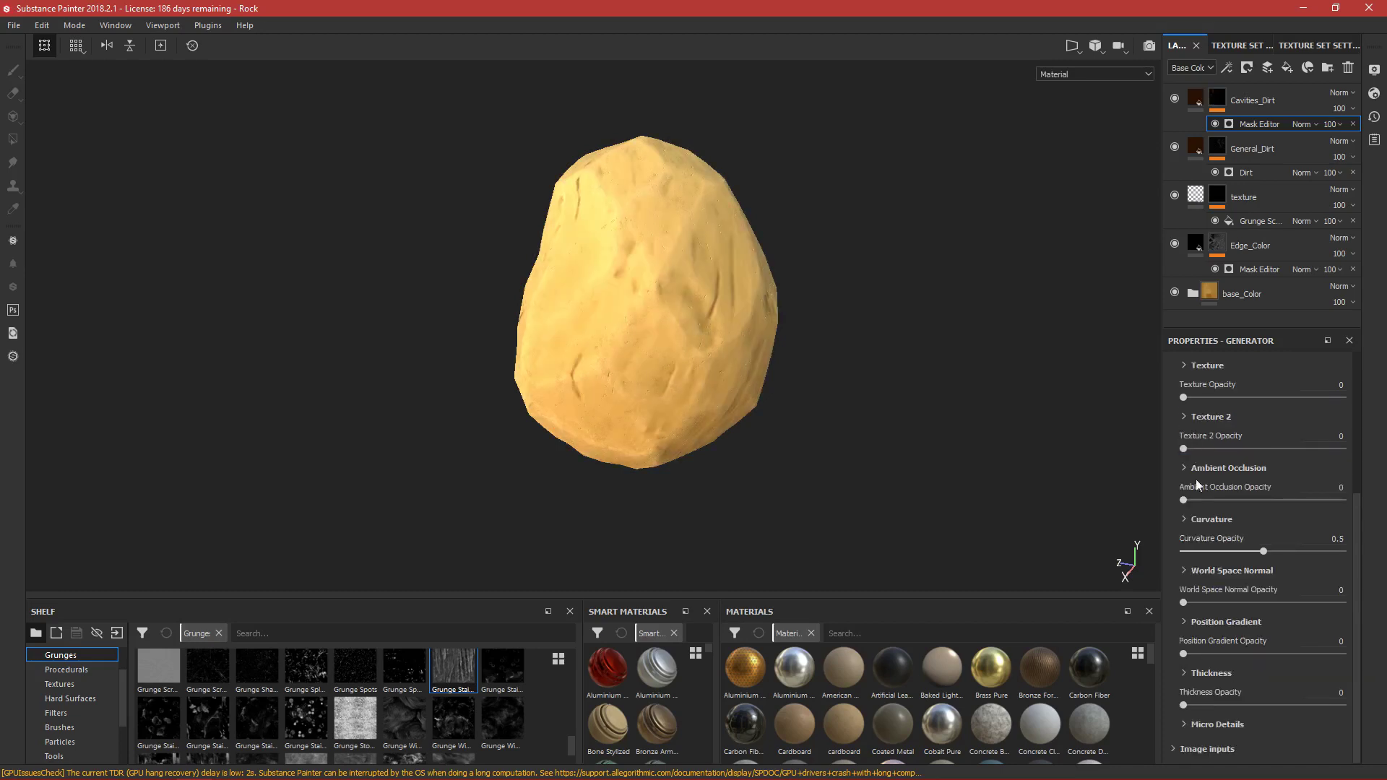
{"action": "scroll", "coordinate": [1194, 645], "scroll_direction": "up", "scroll_amount": 5}
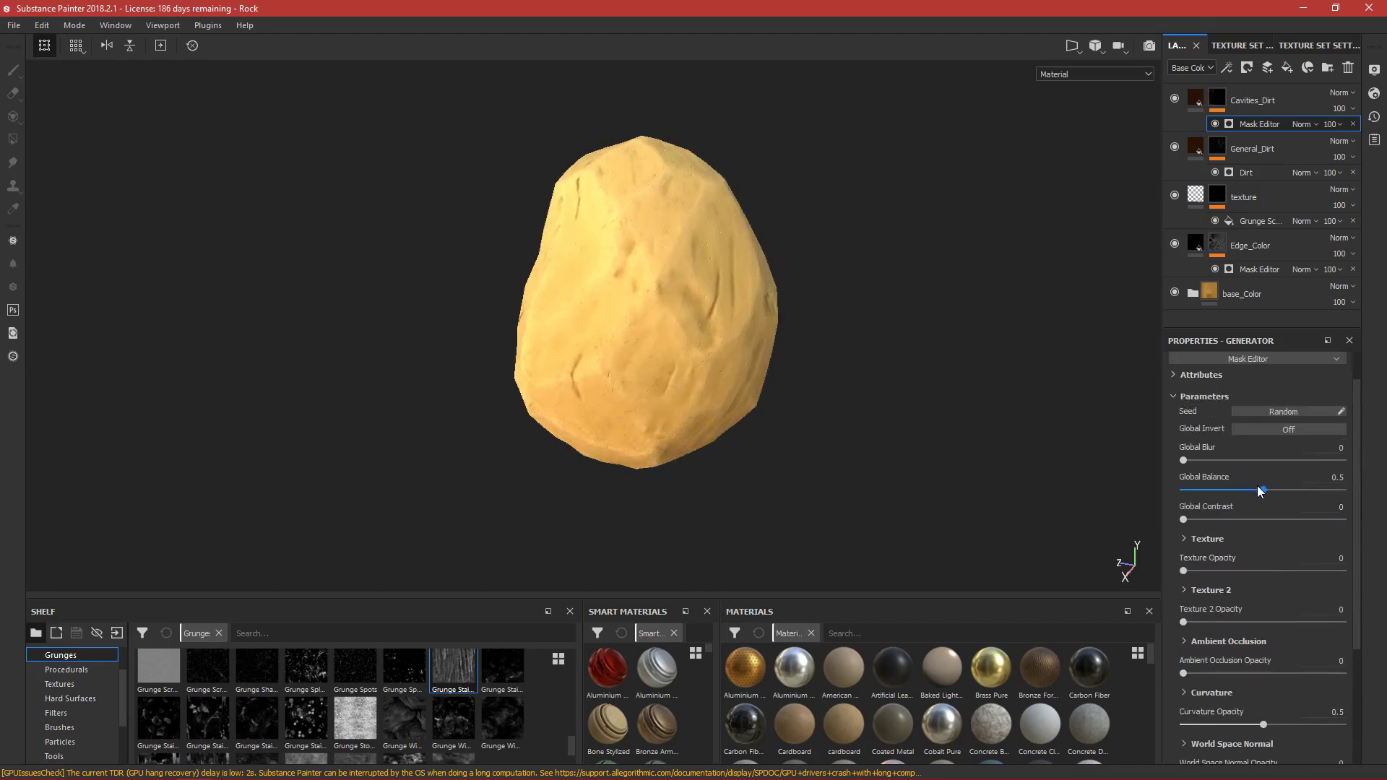
{"action": "left_click_drag", "start_coordinate": [1258, 488], "coordinate": [1238, 480]}
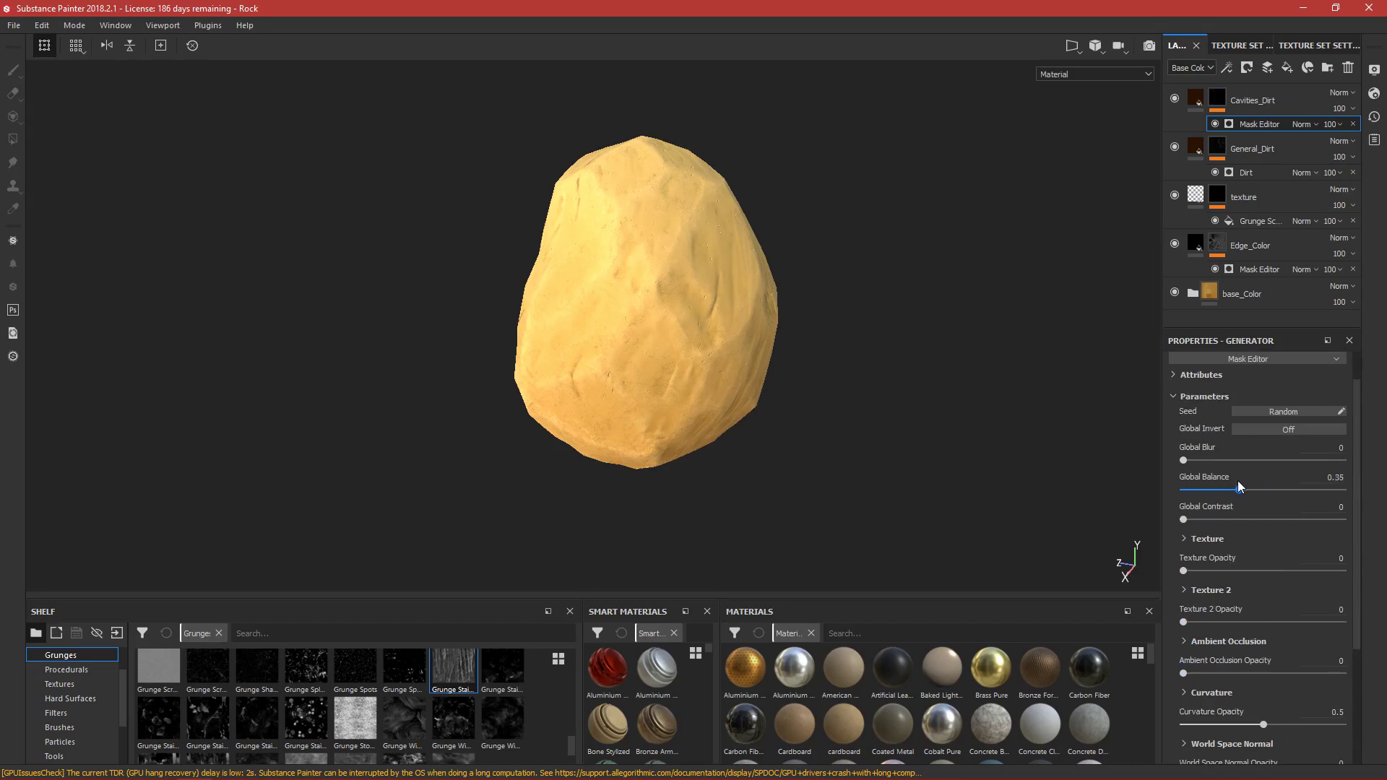
{"action": "scroll", "coordinate": [739, 378], "scroll_direction": "up", "scroll_amount": 4}
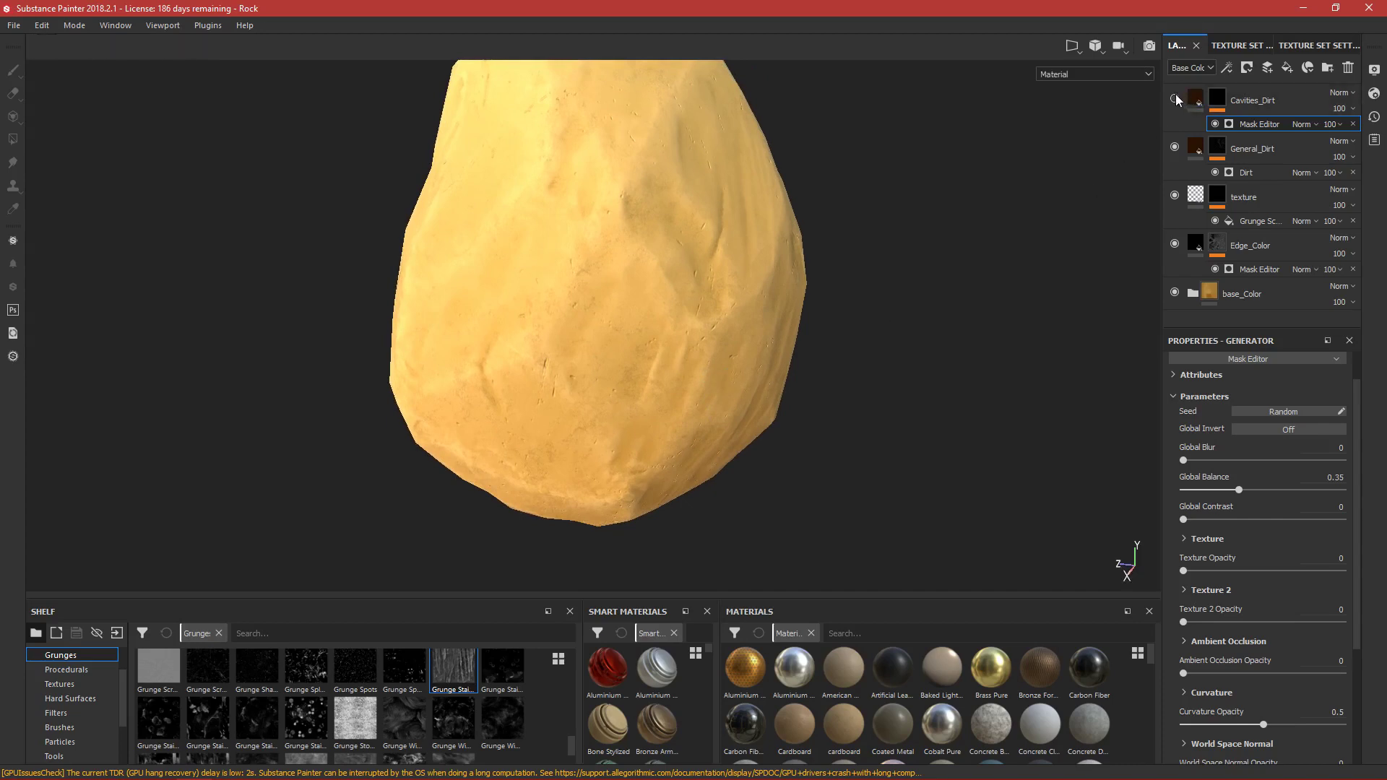
{"action": "mouse_move", "coordinate": [802, 280]}
{"action": "left_mouse_down", "text": "alt"}
{"action": "mouse_move", "coordinate": [786, 279]}
{"action": "mouse_move", "coordinate": [786, 294]}
{"action": "mouse_move", "coordinate": [809, 304]}
{"action": "left_mouse_up", "text": "alt"}
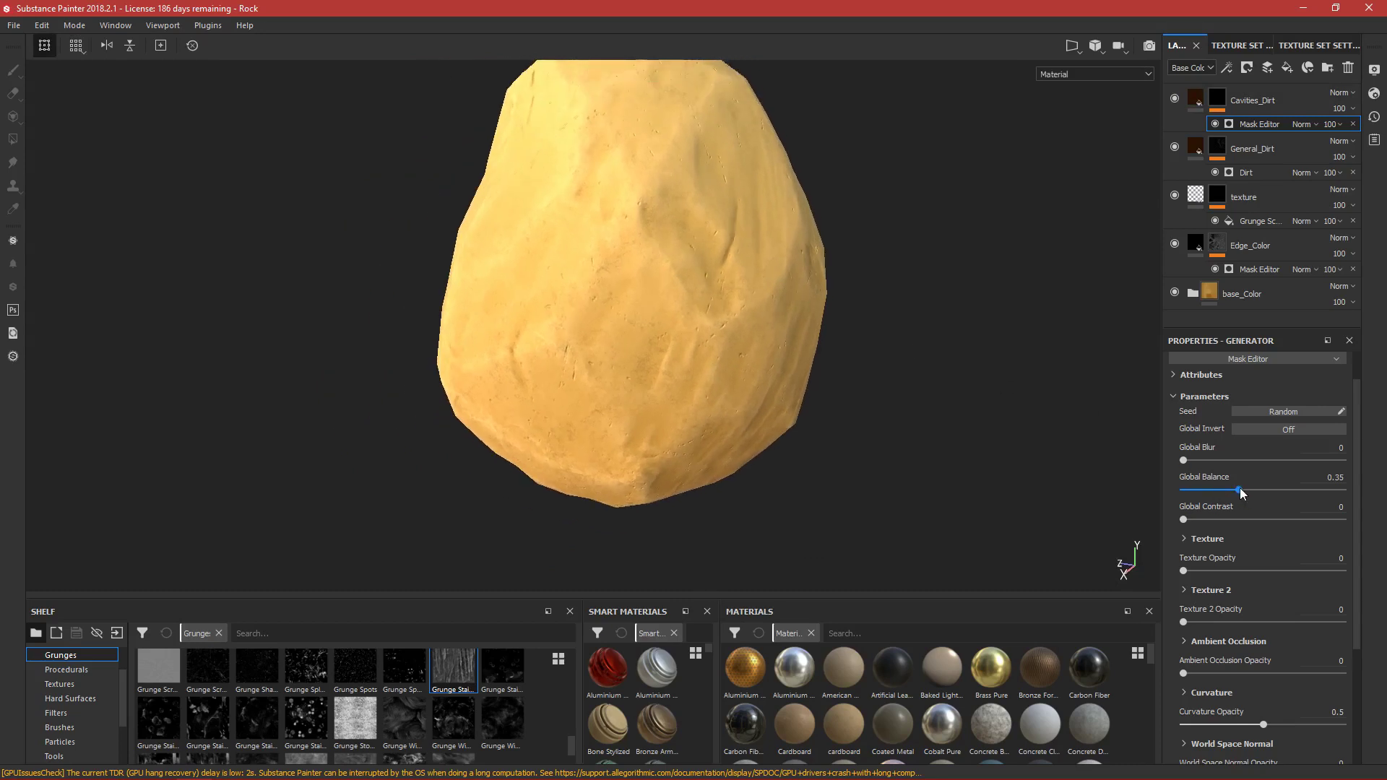
Step: Settle Global Balance at 0.4 and review the rock from several angles
{"action": "left_click_drag", "start_coordinate": [1240, 488], "coordinate": [1249, 490]}
{"action": "left_click_drag", "start_coordinate": [1183, 520], "coordinate": [1159, 505]}
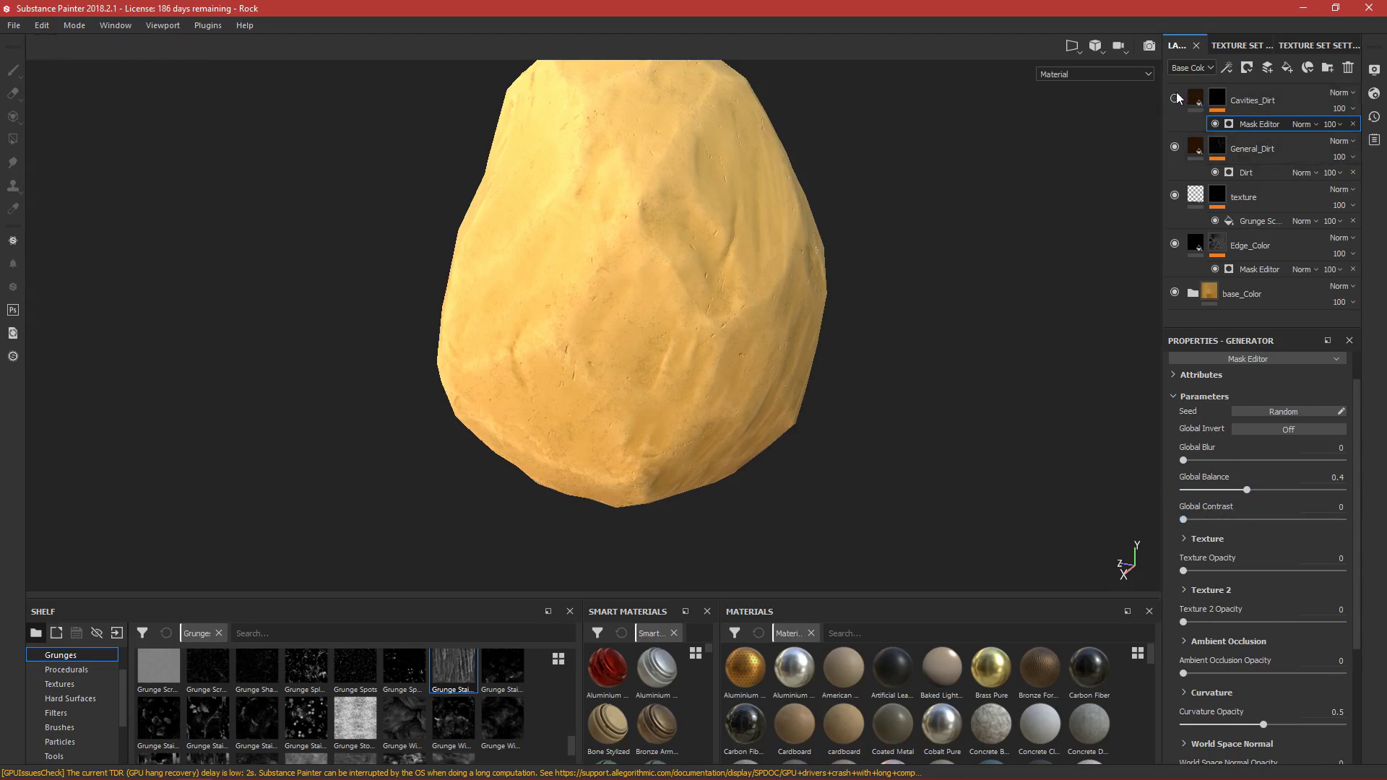
{"action": "left_click_drag", "start_coordinate": [958, 304], "coordinate": [844, 370], "text": "alt"}
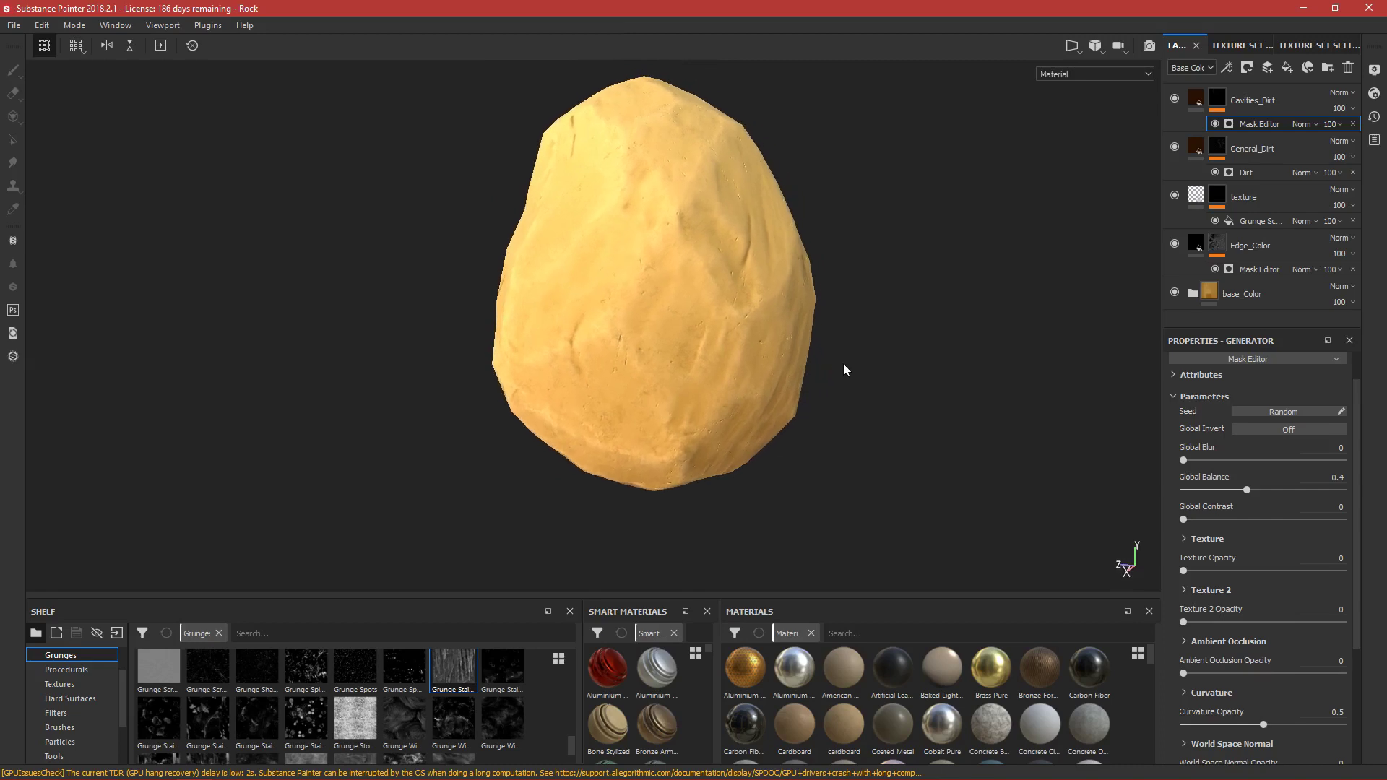
{"action": "middle_click_drag", "start_coordinate": [739, 309], "coordinate": [716, 324], "text": "alt"}
{"action": "scroll", "coordinate": [891, 384], "scroll_direction": "up", "scroll_amount": 1}
{"action": "scroll", "coordinate": [891, 385], "scroll_direction": "down", "scroll_amount": 3}
{"action": "left_click_drag", "start_coordinate": [887, 382], "coordinate": [967, 399], "text": "alt"}
{"action": "scroll", "coordinate": [753, 408], "scroll_direction": "up", "scroll_amount": 3}
{"action": "middle_click_drag", "start_coordinate": [776, 342], "coordinate": [843, 376], "text": "alt"}
{"action": "scroll", "coordinate": [842, 377], "scroll_direction": "down", "scroll_amount": 3}
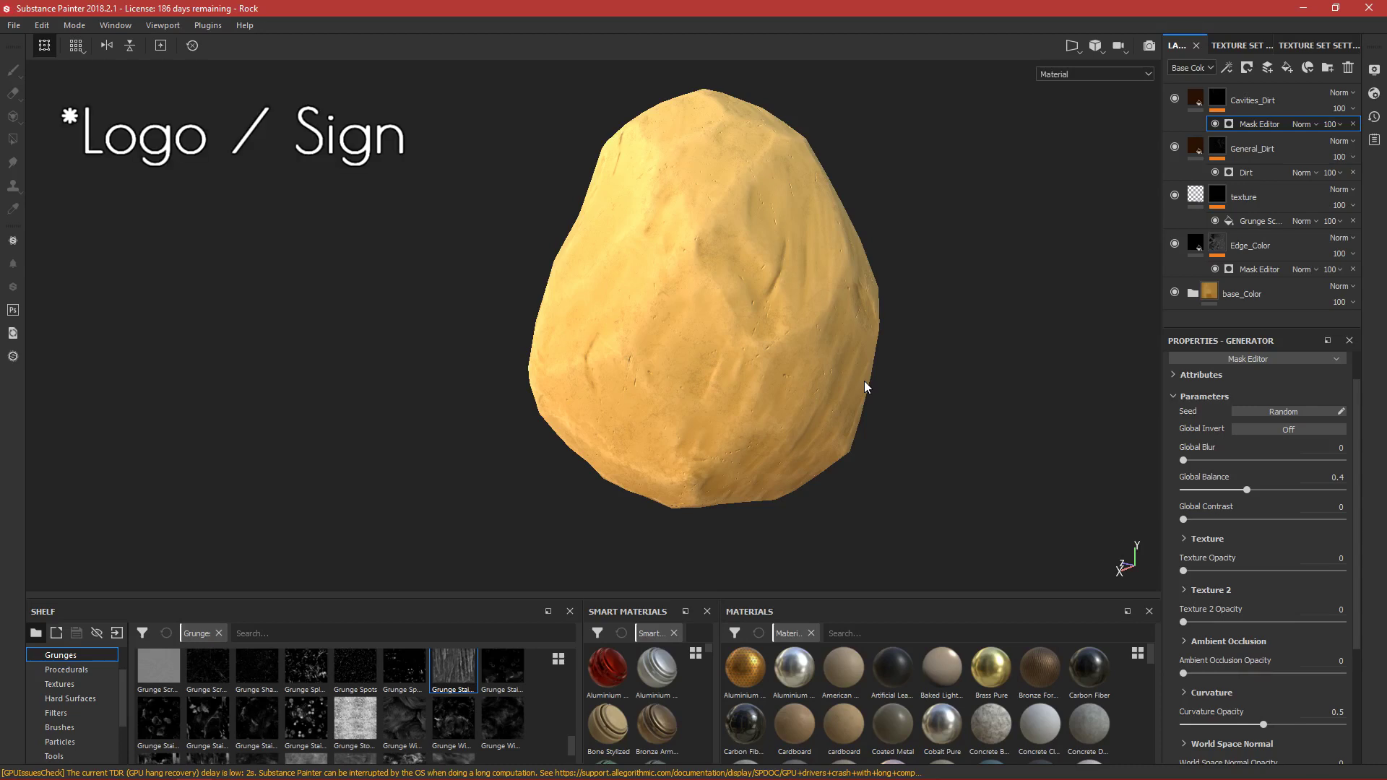
{"action": "scroll", "coordinate": [773, 303], "scroll_direction": "down", "scroll_amount": 1}
{"action": "scroll", "coordinate": [773, 304], "scroll_direction": "up", "scroll_amount": 4}
{"action": "left_click_drag", "start_coordinate": [640, 385], "coordinate": [737, 380], "text": "alt"}
{"action": "scroll", "coordinate": [737, 381], "scroll_direction": "down", "scroll_amount": 3}
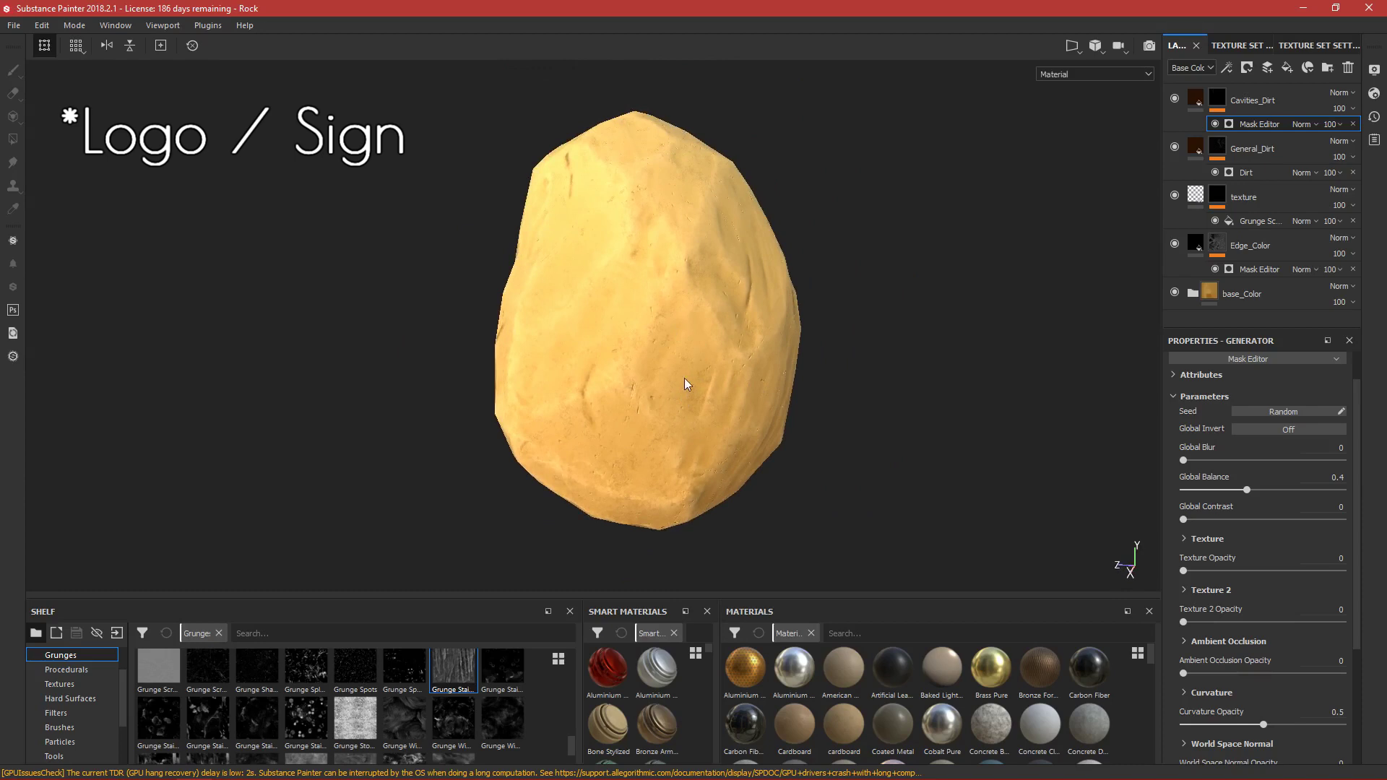
{"action": "scroll", "coordinate": [686, 377], "scroll_direction": "up", "scroll_amount": 3}
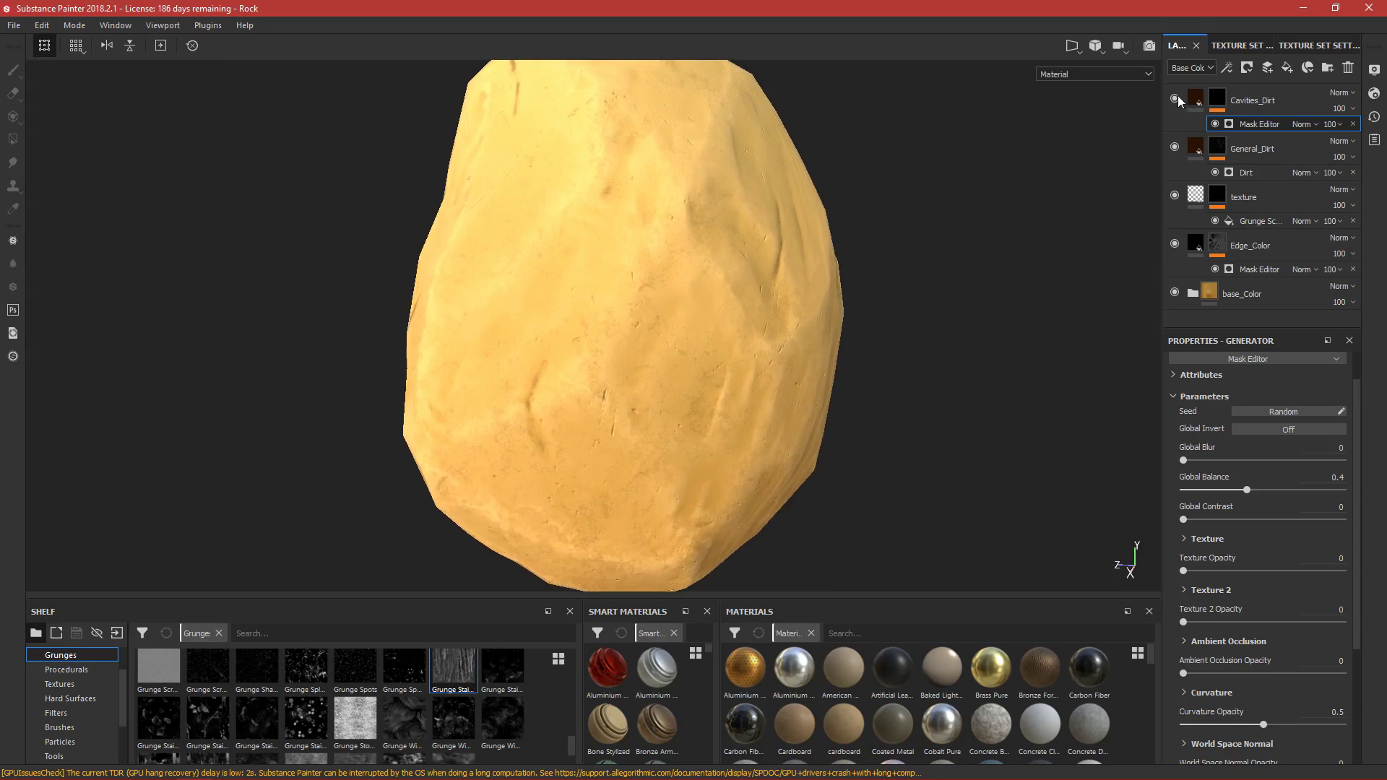
Step: Create a new folder at the top of the layer stack named Dirt
{"action": "left_click", "coordinate": [1327, 67]}
{"action": "double_click", "coordinate": [1240, 100]}
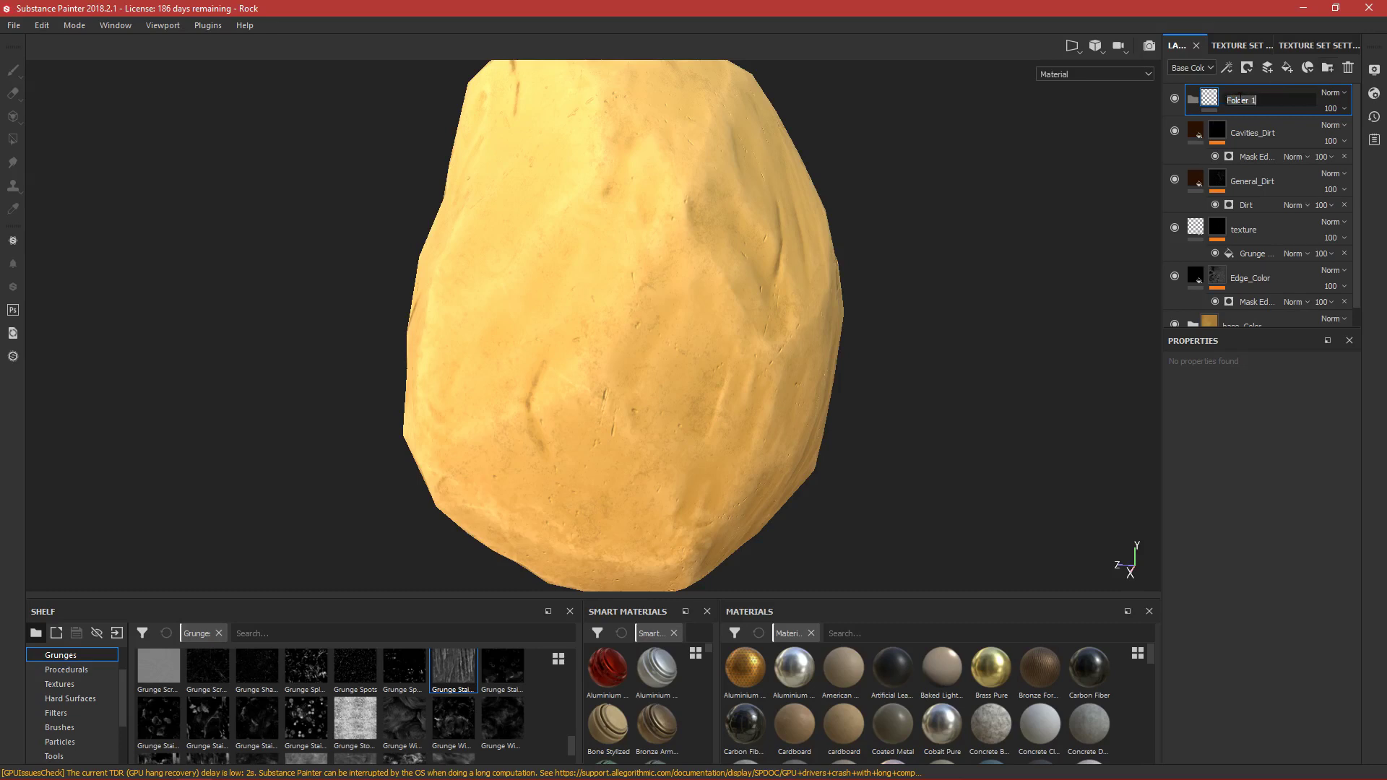
{"action": "type", "text": "Dirt"}
{"action": "key", "text": "Return"}
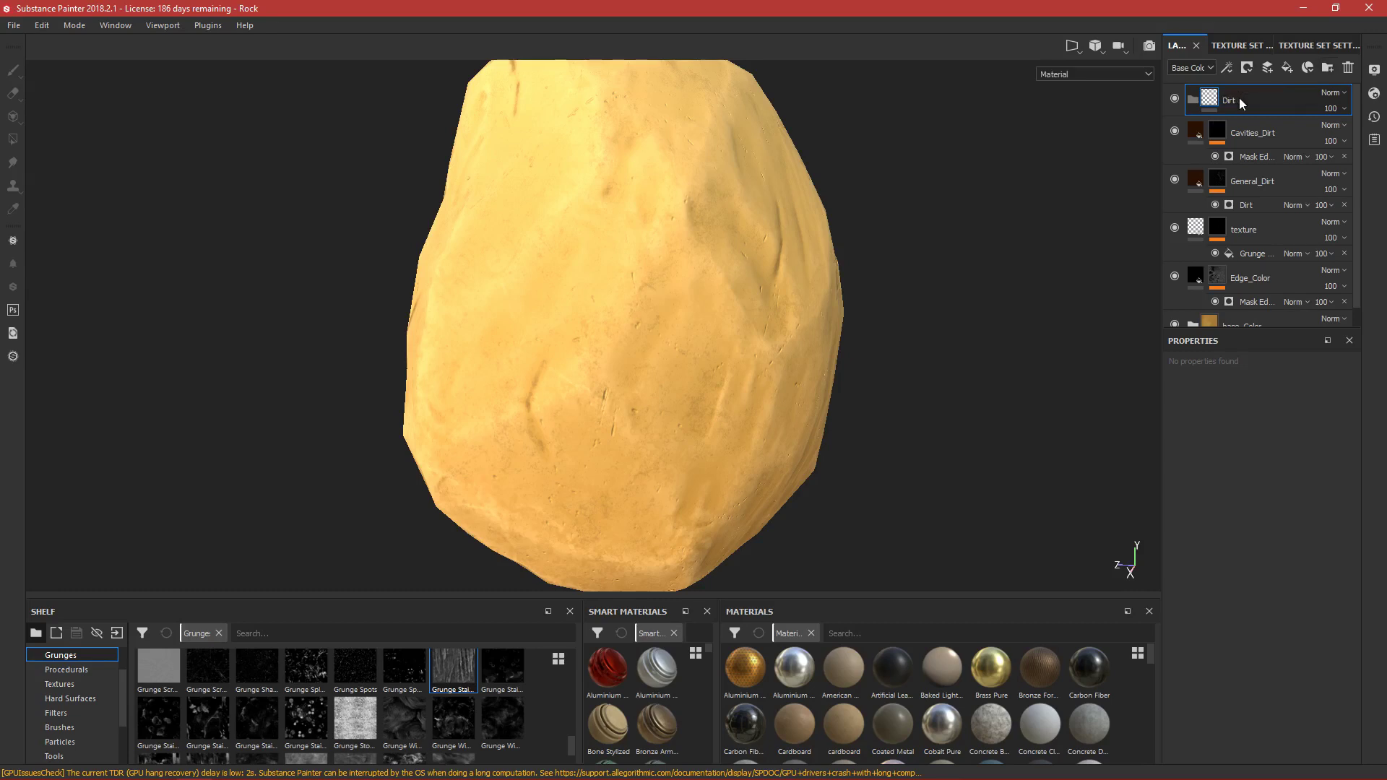
Step: Move General_Dirt and Cavities_Dirt into the Dirt folder
{"action": "left_click", "coordinate": [1270, 182]}
{"action": "left_click", "coordinate": [1261, 133], "text": "shift"}
{"action": "left_click_drag", "start_coordinate": [1261, 134], "coordinate": [1267, 94]}
Step: Put the dirt layers into the Dirt folder and Edge_Color above Gradient inside base_Color
{"action": "left_click", "coordinate": [1194, 99]}
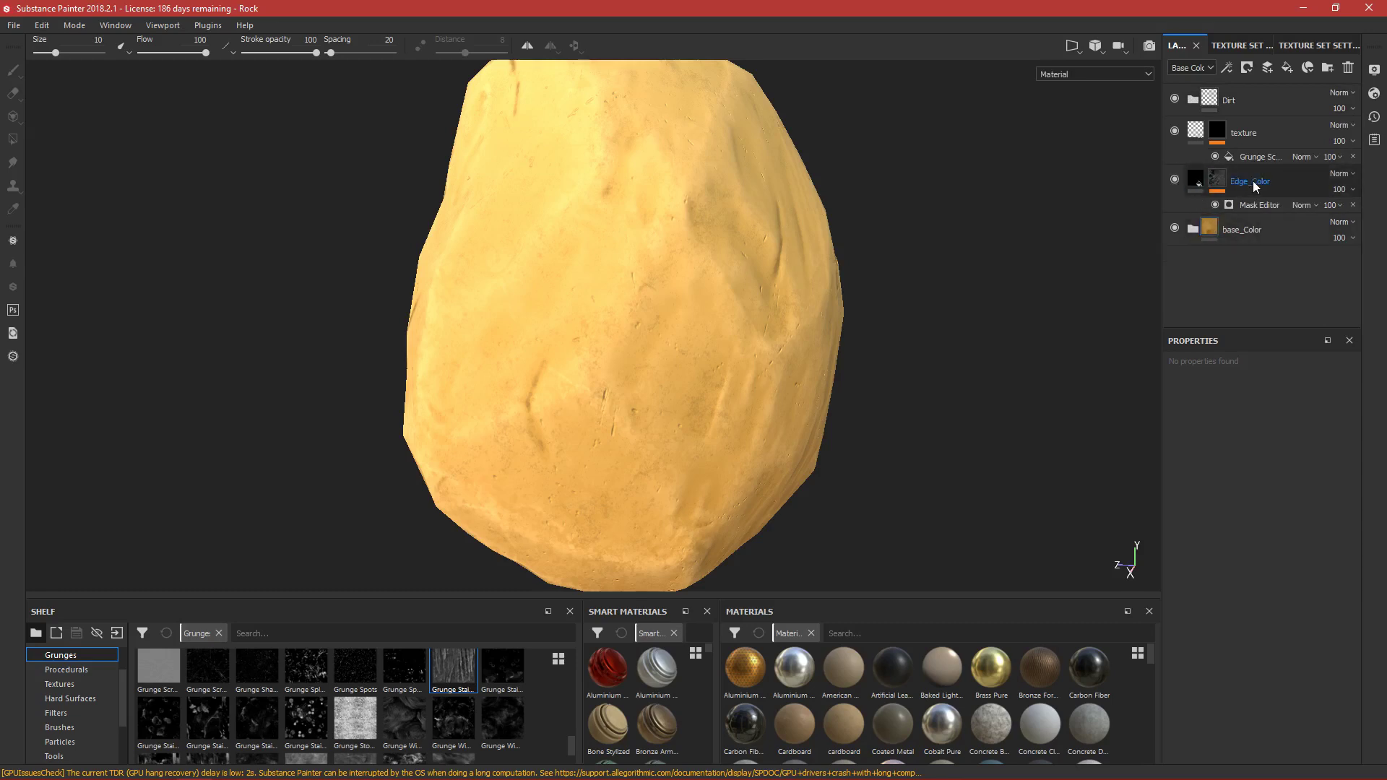
{"action": "left_click_drag", "start_coordinate": [1255, 186], "coordinate": [1249, 233]}
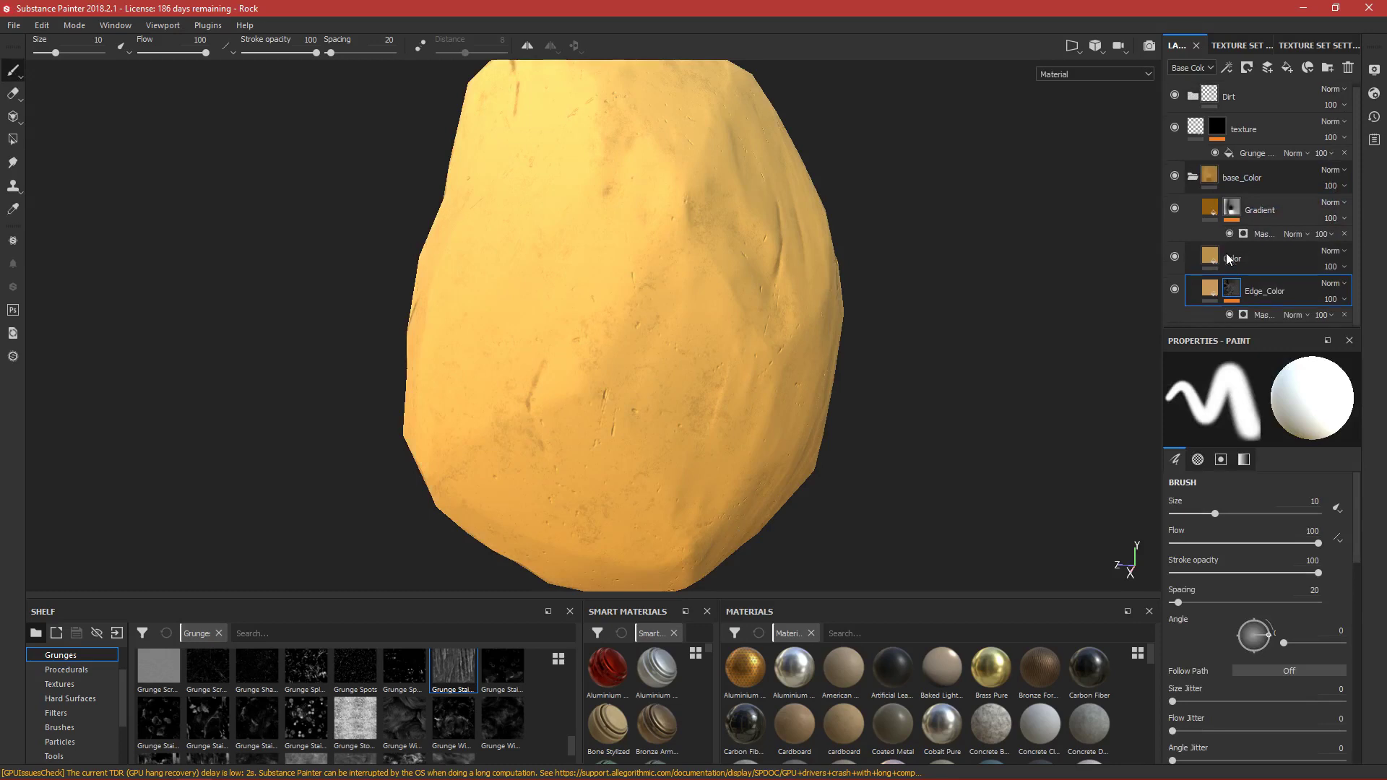
{"action": "left_click_drag", "start_coordinate": [1260, 298], "coordinate": [1267, 201]}
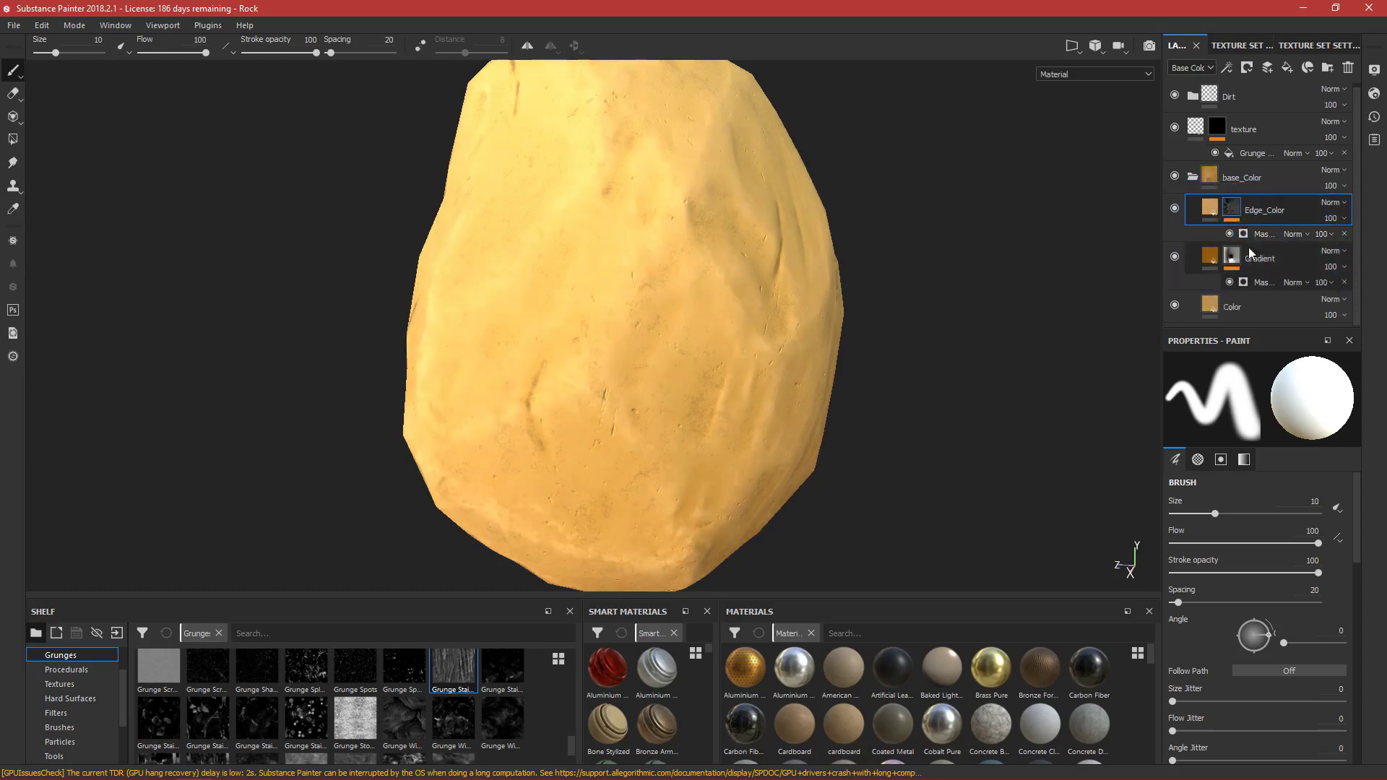
{"action": "mouse_move", "coordinate": [771, 329]}
{"action": "left_mouse_down", "text": "alt"}
{"action": "mouse_move", "coordinate": [631, 369]}
{"action": "mouse_move", "coordinate": [647, 309]}
{"action": "left_mouse_up", "text": "alt"}
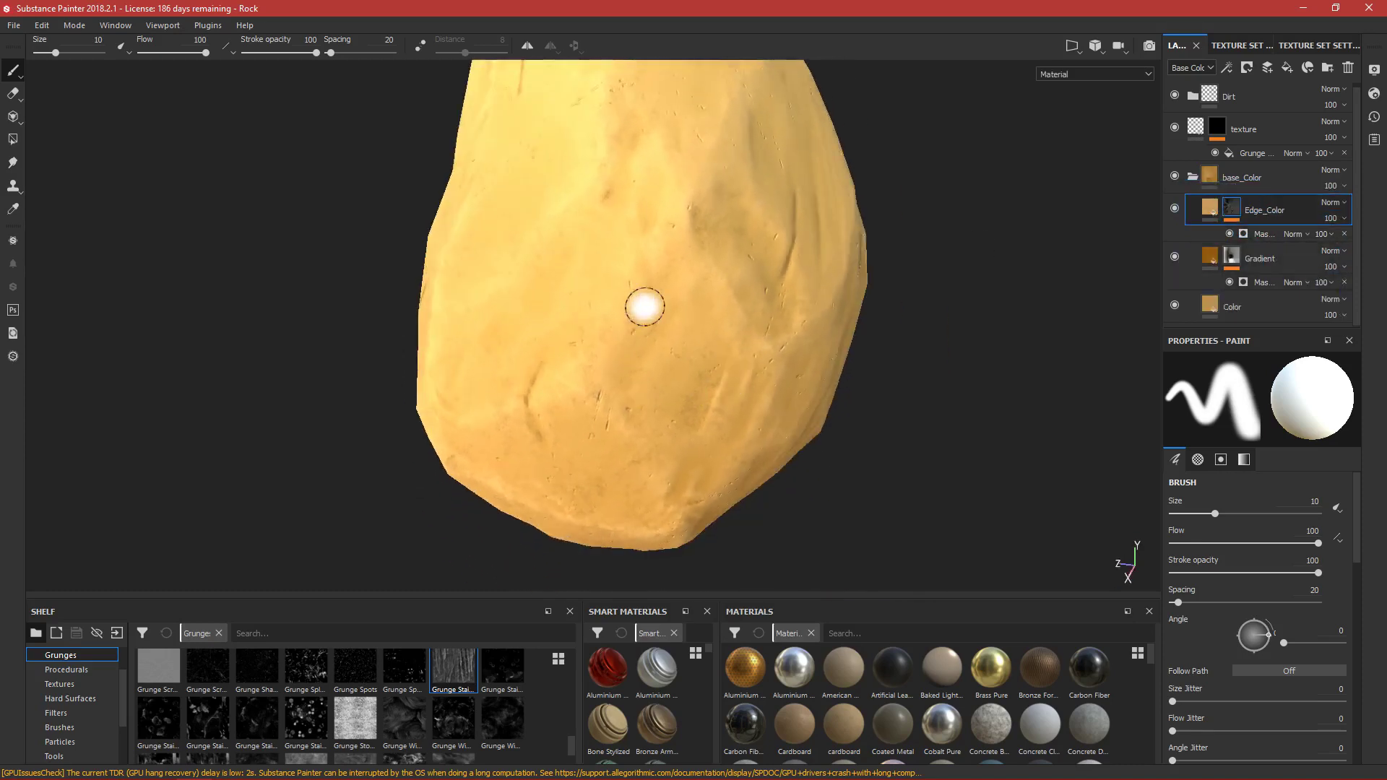
Step: Collapse base_Color, select the texture layer, and orbit to view the whole rock
{"action": "left_click", "coordinate": [1195, 177]}
{"action": "left_click", "coordinate": [1231, 145]}
{"action": "left_click_drag", "start_coordinate": [907, 177], "coordinate": [942, 235], "text": "alt"}
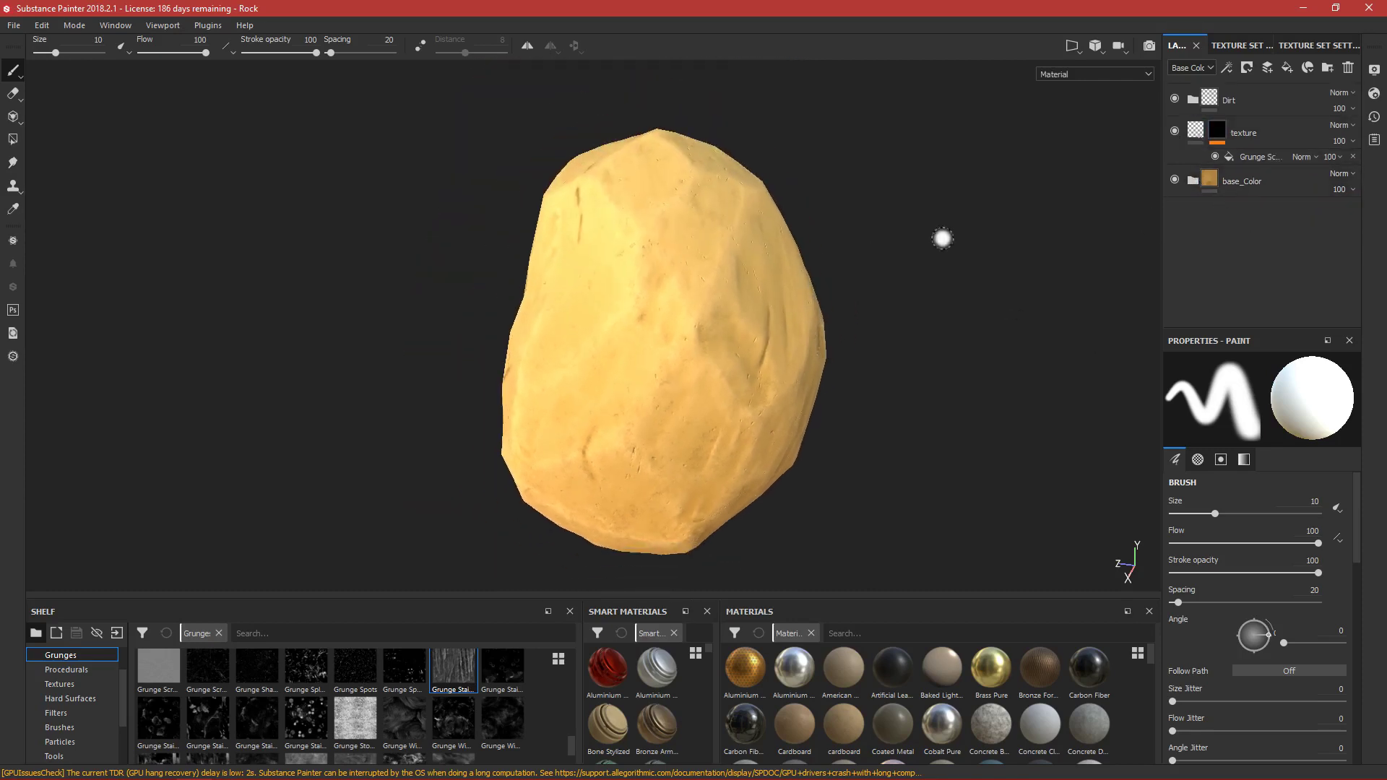
Step: Add a new paint layer at the top of the stack named Sign
{"action": "left_click", "coordinate": [1266, 73]}
{"action": "left_click_drag", "start_coordinate": [1248, 218], "coordinate": [1238, 84]}
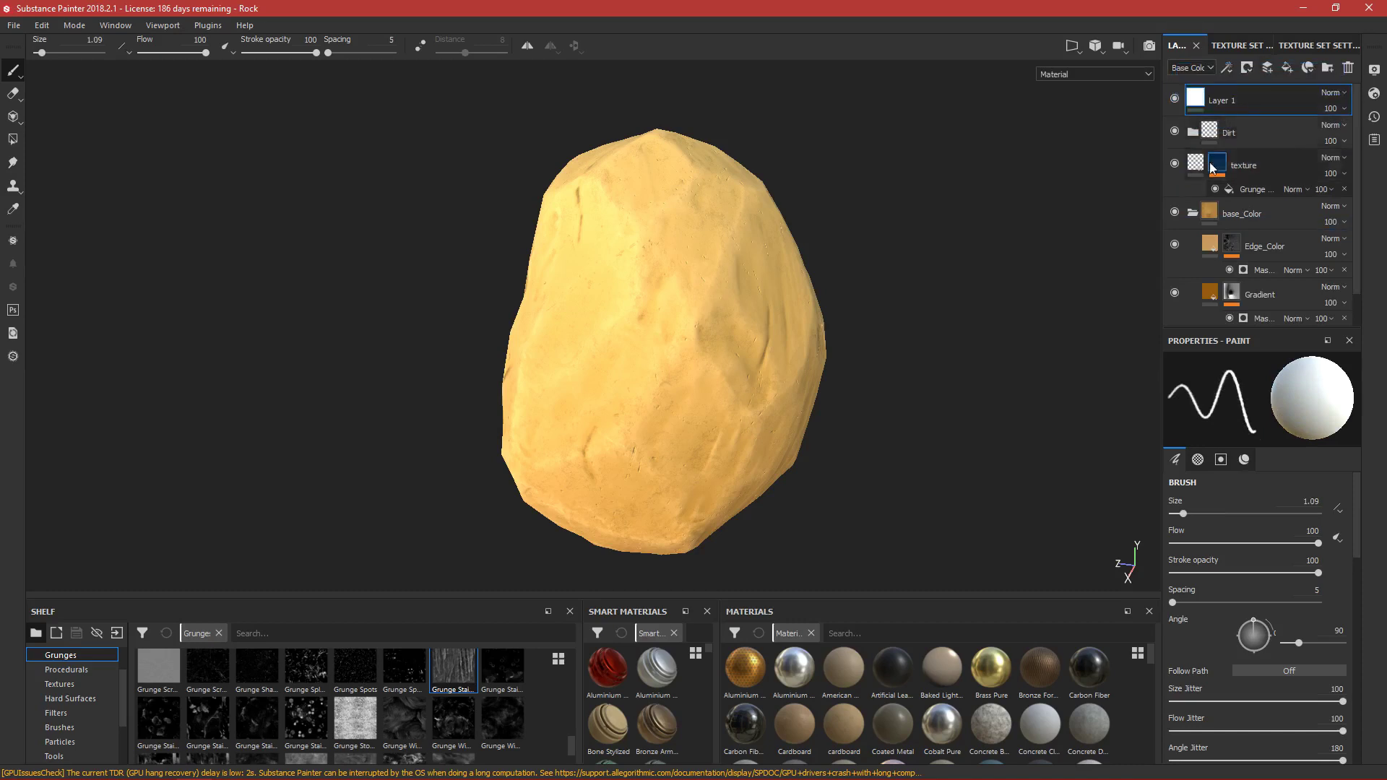
{"action": "double_click", "coordinate": [1225, 101]}
{"action": "type", "text": "Sig"}
{"action": "key", "text": "Return"}
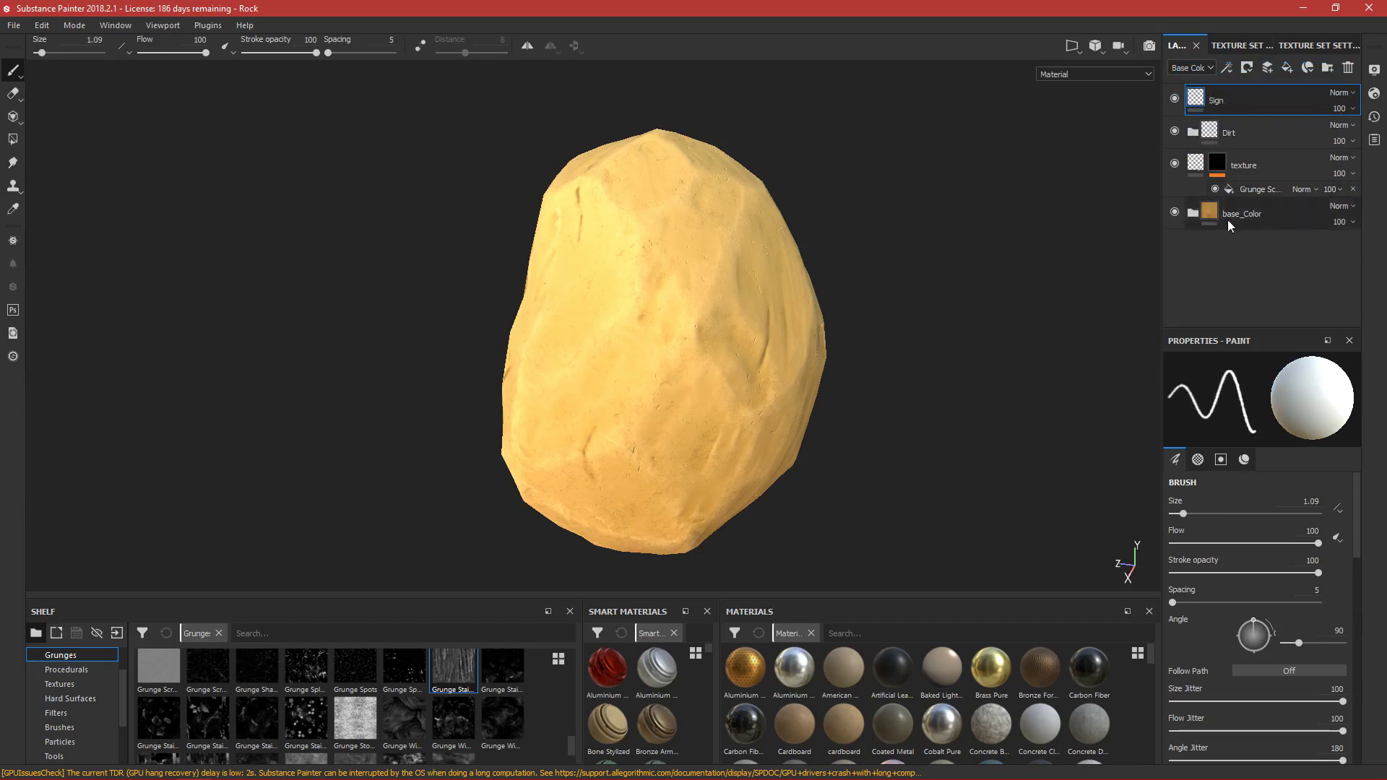
Step: Enable the colour channel in the Sign layer's brush material alongside height
{"action": "scroll", "coordinate": [1230, 543], "scroll_direction": "down", "scroll_amount": 8}
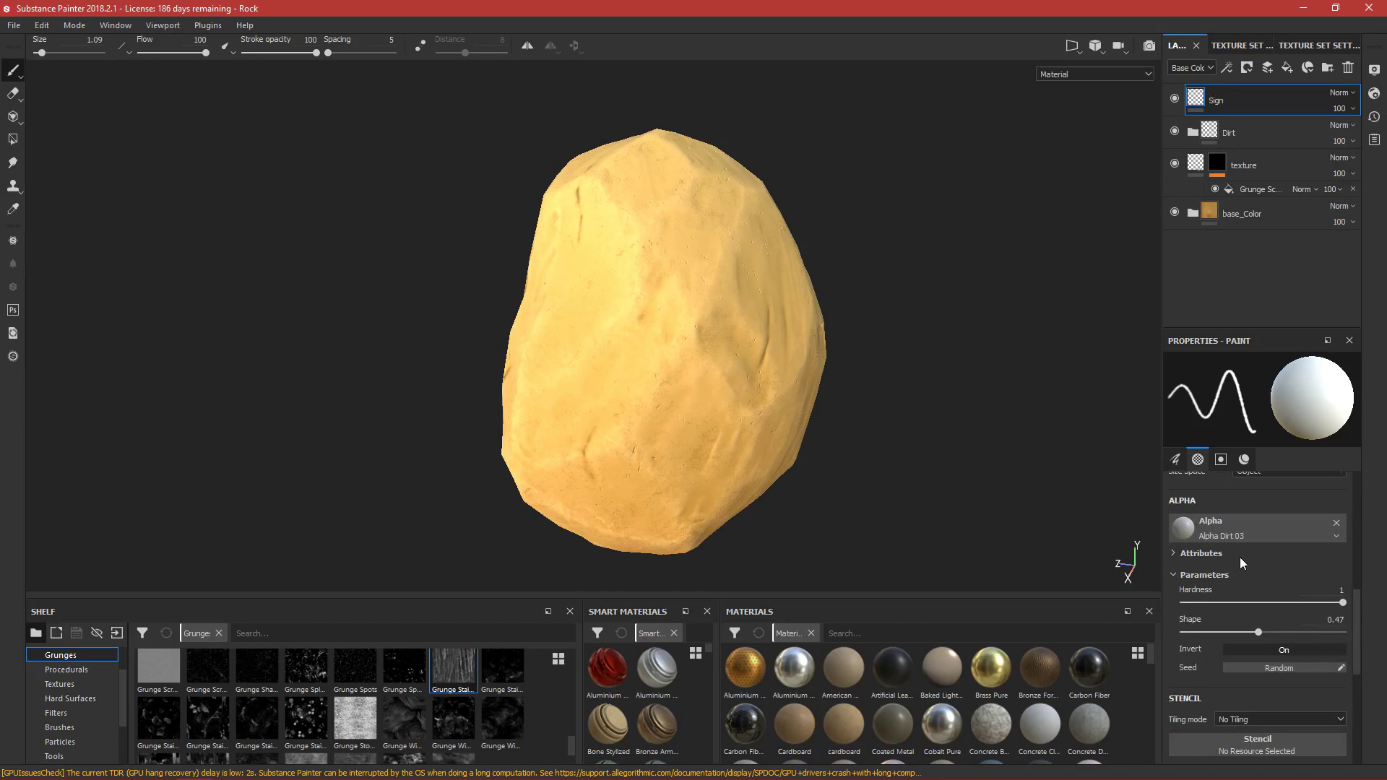
{"action": "scroll", "coordinate": [1240, 557], "scroll_direction": "down", "scroll_amount": 6}
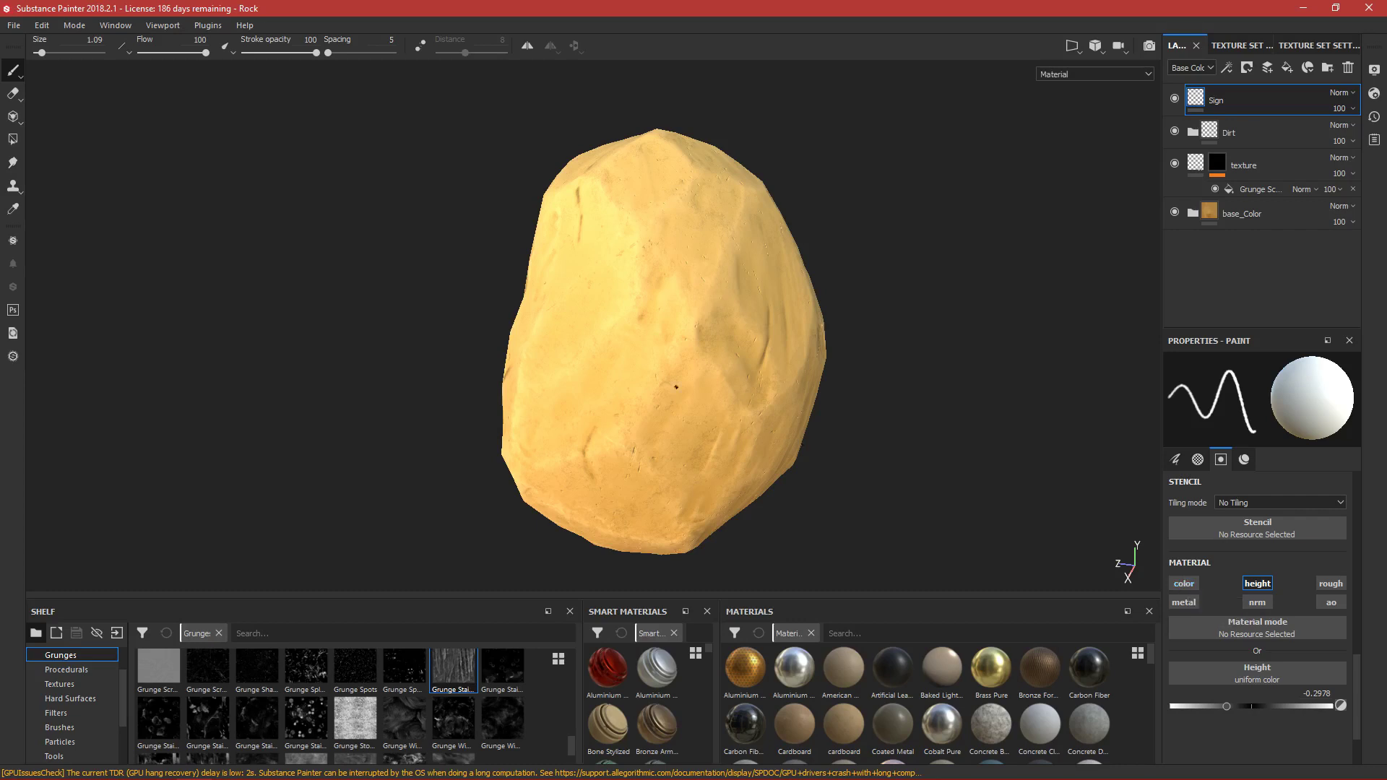
{"action": "scroll", "coordinate": [676, 385], "scroll_direction": "up", "scroll_amount": 4}
{"action": "left_click_drag", "start_coordinate": [691, 366], "coordinate": [675, 428]}
{"action": "key", "text": "ctrl+z"}
{"action": "mouse_move", "coordinate": [694, 435]}
{"action": "middle_mouse_down", "text": "alt"}
{"action": "mouse_move", "coordinate": [757, 354]}
{"action": "mouse_move", "coordinate": [782, 383]}
{"action": "middle_mouse_up", "text": "alt"}
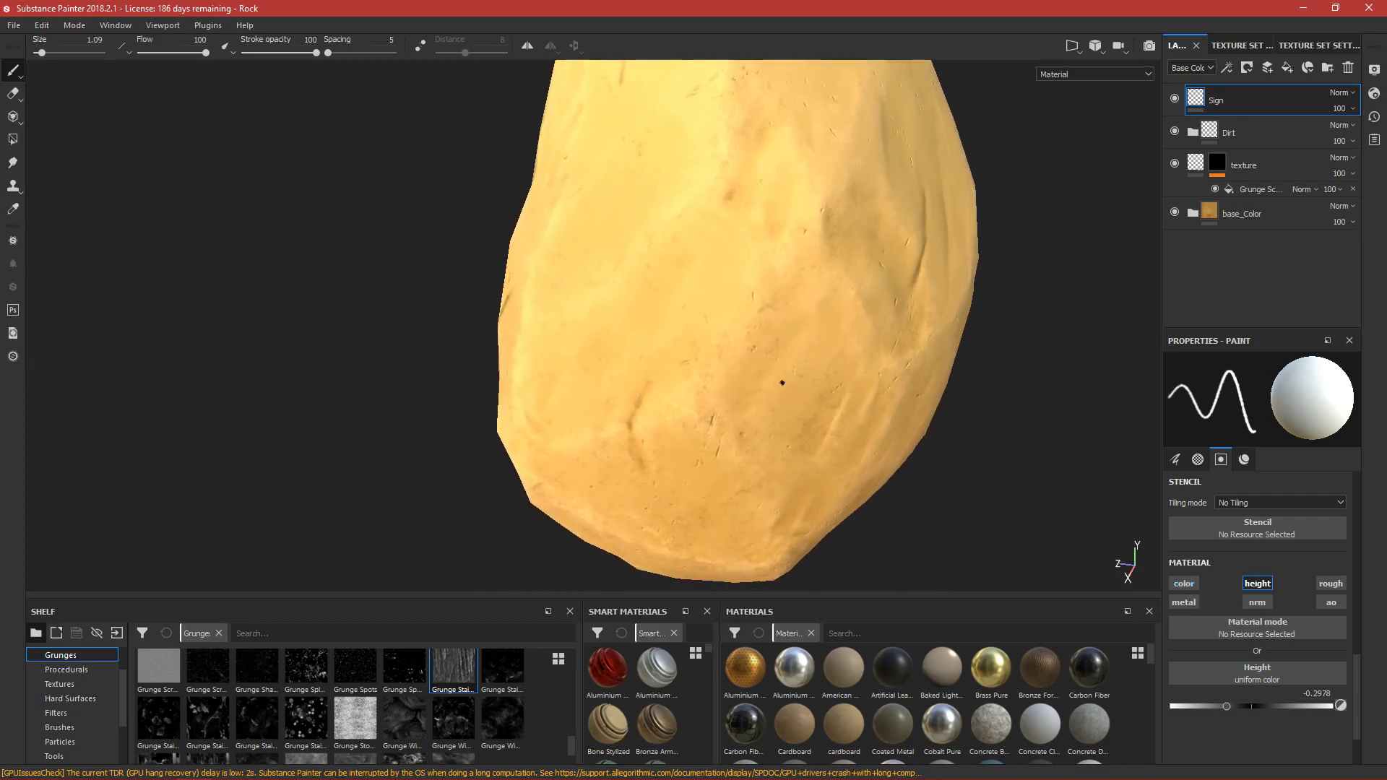
{"action": "left_click", "coordinate": [1188, 582]}
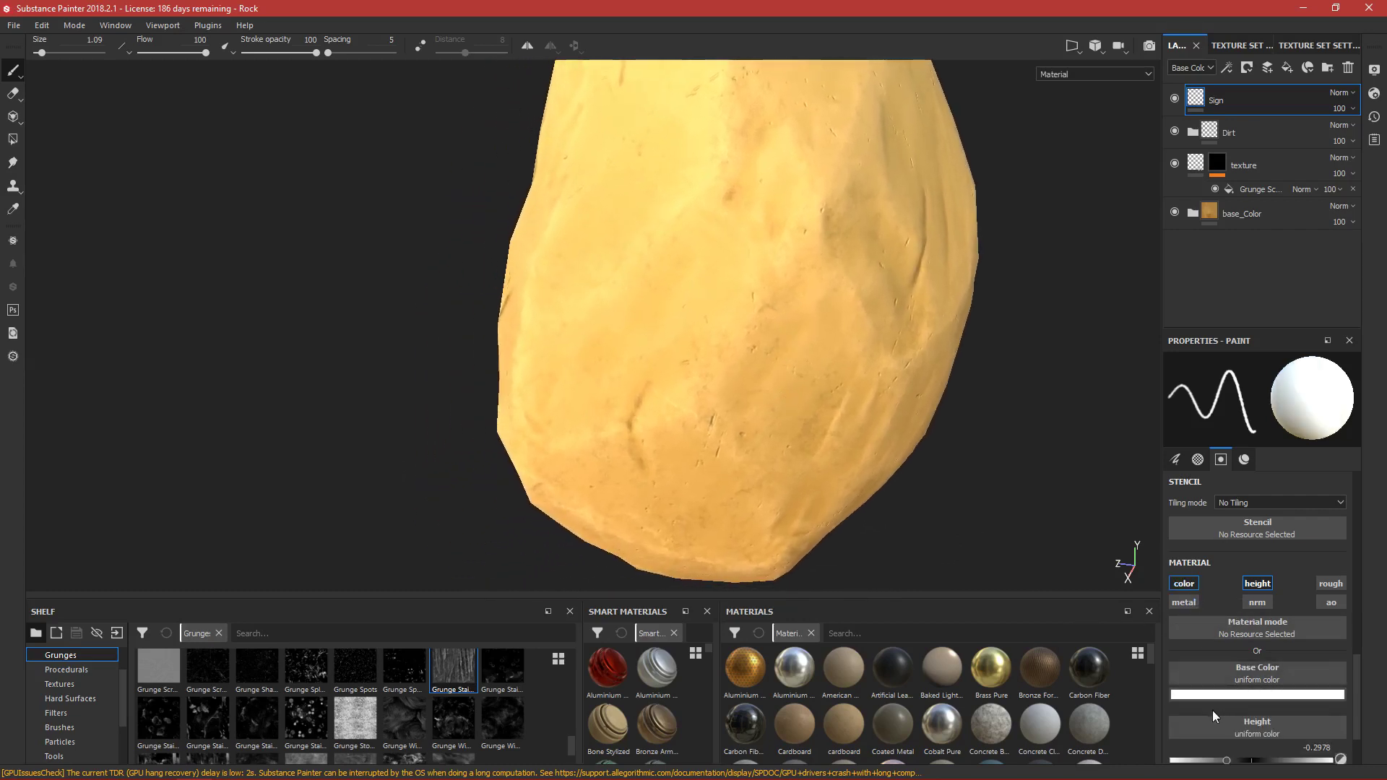
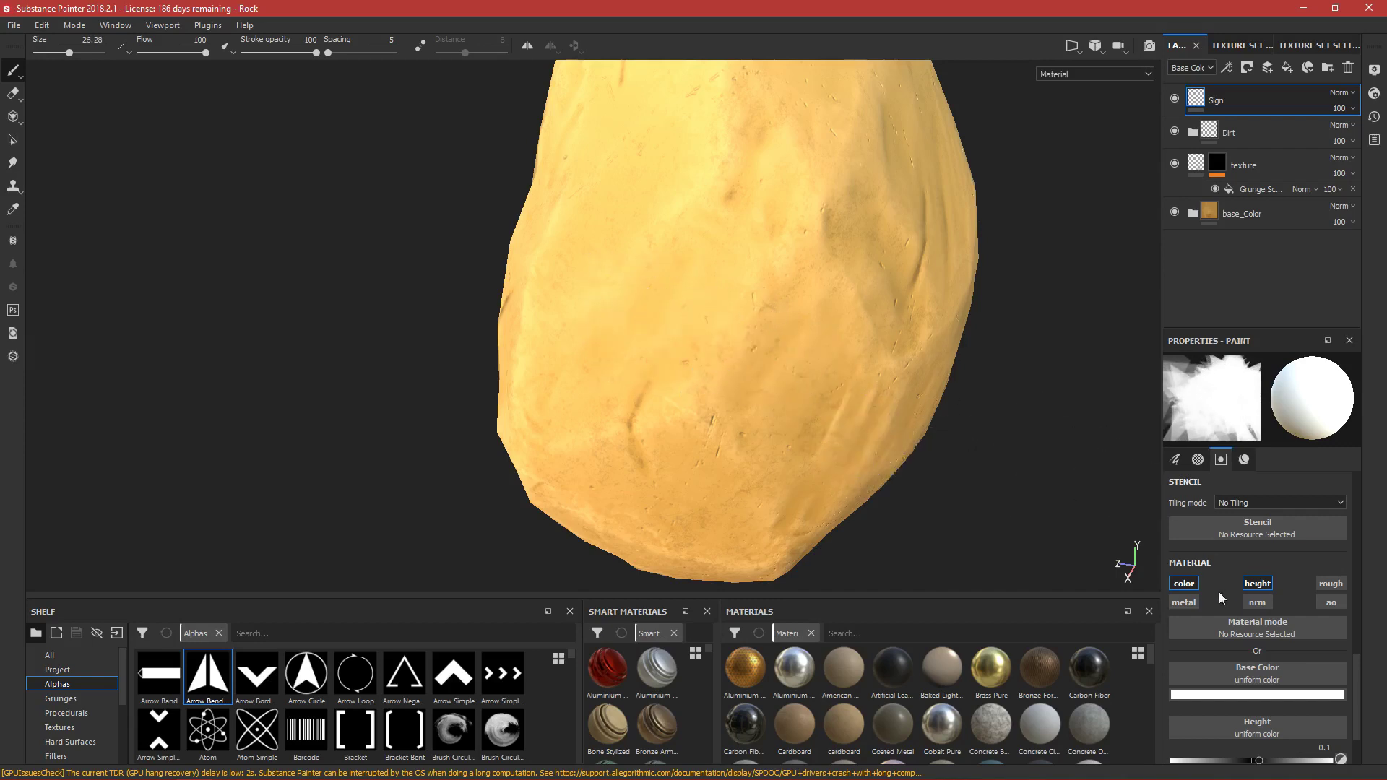
Step: Stamp a red test arrow on the rock, then undo it
{"action": "left_click", "coordinate": [1239, 695]}
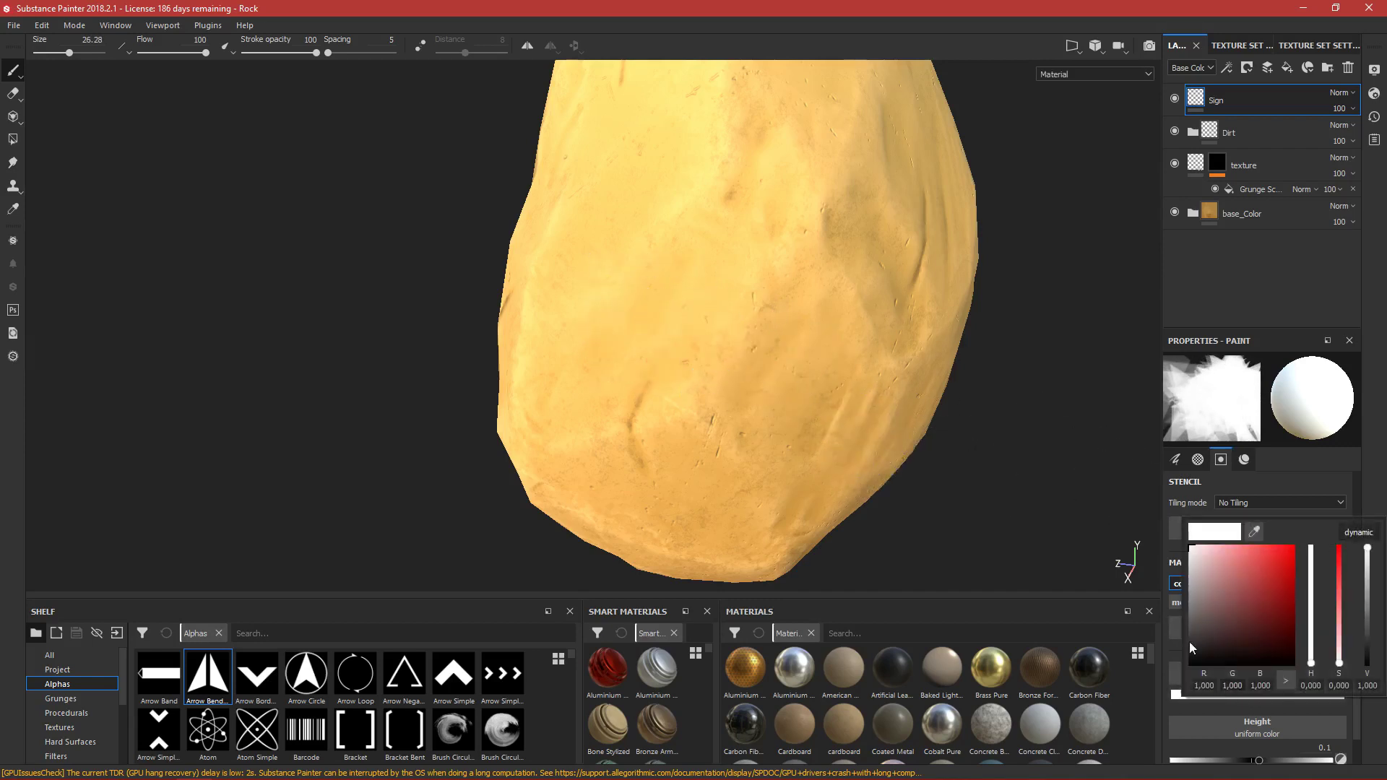
{"action": "left_click", "coordinate": [1292, 549]}
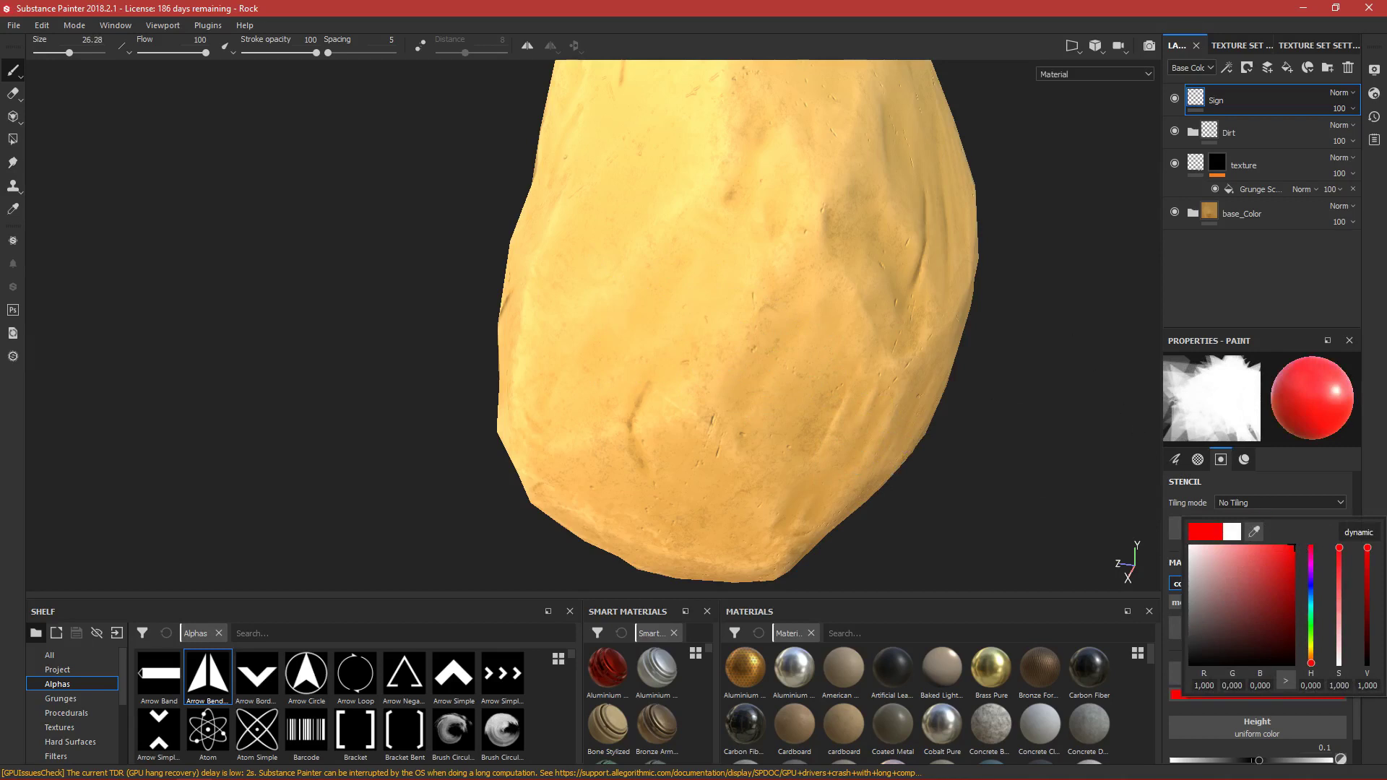
{"action": "left_click", "coordinate": [659, 301]}
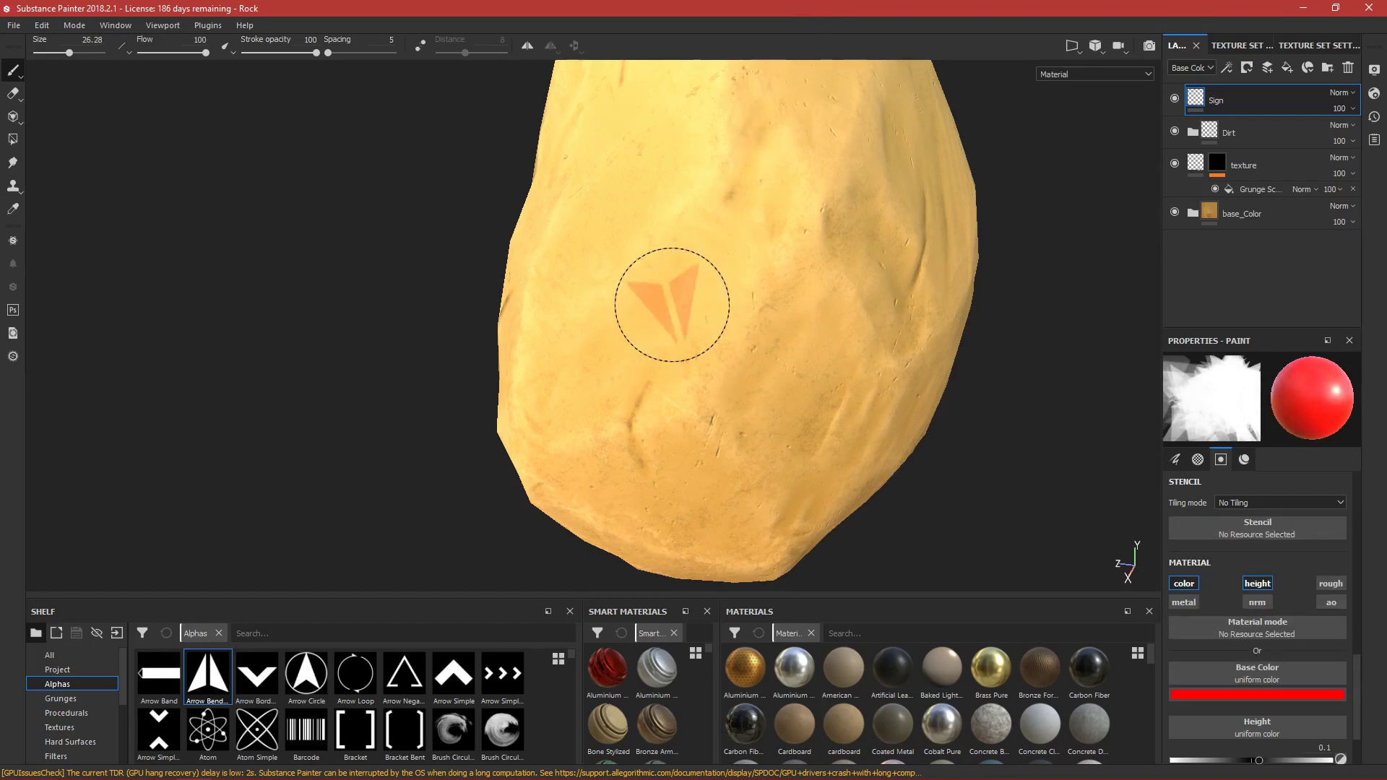
{"action": "scroll", "coordinate": [794, 416], "scroll_direction": "up", "scroll_amount": 2}
{"action": "scroll", "coordinate": [797, 420], "scroll_direction": "down", "scroll_amount": 1}
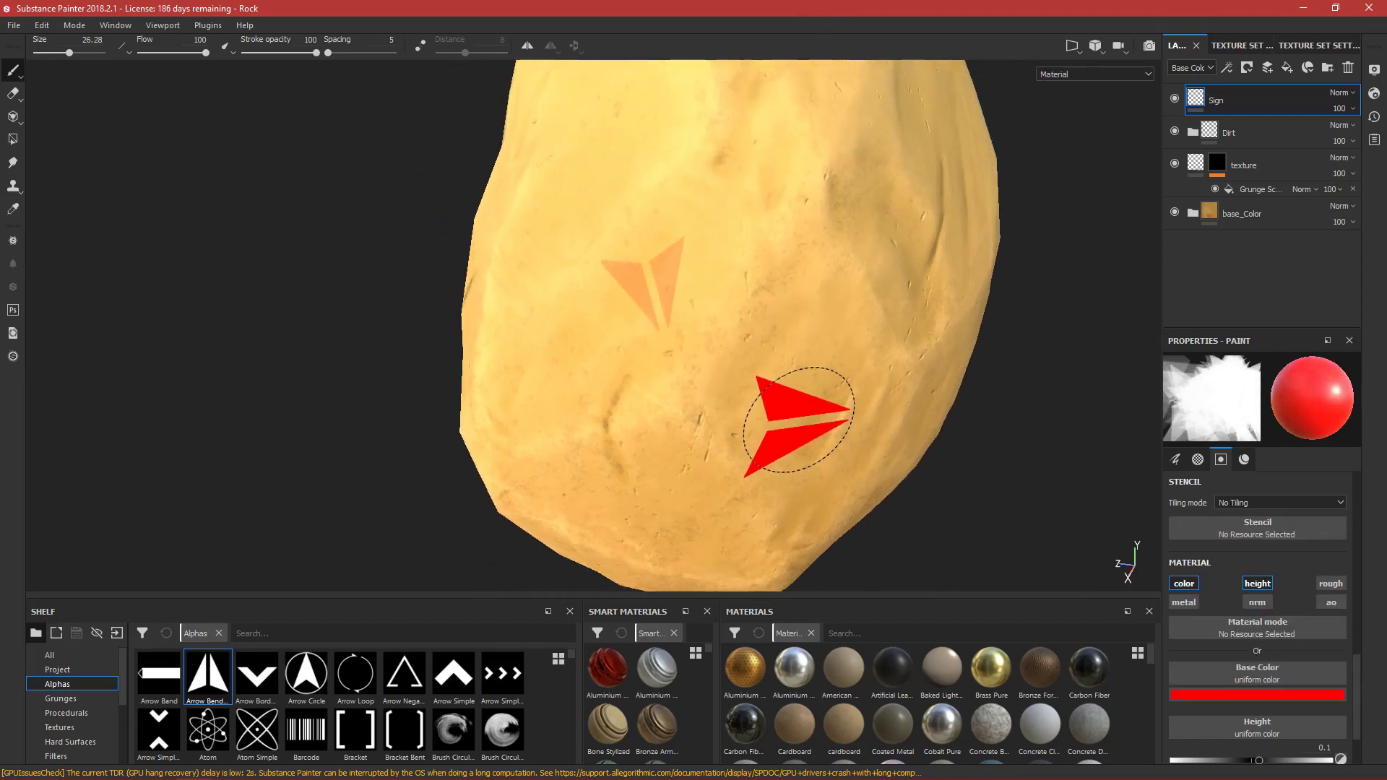
{"action": "key", "text": "ctrl+z"}
{"action": "scroll", "coordinate": [1257, 687], "scroll_direction": "down", "scroll_amount": 1}
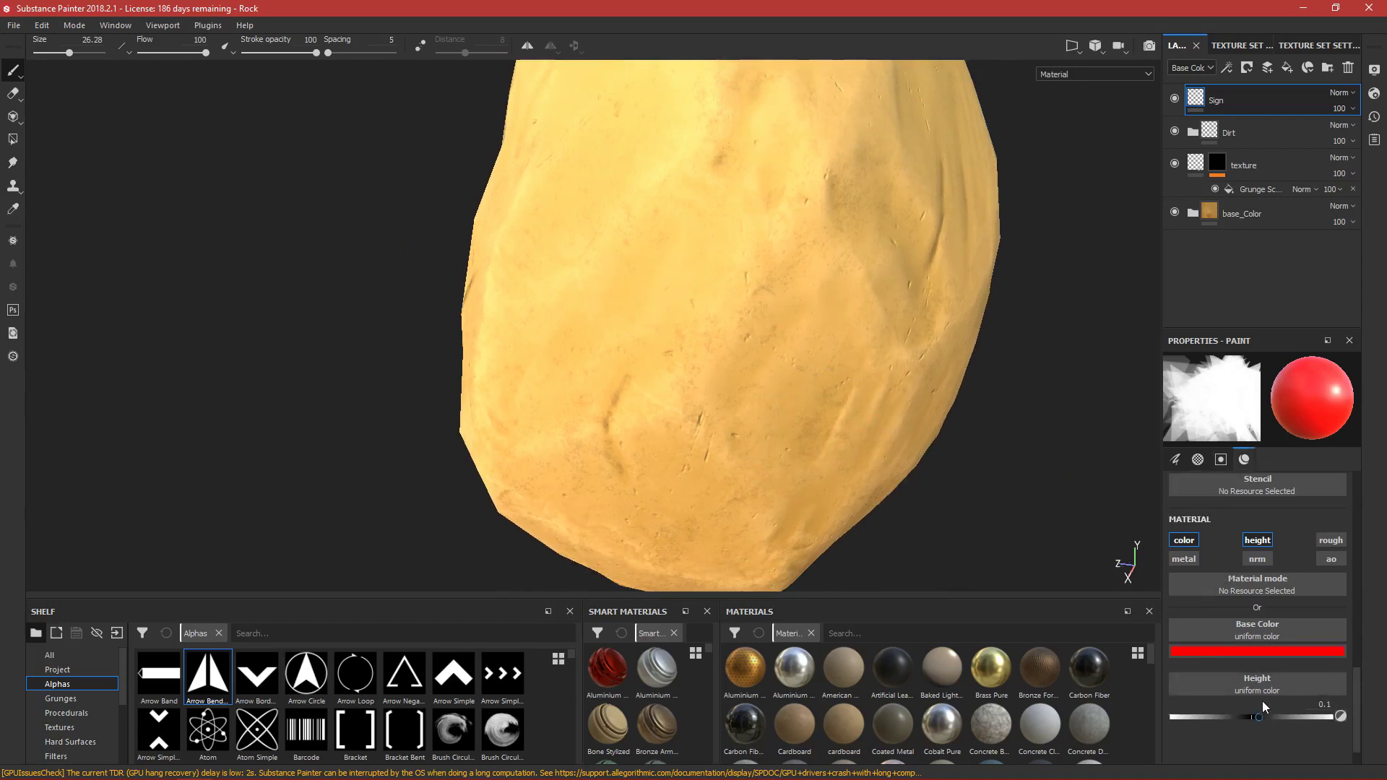
Step: Make the Sign brush paint height only, set to about -0.31
{"action": "left_click", "coordinate": [1192, 543]}
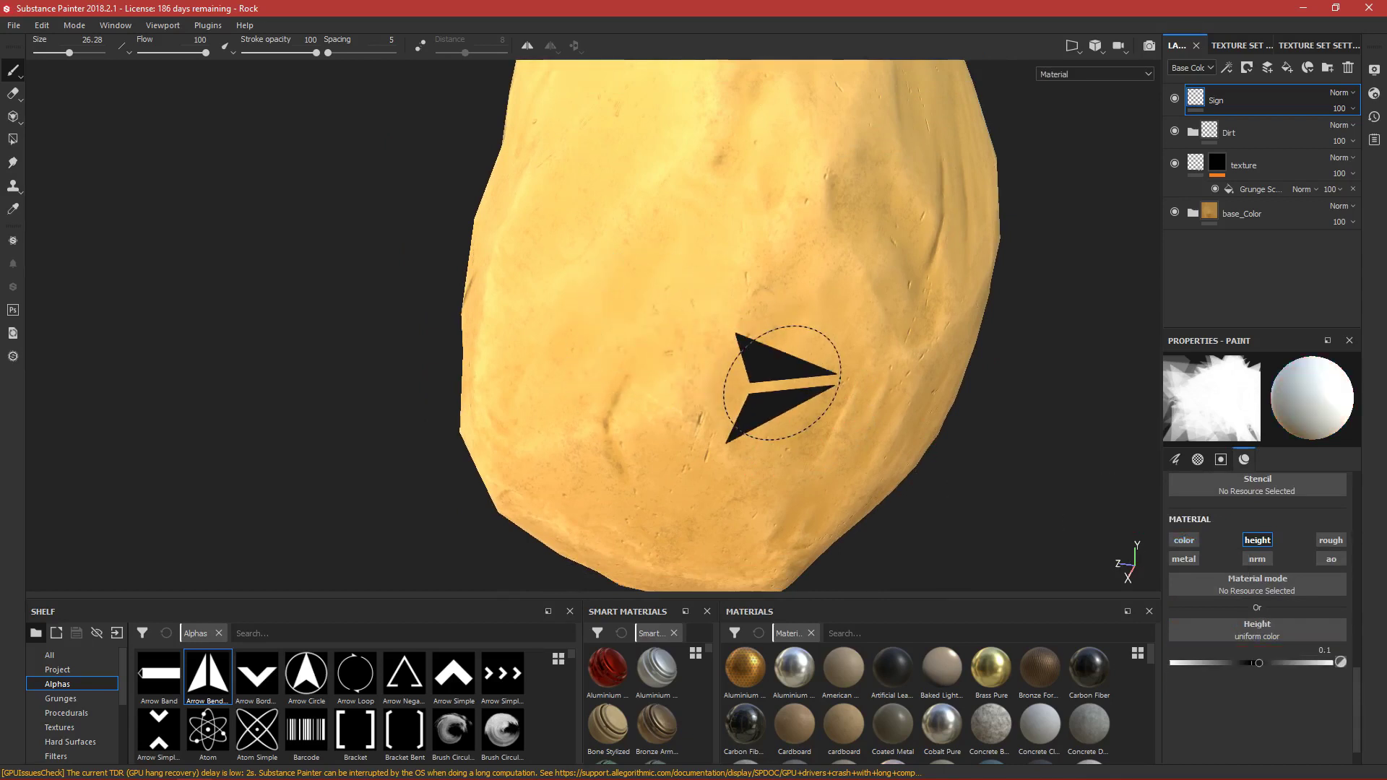
{"action": "scroll", "coordinate": [777, 383], "scroll_direction": "up", "scroll_amount": 2}
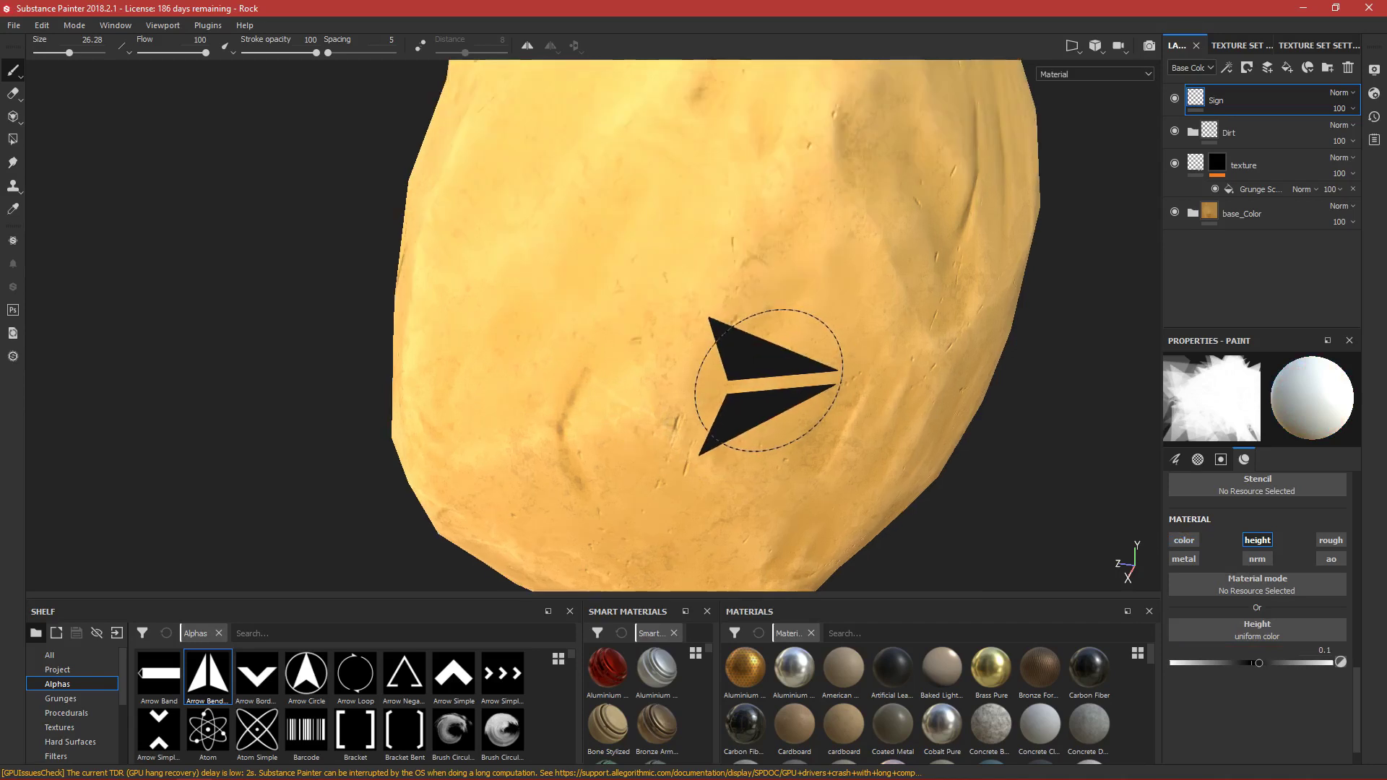
{"action": "scroll", "coordinate": [770, 383], "scroll_direction": "down", "scroll_amount": 3}
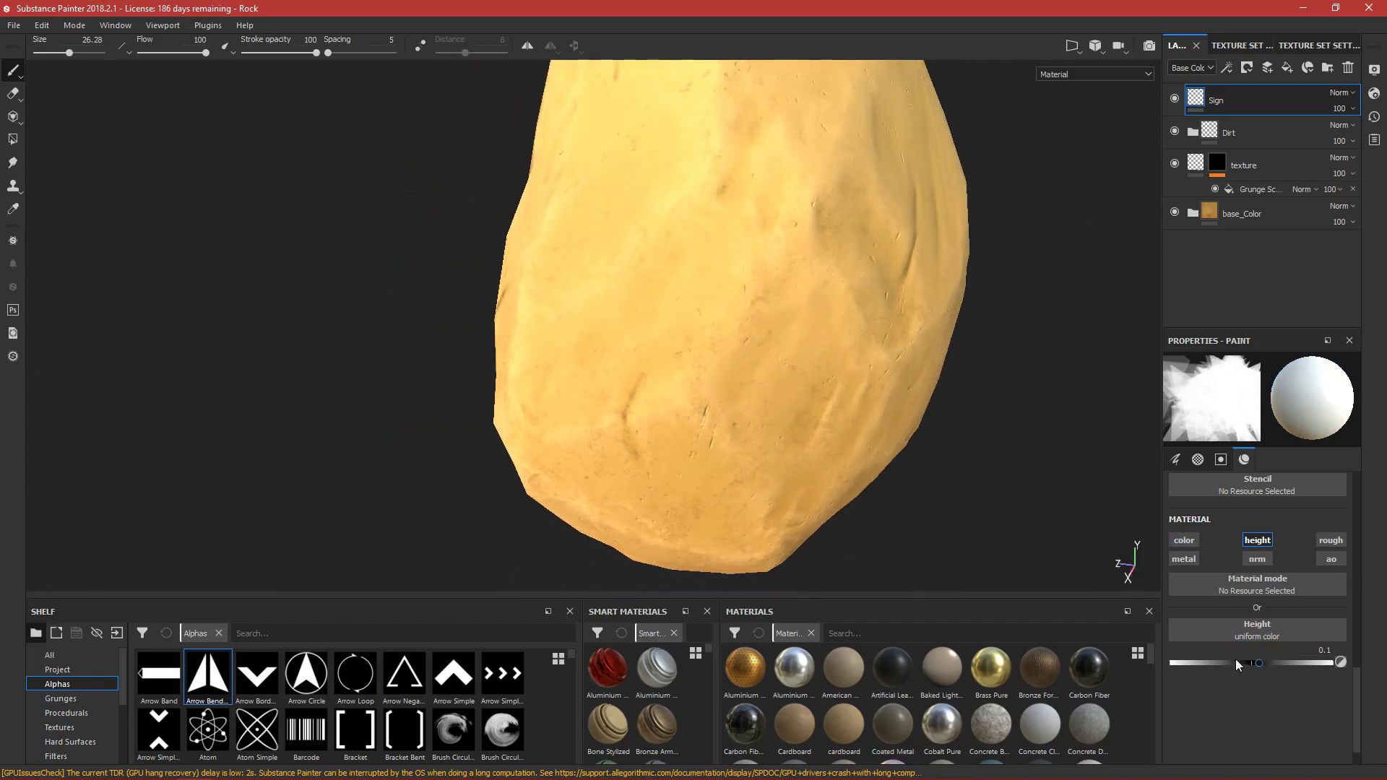
{"action": "left_click_drag", "start_coordinate": [1227, 665], "coordinate": [1224, 666]}
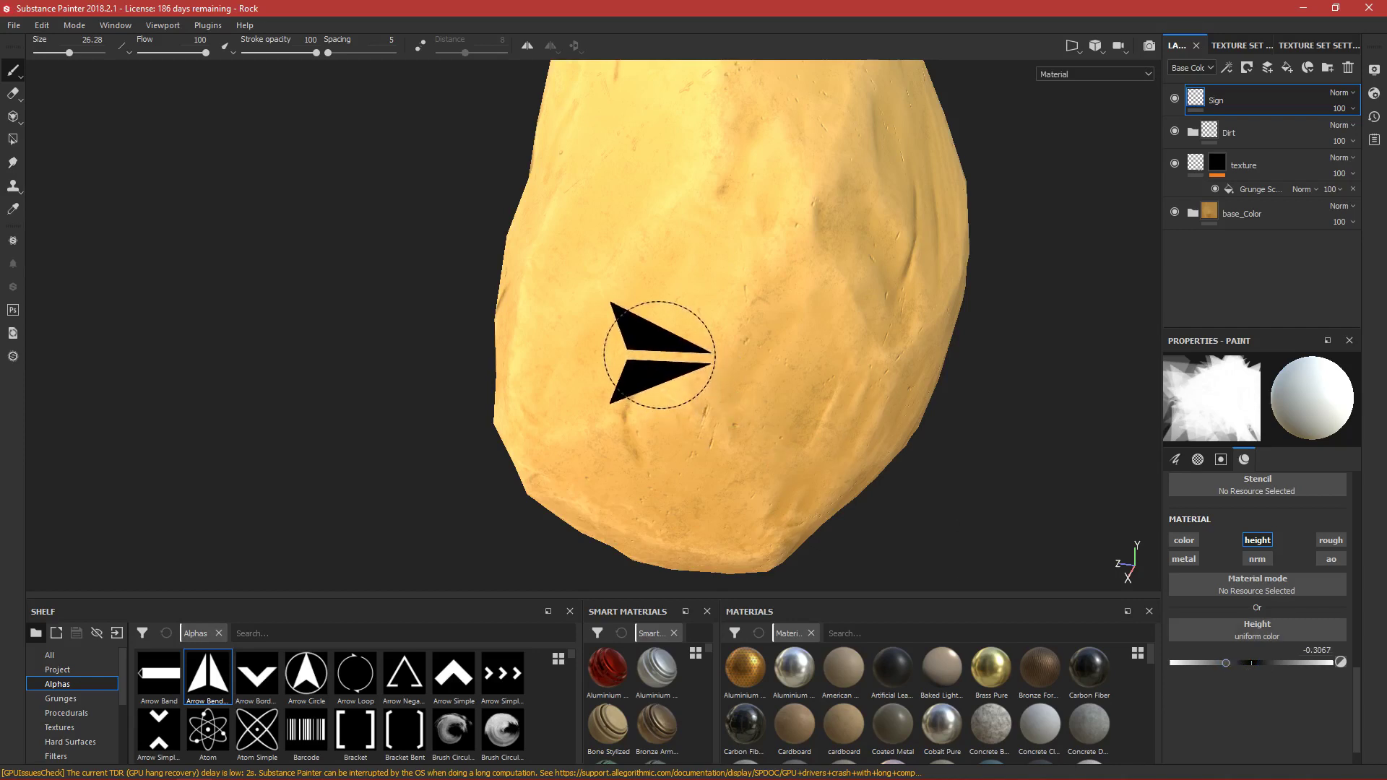
Step: Enlarge the brush to about 37.5, stamp the arrow engraving, and orbit to inspect it
{"action": "right_click_drag", "start_coordinate": [661, 354], "coordinate": [693, 354], "text": "ctrl"}
{"action": "left_click", "coordinate": [642, 292]}
{"action": "mouse_move", "coordinate": [774, 371]}
{"action": "left_mouse_down", "text": "alt"}
{"action": "mouse_move", "coordinate": [758, 377]}
{"action": "mouse_move", "coordinate": [836, 397]}
{"action": "left_mouse_up", "text": "alt"}
{"action": "scroll", "coordinate": [818, 375], "scroll_direction": "up", "scroll_amount": 3}
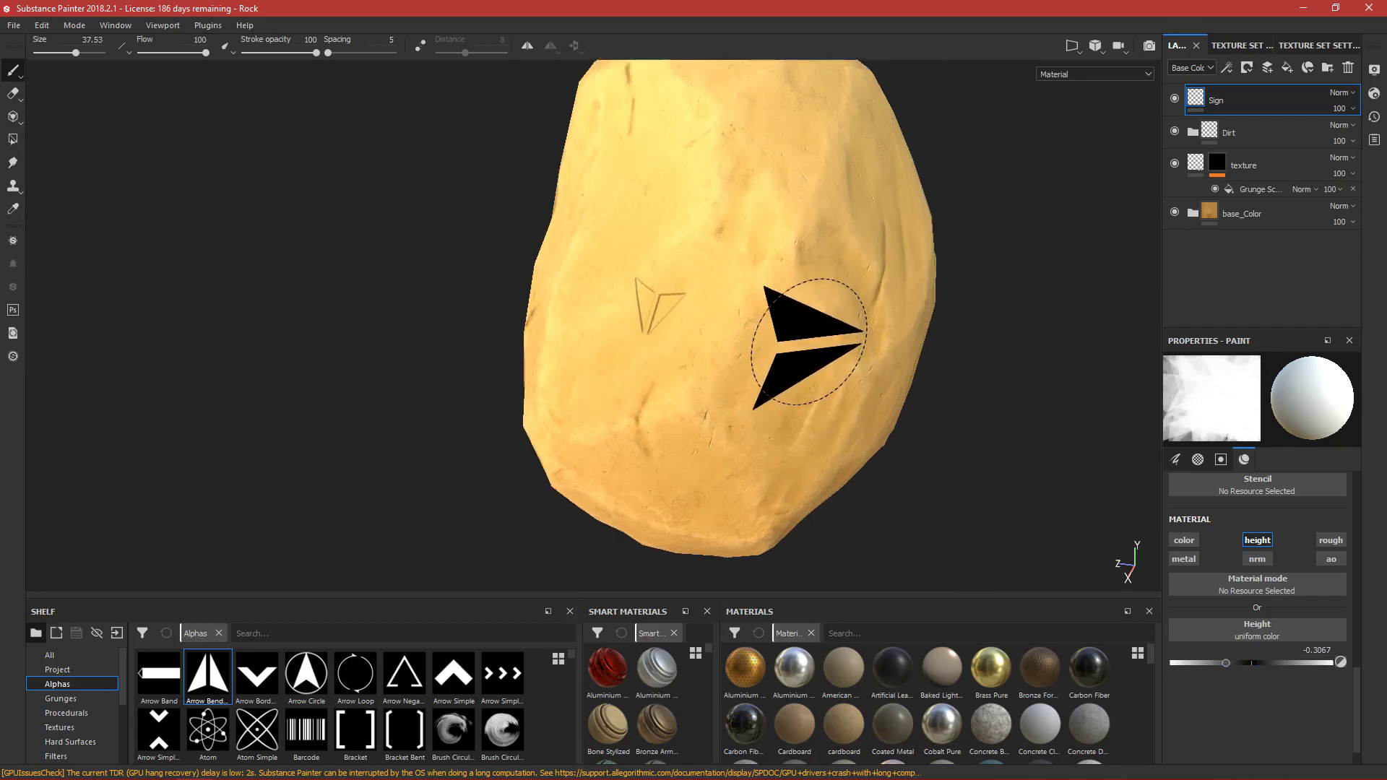
{"action": "mouse_move", "coordinate": [730, 349]}
{"action": "left_mouse_down", "text": "alt"}
{"action": "mouse_move", "coordinate": [764, 259]}
{"action": "mouse_move", "coordinate": [784, 328]}
{"action": "mouse_move", "coordinate": [849, 325]}
{"action": "left_mouse_up", "text": "alt"}
{"action": "left_click_drag", "start_coordinate": [759, 319], "coordinate": [727, 321], "text": "alt"}
{"action": "scroll", "coordinate": [726, 321], "scroll_direction": "down", "scroll_amount": 5}
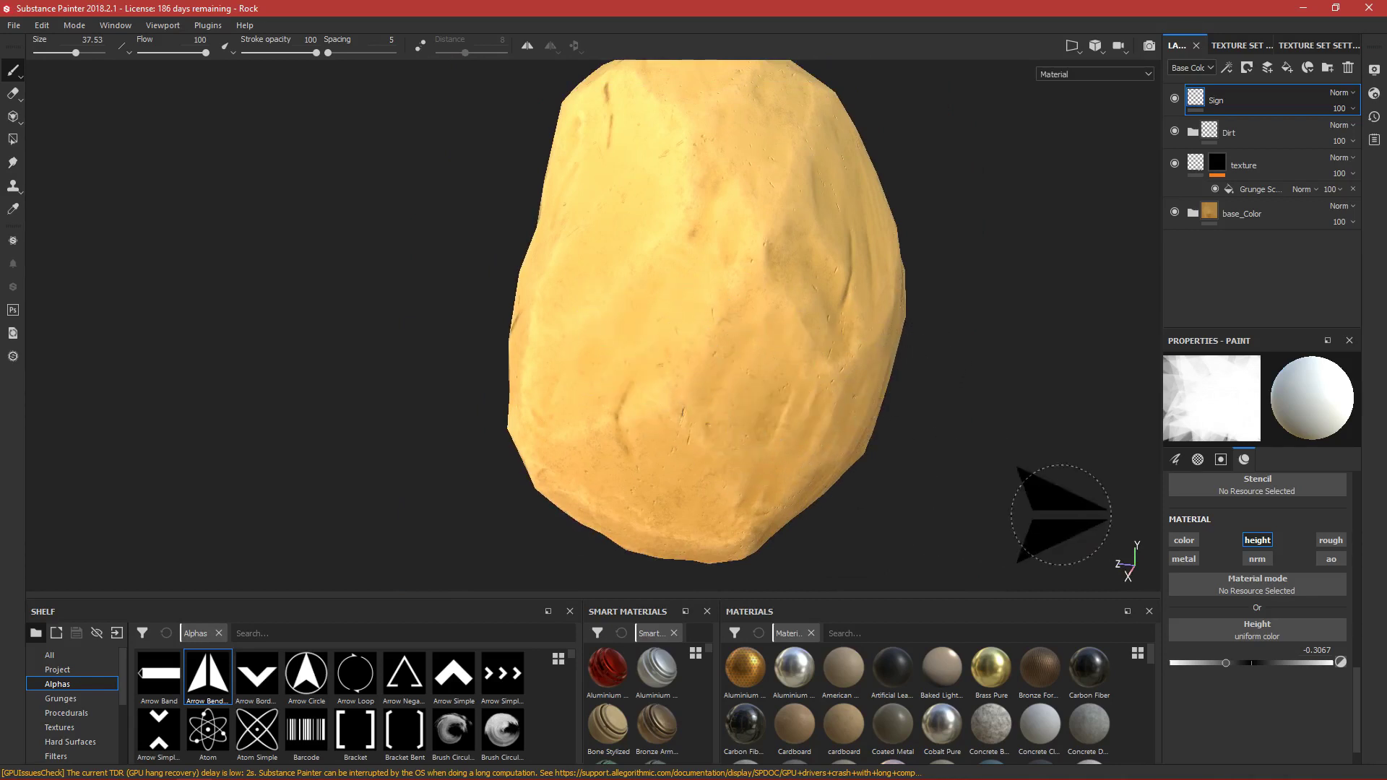
Step: Re-enable colour and sample a pale yellow from the rock as the base colour
{"action": "left_click", "coordinate": [1182, 542]}
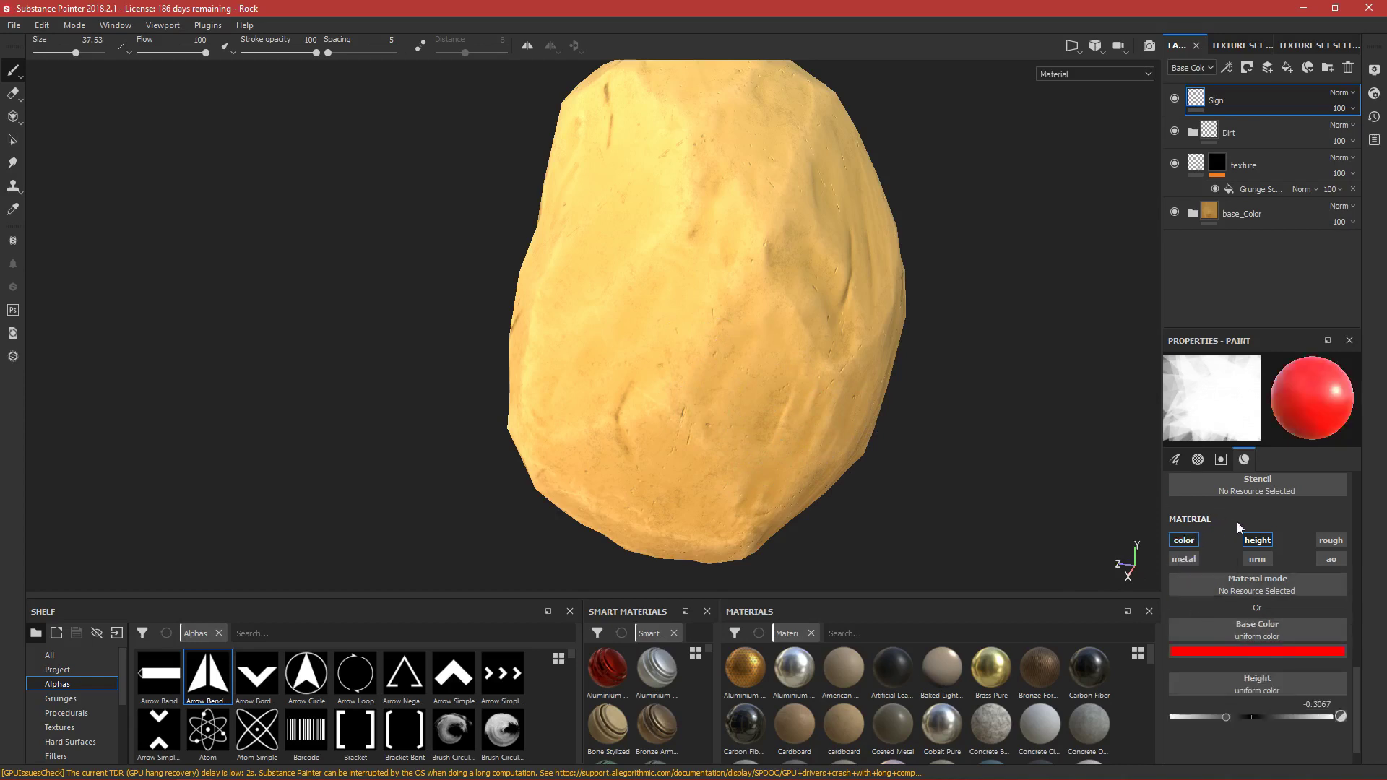
{"action": "scroll", "coordinate": [1240, 549], "scroll_direction": "down", "scroll_amount": 1}
{"action": "left_click", "coordinate": [1252, 613]}
{"action": "left_click", "coordinate": [1254, 448]}
{"action": "left_click", "coordinate": [682, 310]}
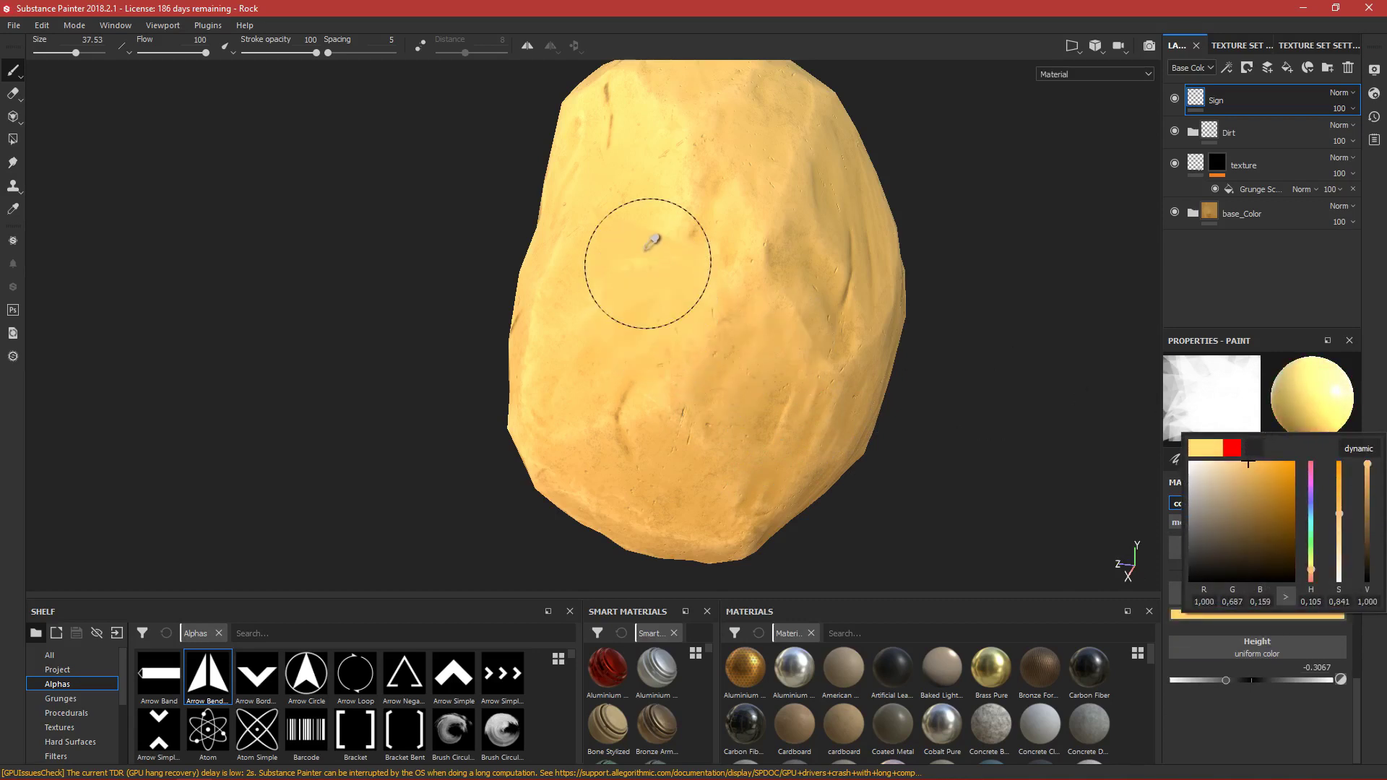
{"action": "left_click", "coordinate": [648, 246]}
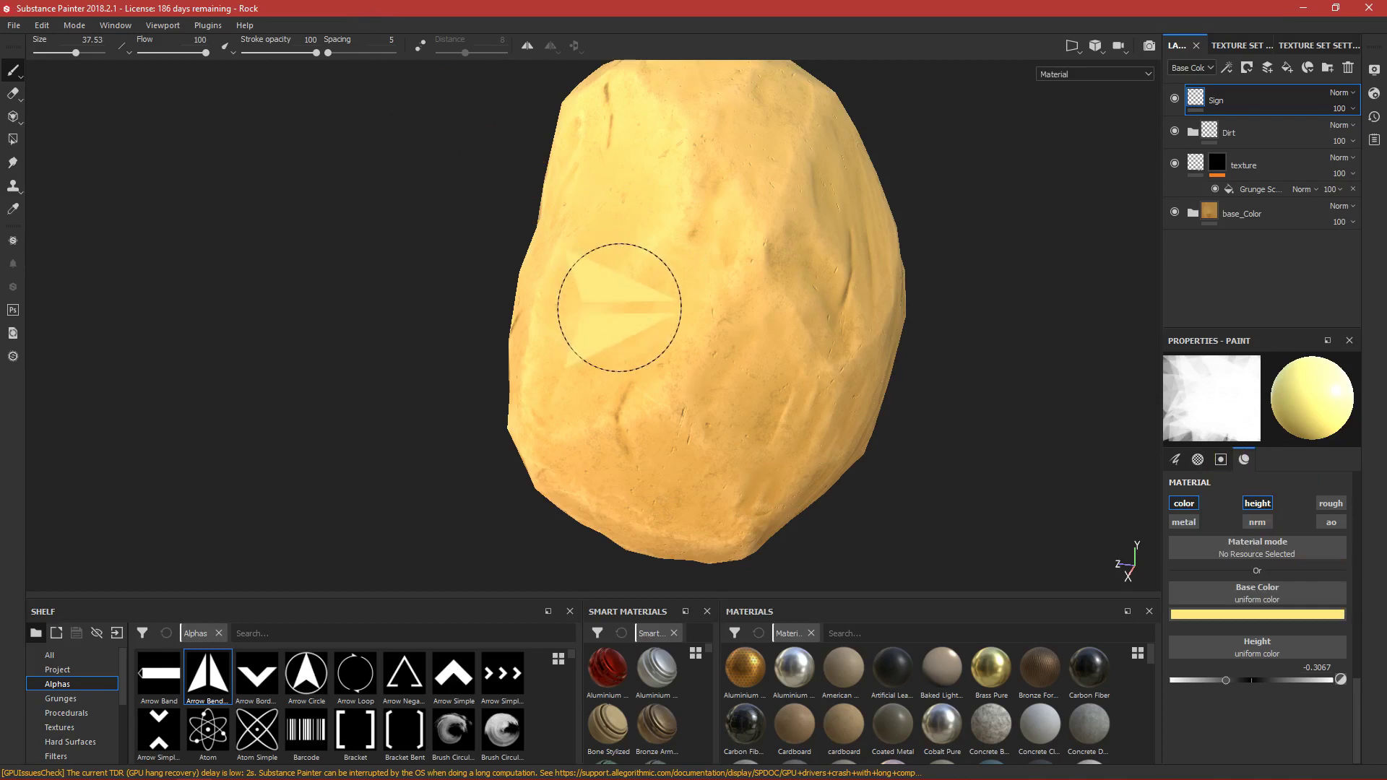
Step: Save the project
{"action": "scroll", "coordinate": [700, 363], "scroll_direction": "down", "scroll_amount": 2}
{"action": "scroll", "coordinate": [704, 341], "scroll_direction": "up", "scroll_amount": 6}
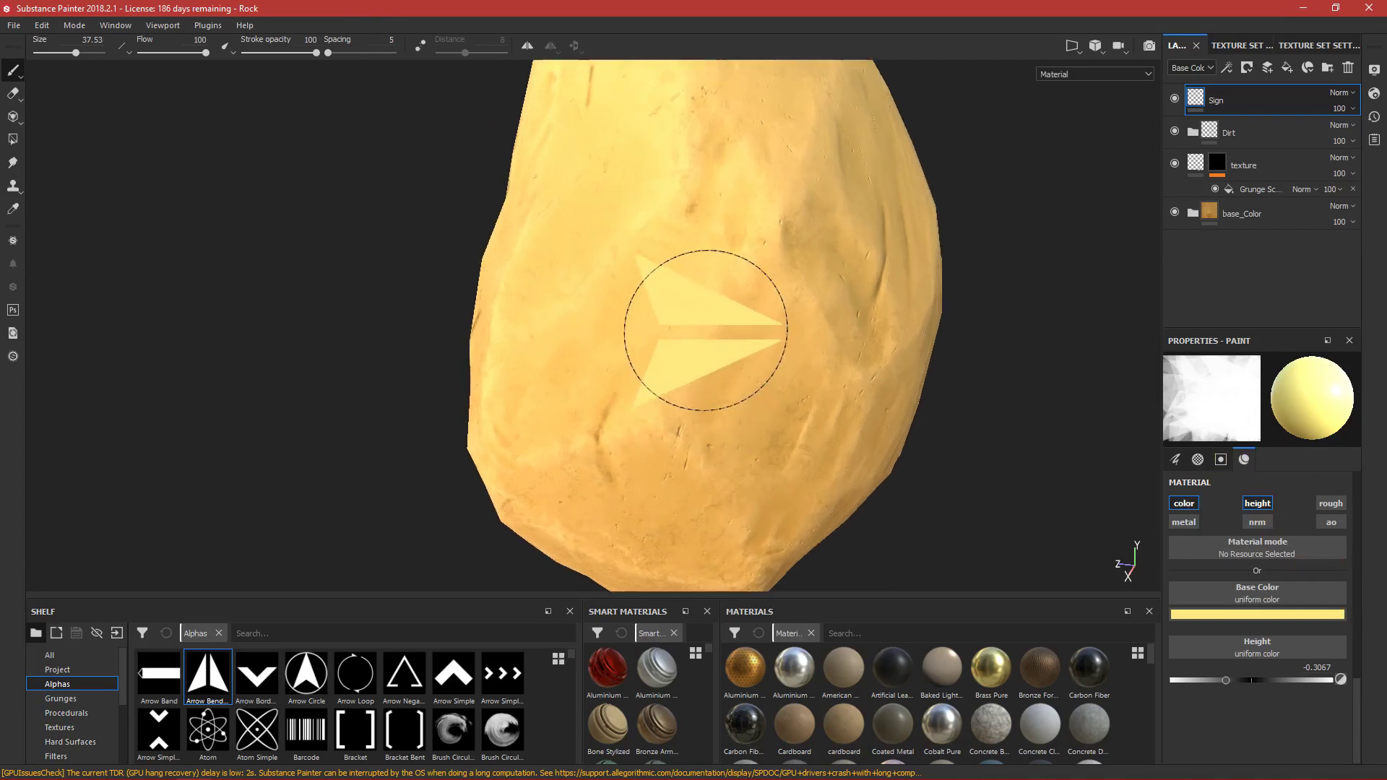
{"action": "key", "text": "ctrl+s"}
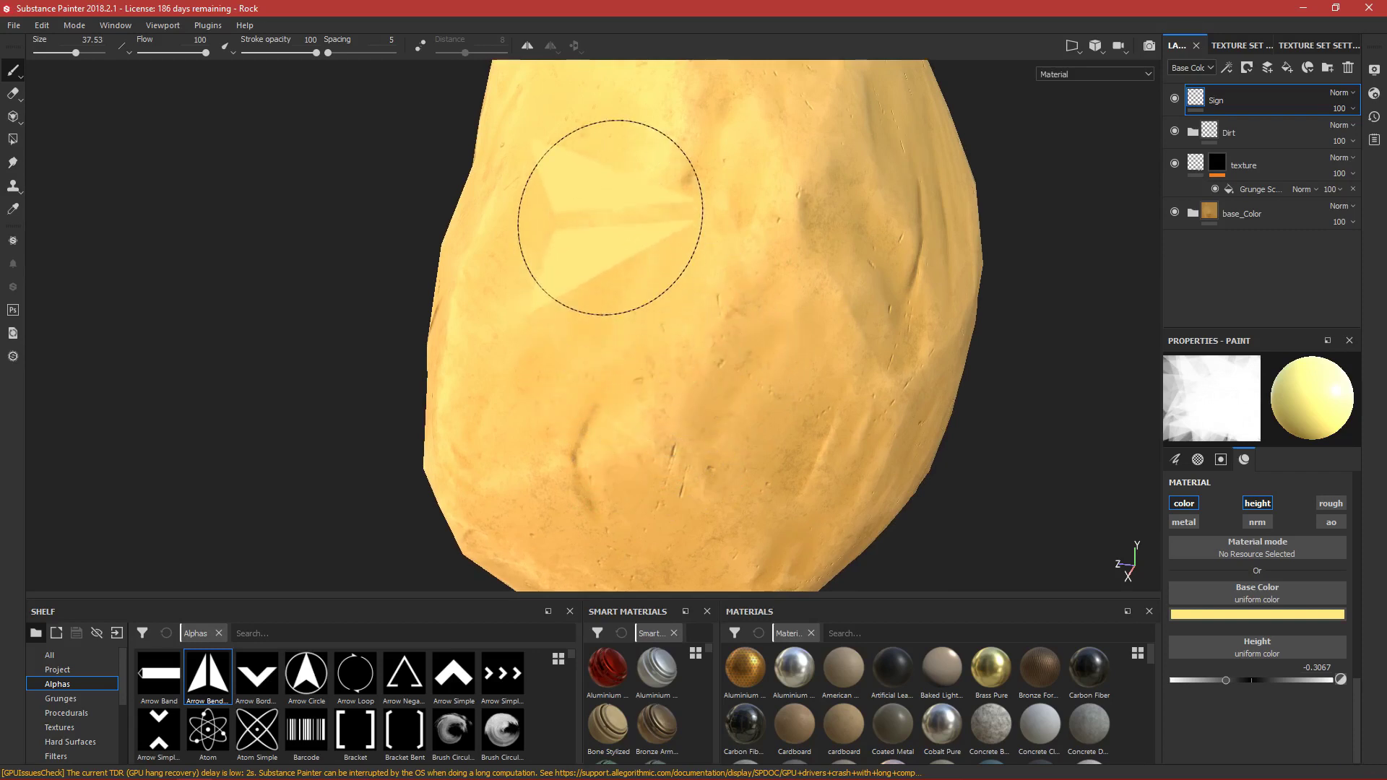
Step: Shrink the brush to about 27 and set the height to -0.2356, viewing another face
{"action": "right_click_drag", "start_coordinate": [677, 360], "coordinate": [648, 360], "text": "ctrl"}
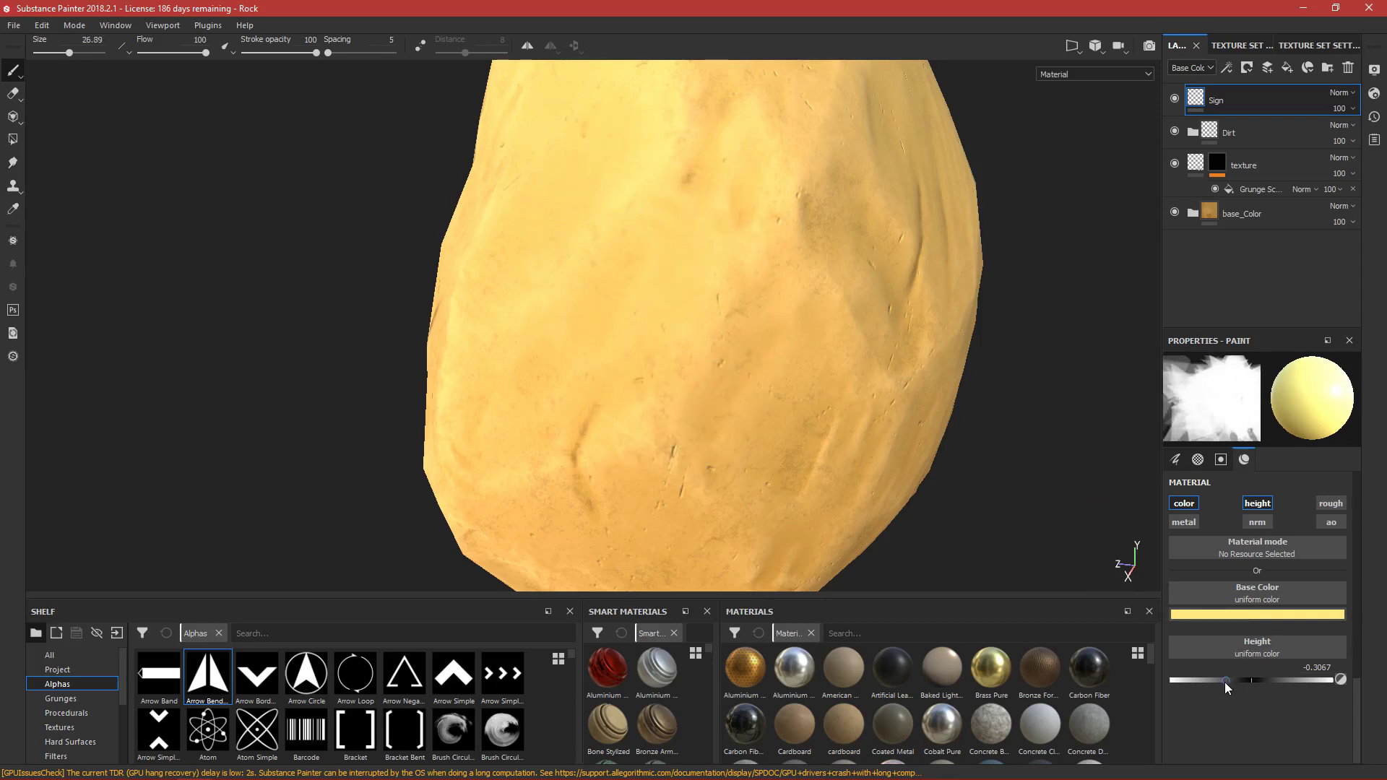
{"action": "left_click_drag", "start_coordinate": [1232, 681], "coordinate": [1232, 682]}
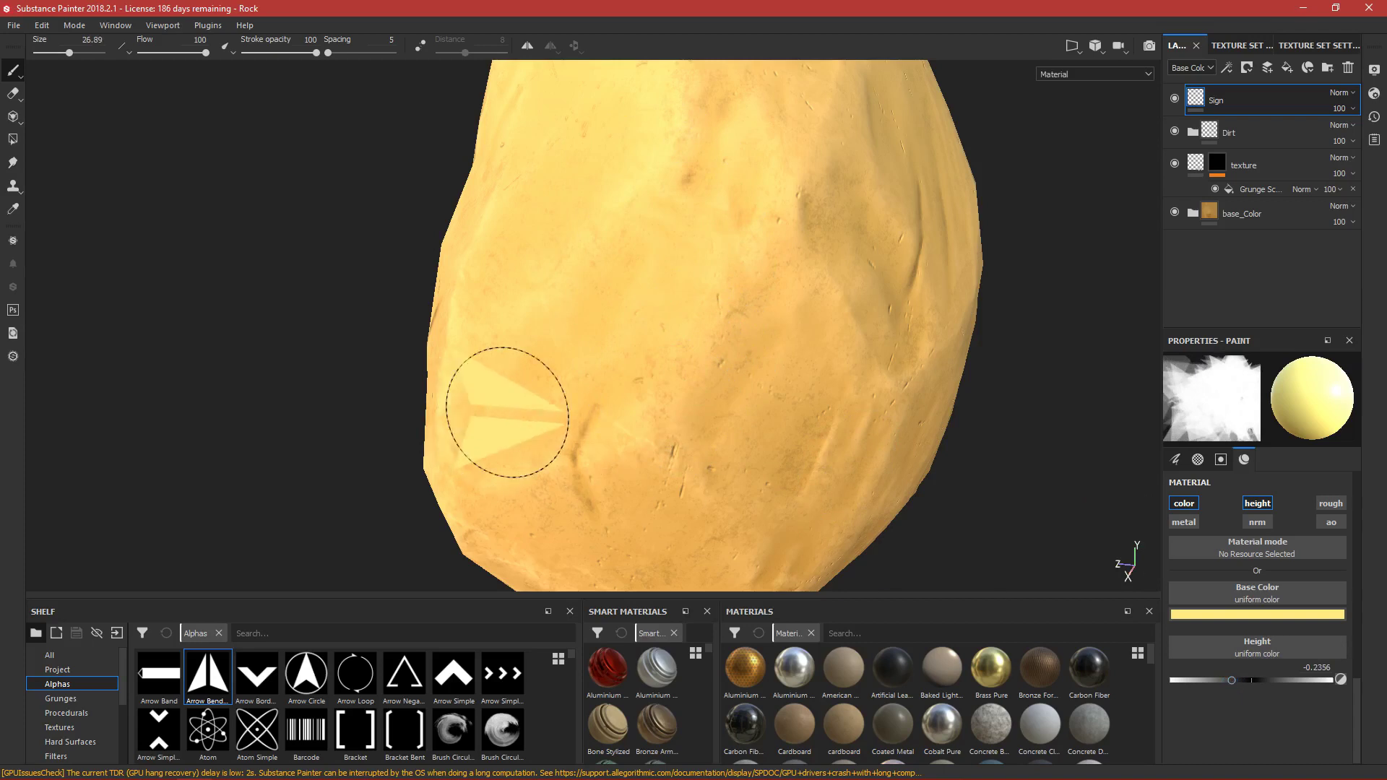
{"action": "mouse_move", "coordinate": [647, 379]}
{"action": "left_mouse_down", "text": "alt"}
{"action": "mouse_move", "coordinate": [678, 414]}
{"action": "mouse_move", "coordinate": [400, 399]}
{"action": "left_mouse_up", "text": "alt"}
{"action": "scroll", "coordinate": [636, 403], "scroll_direction": "up", "scroll_amount": 1}
{"action": "scroll", "coordinate": [636, 403], "scroll_direction": "down", "scroll_amount": 3}
{"action": "scroll", "coordinate": [816, 367], "scroll_direction": "up", "scroll_amount": 2}
{"action": "left_click_drag", "start_coordinate": [816, 367], "coordinate": [465, 419], "text": "alt"}
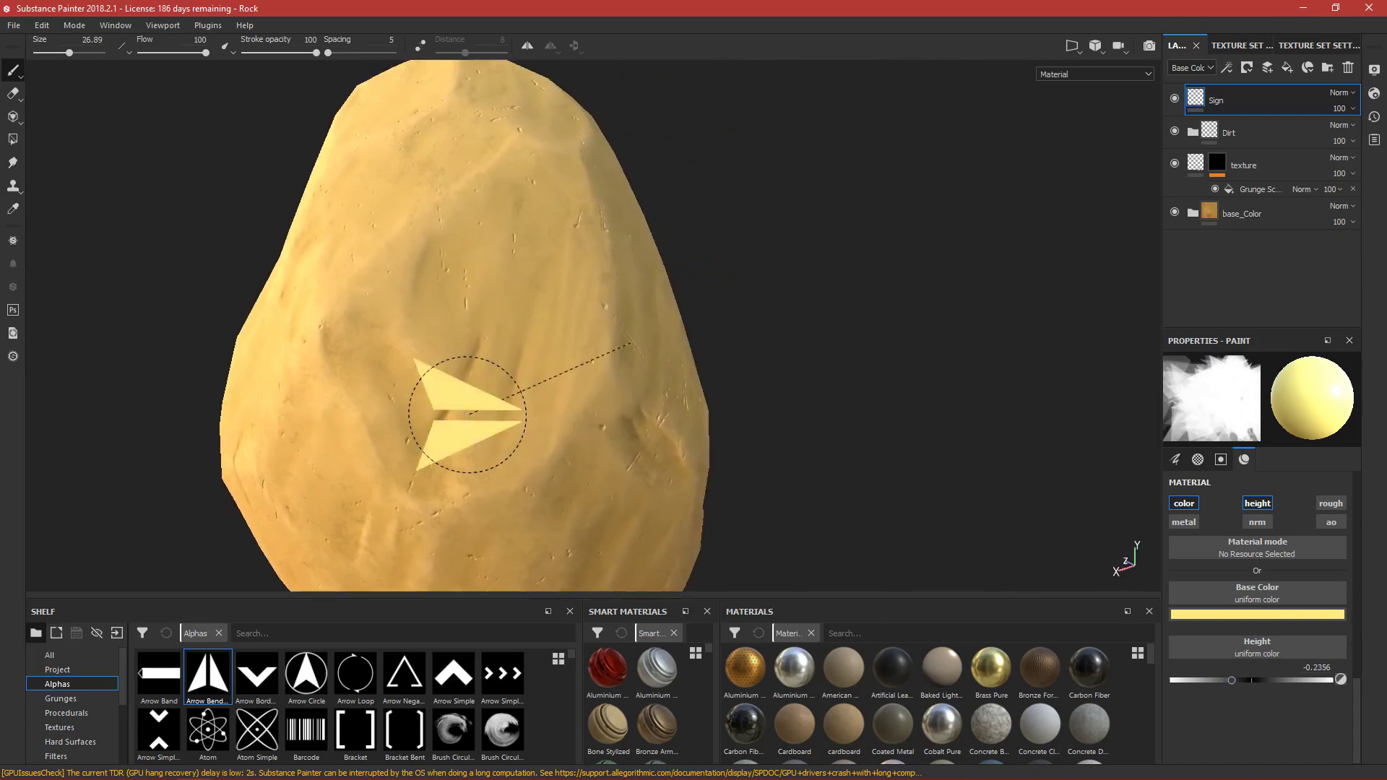
{"action": "scroll", "coordinate": [427, 253], "scroll_direction": "up", "scroll_amount": 3}
{"action": "scroll", "coordinate": [440, 266], "scroll_direction": "up", "scroll_amount": 1}
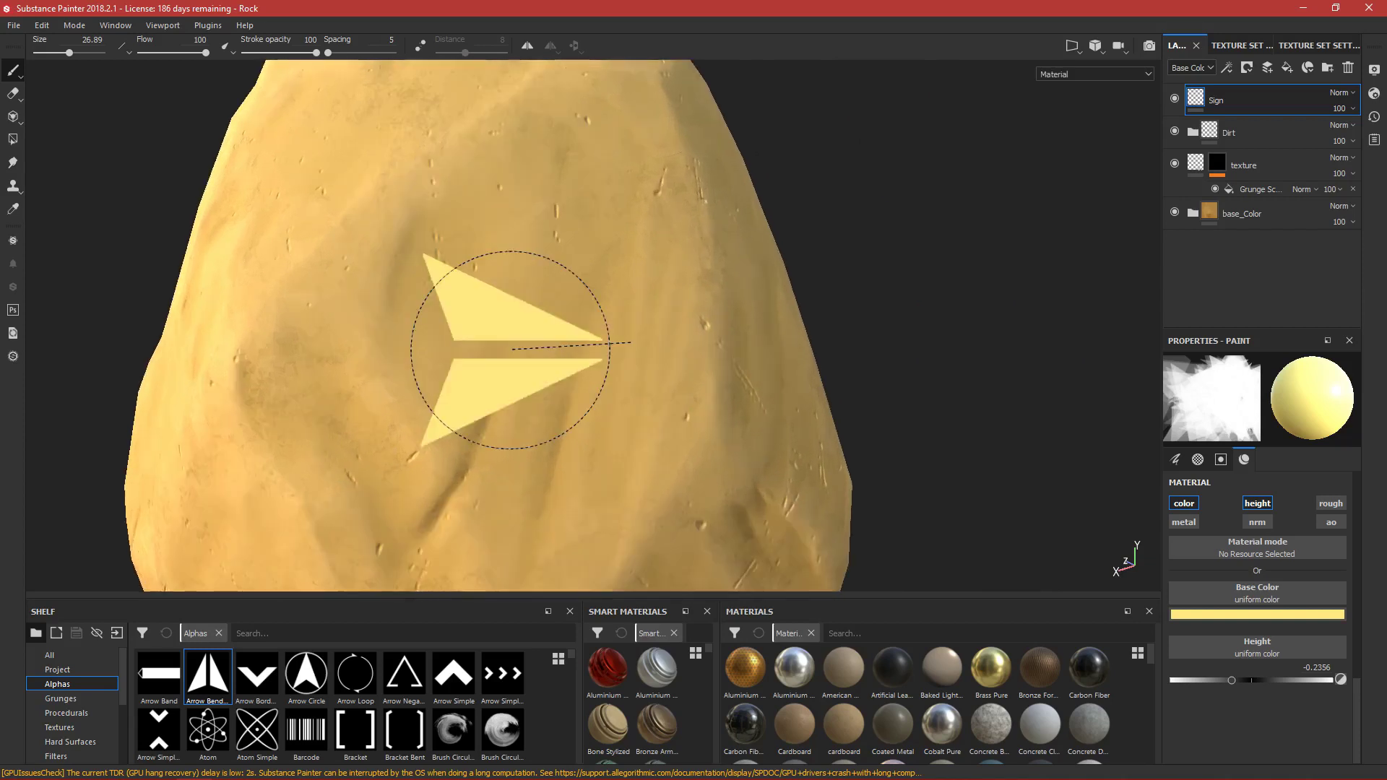
Step: Enlarge the arrow brush to about 47, then to the maximum size 100
{"action": "right_click_drag", "start_coordinate": [520, 351], "coordinate": [592, 351], "text": "ctrl"}
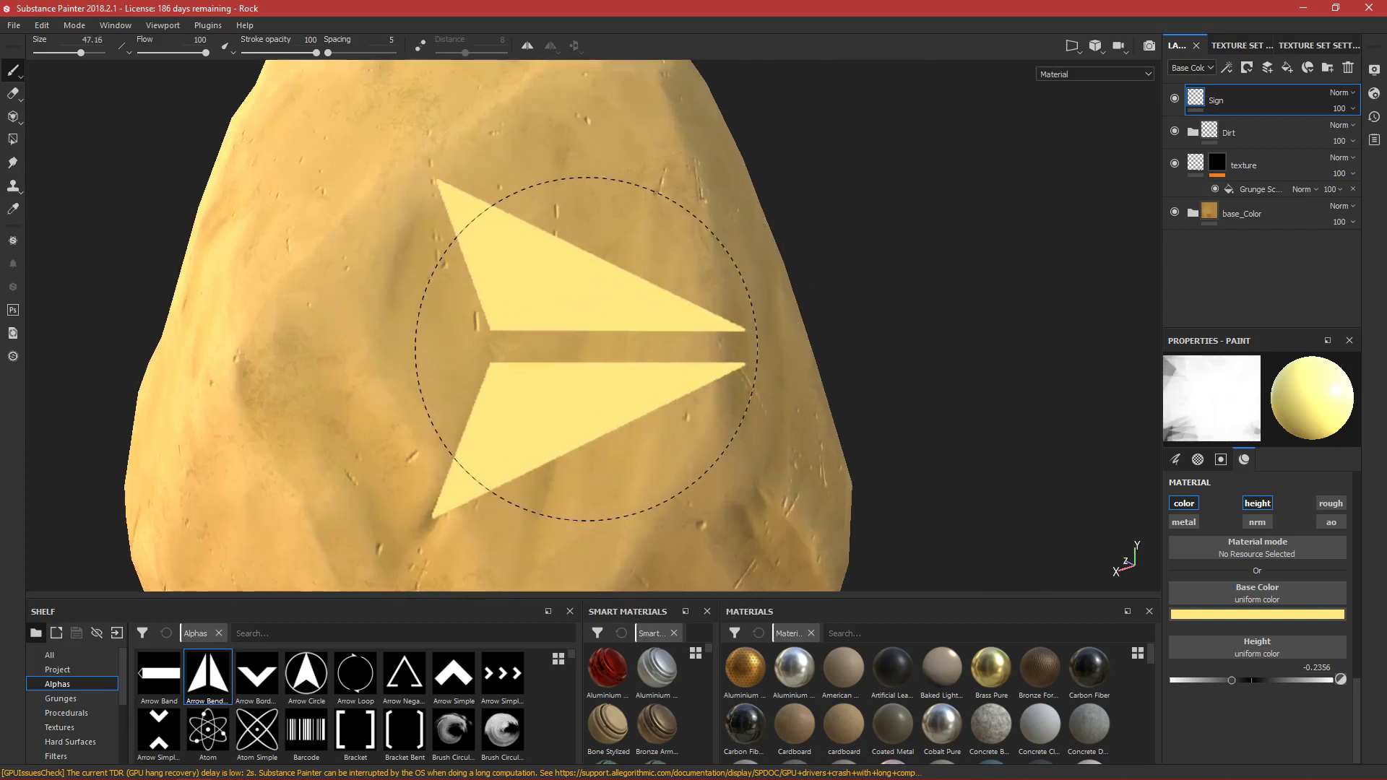
{"action": "scroll", "coordinate": [585, 347], "scroll_direction": "down", "scroll_amount": 1}
{"action": "scroll", "coordinate": [1250, 544], "scroll_direction": "up", "scroll_amount": 2}
{"action": "scroll", "coordinate": [1252, 544], "scroll_direction": "up", "scroll_amount": 6}
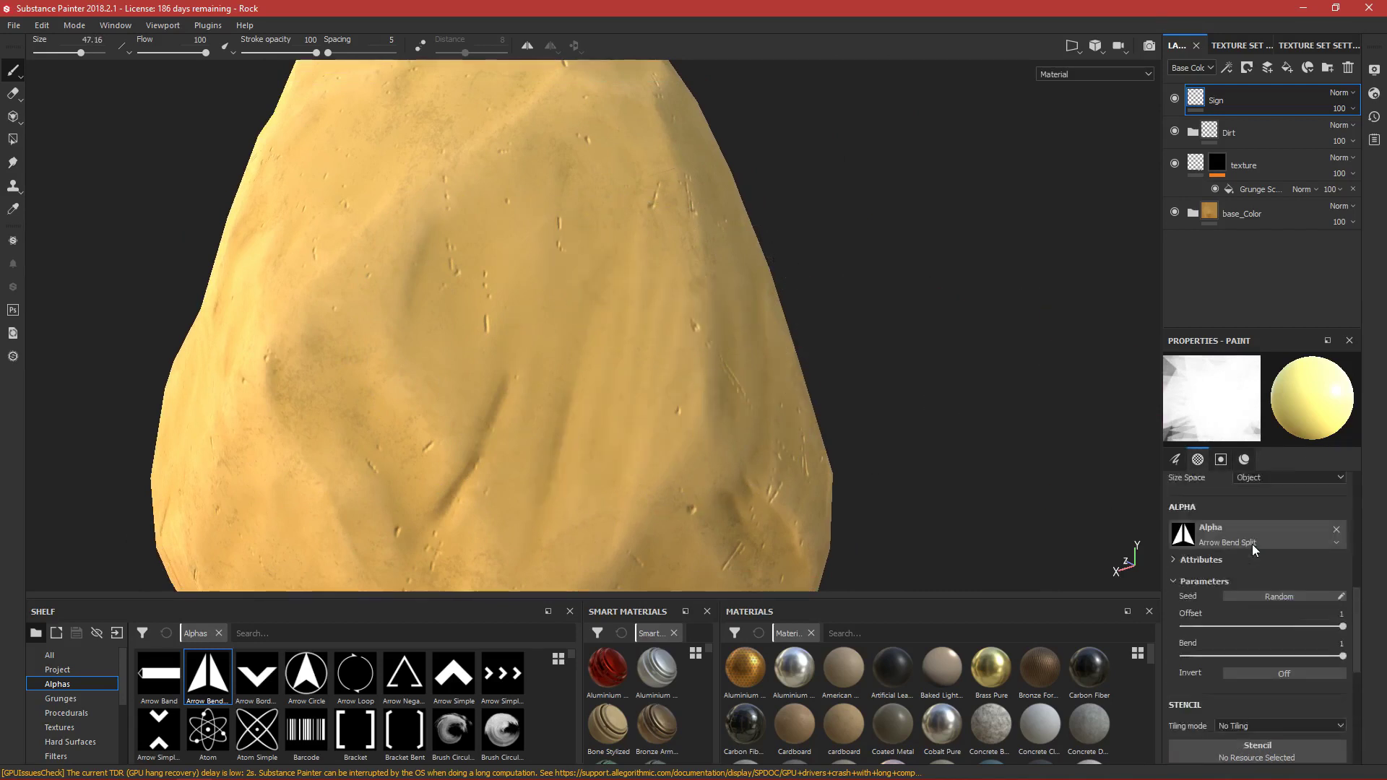
{"action": "scroll", "coordinate": [1272, 547], "scroll_direction": "up", "scroll_amount": 5}
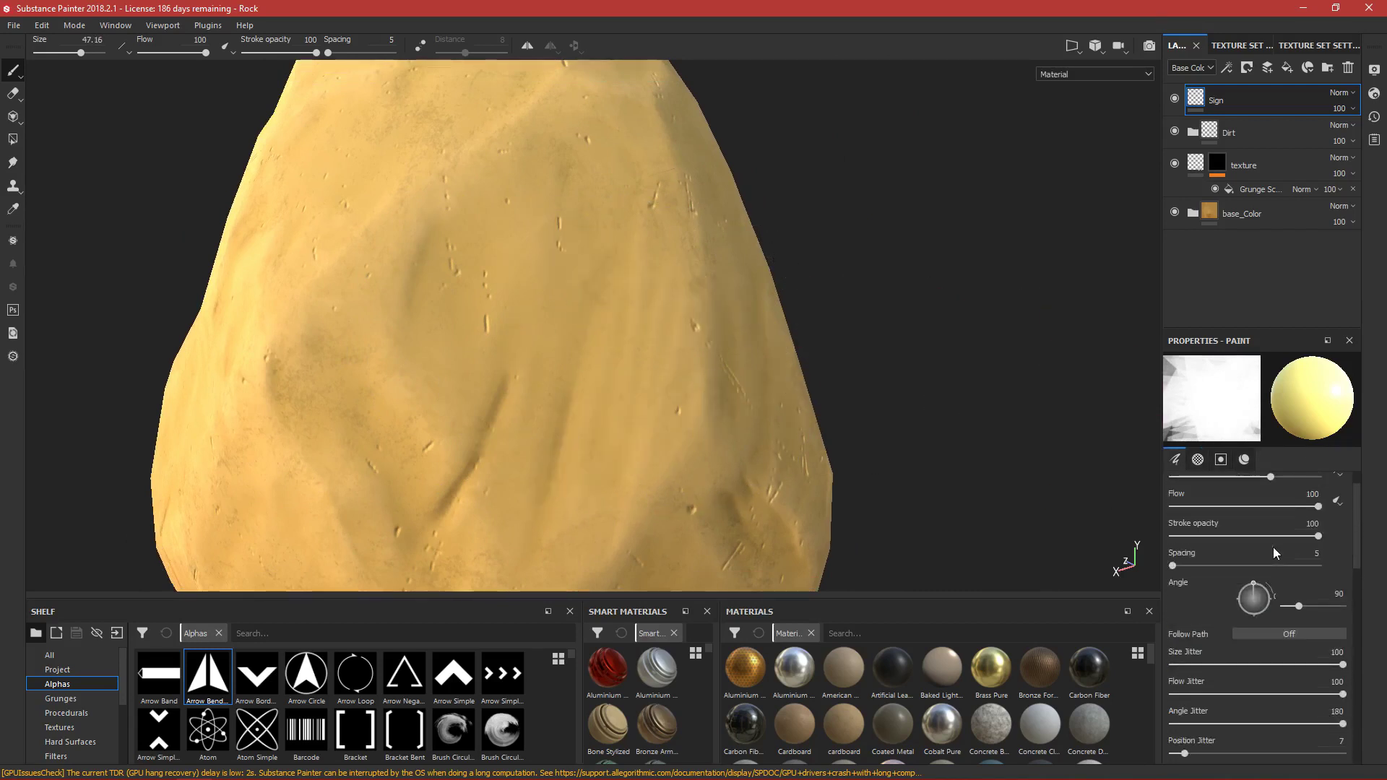
{"action": "left_click_drag", "start_coordinate": [1271, 514], "coordinate": [1325, 526]}
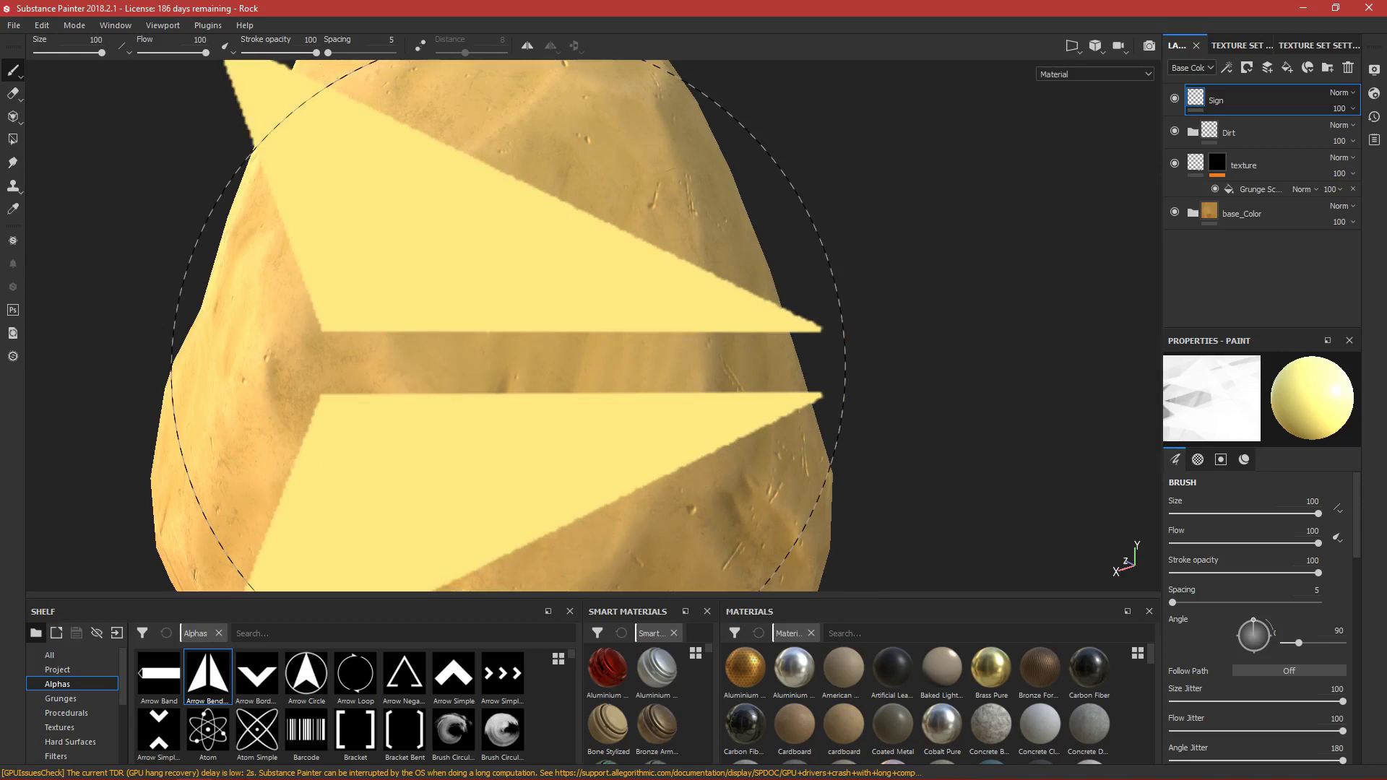
Step: Test a size-100 arrow stamp, undo it, and reduce the brush size to 12
{"action": "left_click", "coordinate": [523, 365]}
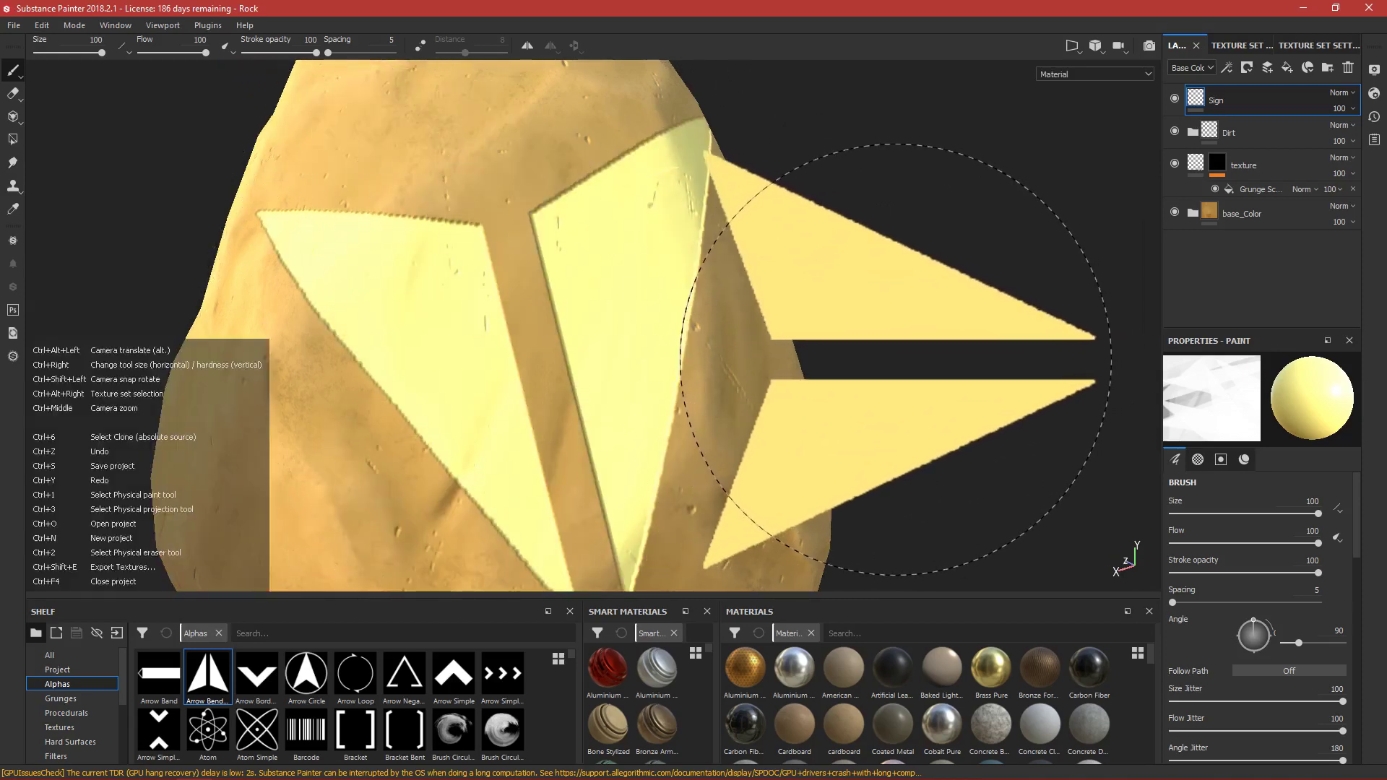
{"action": "key", "text": "ctrl+z"}
{"action": "mouse_move", "coordinate": [1318, 514]}
{"action": "left_mouse_down"}
{"action": "mouse_move", "coordinate": [1167, 515]}
{"action": "mouse_move", "coordinate": [1219, 513]}
{"action": "left_mouse_up"}
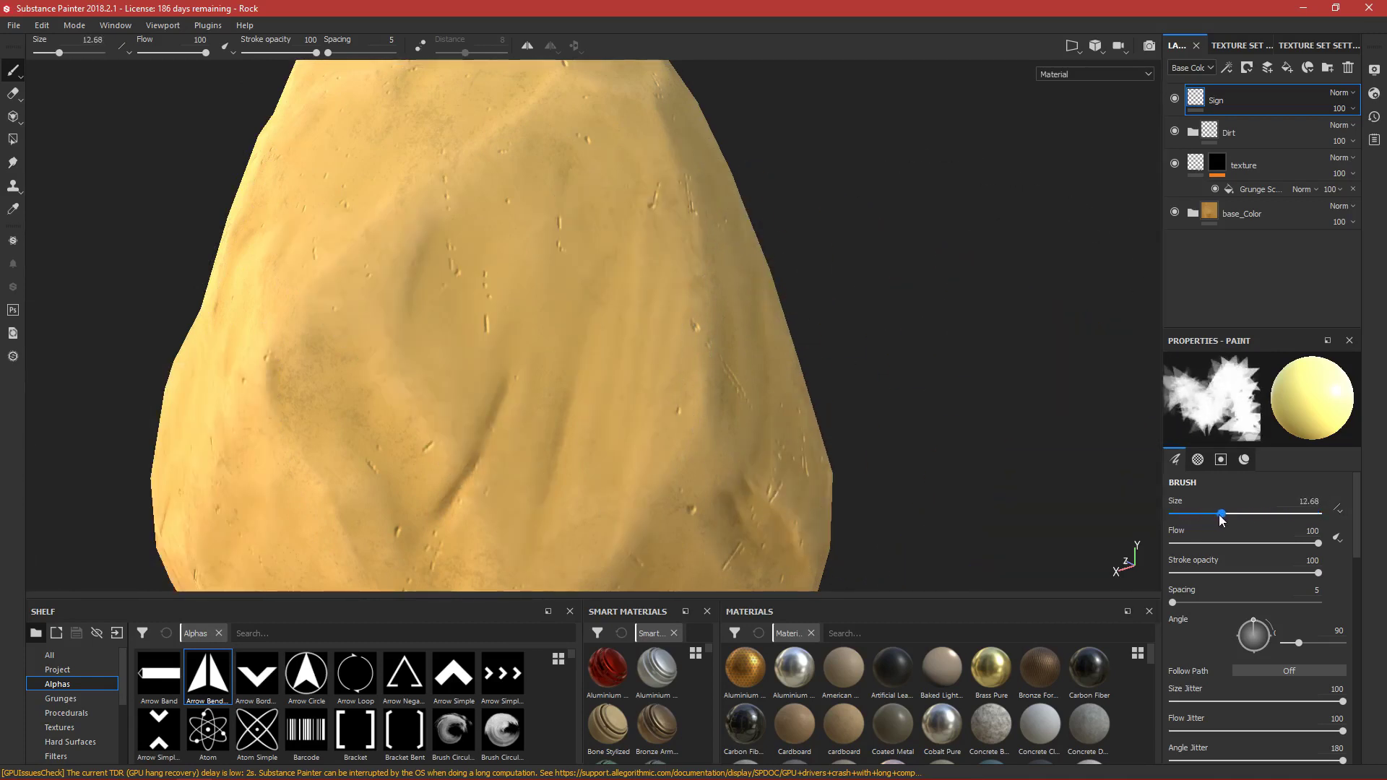
{"action": "scroll", "coordinate": [228, 694], "scroll_direction": "down", "scroll_amount": 2}
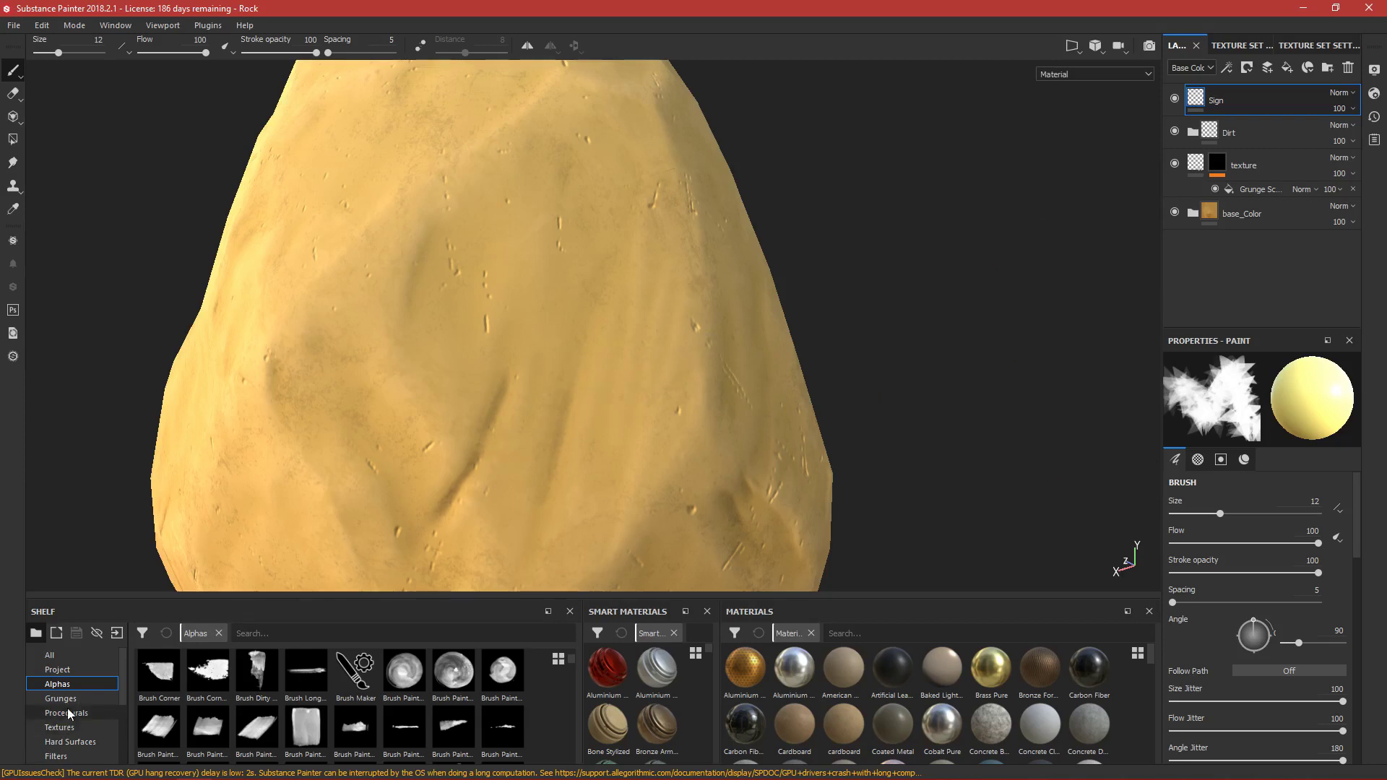
Step: Browse the shelf brush presets, trying Chalk Bumpy and Artistic Heavy
{"action": "scroll", "coordinate": [69, 731], "scroll_direction": "down", "scroll_amount": 1}
{"action": "left_click", "coordinate": [70, 732]}
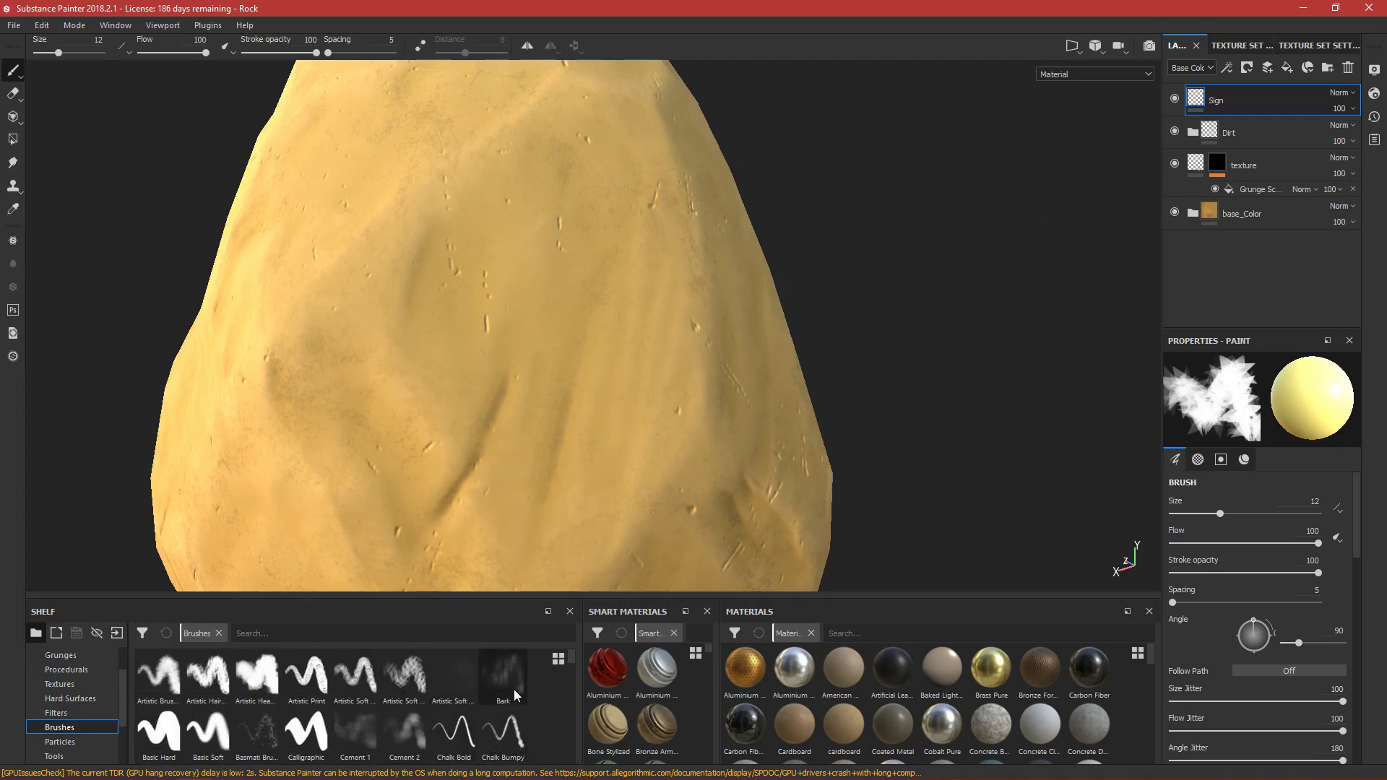
{"action": "left_click", "coordinate": [499, 735]}
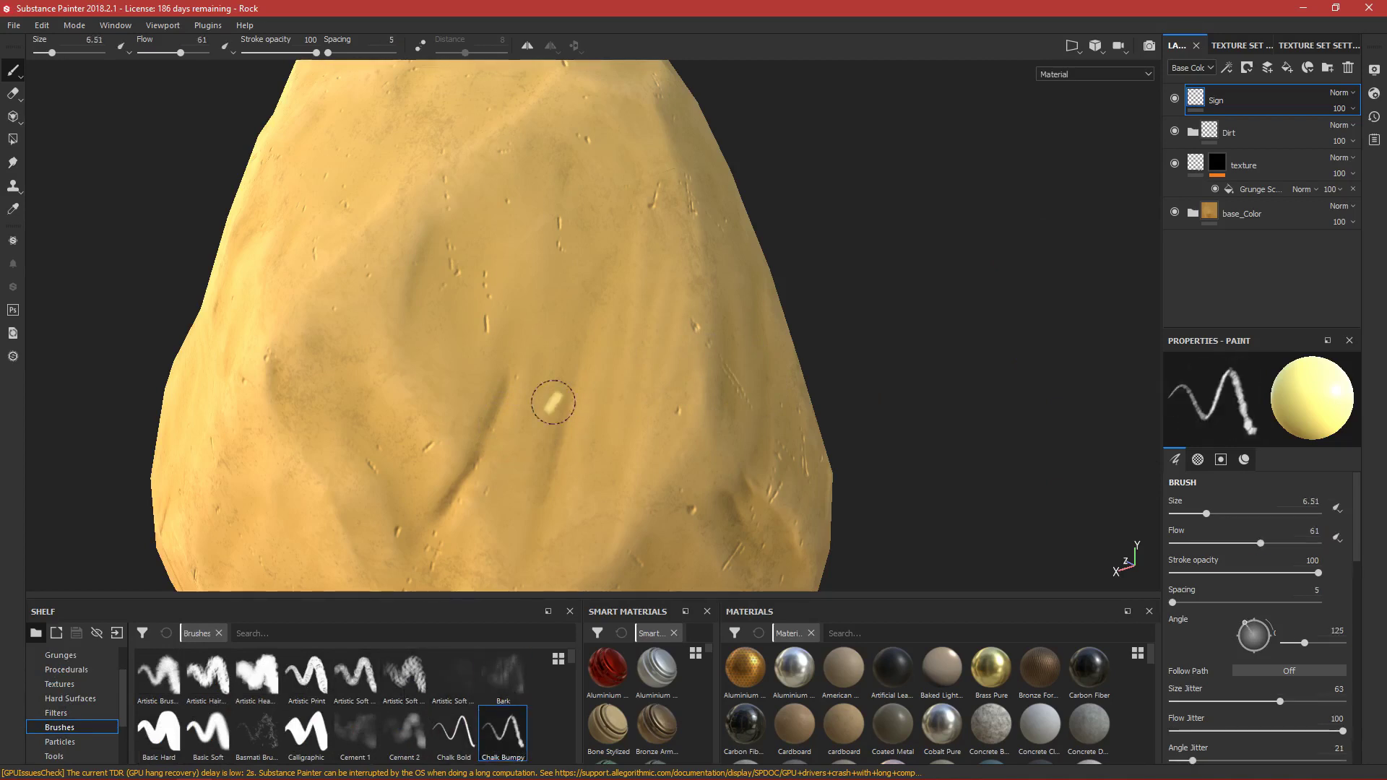
{"action": "left_click", "coordinate": [257, 675]}
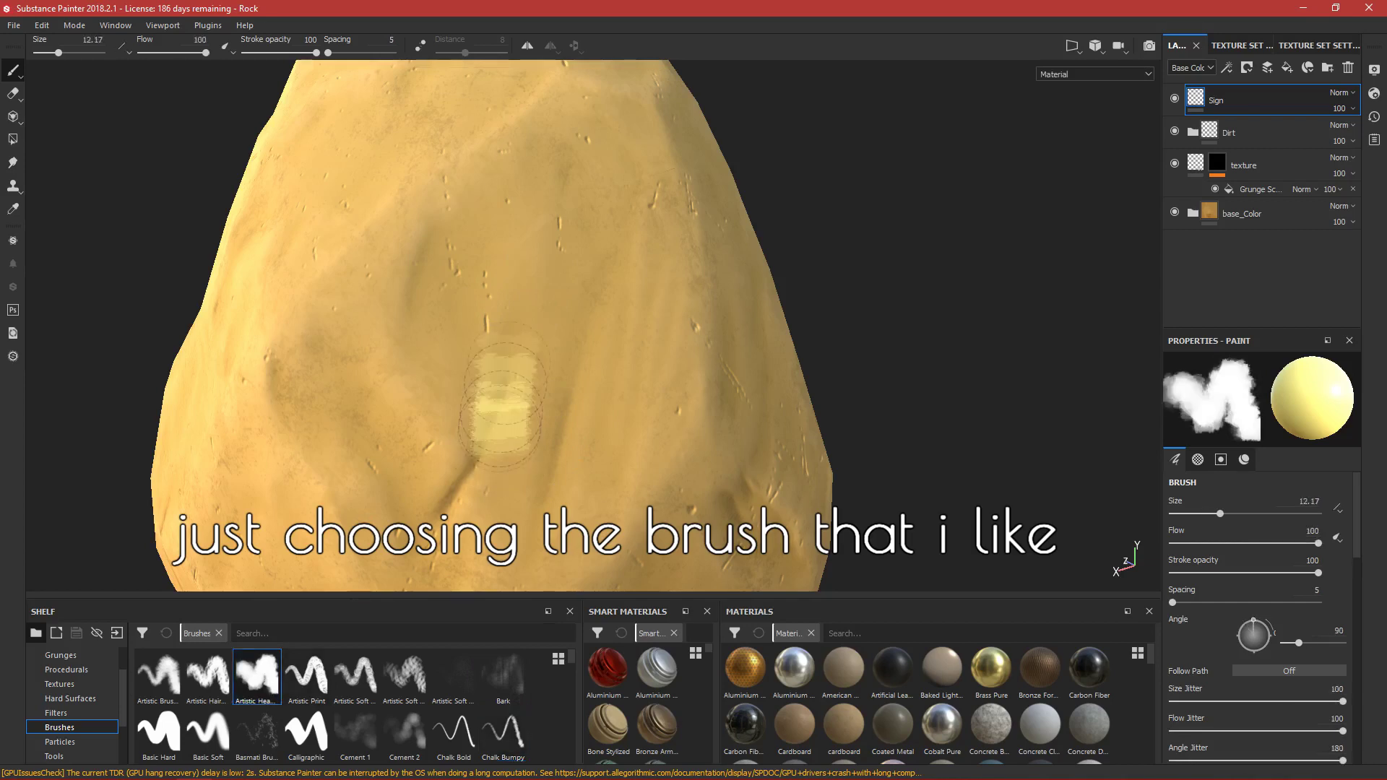
{"action": "scroll", "coordinate": [281, 693], "scroll_direction": "down", "scroll_amount": 2}
{"action": "scroll", "coordinate": [252, 719], "scroll_direction": "down", "scroll_amount": 2}
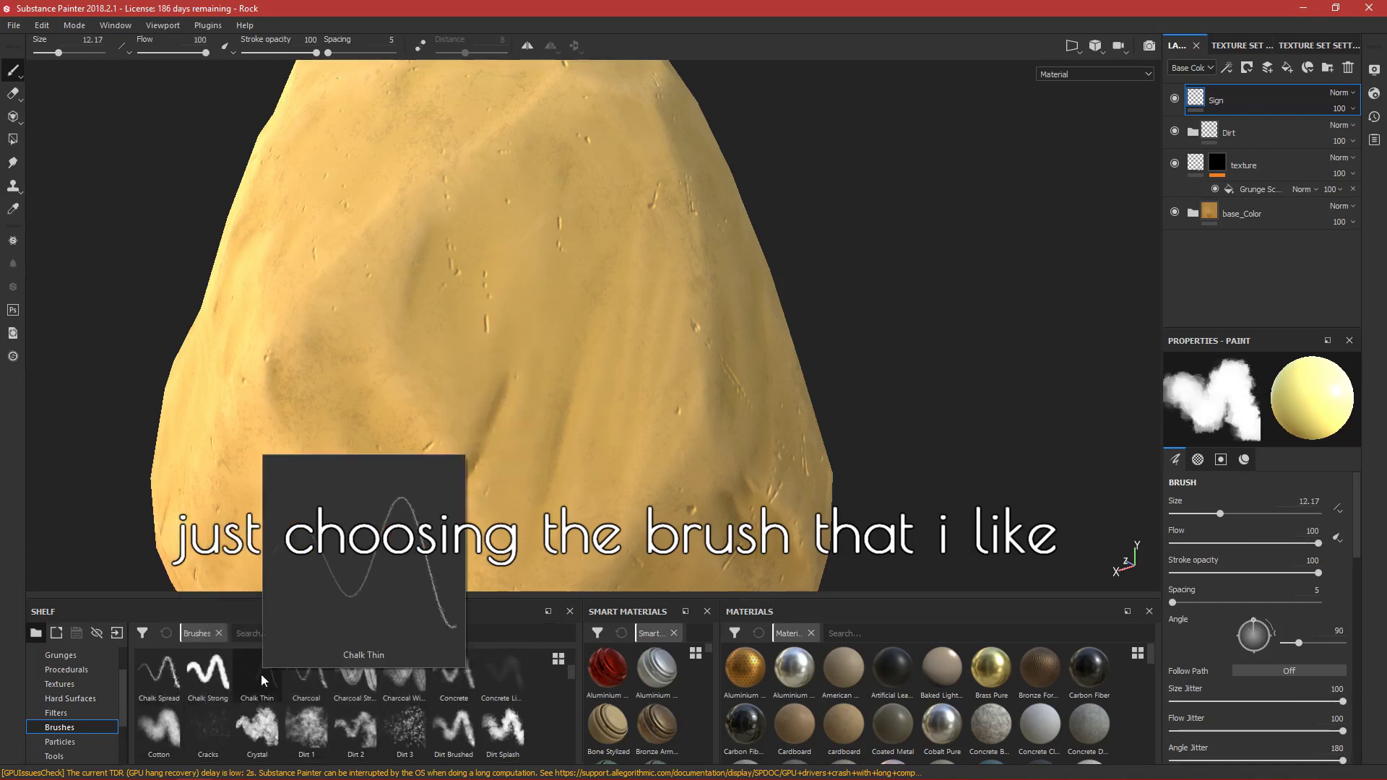
Step: Test the Fibers Line, Fibers Moss, Fibers Feather and Fur brushes with undone strokes
{"action": "left_click", "coordinate": [453, 726]}
{"action": "left_click_drag", "start_coordinate": [563, 325], "coordinate": [585, 339]}
{"action": "key", "text": "ctrl+z"}
{"action": "left_click", "coordinate": [503, 726]}
{"action": "left_click_drag", "start_coordinate": [533, 289], "coordinate": [565, 289]}
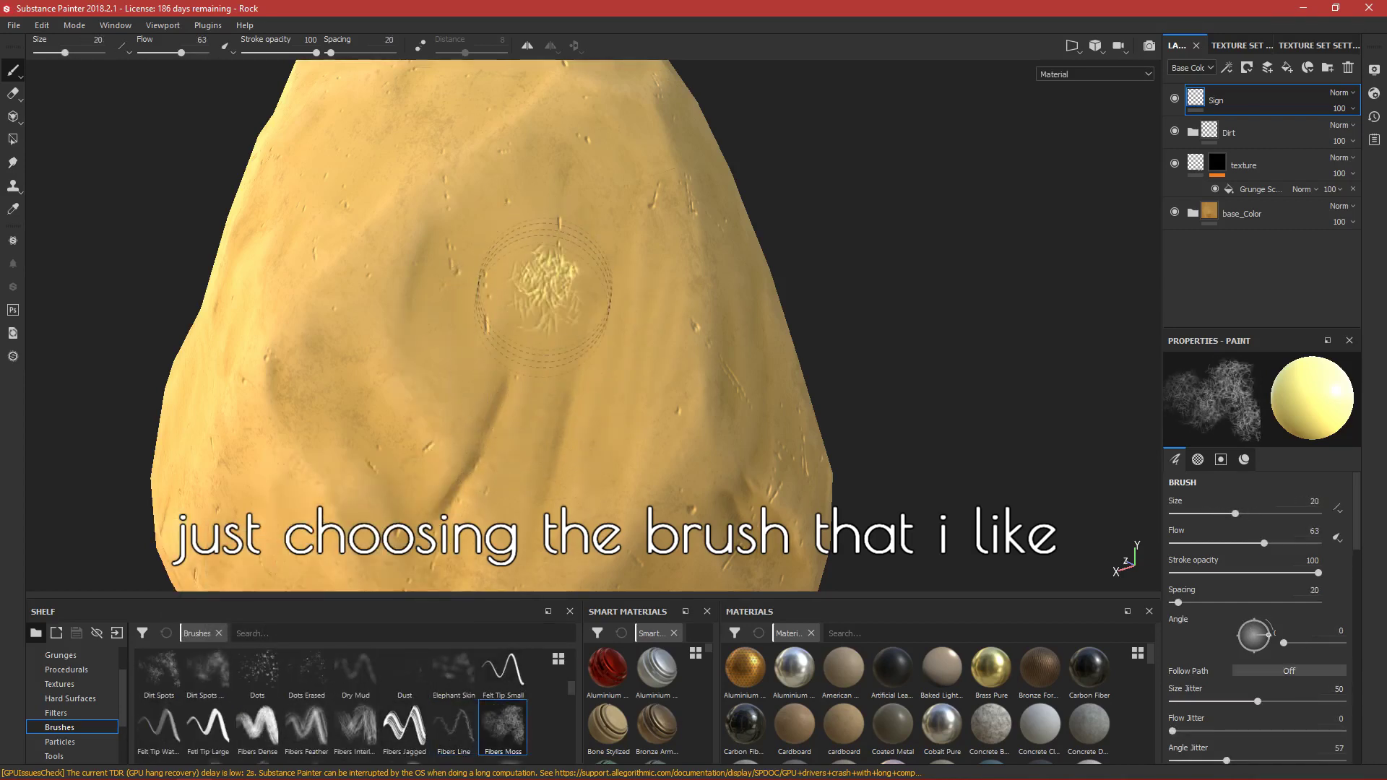
{"action": "key", "text": "ctrl+z"}
{"action": "left_click", "coordinate": [307, 727]}
{"action": "scroll", "coordinate": [347, 723], "scroll_direction": "down", "scroll_amount": 2}
{"action": "left_click", "coordinate": [405, 679]}
{"action": "left_click_drag", "start_coordinate": [524, 340], "coordinate": [563, 336]}
{"action": "scroll", "coordinate": [210, 747], "scroll_direction": "up", "scroll_amount": 6}
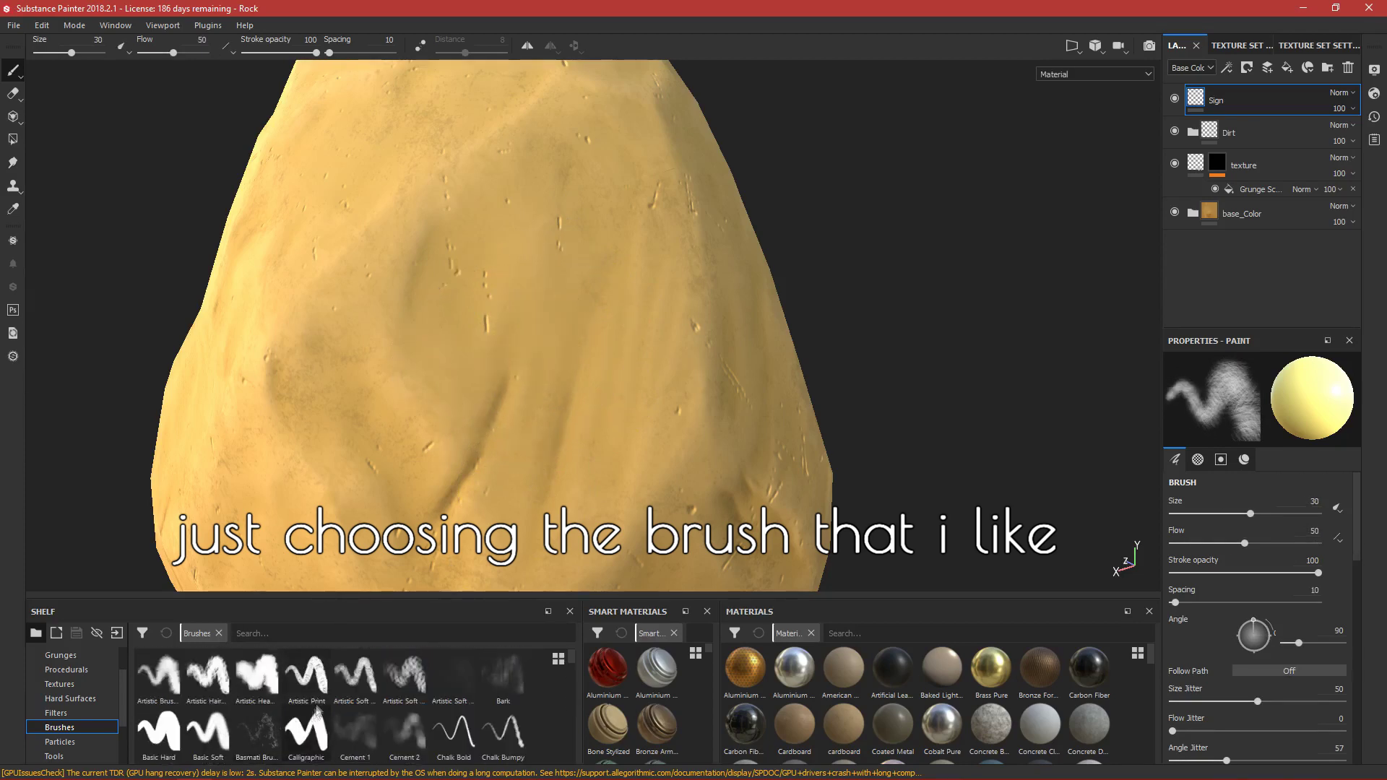
Step: Settle on Artistic Heavy Sponge and shrink it to size 2.52
{"action": "left_click", "coordinate": [208, 737]}
{"action": "left_click", "coordinate": [257, 691]}
{"action": "left_click_drag", "start_coordinate": [562, 320], "coordinate": [517, 388]}
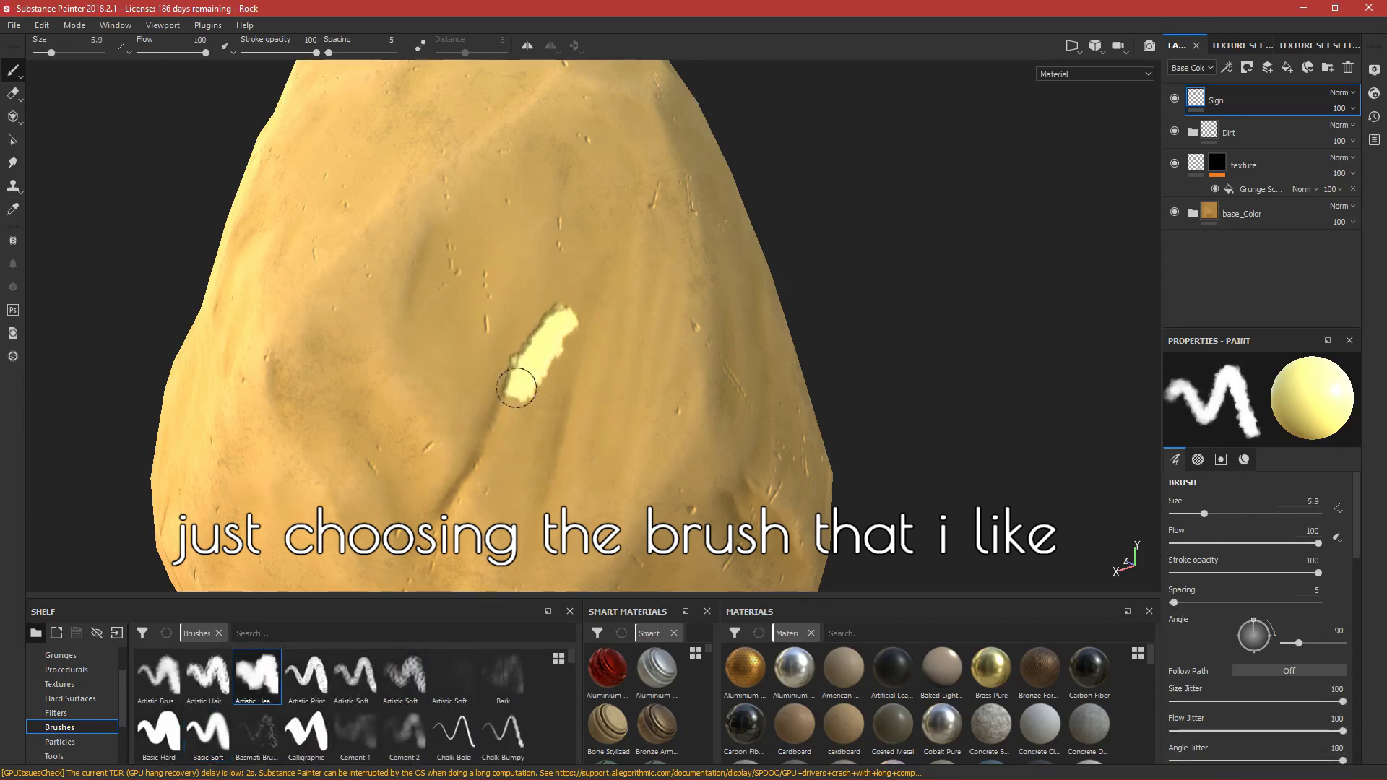
{"action": "key", "text": "ctrl+z"}
{"action": "scroll", "coordinate": [534, 322], "scroll_direction": "up", "scroll_amount": 1}
{"action": "right_click_drag", "start_coordinate": [535, 322], "coordinate": [506, 322], "text": "ctrl"}
{"action": "key", "text": "ctrl+z"}
{"action": "left_click_drag", "start_coordinate": [555, 302], "coordinate": [536, 343]}
{"action": "scroll", "coordinate": [530, 335], "scroll_direction": "down", "scroll_amount": 1}
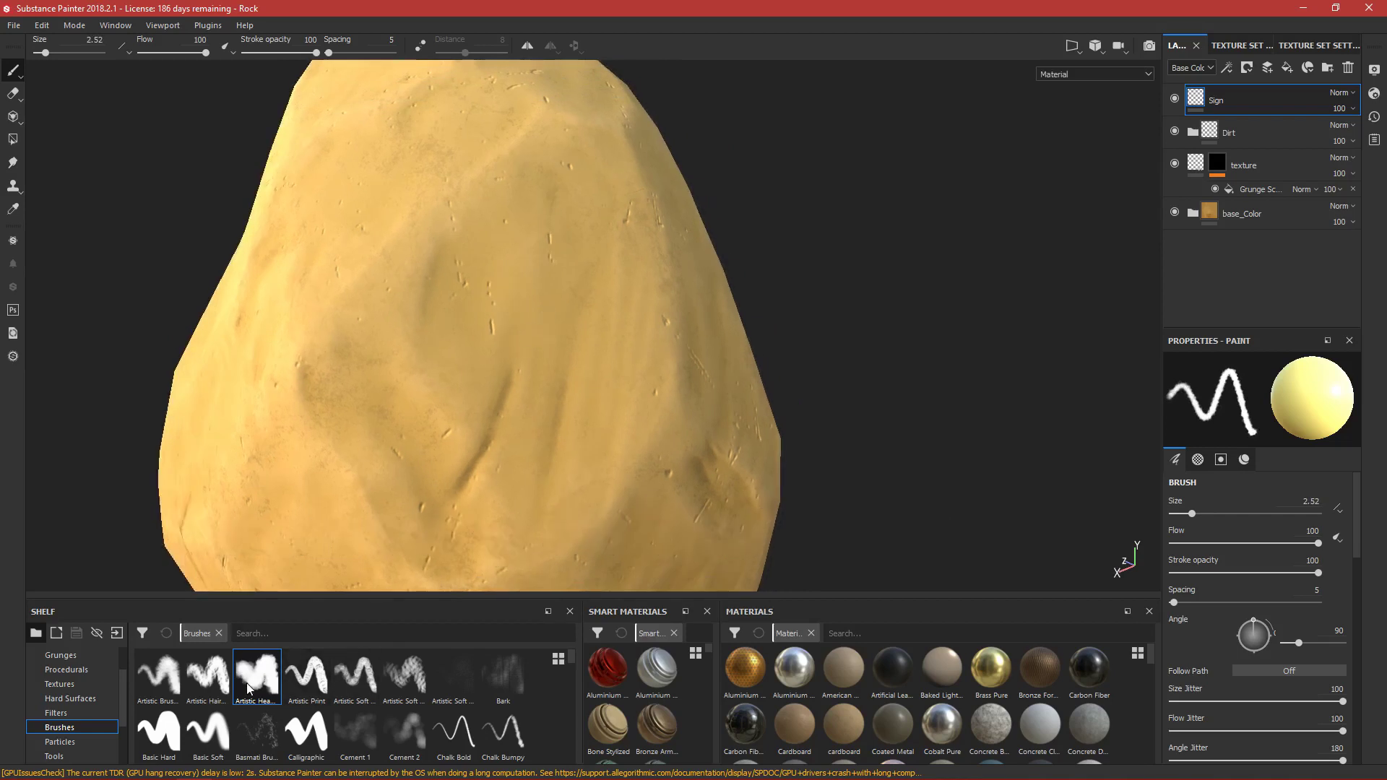
{"action": "mouse_move", "coordinate": [248, 687]}
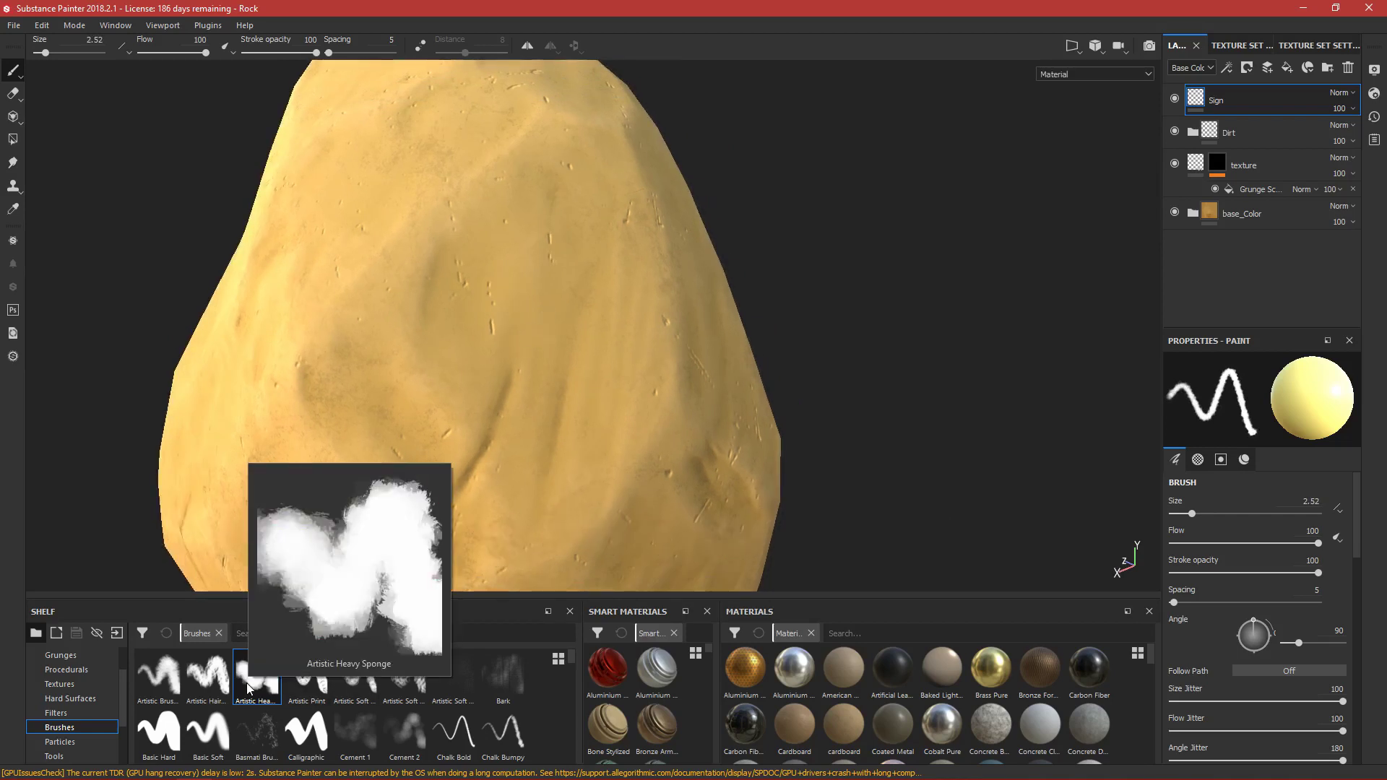
{"action": "scroll", "coordinate": [1269, 658], "scroll_direction": "down", "scroll_amount": 6}
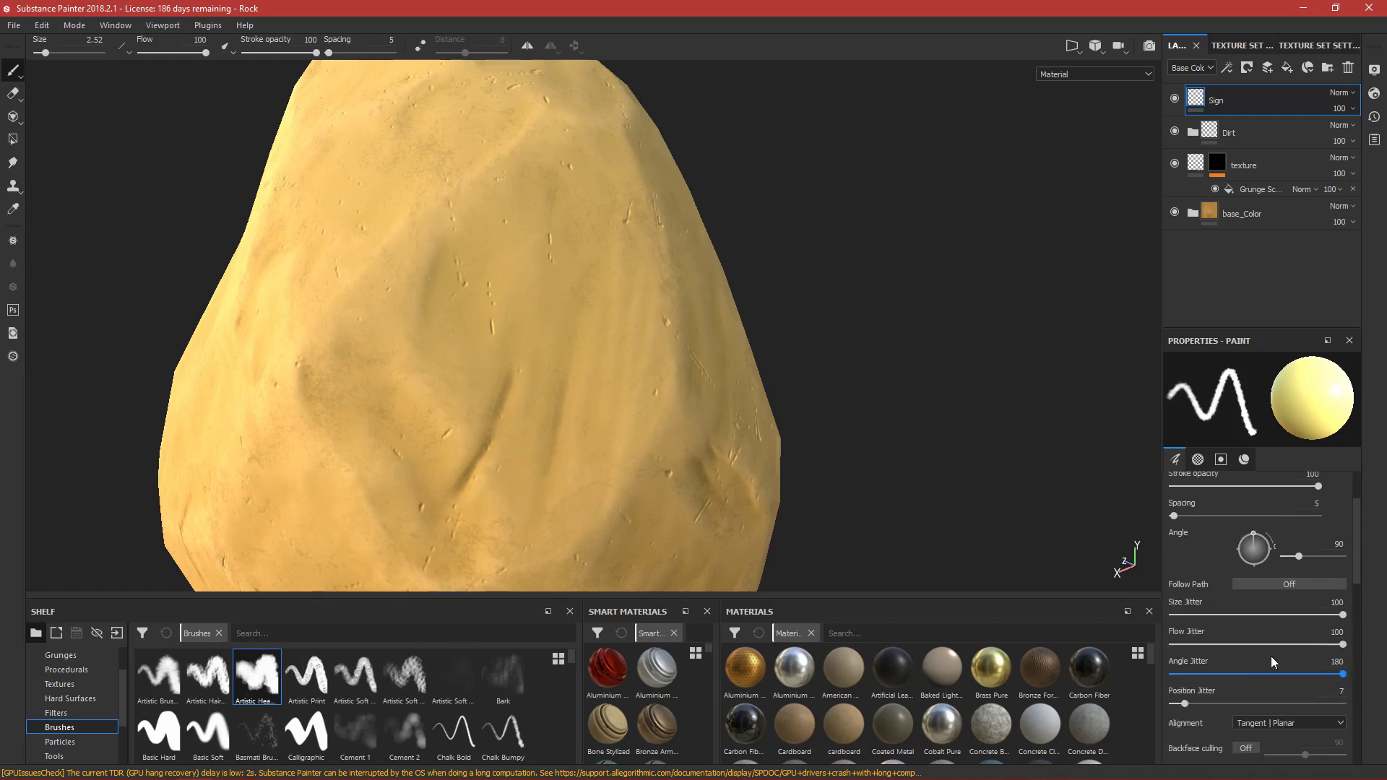
{"action": "scroll", "coordinate": [1263, 659], "scroll_direction": "down", "scroll_amount": 5}
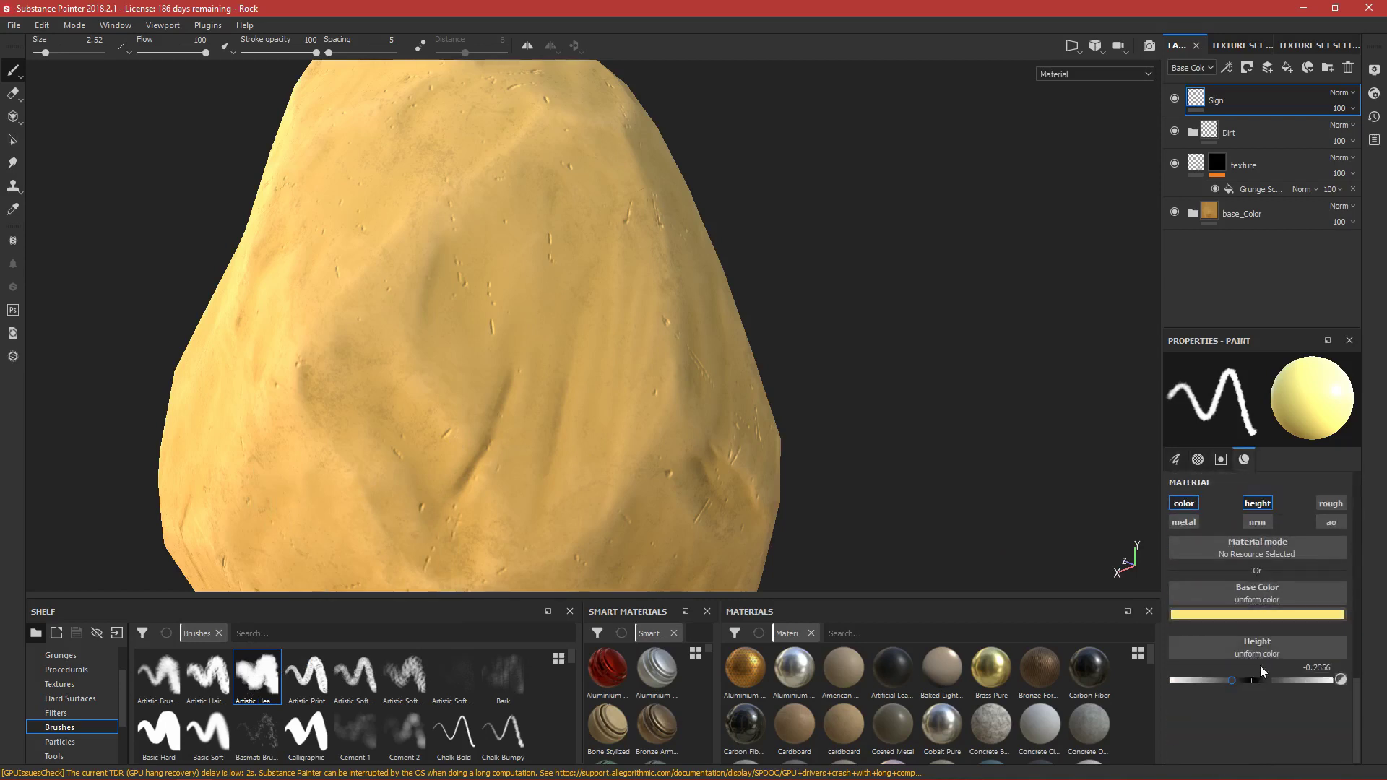
Step: Raise the paint height to -0.1022 and try two test strokes, undoing them
{"action": "left_click", "coordinate": [1247, 682]}
{"action": "left_click_drag", "start_coordinate": [552, 284], "coordinate": [546, 328]}
{"action": "key", "text": "ctrl+z"}
{"action": "mouse_move", "coordinate": [524, 270]}
{"action": "left_mouse_down"}
{"action": "mouse_move", "coordinate": [514, 283]}
{"action": "mouse_move", "coordinate": [539, 312]}
{"action": "left_mouse_up"}
{"action": "key", "text": "ctrl+z"}
Step: Switch to a darker yellow and paint angular sign strokes on the rock face
{"action": "left_click", "coordinate": [1306, 619]}
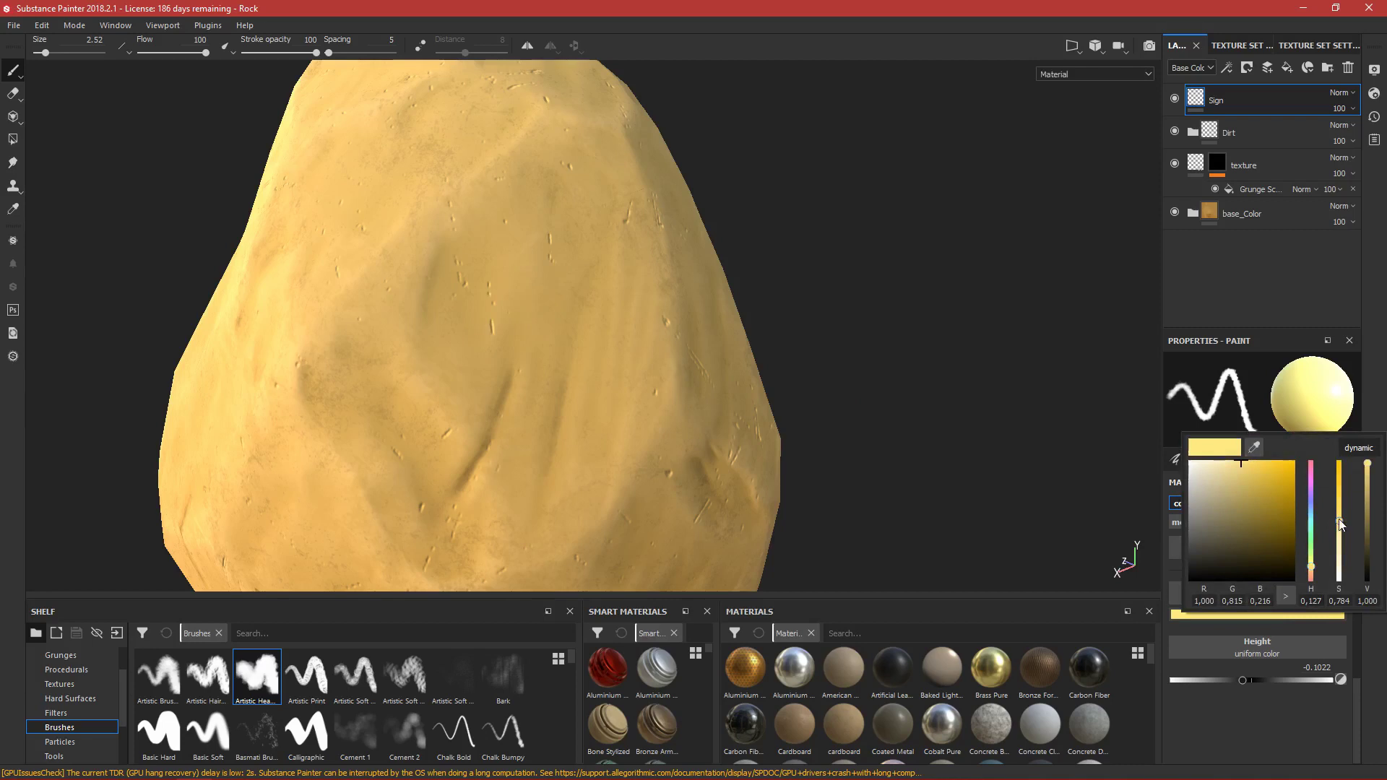
{"action": "left_click", "coordinate": [1247, 499]}
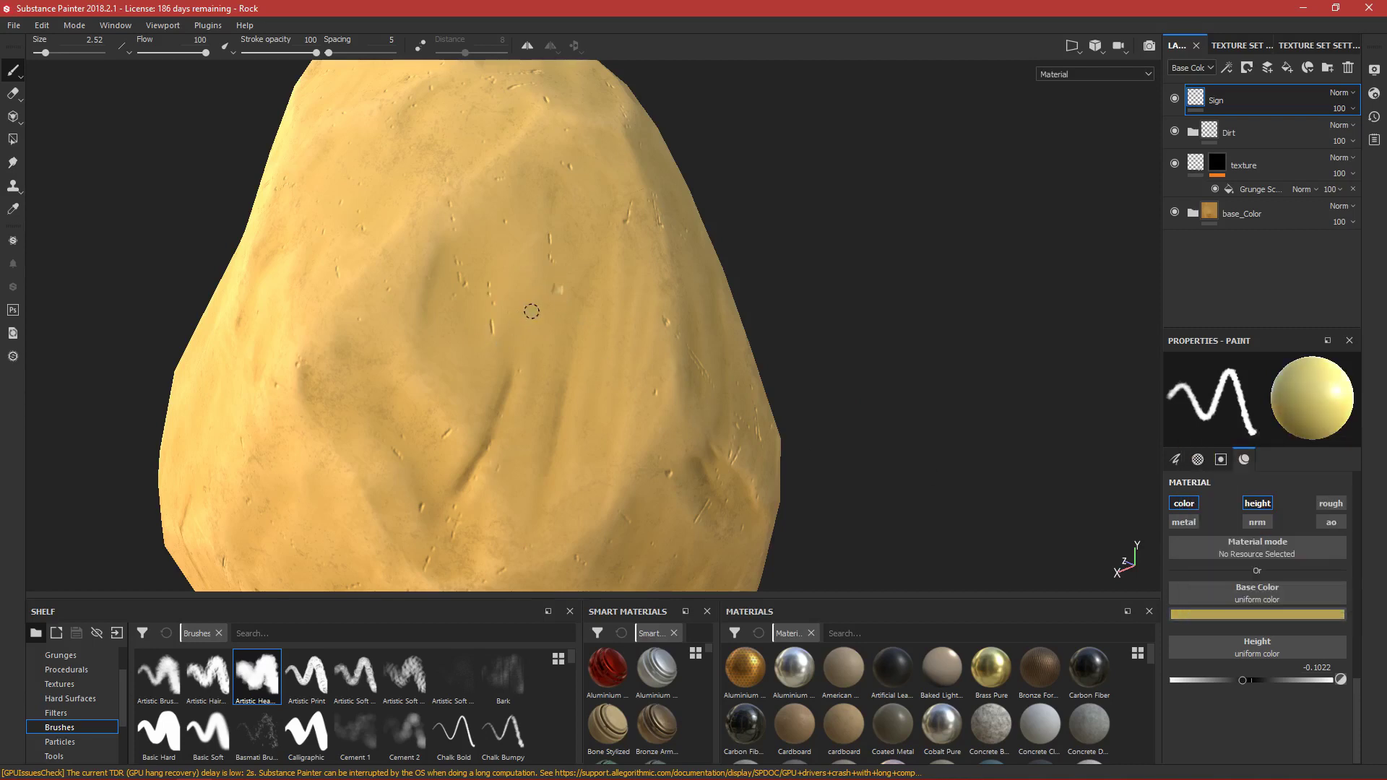
{"action": "left_click_drag", "start_coordinate": [564, 286], "coordinate": [504, 351]}
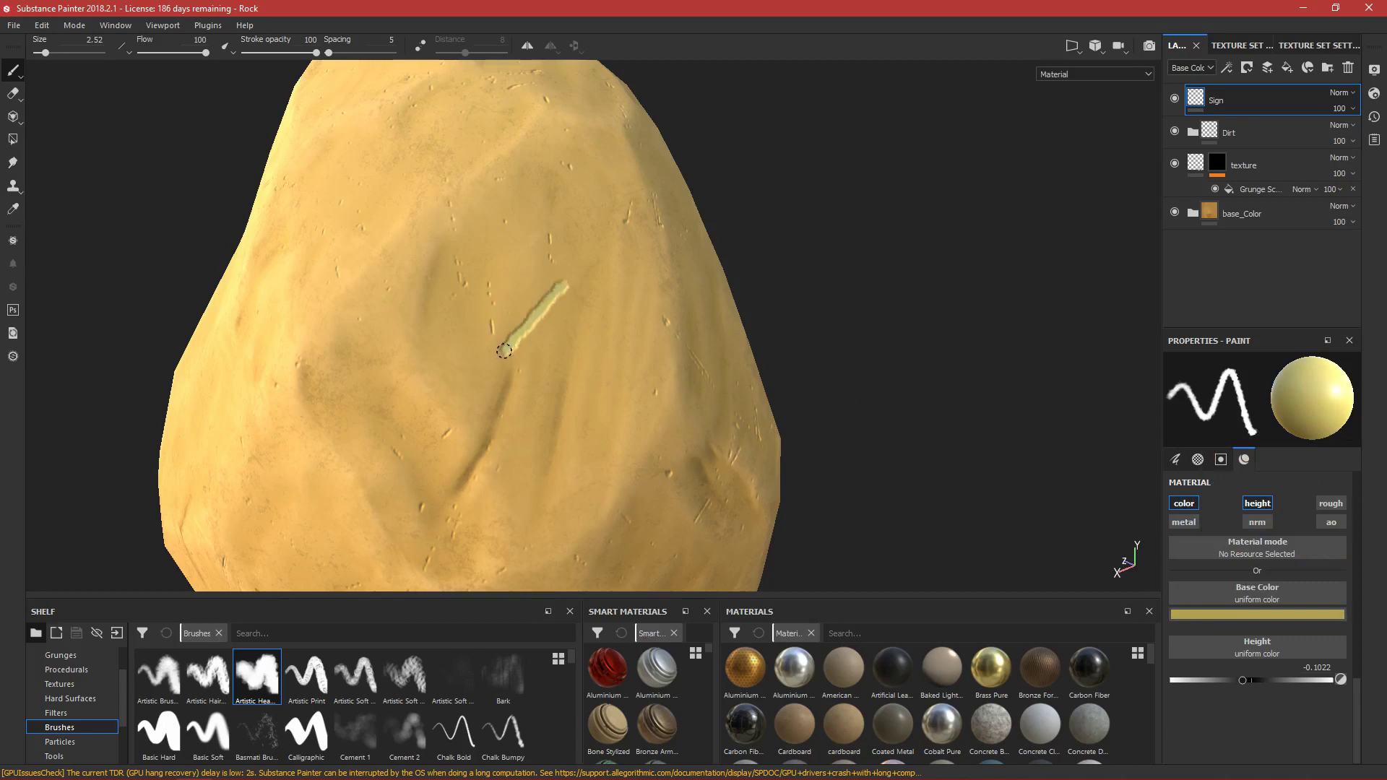
{"action": "key", "text": "ctrl+z"}
{"action": "mouse_move", "coordinate": [552, 255]}
{"action": "left_mouse_down"}
{"action": "mouse_move", "coordinate": [508, 309]}
{"action": "mouse_move", "coordinate": [536, 370]}
{"action": "mouse_move", "coordinate": [566, 332]}
{"action": "left_mouse_up"}
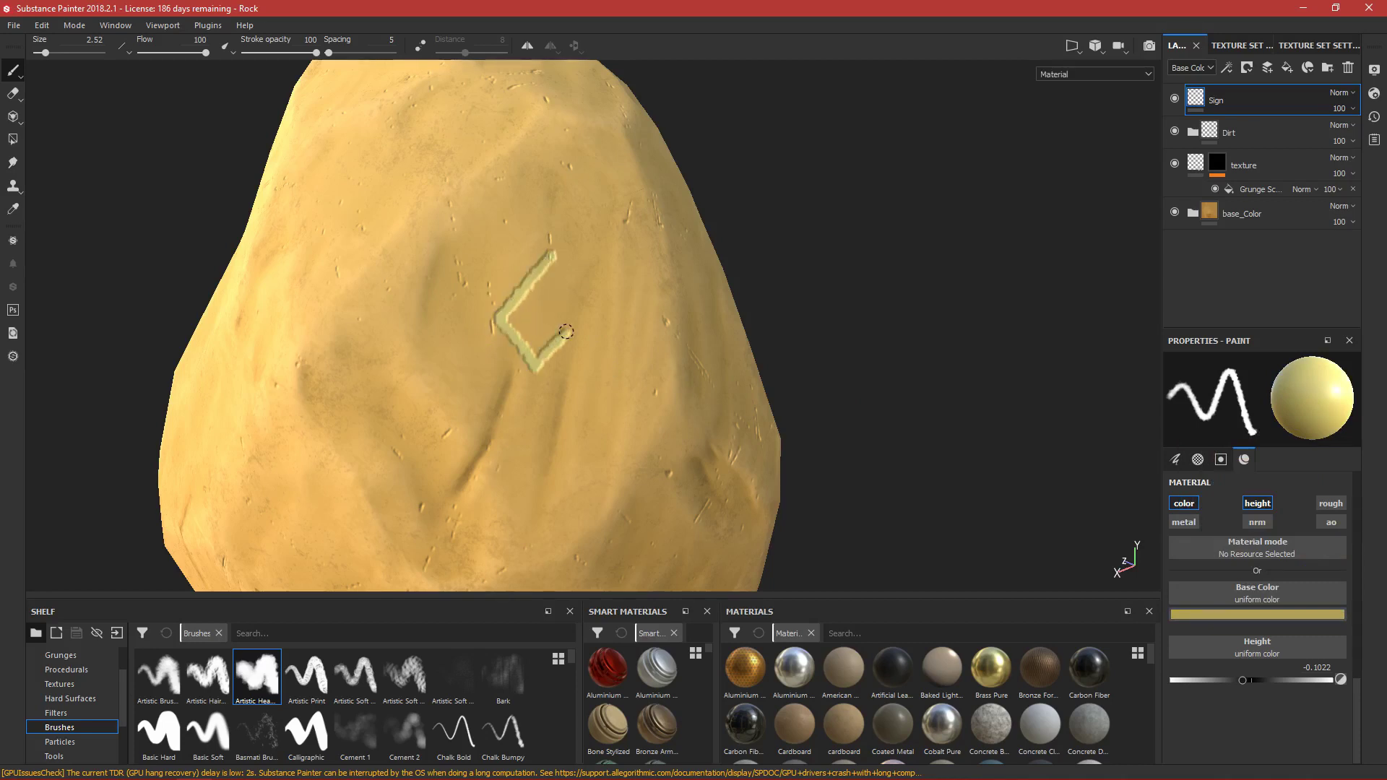
Step: Undo the angular stroke, inspect the rock from several angles, then switch to Rock.png
{"action": "key", "text": "ctrl+z"}
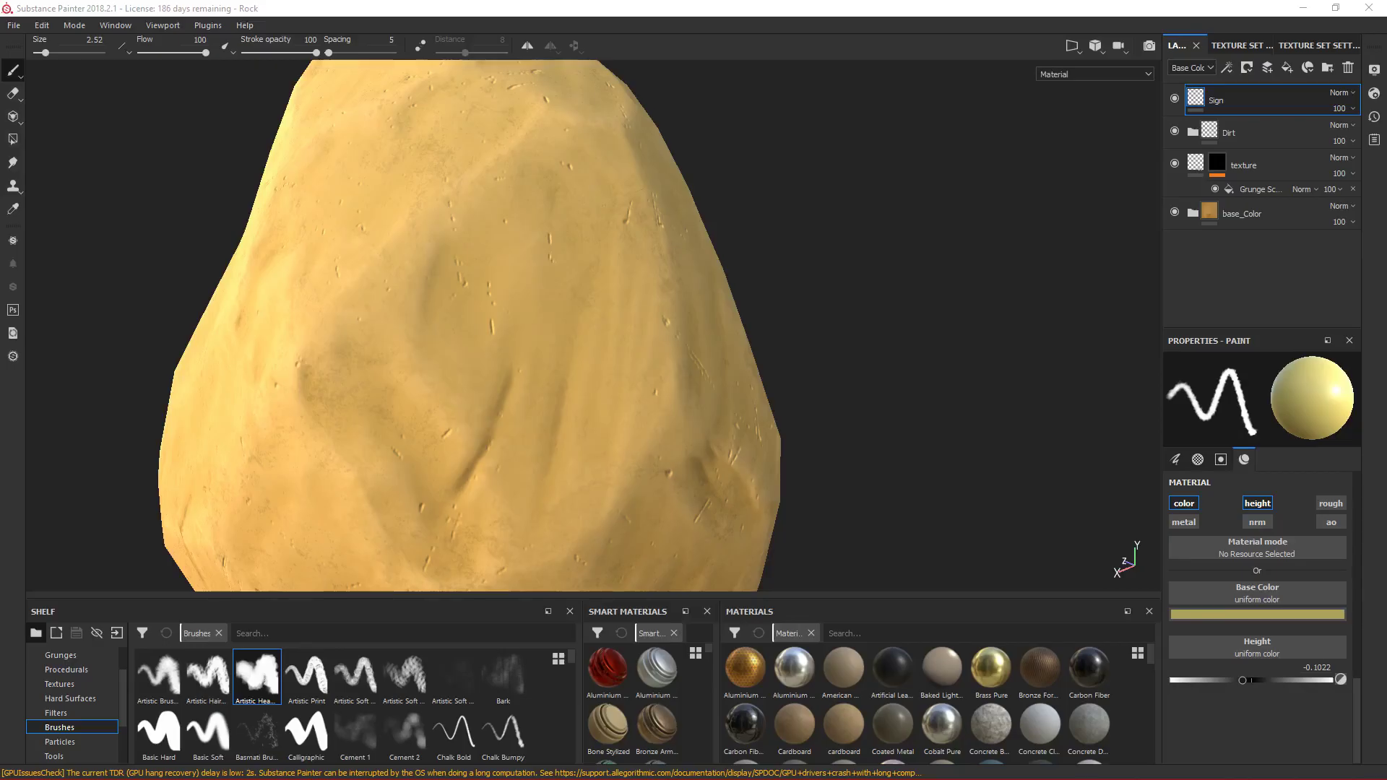
{"action": "left_click", "coordinate": [520, 10]}
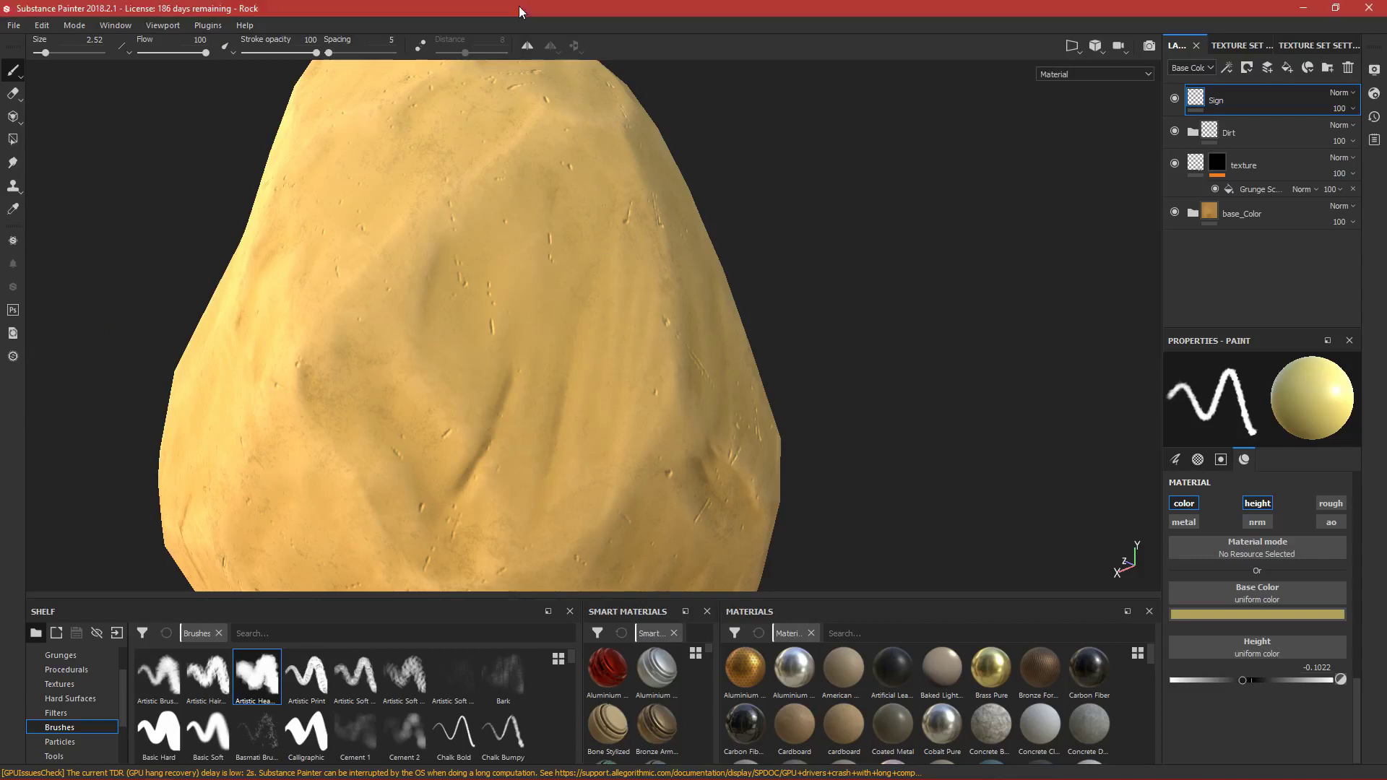
{"action": "right_click_drag", "start_coordinate": [511, 241], "coordinate": [520, 274], "text": "alt"}
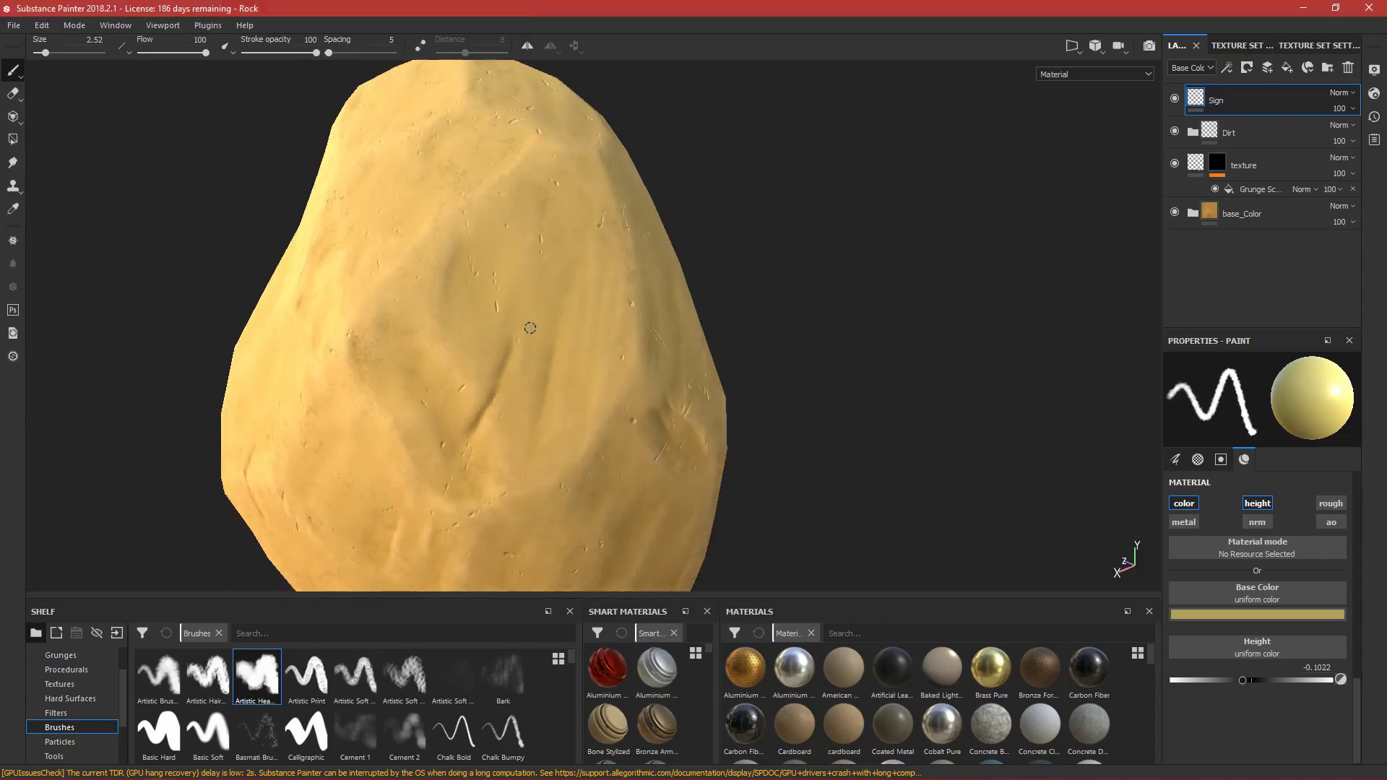
{"action": "mouse_move", "coordinate": [483, 399]}
{"action": "left_mouse_down", "text": "alt"}
{"action": "mouse_move", "coordinate": [545, 366]}
{"action": "mouse_move", "coordinate": [539, 387]}
{"action": "mouse_move", "coordinate": [564, 412]}
{"action": "mouse_move", "coordinate": [591, 400]}
{"action": "mouse_move", "coordinate": [559, 409]}
{"action": "mouse_move", "coordinate": [590, 423]}
{"action": "mouse_move", "coordinate": [687, 396]}
{"action": "mouse_move", "coordinate": [795, 342]}
{"action": "mouse_move", "coordinate": [586, 406]}
{"action": "mouse_move", "coordinate": [630, 420]}
{"action": "left_mouse_up", "text": "alt"}
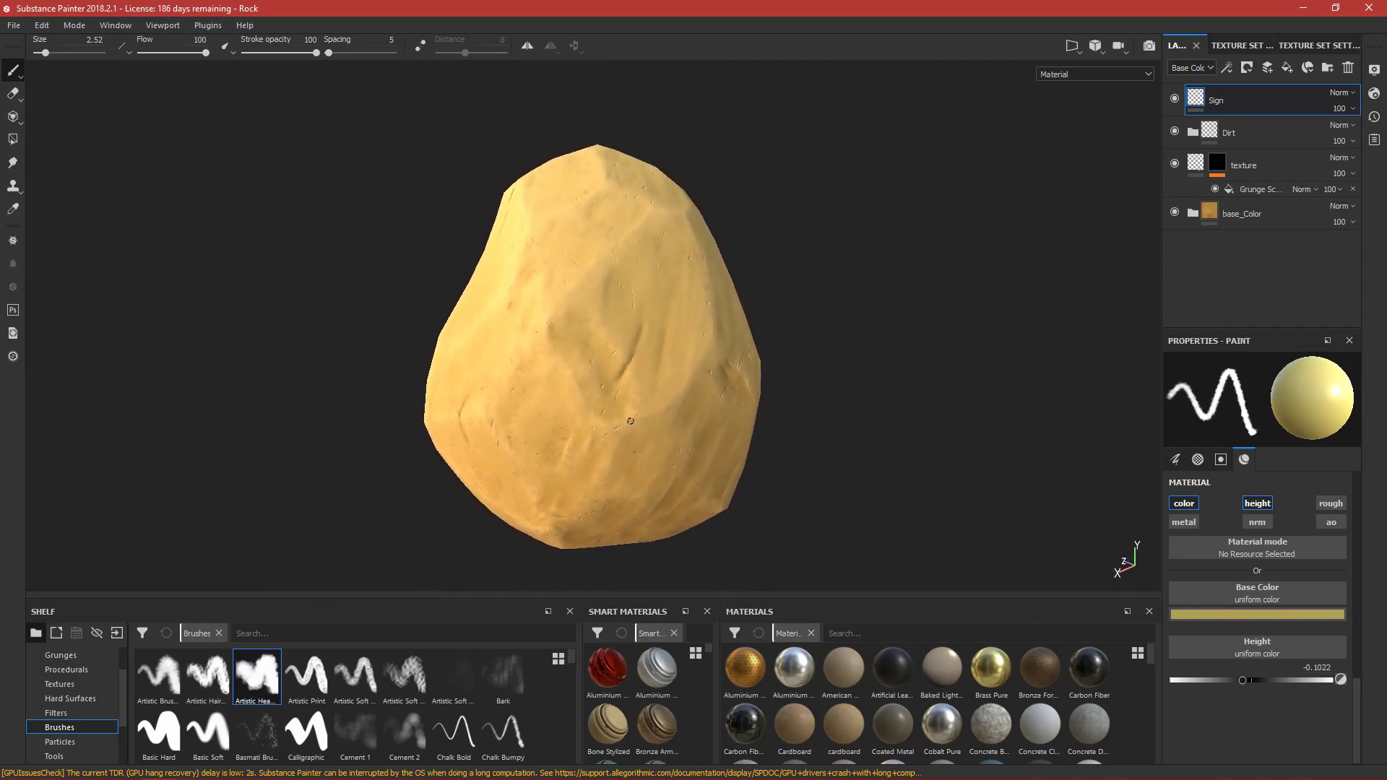
{"action": "scroll", "coordinate": [555, 380], "scroll_direction": "up", "scroll_amount": 2}
{"action": "left_click_drag", "start_coordinate": [554, 381], "coordinate": [618, 390], "text": "alt"}
{"action": "middle_click_drag", "start_coordinate": [627, 388], "coordinate": [614, 423], "text": "alt"}
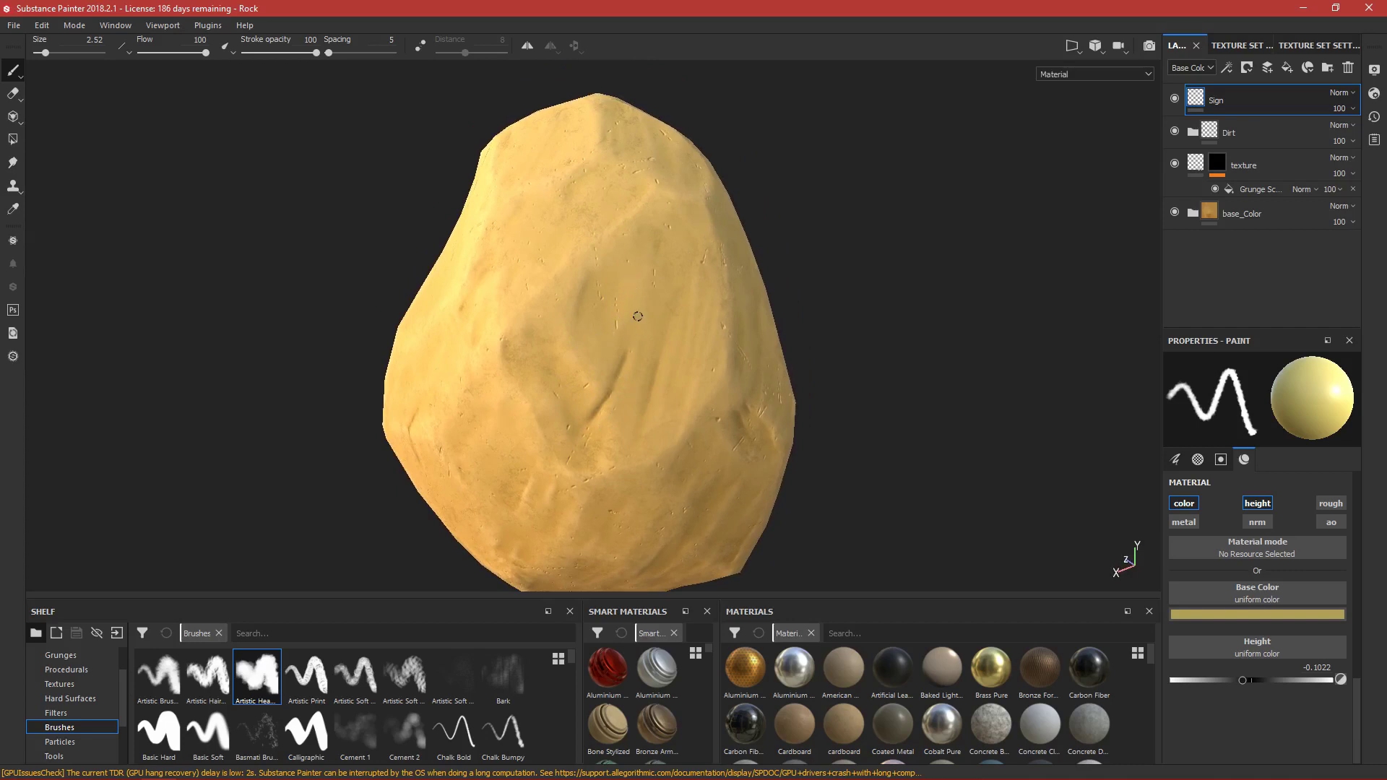
{"action": "key", "text": "alt+Tab"}
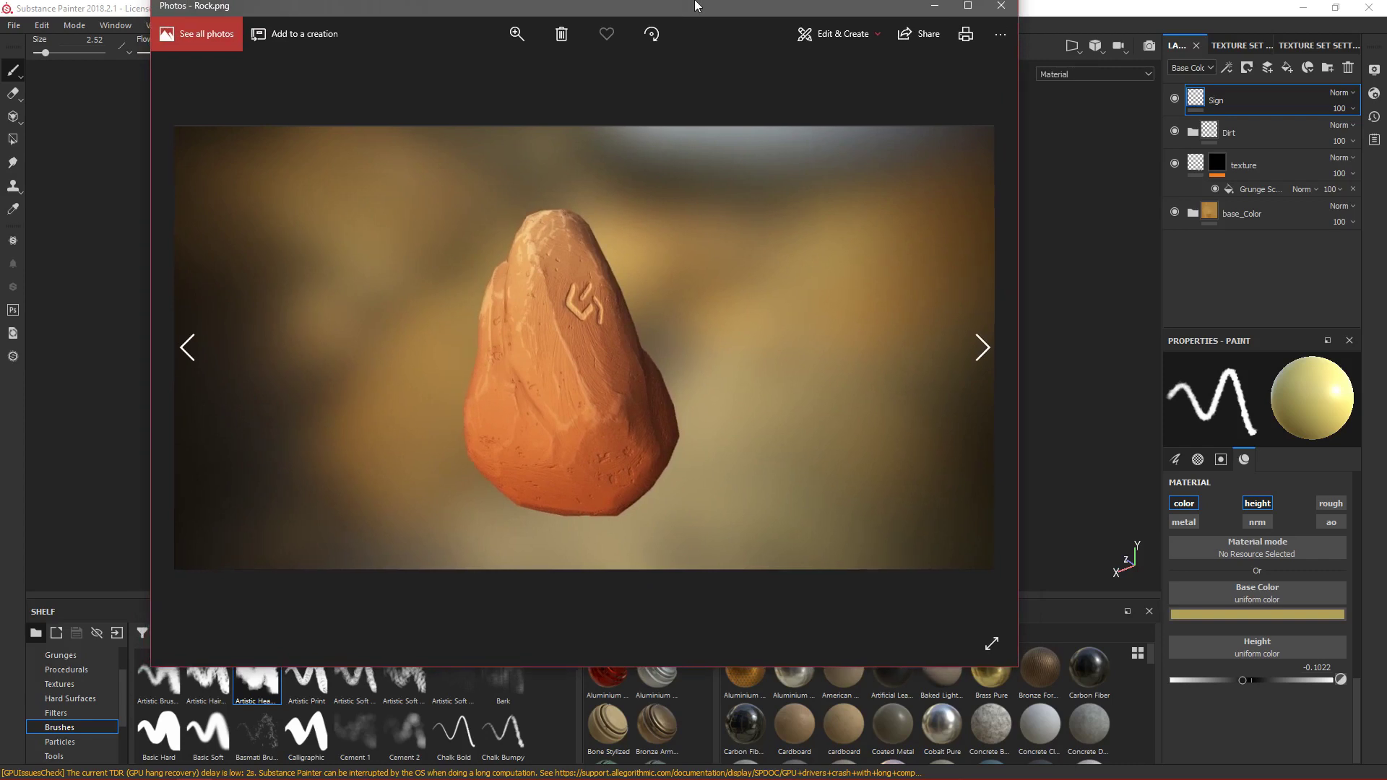
Step: Maximize the Rock.png photo, zoom in on the carved logo, then return to Substance Painter
{"action": "left_click_drag", "start_coordinate": [699, 10], "coordinate": [688, 70]}
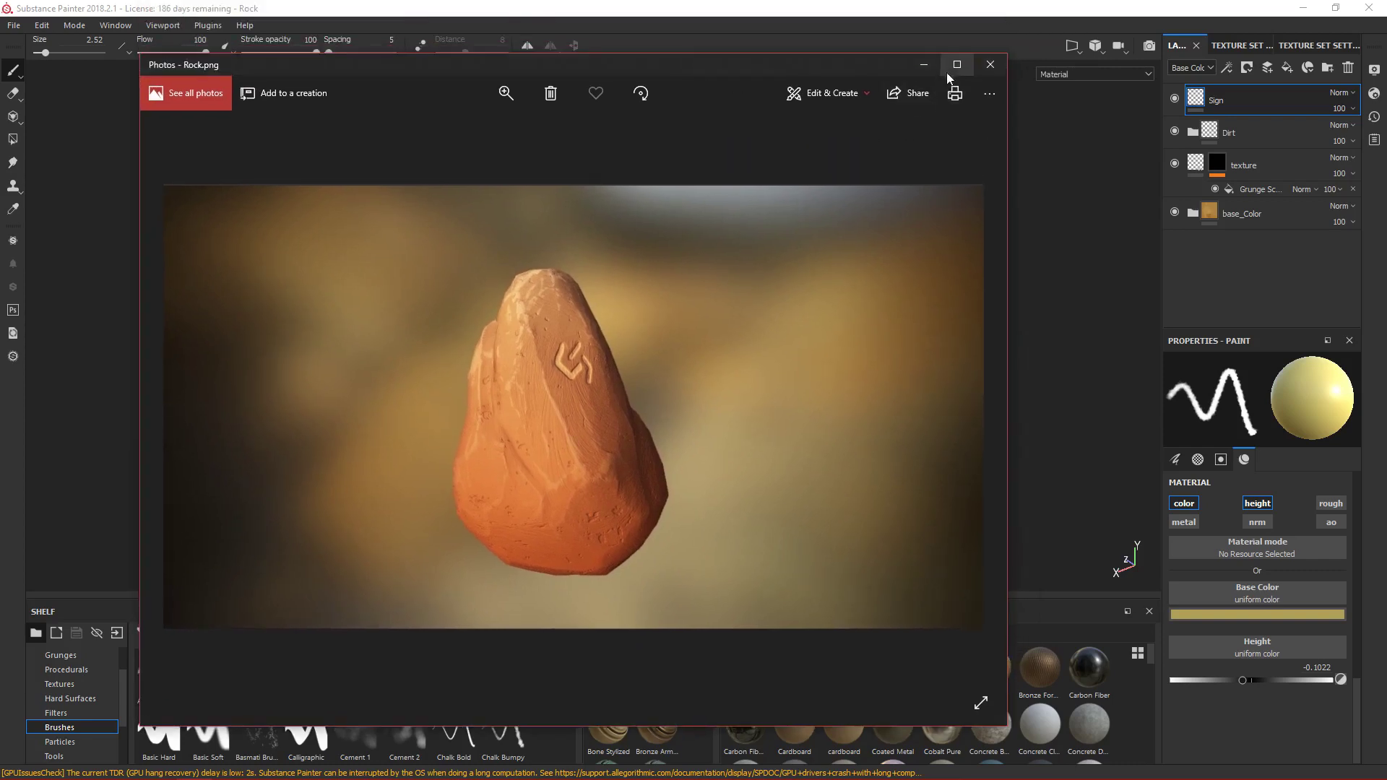
{"action": "left_click", "coordinate": [956, 65]}
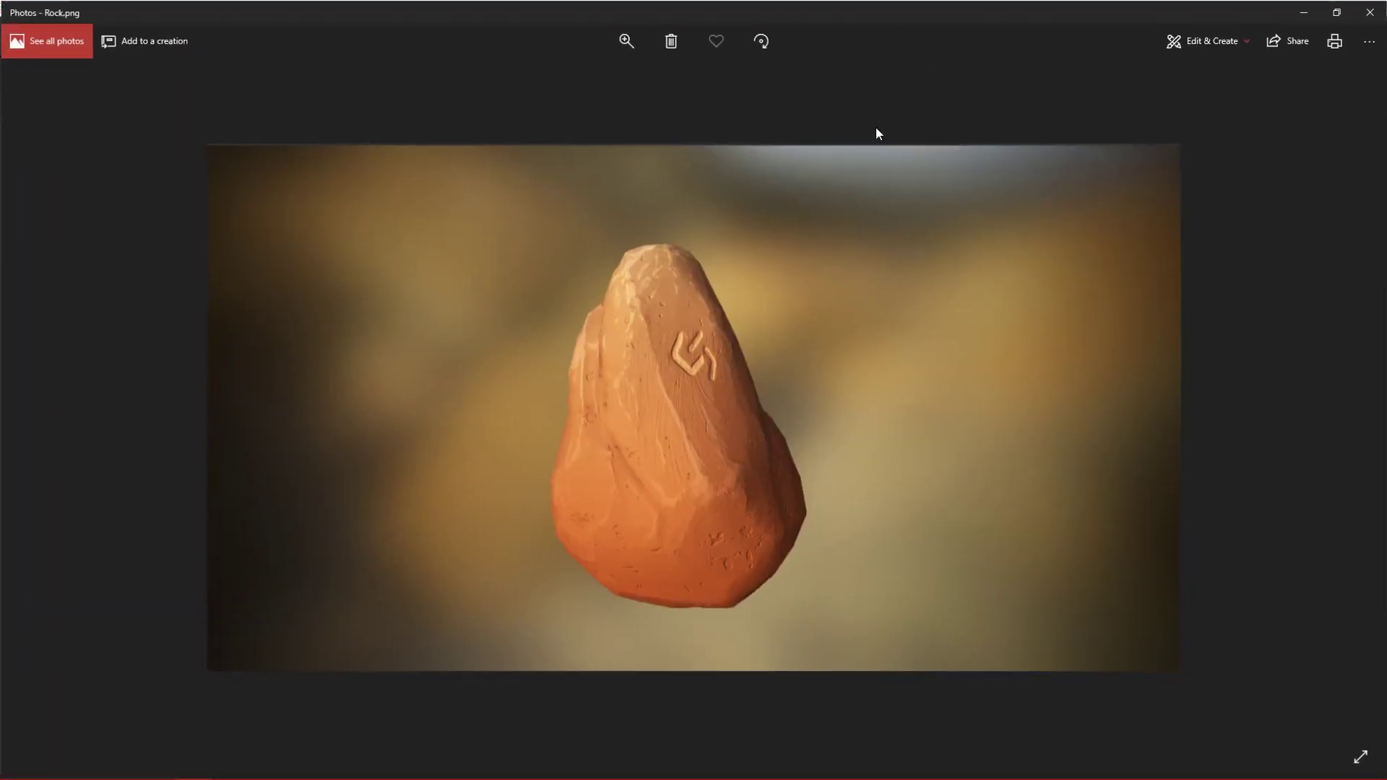
{"action": "left_click", "coordinate": [625, 41]}
{"action": "left_click_drag", "start_coordinate": [567, 80], "coordinate": [658, 178]}
{"action": "left_click_drag", "start_coordinate": [597, 398], "coordinate": [630, 405]}
{"action": "key", "text": "alt+Tab"}
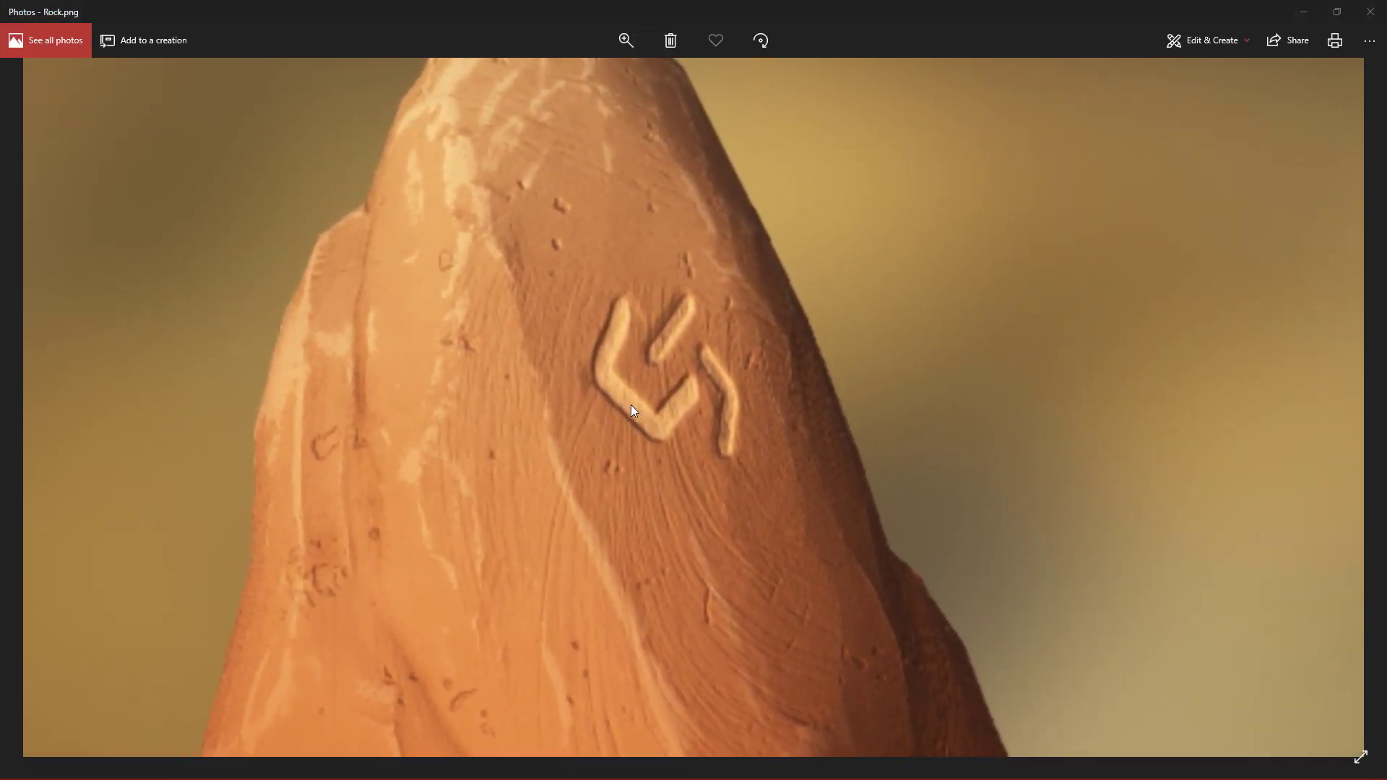
{"action": "key", "text": "alt+Tab"}
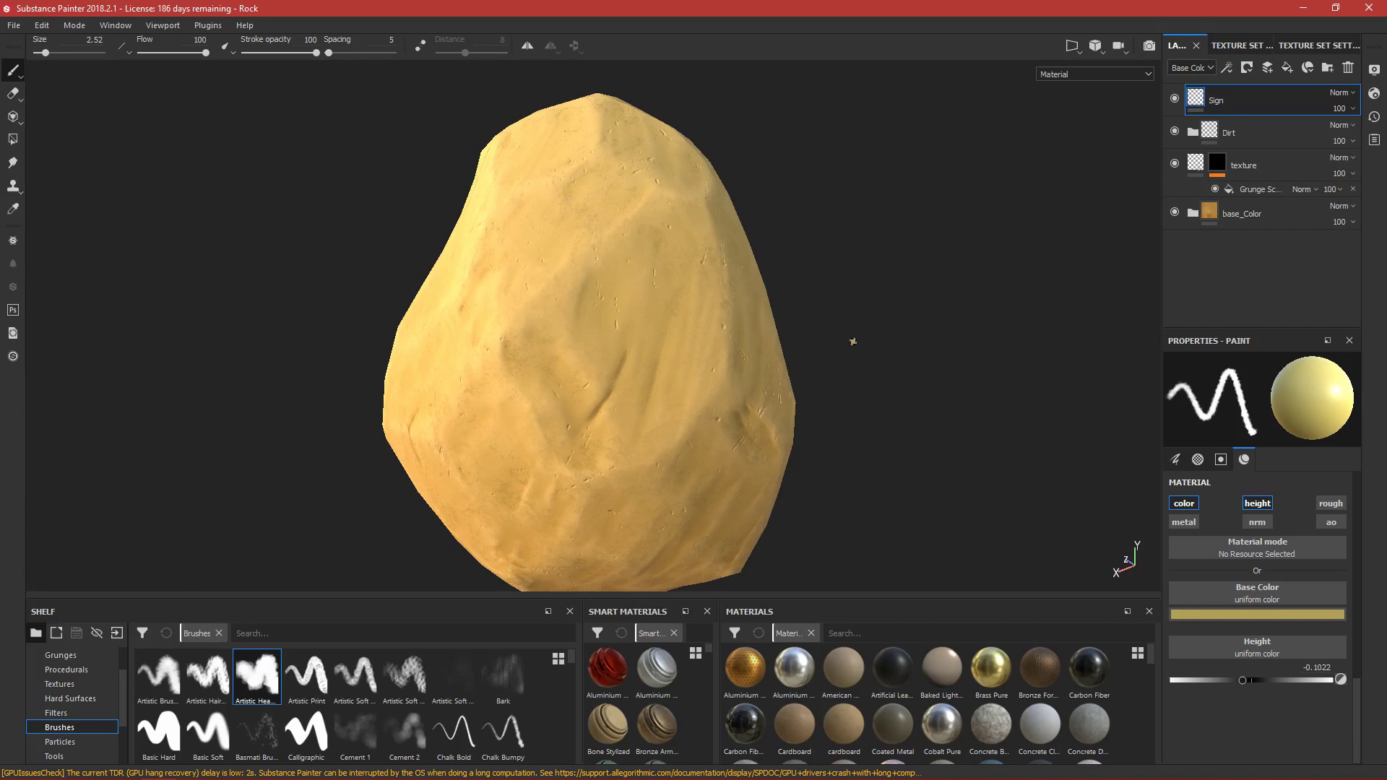
Step: Close in on the rock's front face, then paint and undo a jagged test stroke
{"action": "left_click_drag", "start_coordinate": [850, 342], "coordinate": [1084, 303], "text": "alt"}
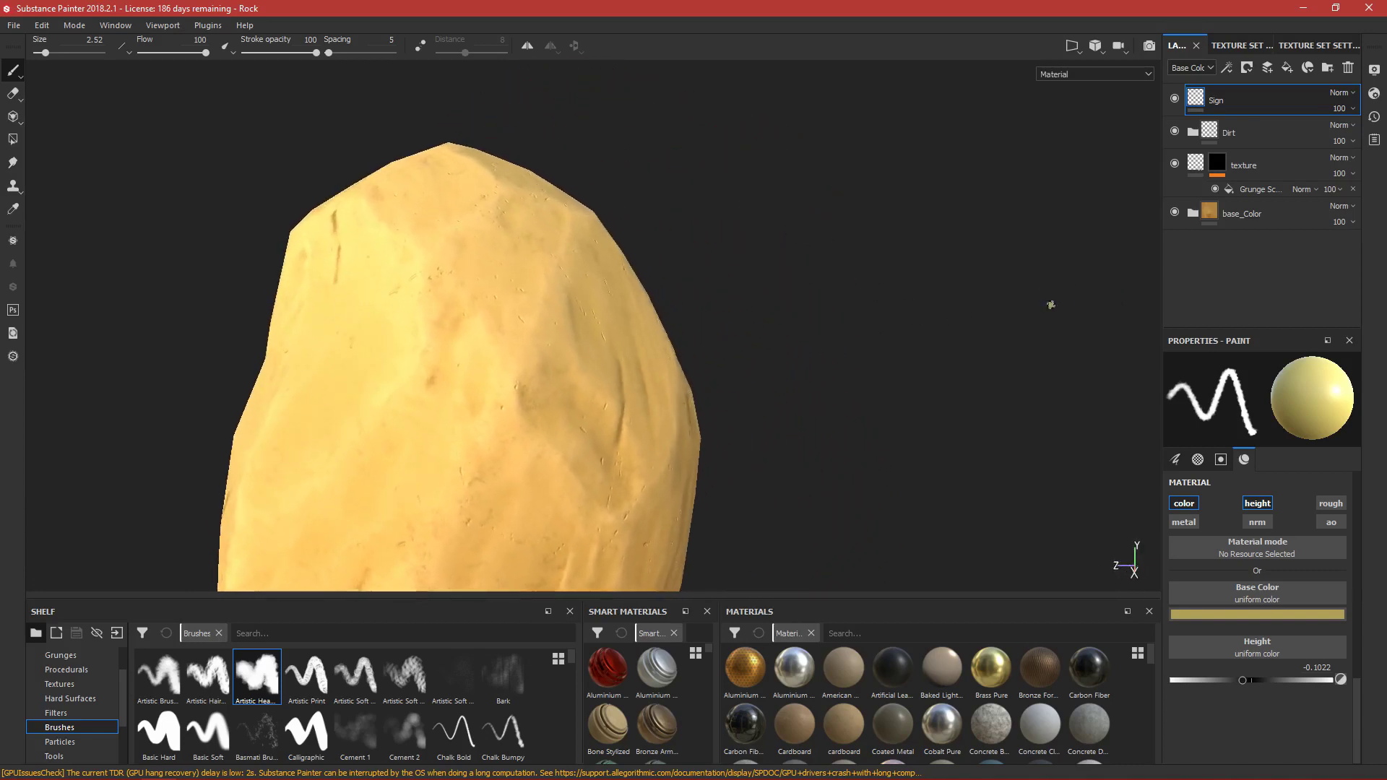
{"action": "mouse_move", "coordinate": [843, 336]}
{"action": "left_mouse_down", "text": "alt"}
{"action": "mouse_move", "coordinate": [635, 328]}
{"action": "mouse_move", "coordinate": [607, 385]}
{"action": "mouse_move", "coordinate": [665, 347]}
{"action": "mouse_move", "coordinate": [664, 376]}
{"action": "left_mouse_up", "text": "alt"}
{"action": "left_click_drag", "start_coordinate": [654, 325], "coordinate": [655, 351], "text": "ctrl+alt"}
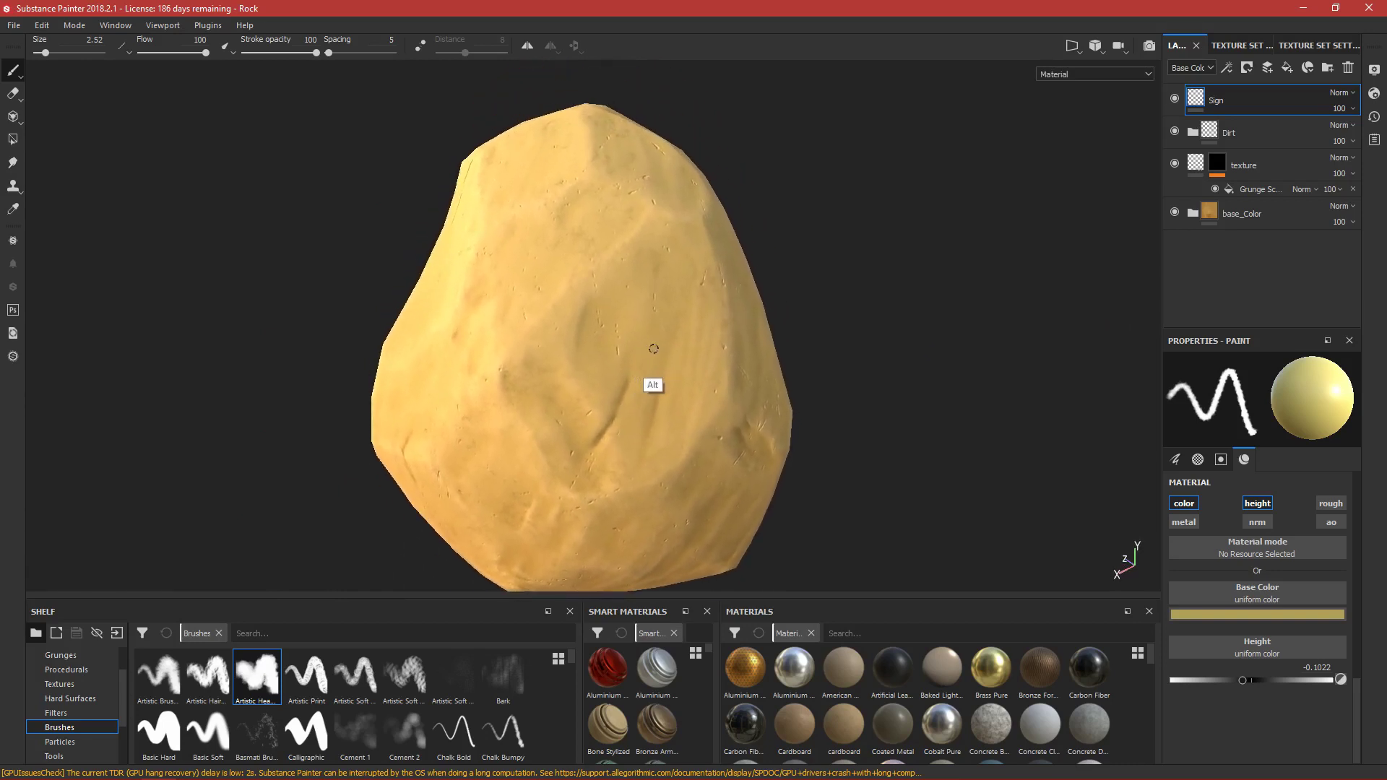
{"action": "mouse_move", "coordinate": [624, 380]}
{"action": "right_mouse_down", "text": "alt"}
{"action": "mouse_move", "coordinate": [628, 353]}
{"action": "mouse_move", "coordinate": [632, 511]}
{"action": "mouse_move", "coordinate": [652, 501]}
{"action": "right_mouse_up", "text": "alt"}
{"action": "left_click_drag", "start_coordinate": [651, 500], "coordinate": [659, 415], "text": "ctrl+alt"}
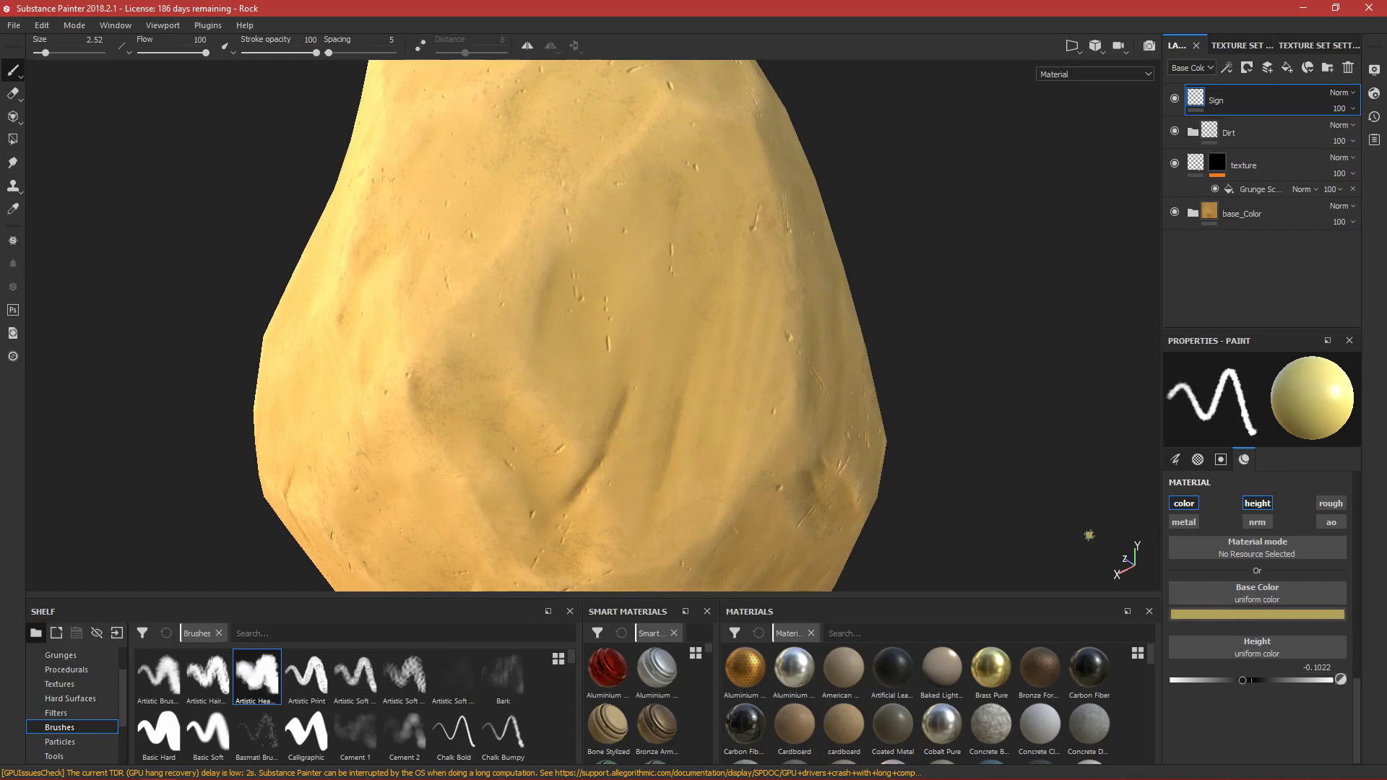
{"action": "mouse_move", "coordinate": [649, 274]}
{"action": "left_mouse_down"}
{"action": "mouse_move", "coordinate": [619, 340]}
{"action": "mouse_move", "coordinate": [666, 252]}
{"action": "left_mouse_up"}
{"action": "key", "text": "ctrl+z"}
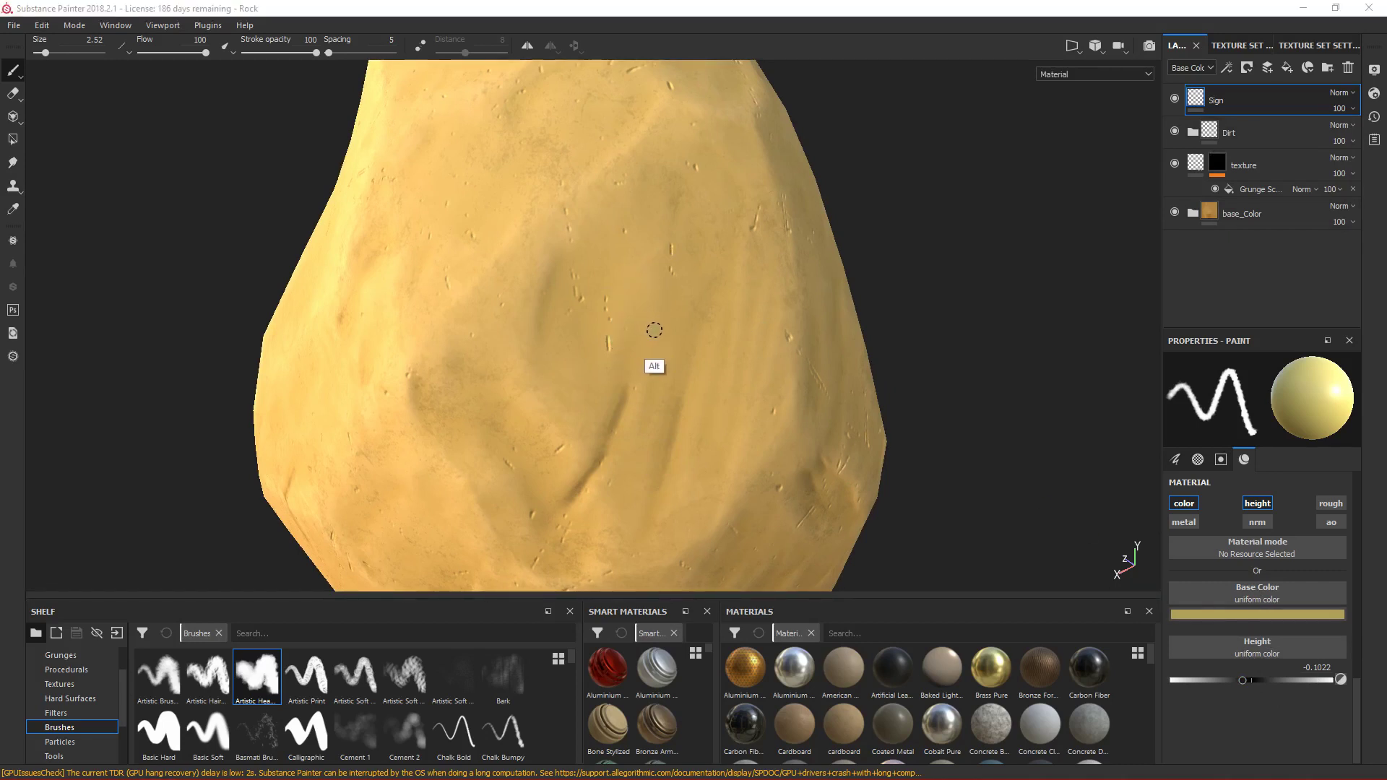
Step: Glance at the zoomed Rock.png logo, then switch back to Substance Painter
{"action": "key", "text": "alt+Tab"}
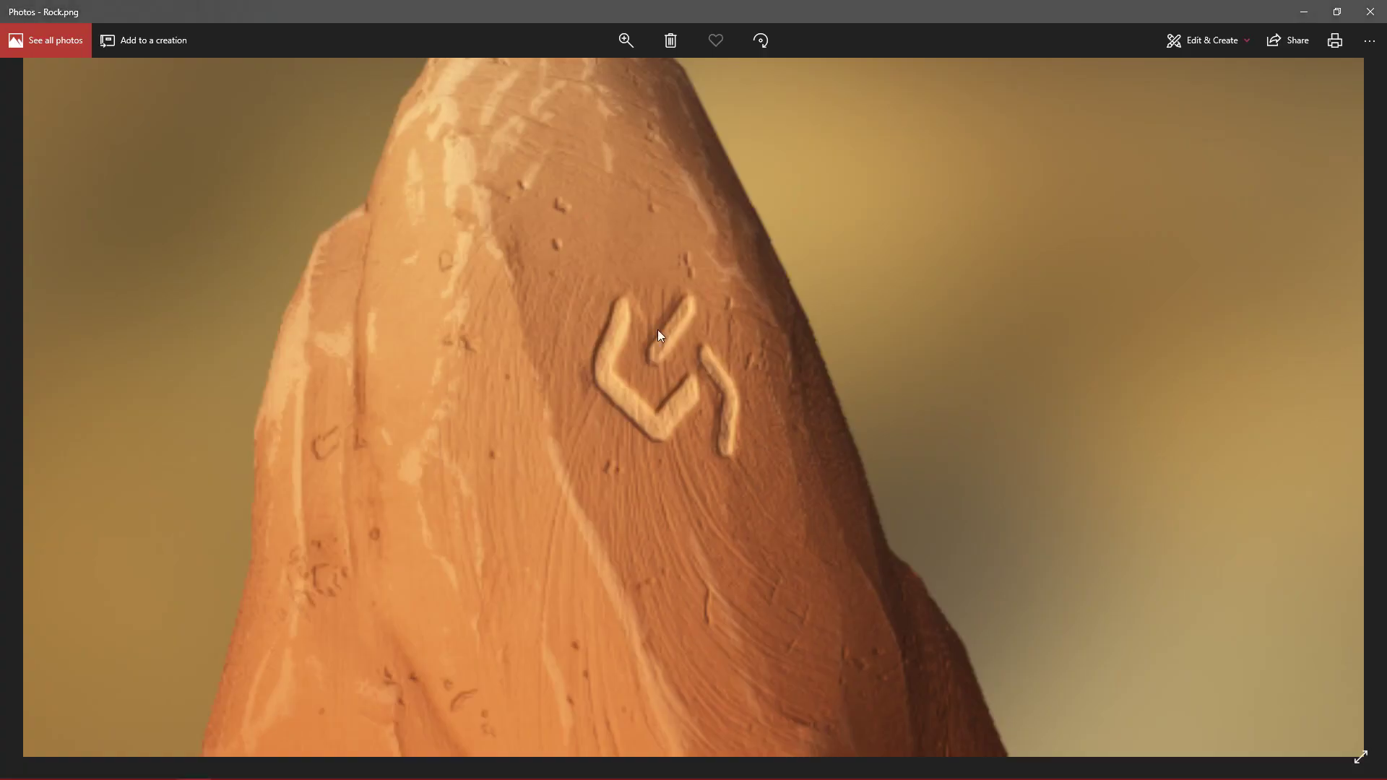
{"action": "key", "text": "alt+Tab"}
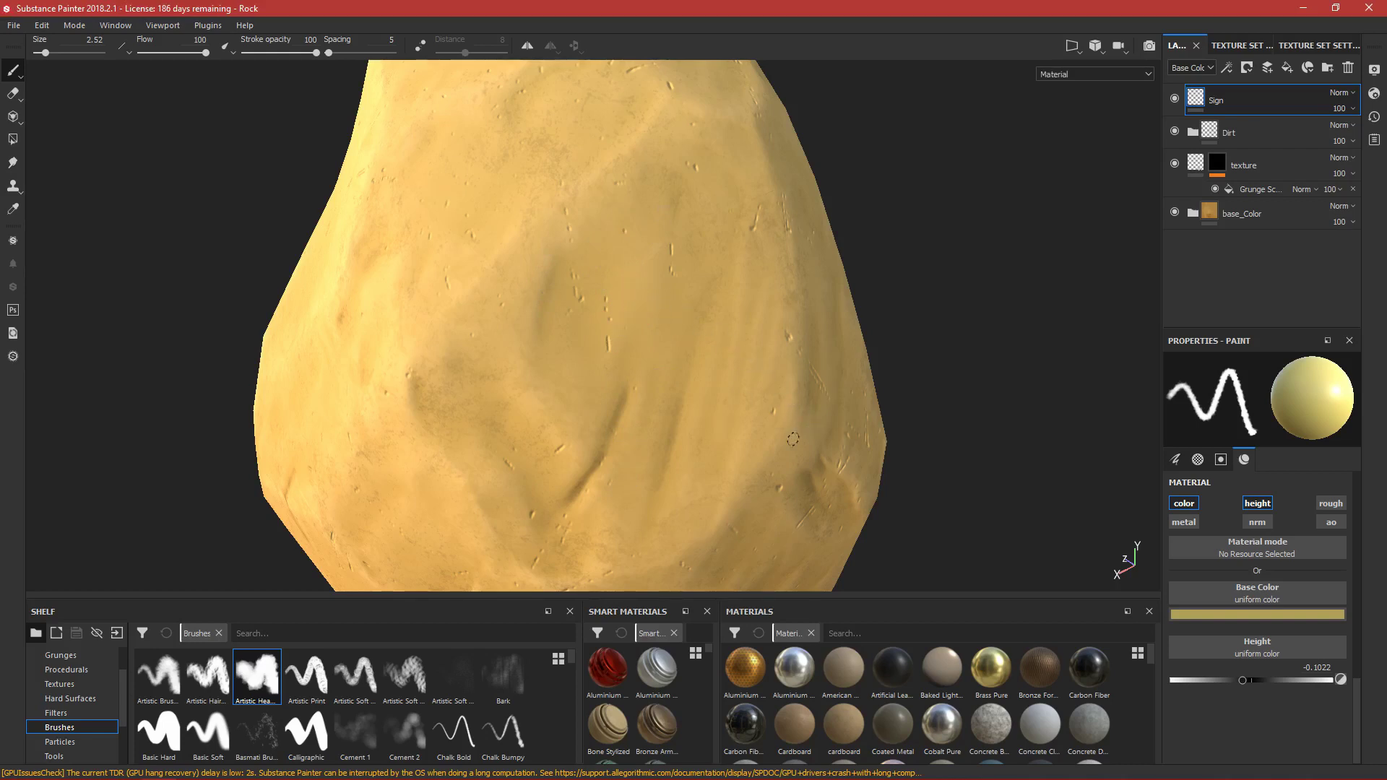
Step: Set the brush size to 3.98 and paint the two angled pale logo strokes on the Sign layer, undoing misplaced strokes
{"action": "left_click_drag", "start_coordinate": [1353, 696], "coordinate": [1342, 493]}
{"action": "left_click_drag", "start_coordinate": [1197, 517], "coordinate": [1201, 515]}
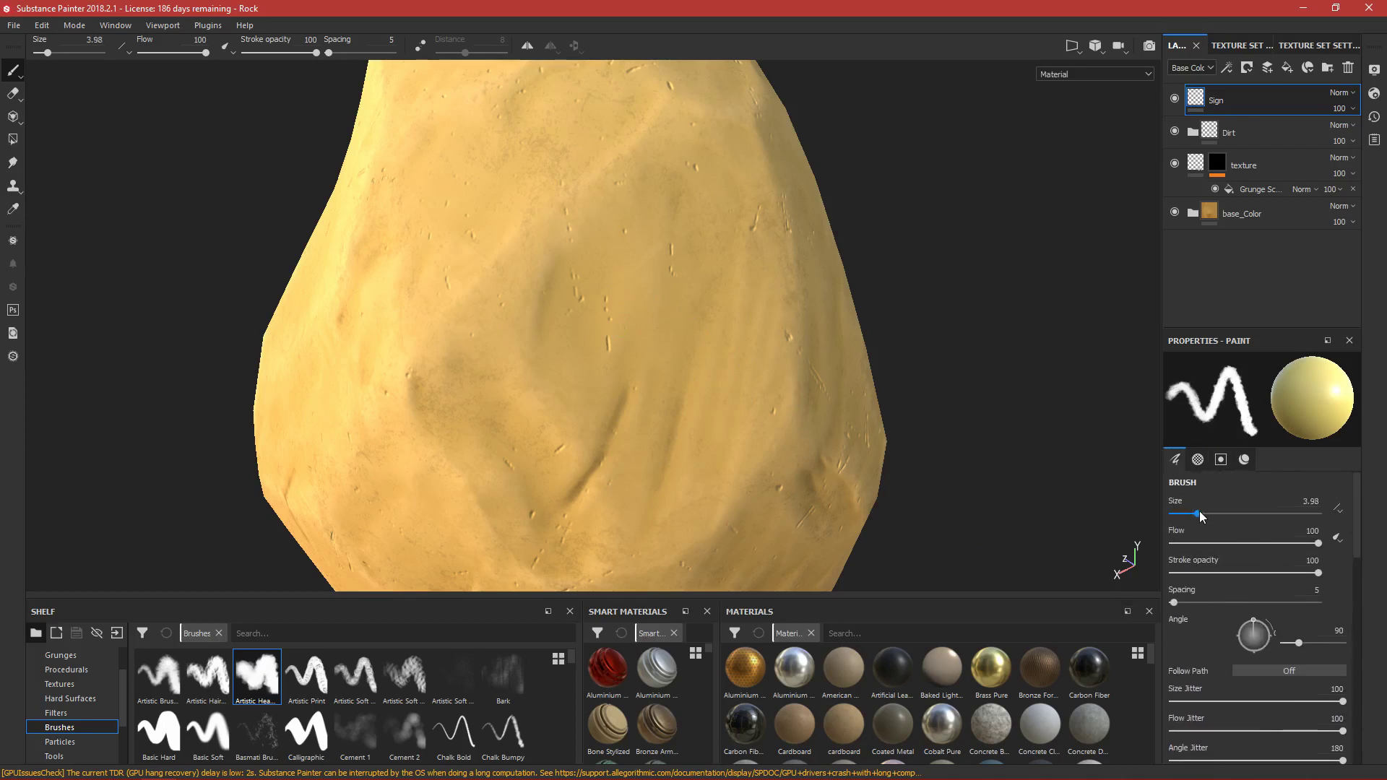
{"action": "mouse_move", "coordinate": [680, 221]}
{"action": "left_mouse_down"}
{"action": "mouse_move", "coordinate": [603, 328]}
{"action": "mouse_move", "coordinate": [642, 393]}
{"action": "mouse_move", "coordinate": [710, 352]}
{"action": "mouse_move", "coordinate": [716, 287]}
{"action": "left_mouse_up"}
{"action": "key", "text": "ctrl+z"}
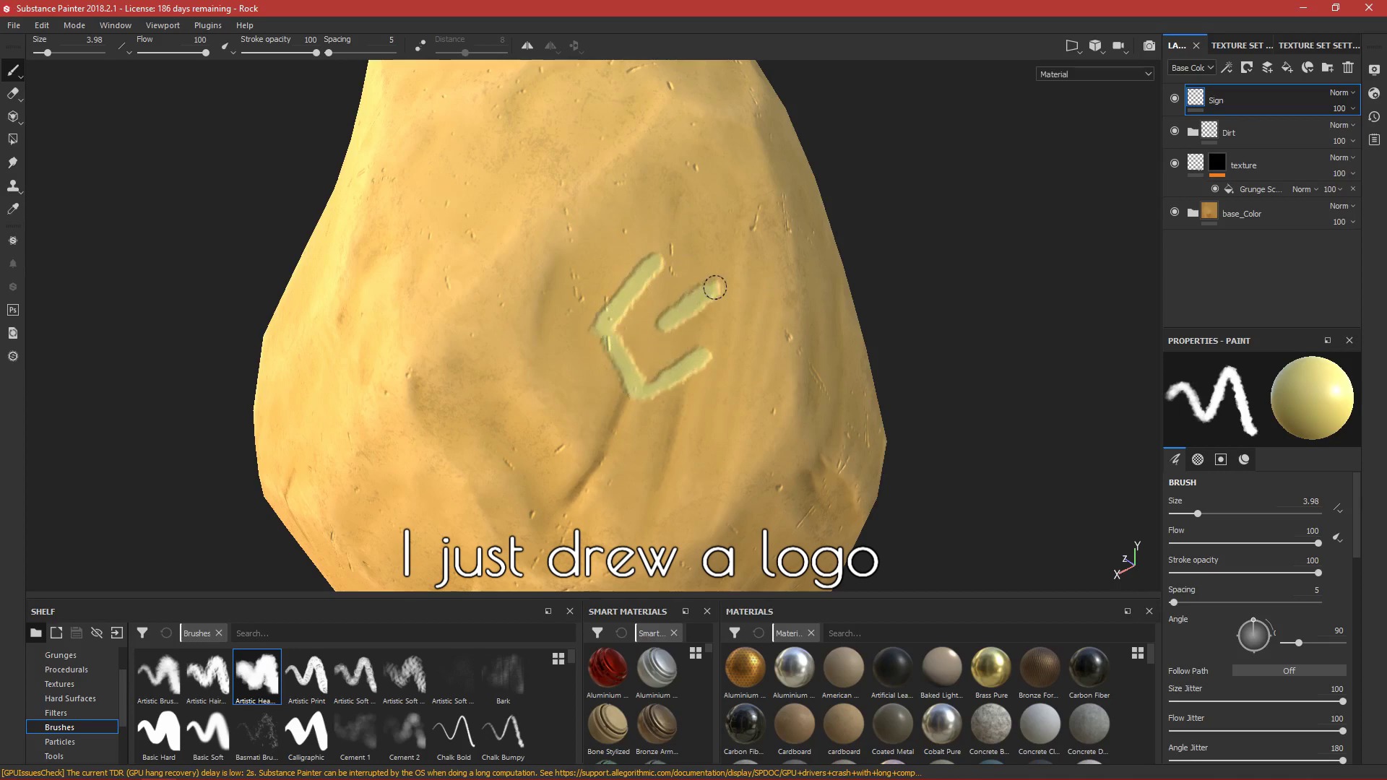
{"action": "left_click_drag", "start_coordinate": [737, 342], "coordinate": [723, 419]}
{"action": "key", "text": "ctrl+z"}
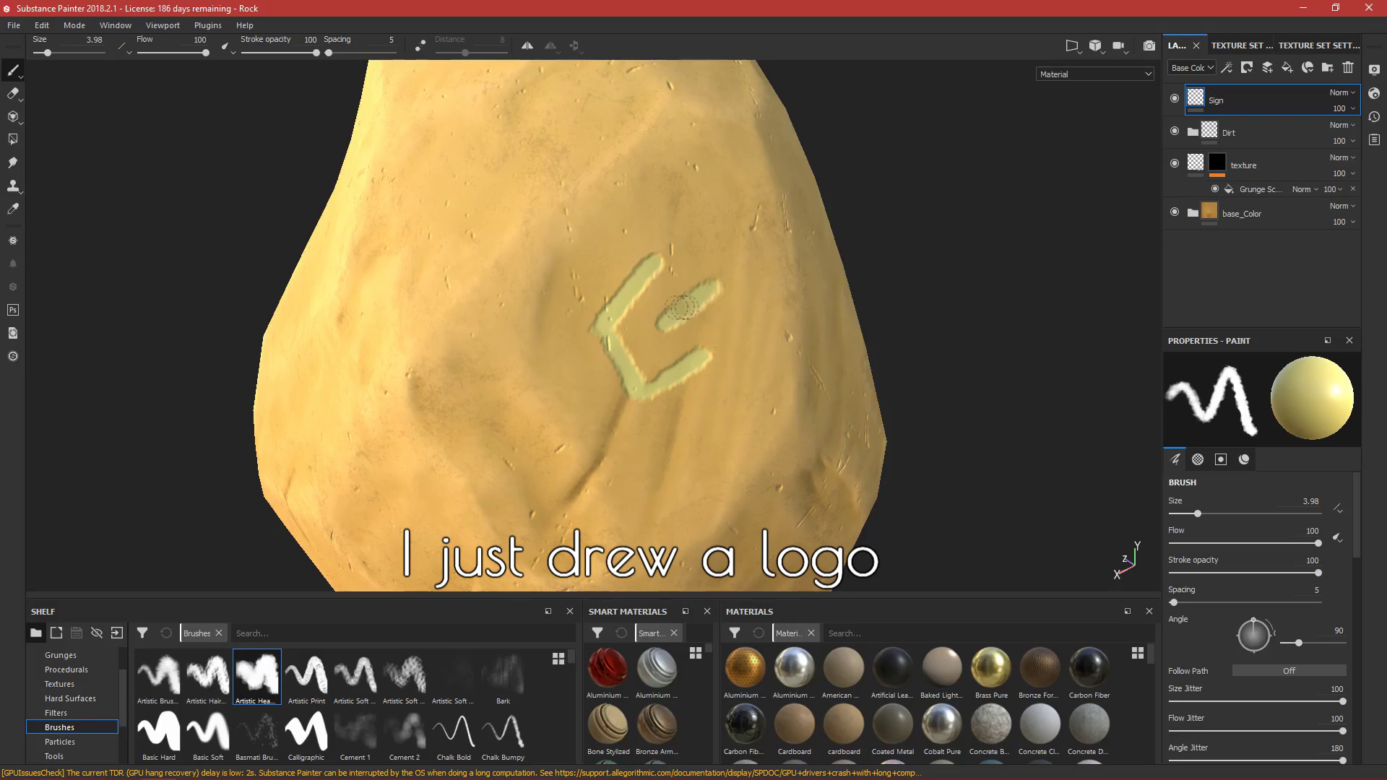
{"action": "left_click_drag", "start_coordinate": [679, 308], "coordinate": [730, 271]}
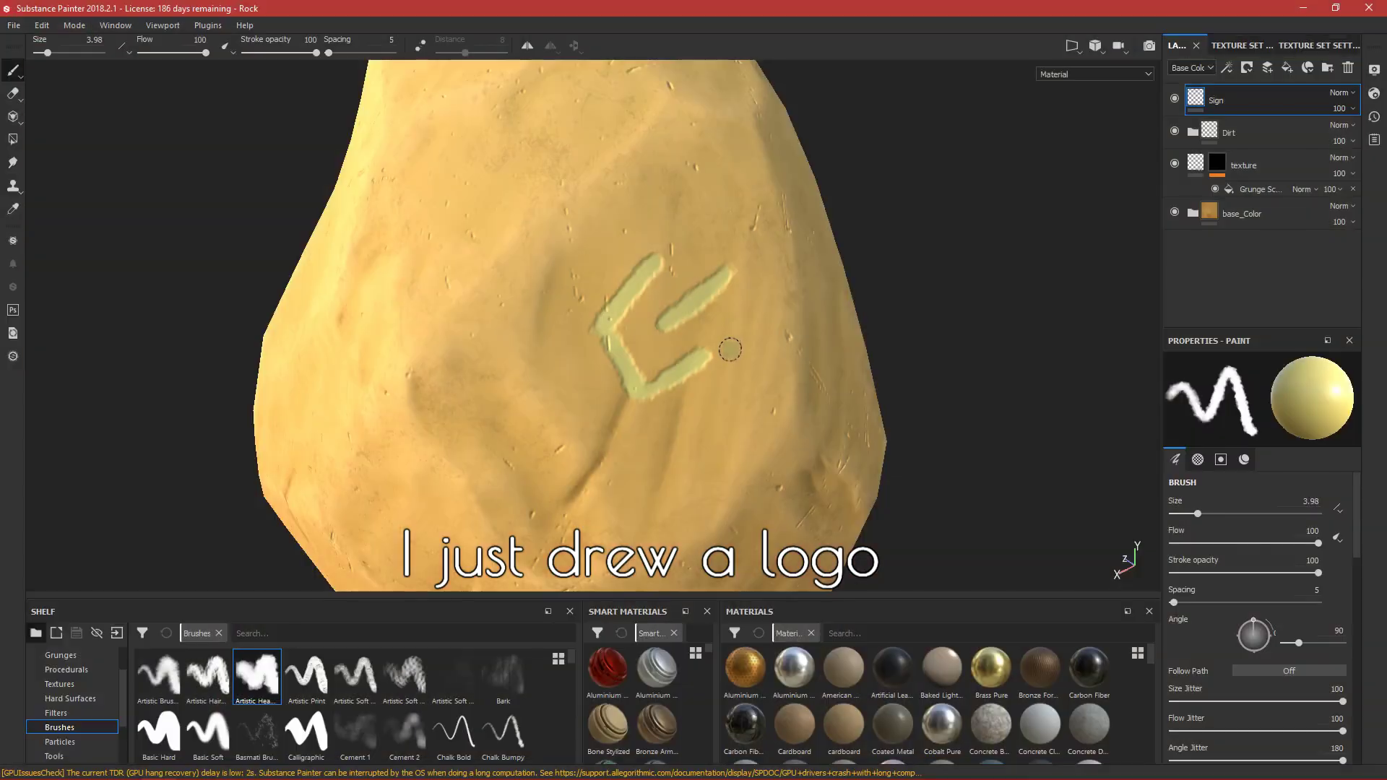
{"action": "mouse_move", "coordinate": [723, 328]}
{"action": "left_mouse_down"}
{"action": "mouse_move", "coordinate": [747, 351]}
{"action": "mouse_move", "coordinate": [728, 411]}
{"action": "left_mouse_up"}
{"action": "left_click_drag", "start_coordinate": [716, 312], "coordinate": [733, 333]}
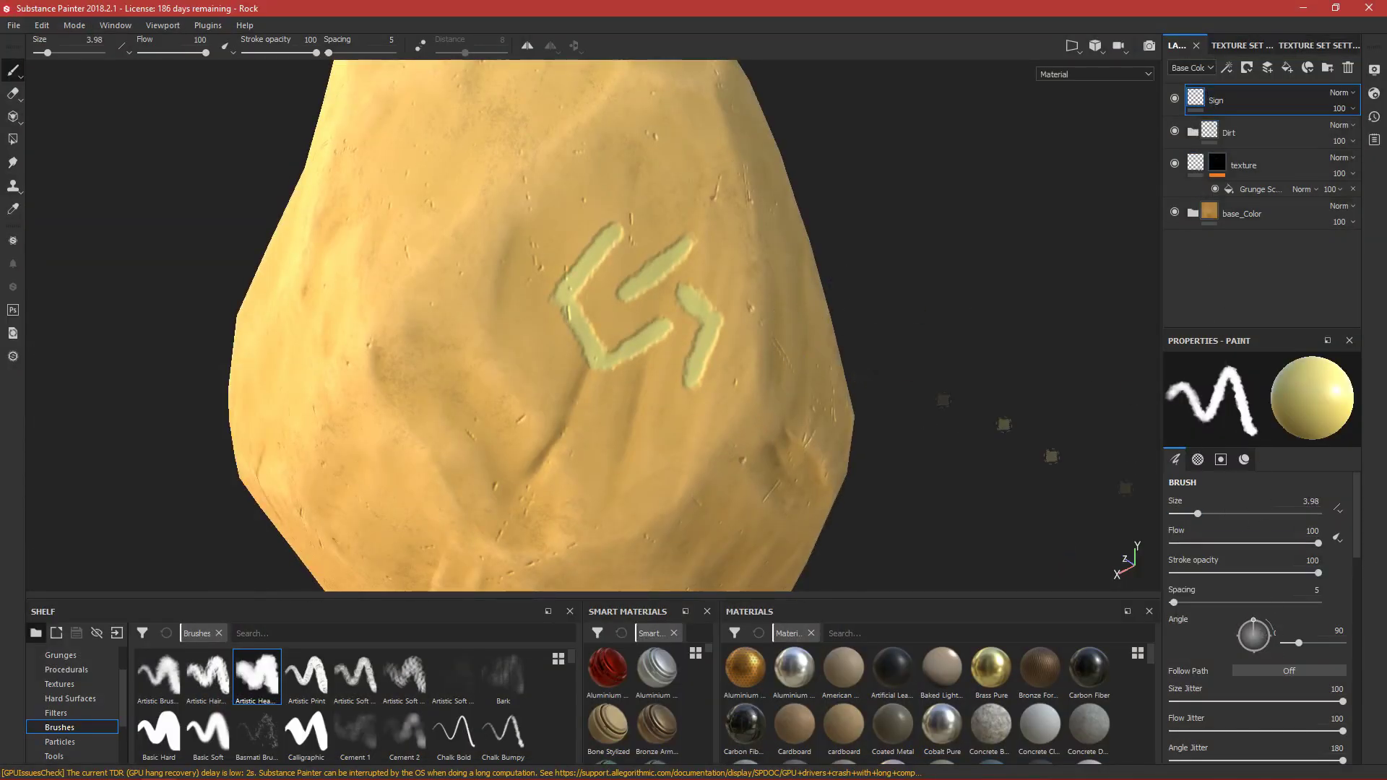
Step: Set the brush Size to follow Pen pressure and test a dab beside the sign
{"action": "scroll", "coordinate": [1359, 599], "scroll_direction": "down", "scroll_amount": 3}
{"action": "scroll", "coordinate": [1359, 603], "scroll_direction": "up", "scroll_amount": 5}
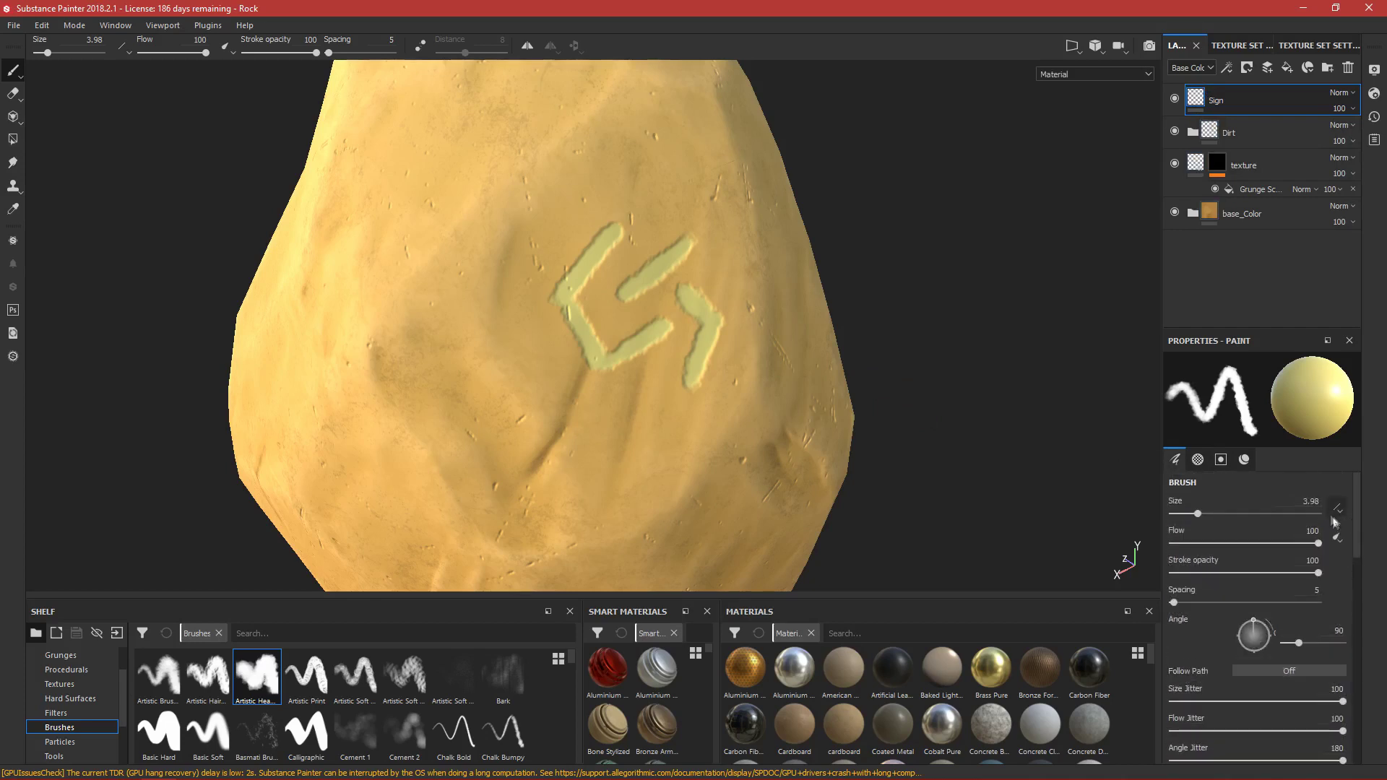
{"action": "left_click", "coordinate": [1336, 510]}
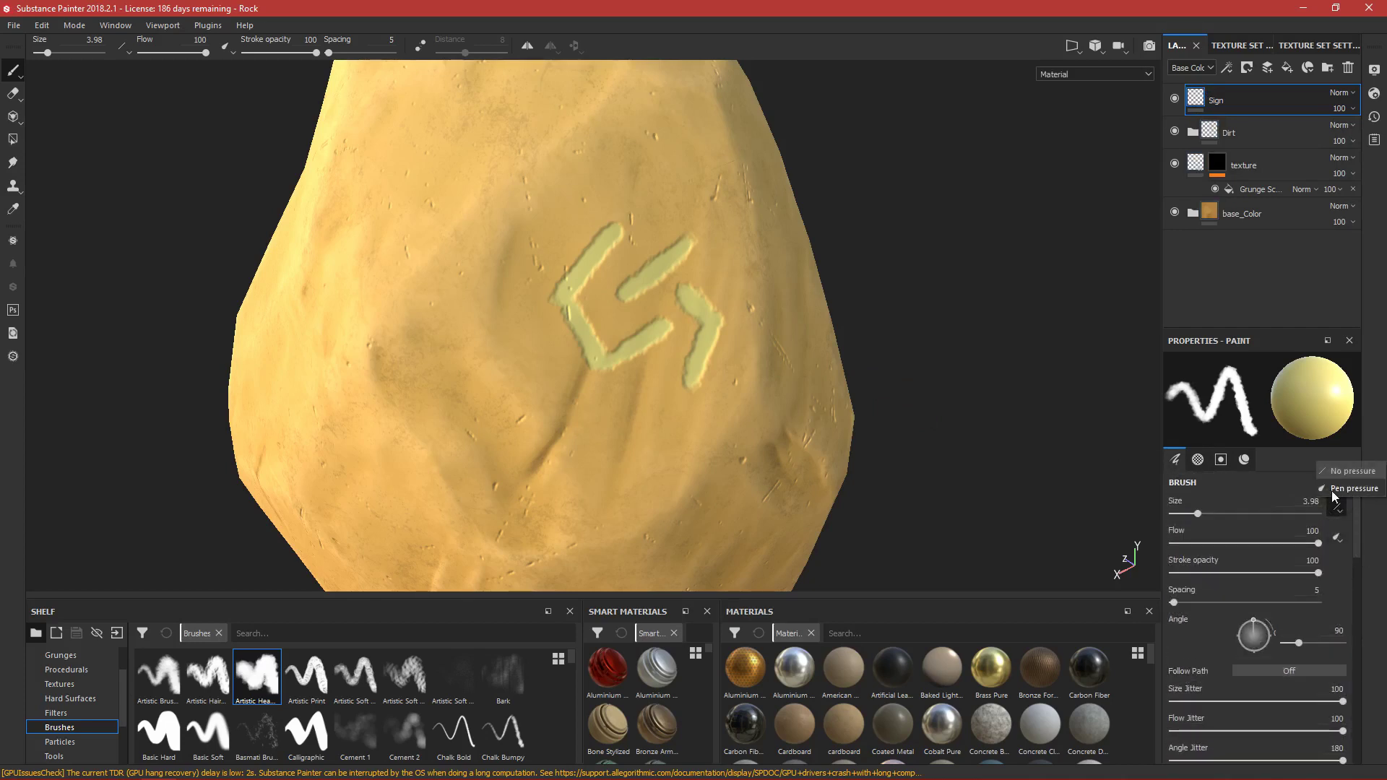
{"action": "left_click", "coordinate": [1336, 485]}
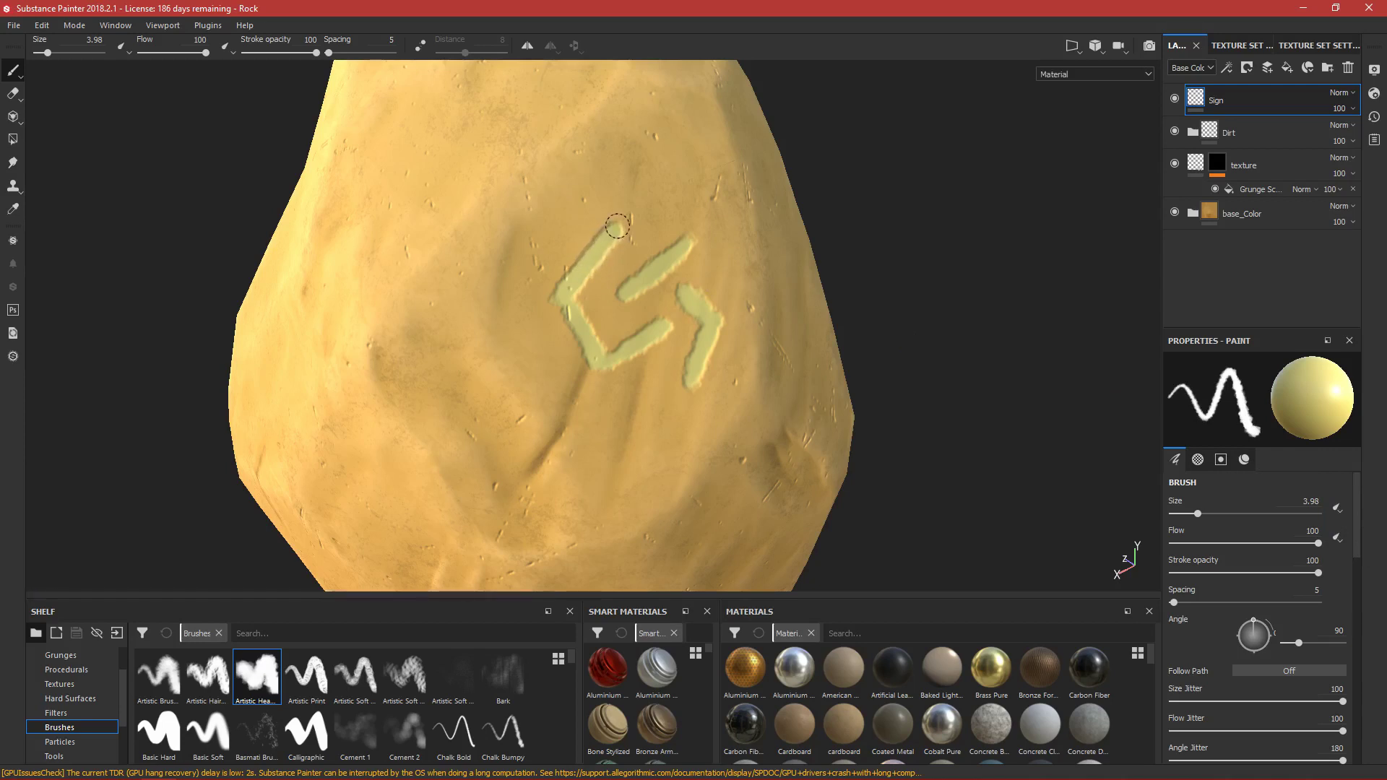
{"action": "left_click", "coordinate": [628, 243]}
Step: Set the Sign brush Height to -0.1733 and retrace the logo's strokes to deepen them
{"action": "mouse_move", "coordinate": [1355, 562]}
{"action": "left_mouse_down"}
{"action": "mouse_move", "coordinate": [1350, 730]}
{"action": "mouse_move", "coordinate": [1272, 723]}
{"action": "left_mouse_up"}
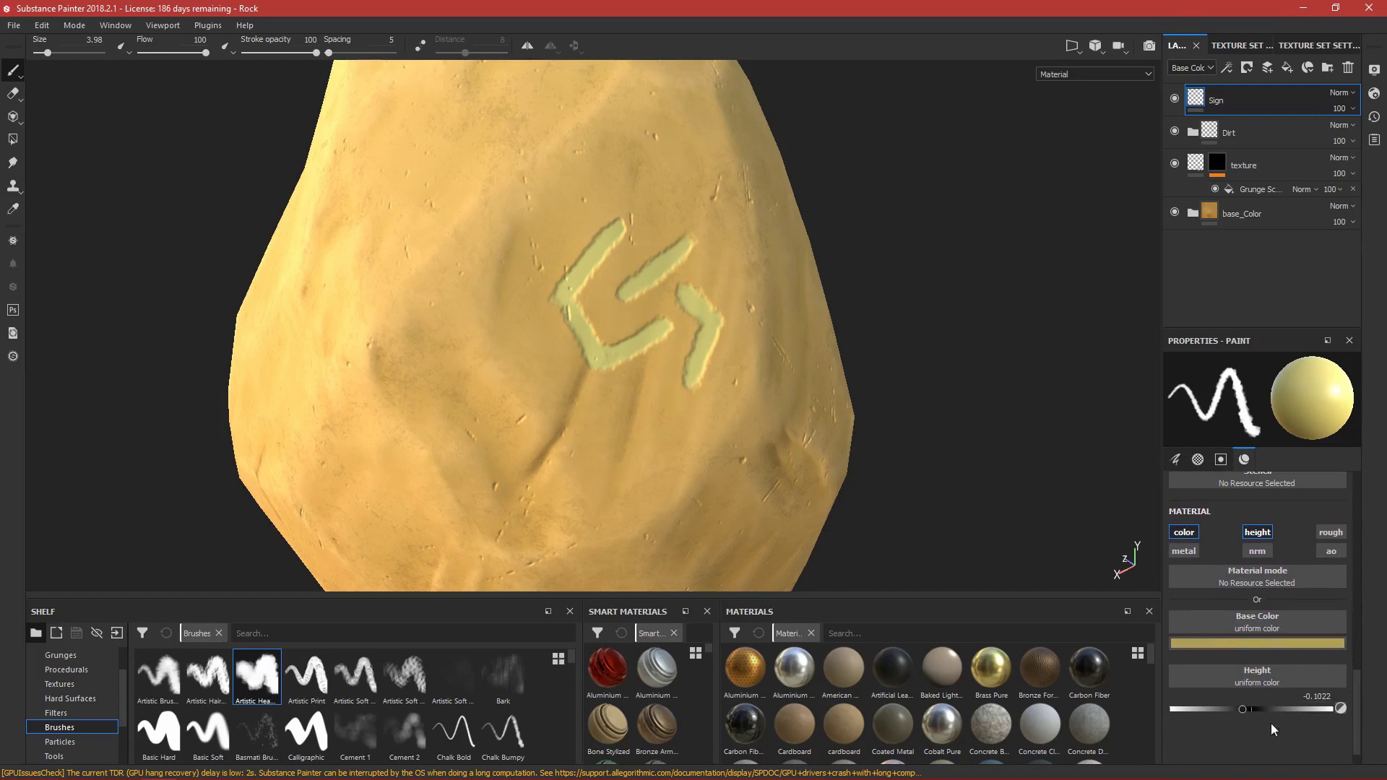
{"action": "right_click", "coordinate": [1237, 709]}
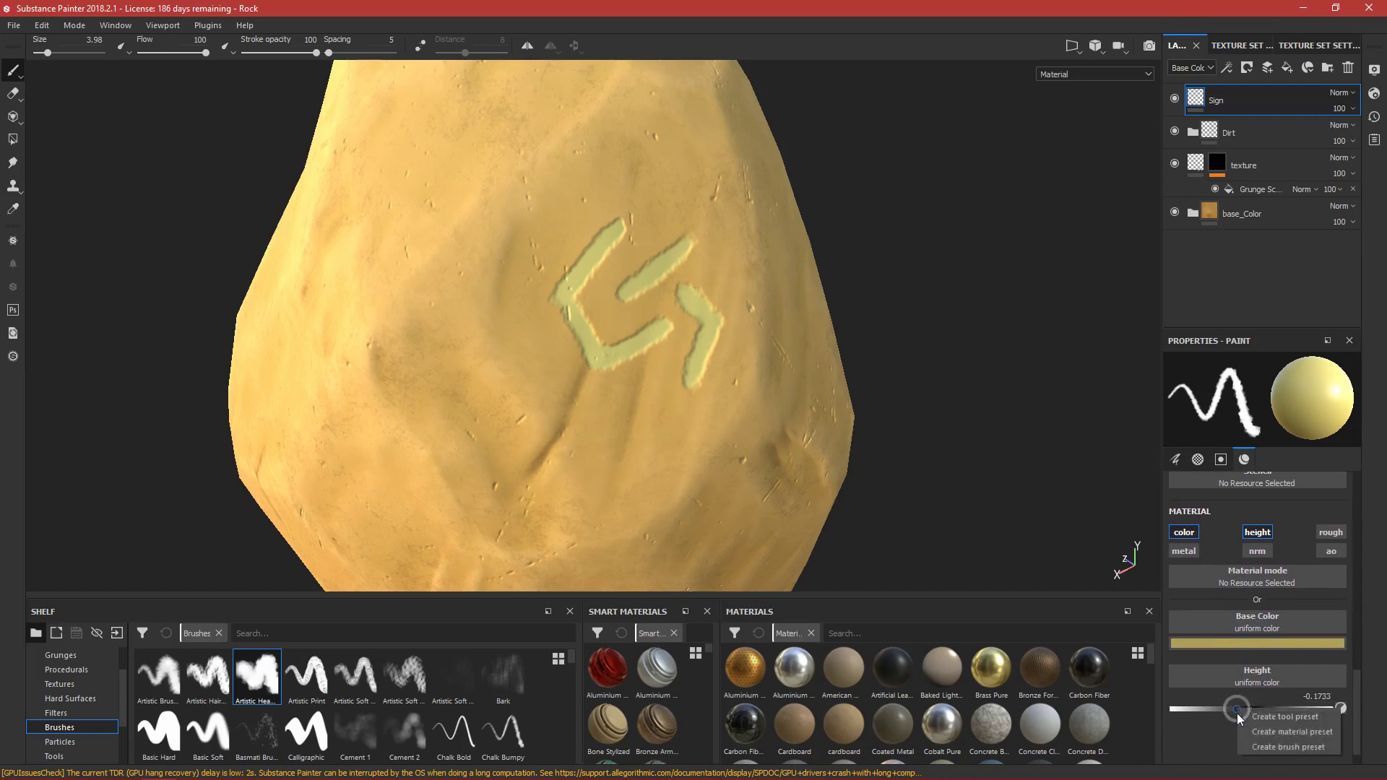
{"action": "left_click", "coordinate": [1201, 734]}
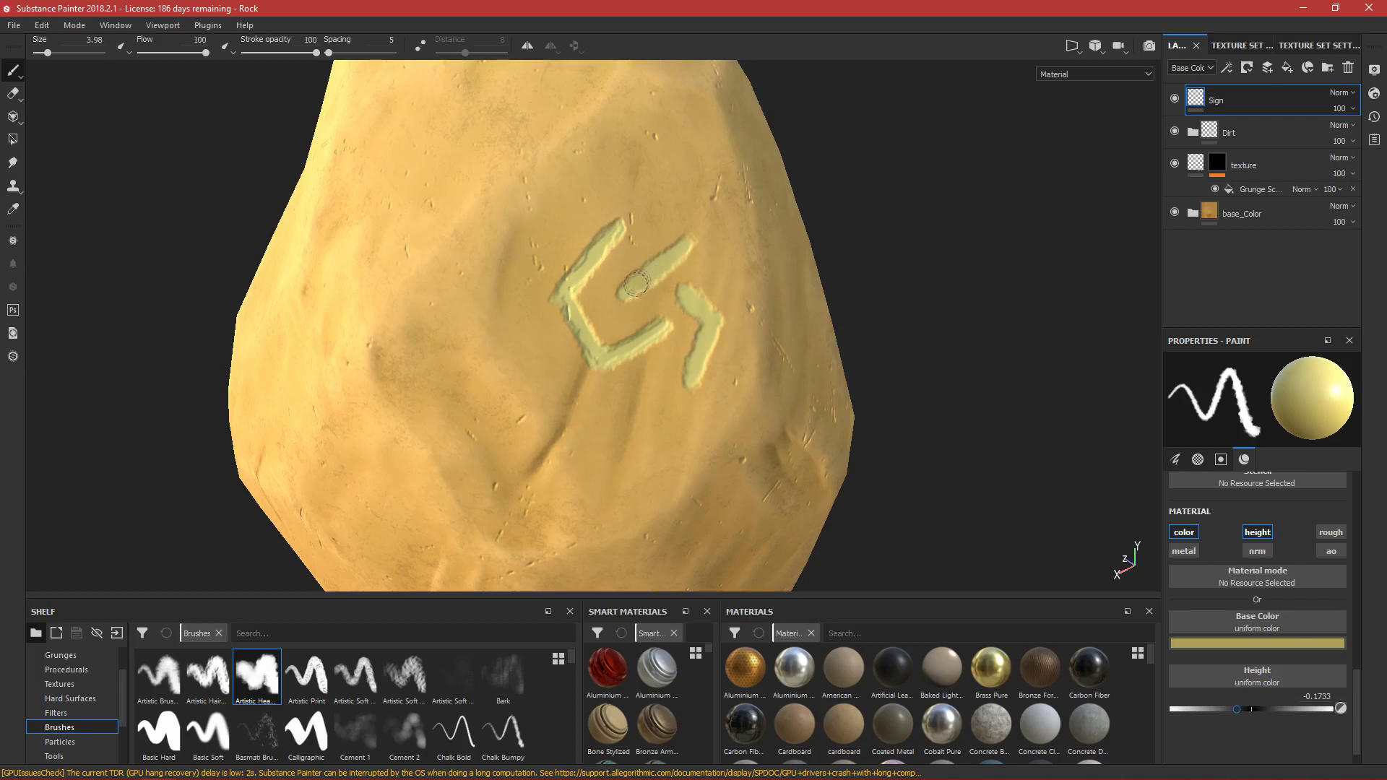
{"action": "mouse_move", "coordinate": [631, 289]}
{"action": "left_mouse_down"}
{"action": "mouse_move", "coordinate": [687, 246]}
{"action": "mouse_move", "coordinate": [630, 290]}
{"action": "mouse_move", "coordinate": [711, 316]}
{"action": "mouse_move", "coordinate": [685, 290]}
{"action": "mouse_move", "coordinate": [697, 363]}
{"action": "left_mouse_up"}
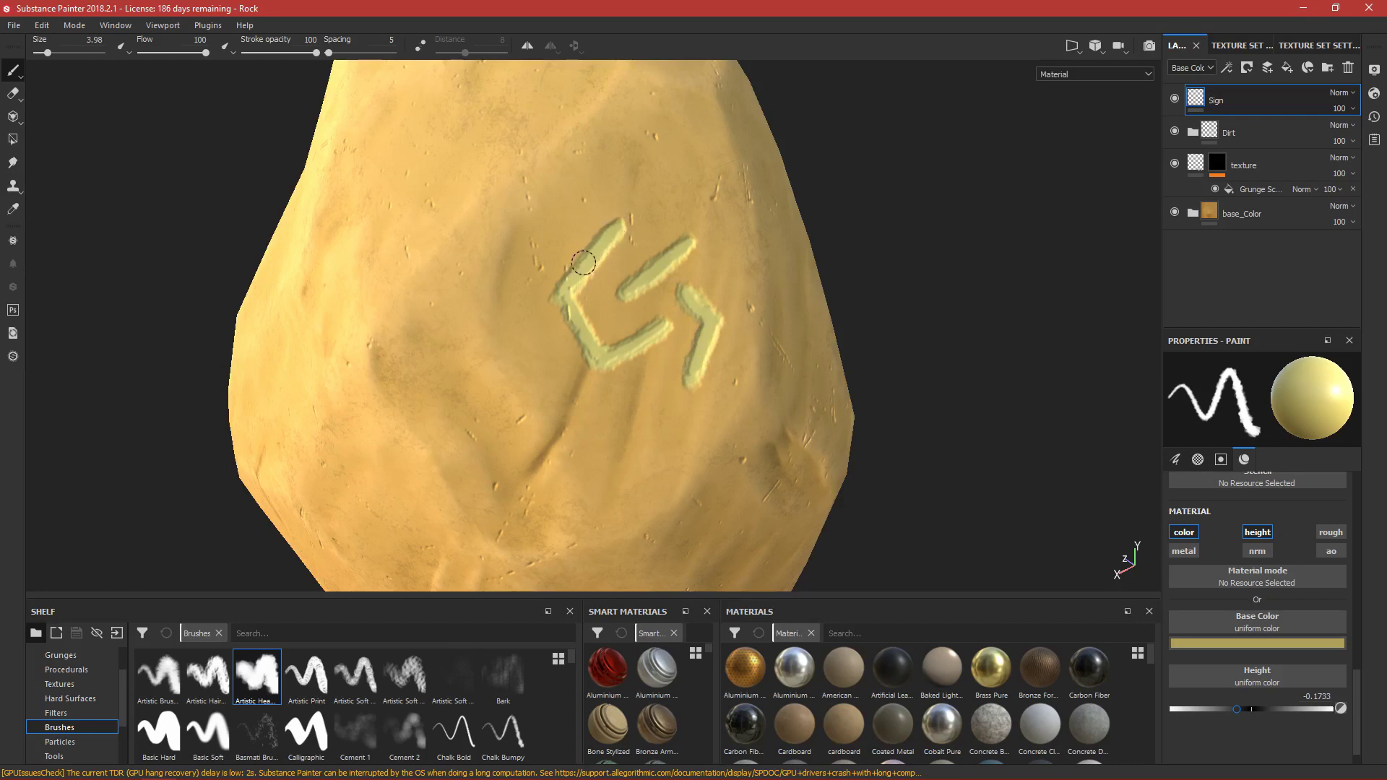
Step: Pan, zoom and rotate the camera to view the whole rock with its engraved sign
{"action": "key", "text": "ctrl"}
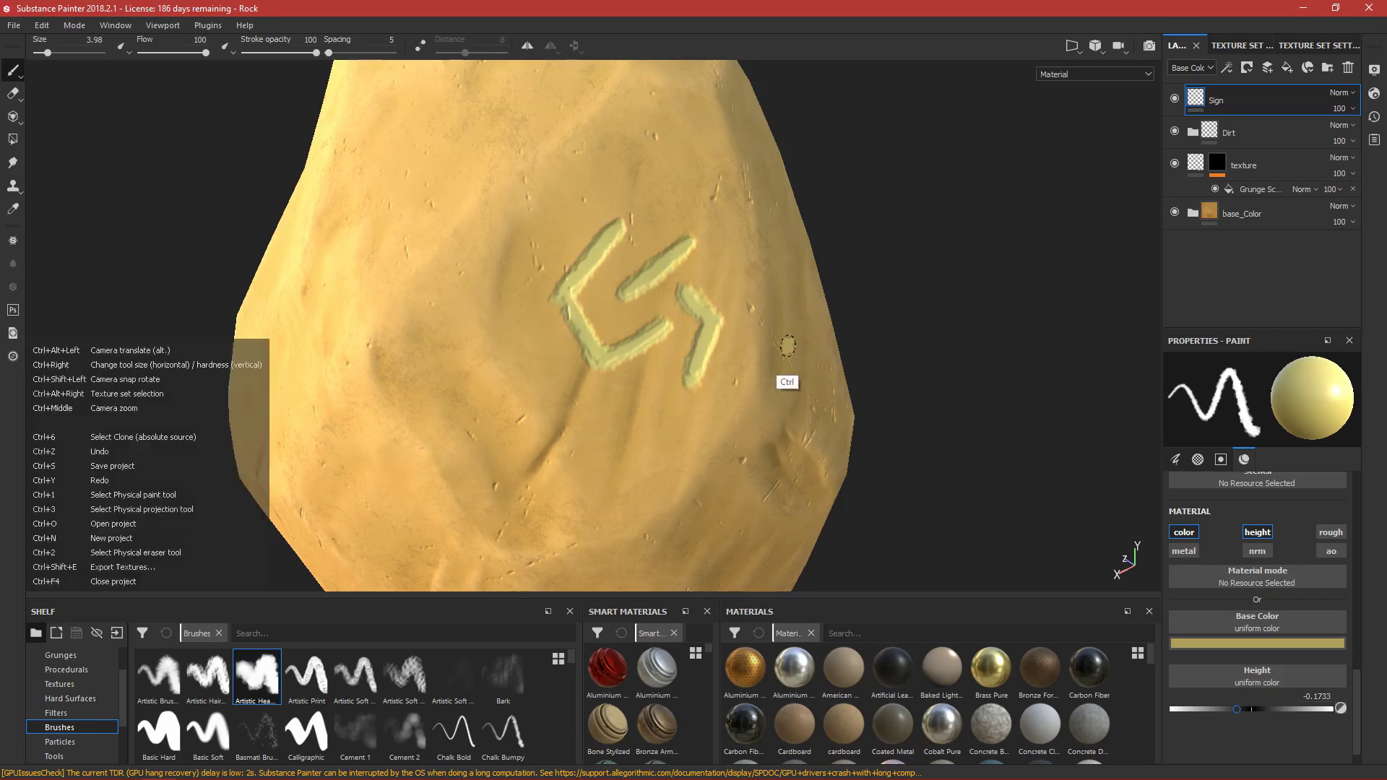
{"action": "left_click_drag", "start_coordinate": [792, 313], "coordinate": [774, 340], "text": "ctrl+alt"}
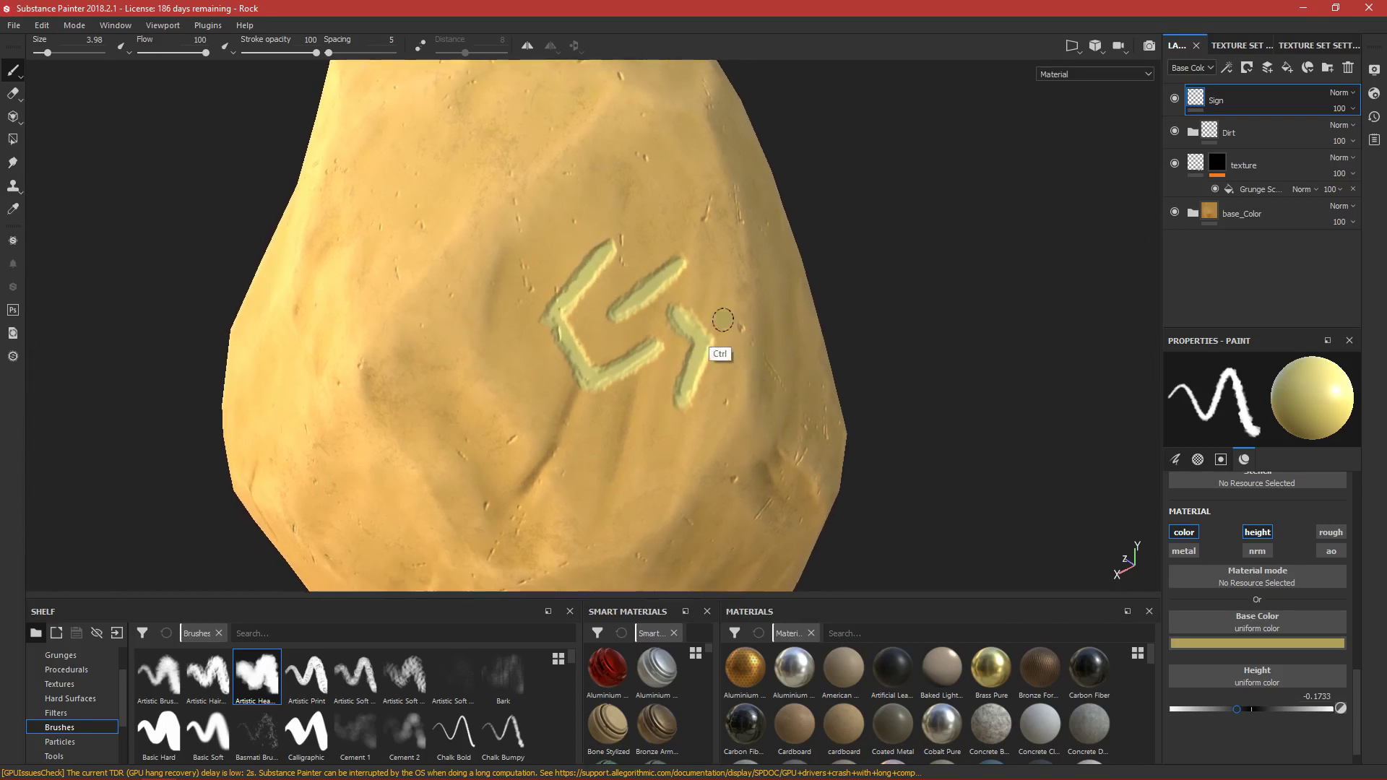
{"action": "mouse_move", "coordinate": [657, 362]}
{"action": "right_mouse_down", "text": "alt"}
{"action": "mouse_move", "coordinate": [651, 422]}
{"action": "mouse_move", "coordinate": [679, 319]}
{"action": "mouse_move", "coordinate": [674, 133]}
{"action": "mouse_move", "coordinate": [677, 378]}
{"action": "mouse_move", "coordinate": [660, 385]}
{"action": "mouse_move", "coordinate": [661, 340]}
{"action": "right_mouse_up", "text": "alt"}
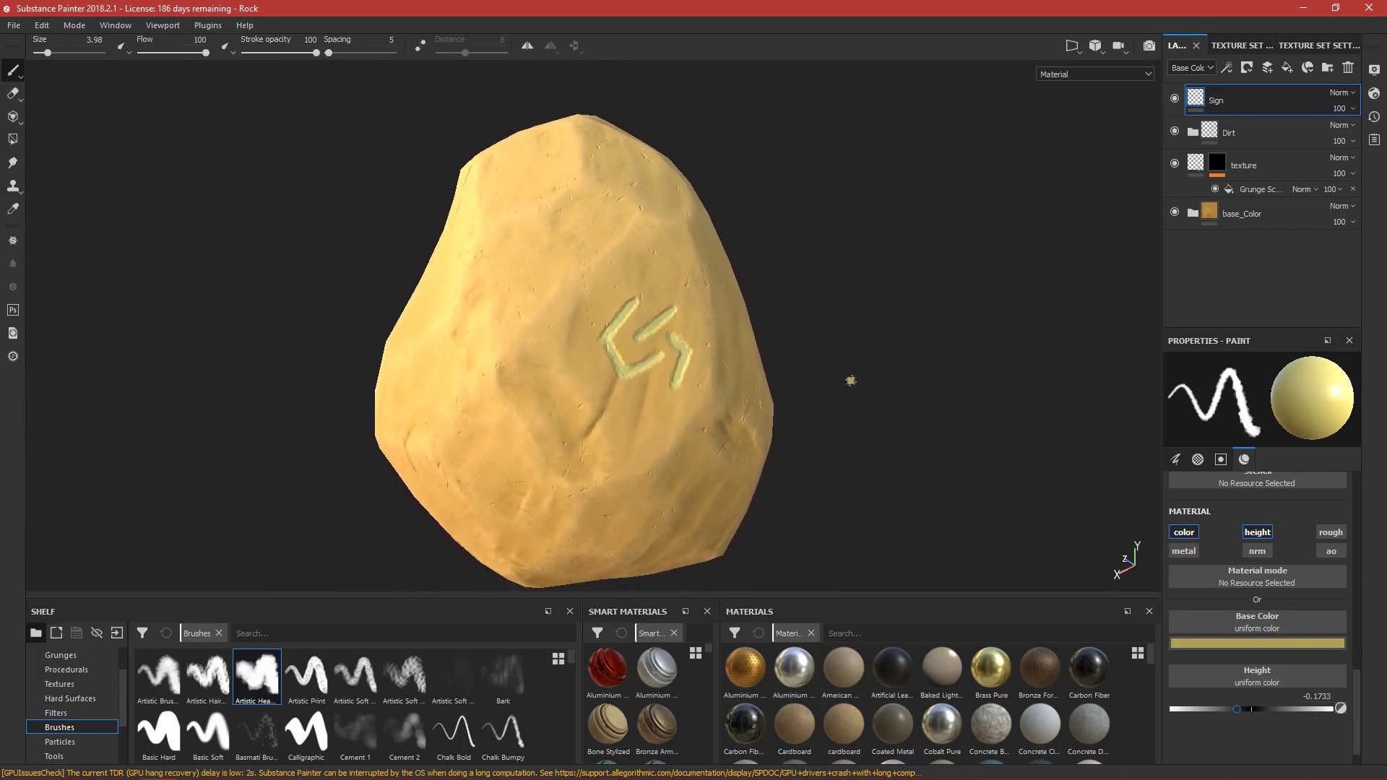
{"action": "left_click_drag", "start_coordinate": [873, 356], "coordinate": [824, 341], "text": "alt"}
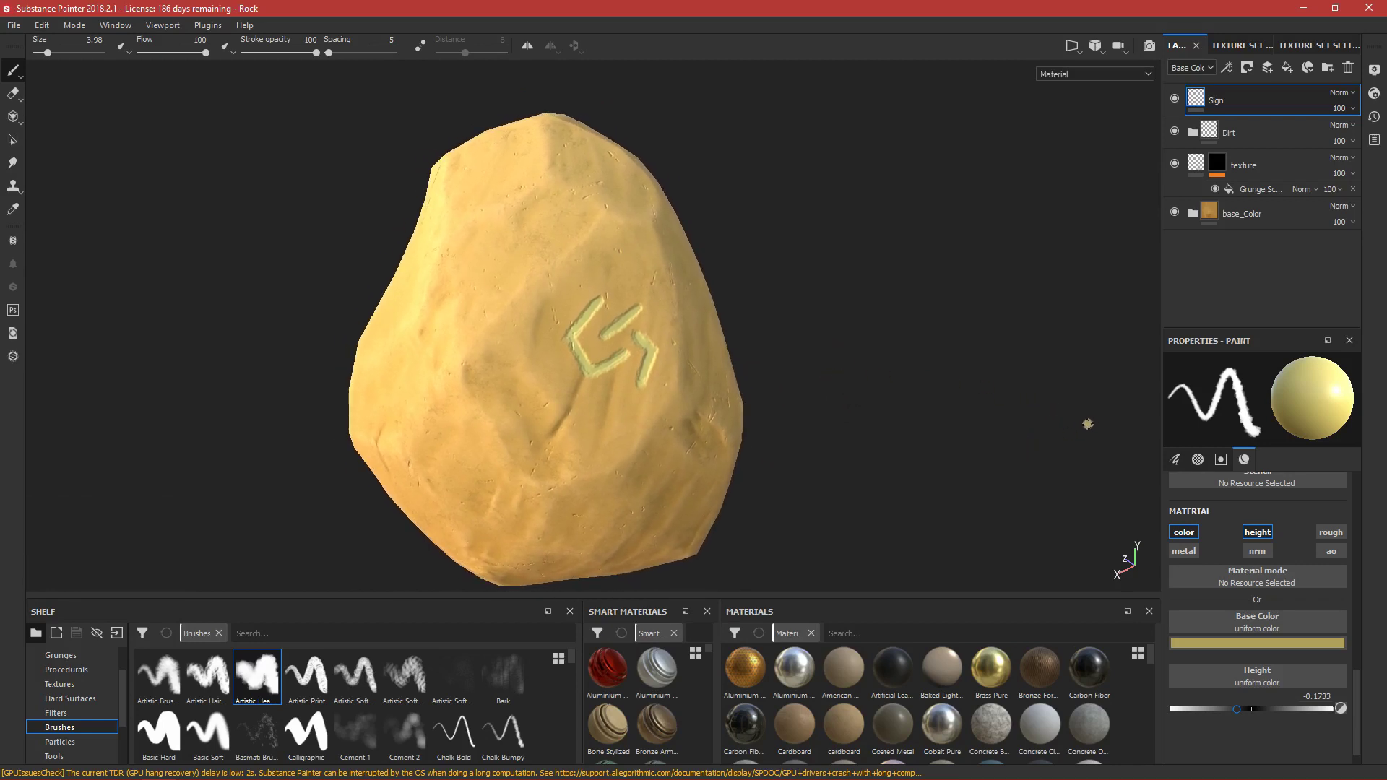
Step: Shift the Sign brush base colour to orange and test it on the sign's upper-left stroke
{"action": "left_click", "coordinate": [1255, 643]}
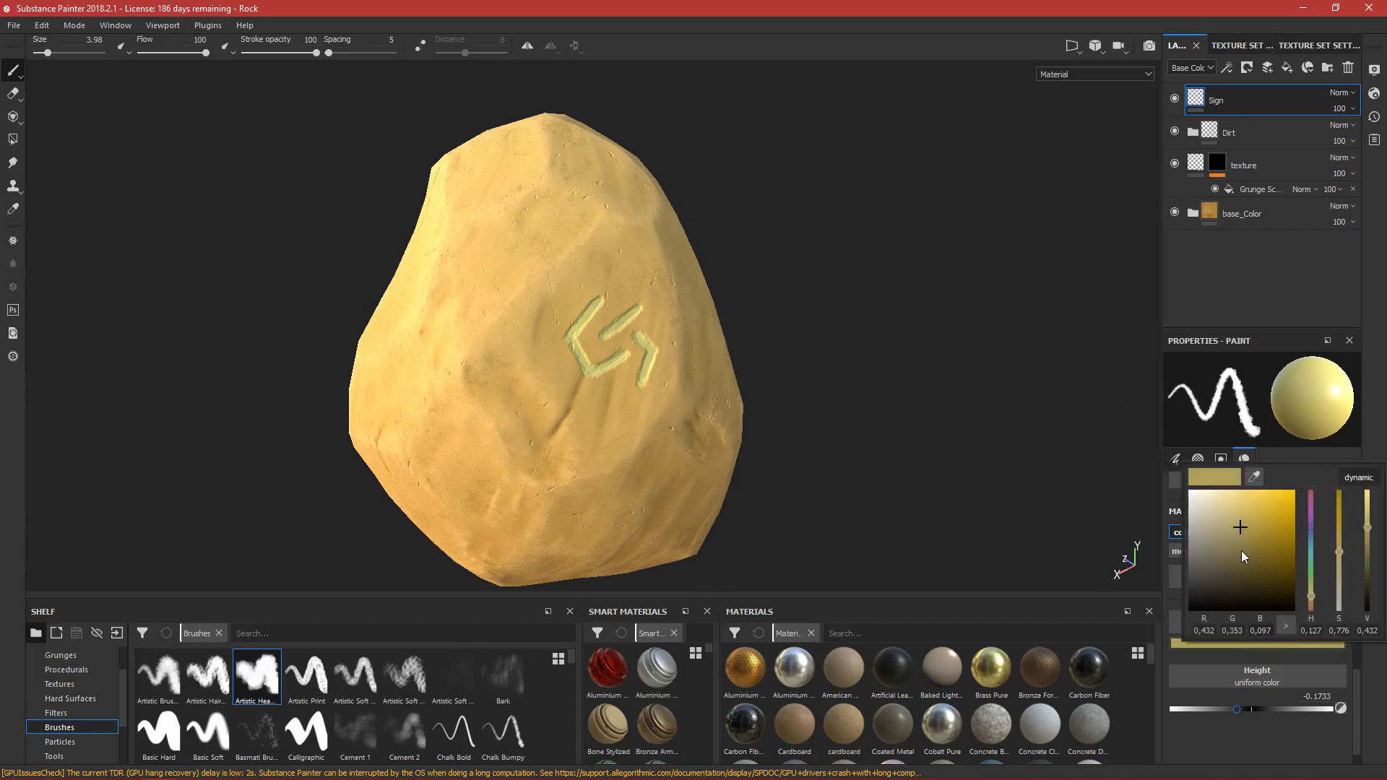
{"action": "left_click", "coordinate": [1310, 606]}
{"action": "left_click_drag", "start_coordinate": [575, 328], "coordinate": [592, 306]}
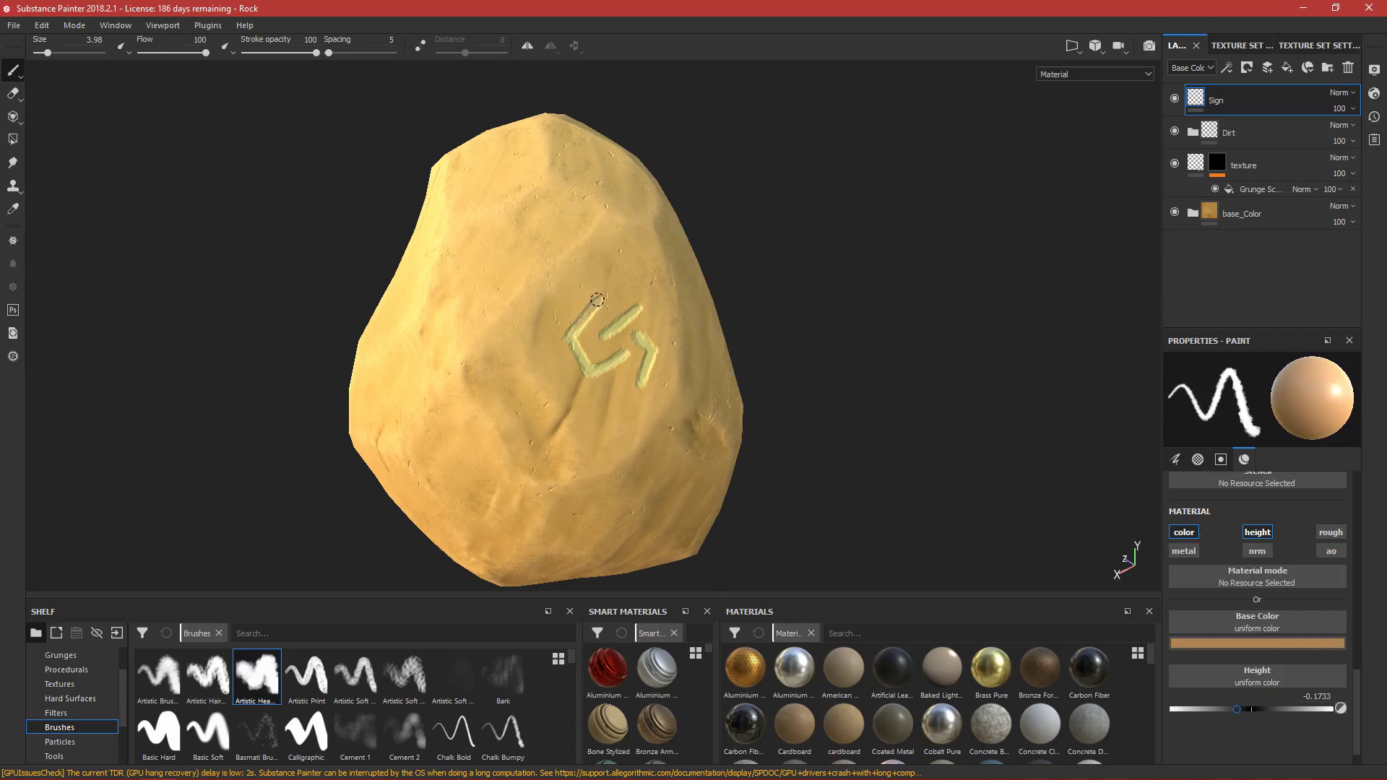
{"action": "left_click", "coordinate": [1257, 643]}
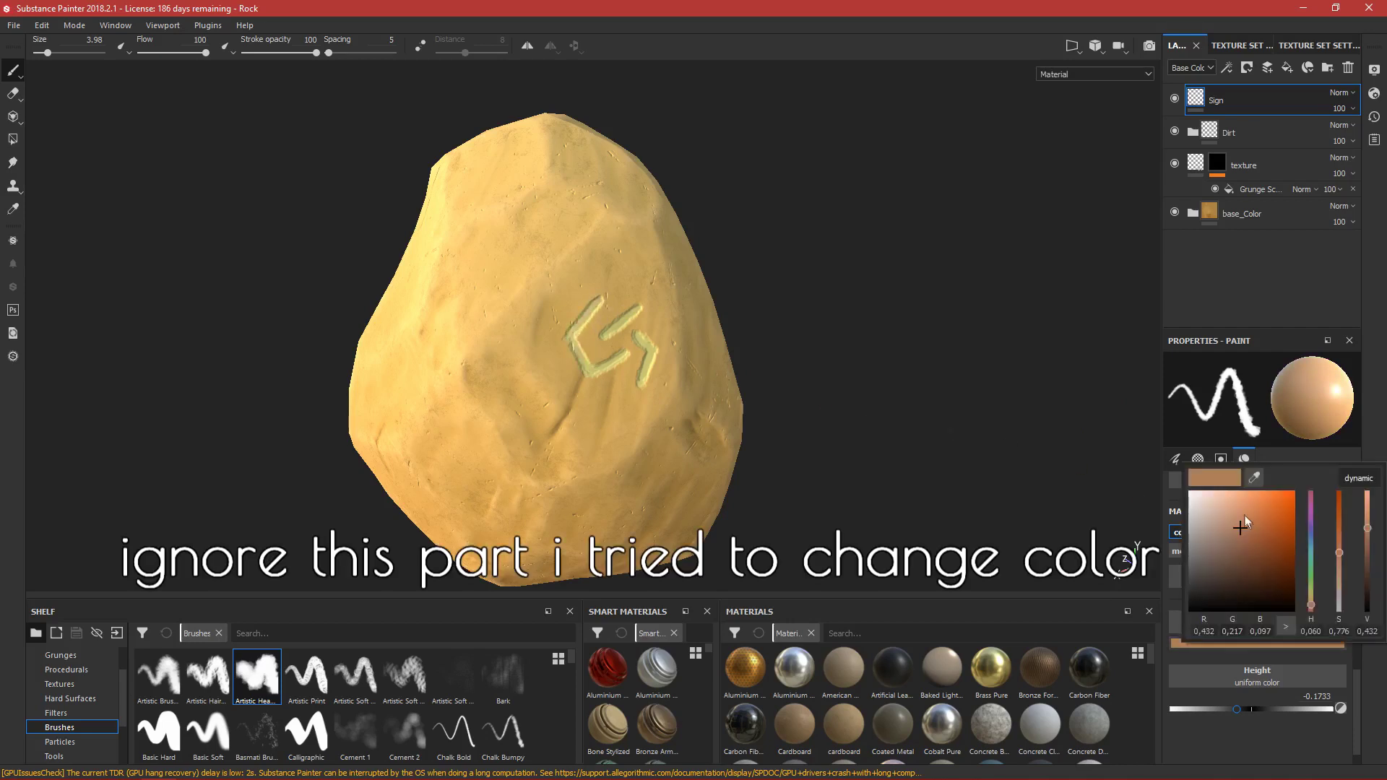
{"action": "left_click", "coordinate": [591, 315]}
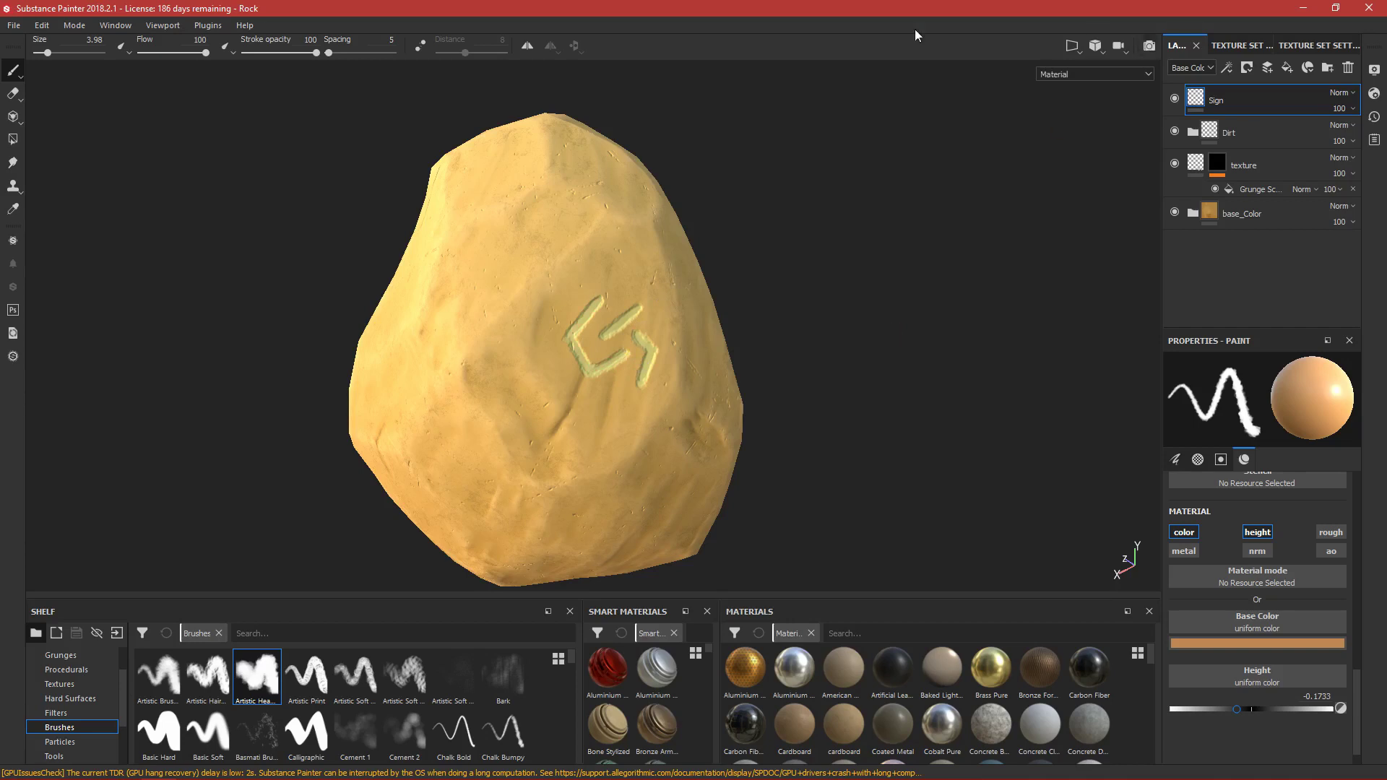
{"action": "mouse_move", "coordinate": [675, 313]}
{"action": "left_mouse_down", "text": "alt"}
{"action": "mouse_move", "coordinate": [526, 339]}
{"action": "mouse_move", "coordinate": [284, 311]}
{"action": "left_mouse_up", "text": "alt"}
{"action": "left_click_drag", "start_coordinate": [543, 367], "coordinate": [420, 374], "text": "alt"}
Step: Orbit the rock back round to its sign side and open the Shader Settings panel
{"action": "left_click_drag", "start_coordinate": [670, 380], "coordinate": [506, 391], "text": "alt"}
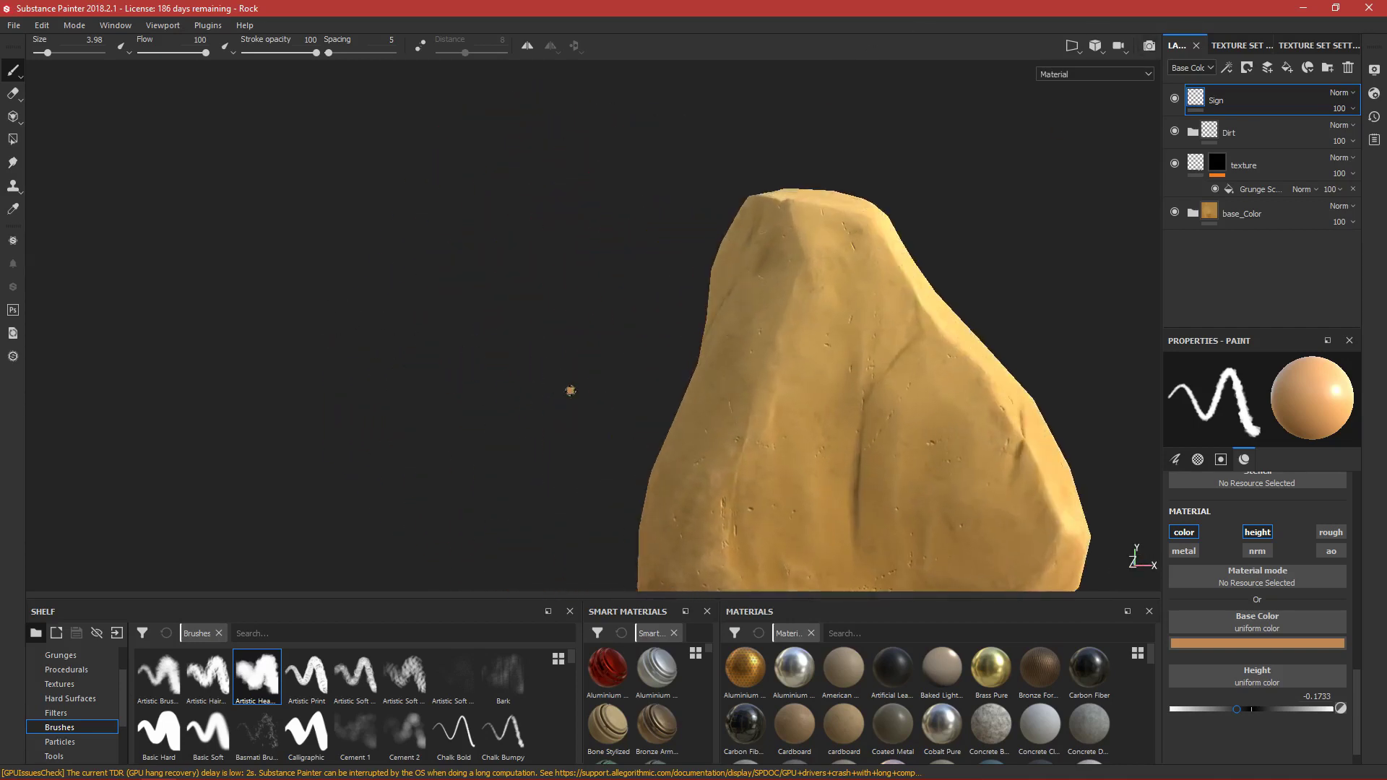
{"action": "scroll", "coordinate": [779, 382], "scroll_direction": "down", "scroll_amount": 4}
{"action": "left_click_drag", "start_coordinate": [779, 412], "coordinate": [628, 366], "text": "alt"}
{"action": "scroll", "coordinate": [267, 366], "scroll_direction": "up", "scroll_amount": 4}
{"action": "middle_click_drag", "start_coordinate": [627, 367], "coordinate": [602, 371], "text": "alt"}
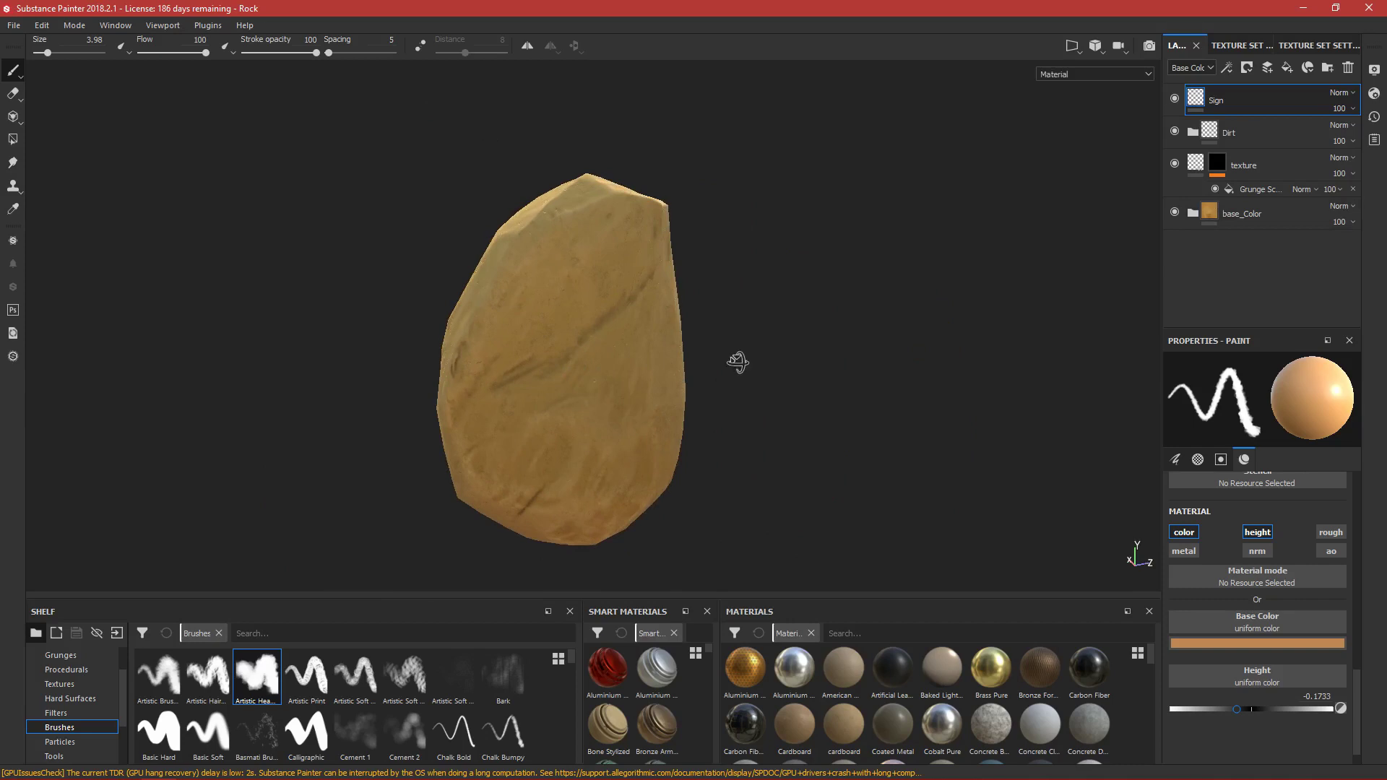
{"action": "left_click_drag", "start_coordinate": [738, 362], "coordinate": [651, 365], "text": "alt"}
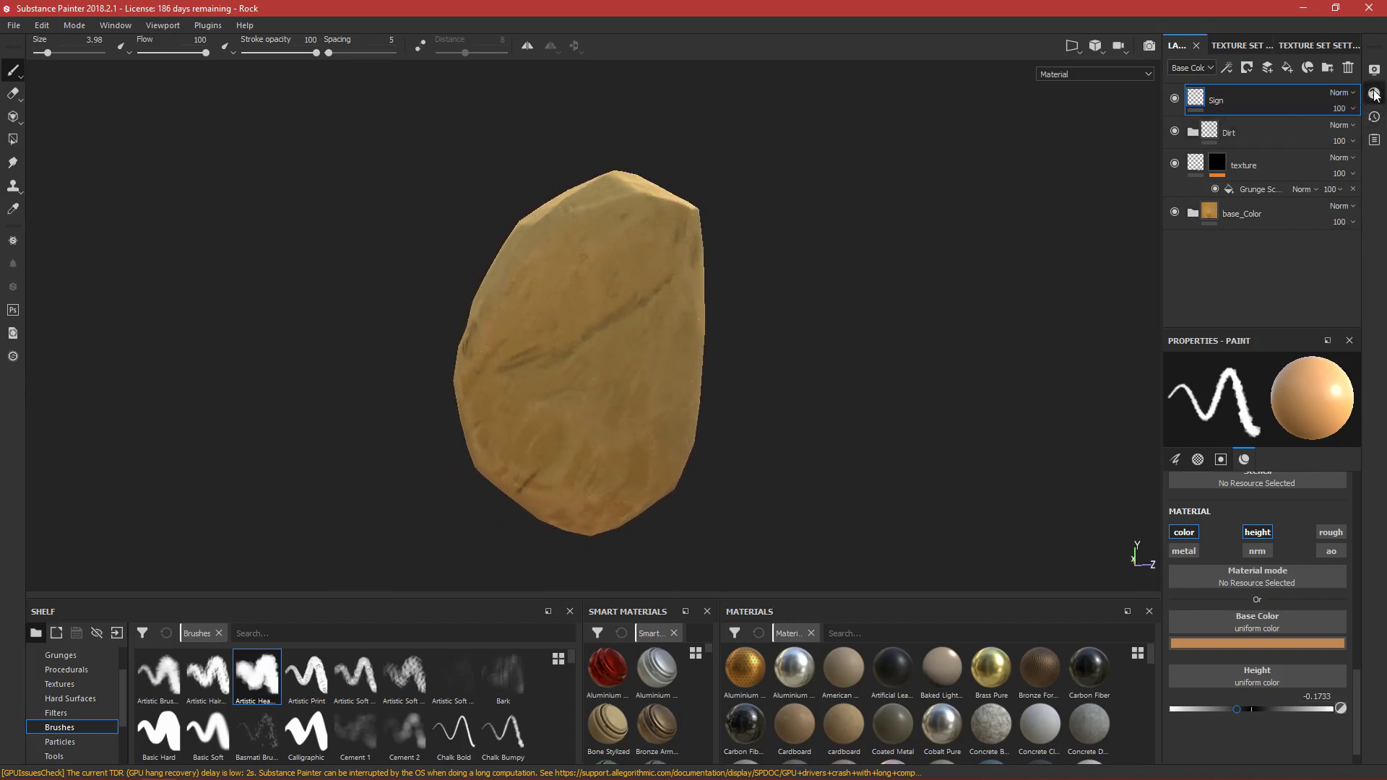
{"action": "left_click", "coordinate": [1374, 95]}
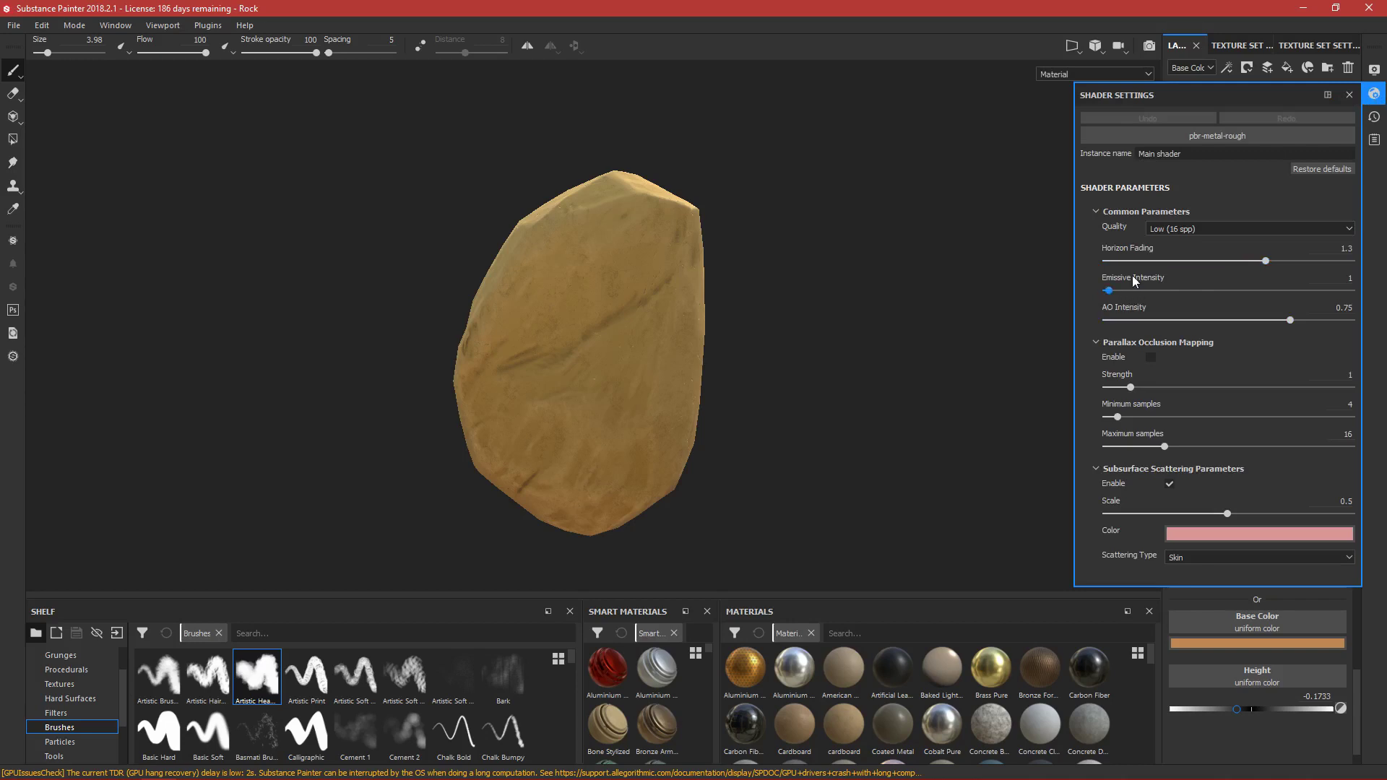
Step: In Display Settings, rotate the environment lighting through 212 to about 302
{"action": "left_click", "coordinate": [1375, 69]}
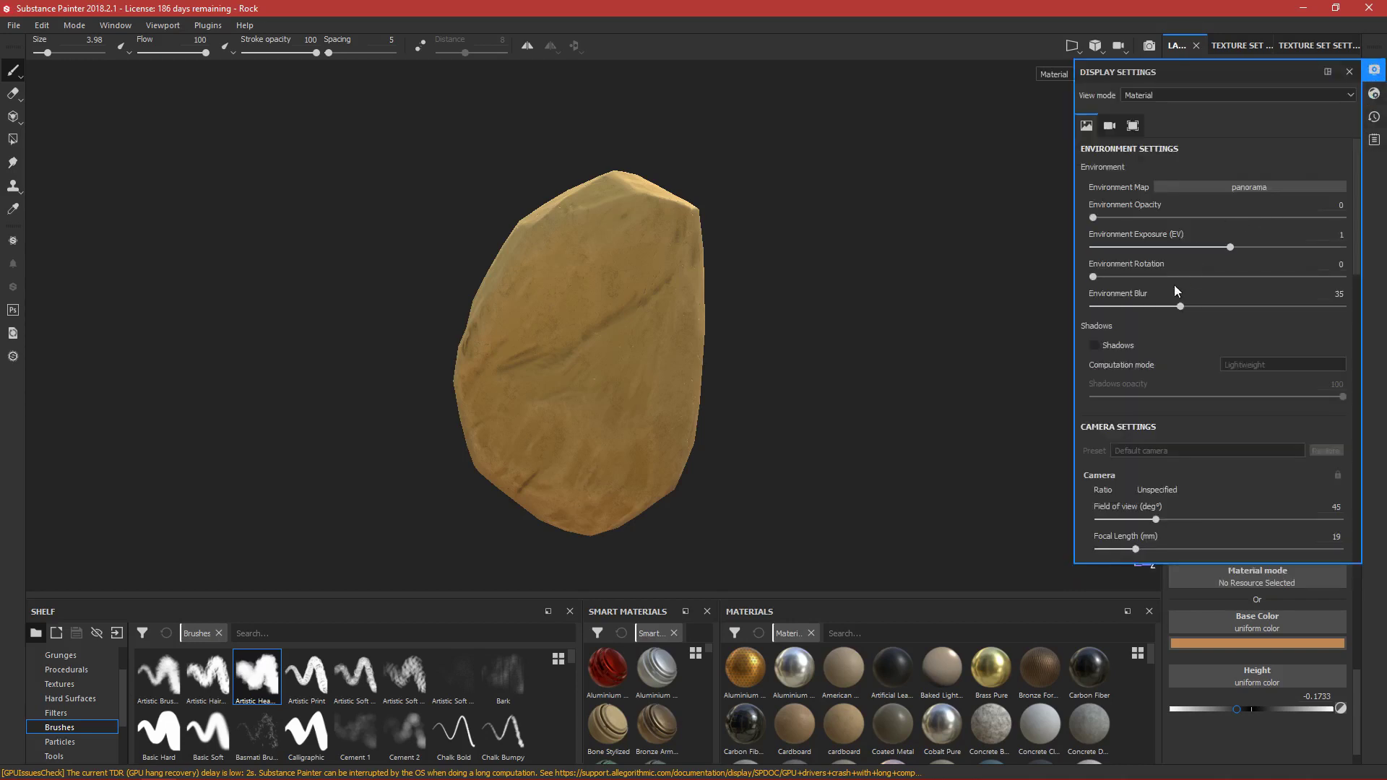
{"action": "left_click_drag", "start_coordinate": [1094, 276], "coordinate": [1241, 258]}
{"action": "left_click_drag", "start_coordinate": [680, 309], "coordinate": [441, 292], "text": "alt"}
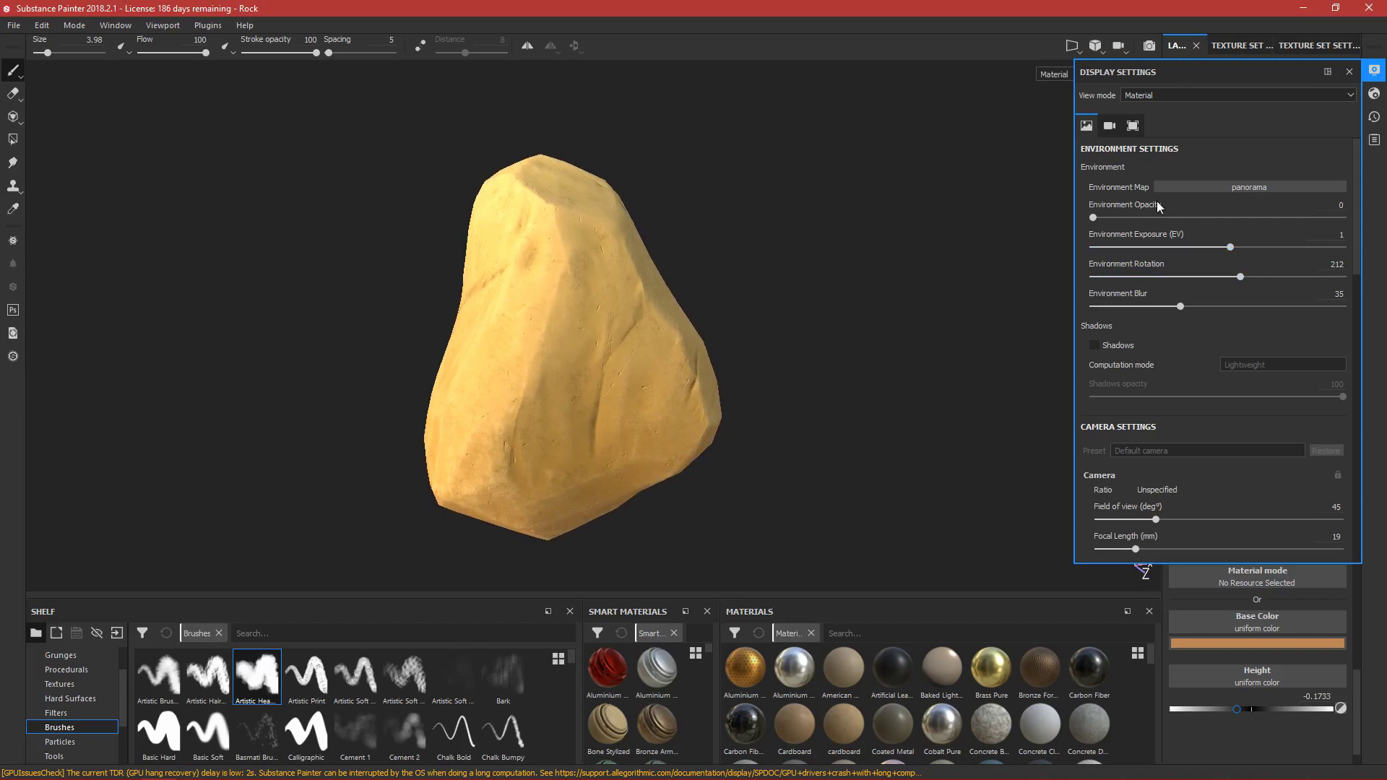
{"action": "left_click_drag", "start_coordinate": [1239, 276], "coordinate": [1303, 277]}
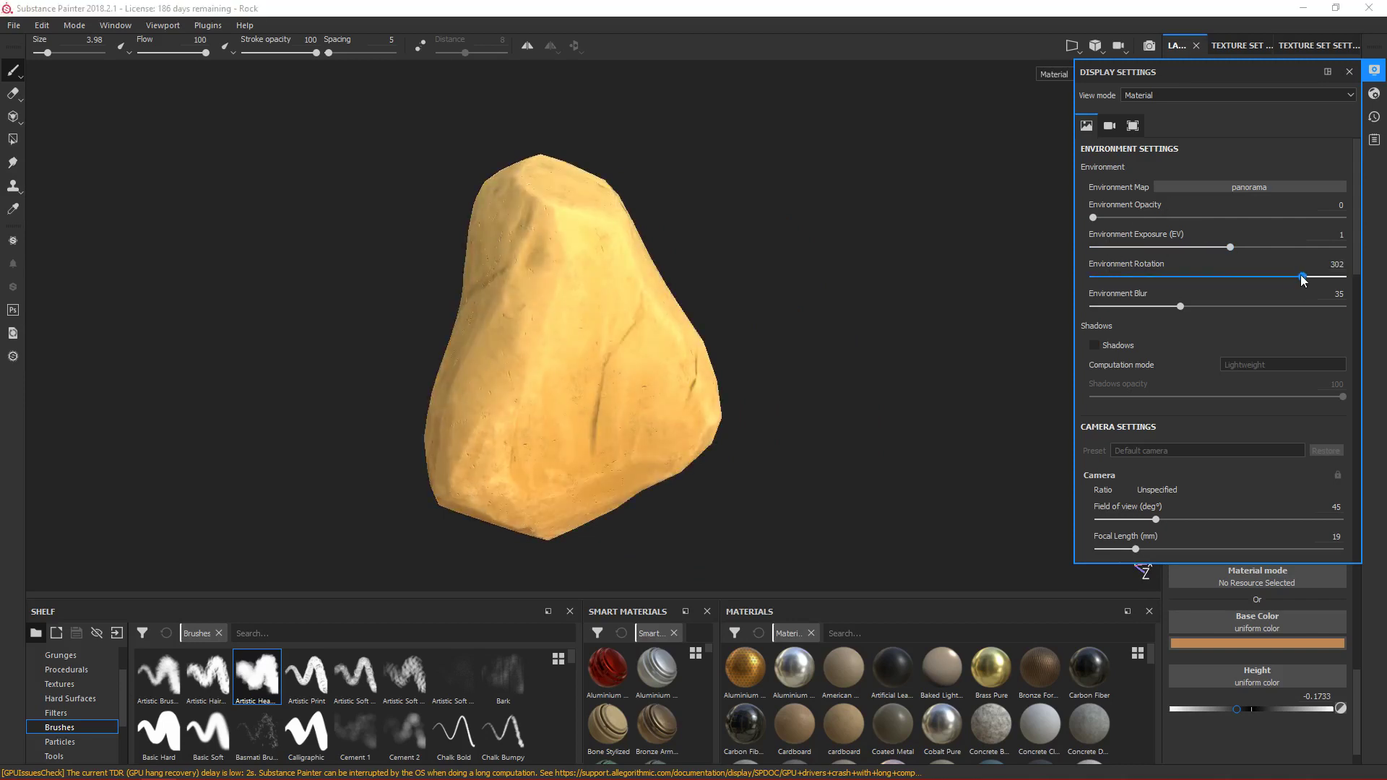
{"action": "left_click_drag", "start_coordinate": [573, 318], "coordinate": [514, 378], "text": "alt"}
Step: Push Environment Rotation to its maximum of 360, checking the rock's lighting from several angles
{"action": "middle_click_drag", "start_coordinate": [514, 378], "coordinate": [560, 159], "text": "alt"}
{"action": "left_click_drag", "start_coordinate": [799, 335], "coordinate": [551, 325], "text": "alt"}
{"action": "right_click_drag", "start_coordinate": [552, 325], "coordinate": [471, 328], "text": "alt"}
{"action": "middle_click_drag", "start_coordinate": [471, 327], "coordinate": [510, 391], "text": "alt"}
{"action": "right_click_drag", "start_coordinate": [510, 391], "coordinate": [601, 375], "text": "alt"}
{"action": "left_click_drag", "start_coordinate": [600, 375], "coordinate": [583, 371], "text": "alt"}
{"action": "left_click_drag", "start_coordinate": [1304, 279], "coordinate": [1351, 280]}
{"action": "middle_click_drag", "start_coordinate": [606, 288], "coordinate": [684, 350], "text": "alt"}
{"action": "left_click_drag", "start_coordinate": [684, 350], "coordinate": [723, 339], "text": "alt"}
{"action": "right_click_drag", "start_coordinate": [722, 339], "coordinate": [640, 339], "text": "alt"}
{"action": "middle_click_drag", "start_coordinate": [639, 339], "coordinate": [688, 357], "text": "alt"}
{"action": "left_click_drag", "start_coordinate": [688, 357], "coordinate": [700, 387], "text": "alt"}
Step: Close Display Settings, frame the rock with the sign upper-right, and expand the base_Color folder
{"action": "left_click", "coordinate": [1349, 71]}
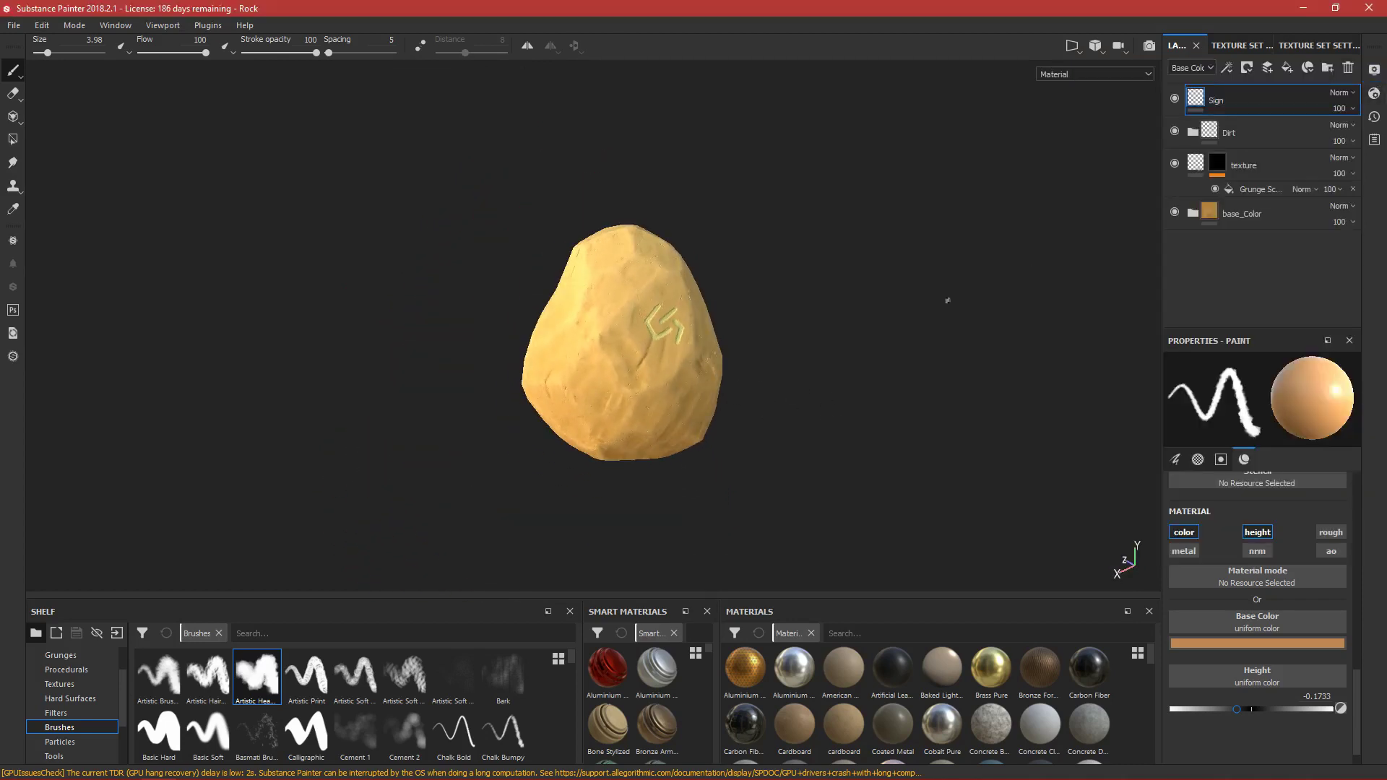
{"action": "left_click_drag", "start_coordinate": [867, 216], "coordinate": [817, 223], "text": "alt"}
{"action": "scroll", "coordinate": [752, 335], "scroll_direction": "up", "scroll_amount": 4}
{"action": "scroll", "coordinate": [660, 350], "scroll_direction": "down", "scroll_amount": 3}
{"action": "mouse_move", "coordinate": [660, 350]}
{"action": "left_mouse_down", "text": "alt"}
{"action": "mouse_move", "coordinate": [904, 319]}
{"action": "mouse_move", "coordinate": [635, 319]}
{"action": "mouse_move", "coordinate": [646, 341]}
{"action": "mouse_move", "coordinate": [545, 299]}
{"action": "mouse_move", "coordinate": [731, 319]}
{"action": "mouse_move", "coordinate": [740, 367]}
{"action": "mouse_move", "coordinate": [752, 250]}
{"action": "mouse_move", "coordinate": [718, 335]}
{"action": "mouse_move", "coordinate": [669, 366]}
{"action": "left_mouse_up", "text": "alt"}
{"action": "scroll", "coordinate": [693, 332], "scroll_direction": "up", "scroll_amount": 3}
{"action": "scroll", "coordinate": [740, 367], "scroll_direction": "down", "scroll_amount": 4}
{"action": "scroll", "coordinate": [745, 346], "scroll_direction": "up", "scroll_amount": 3}
{"action": "middle_click_drag", "start_coordinate": [745, 347], "coordinate": [753, 303], "text": "alt"}
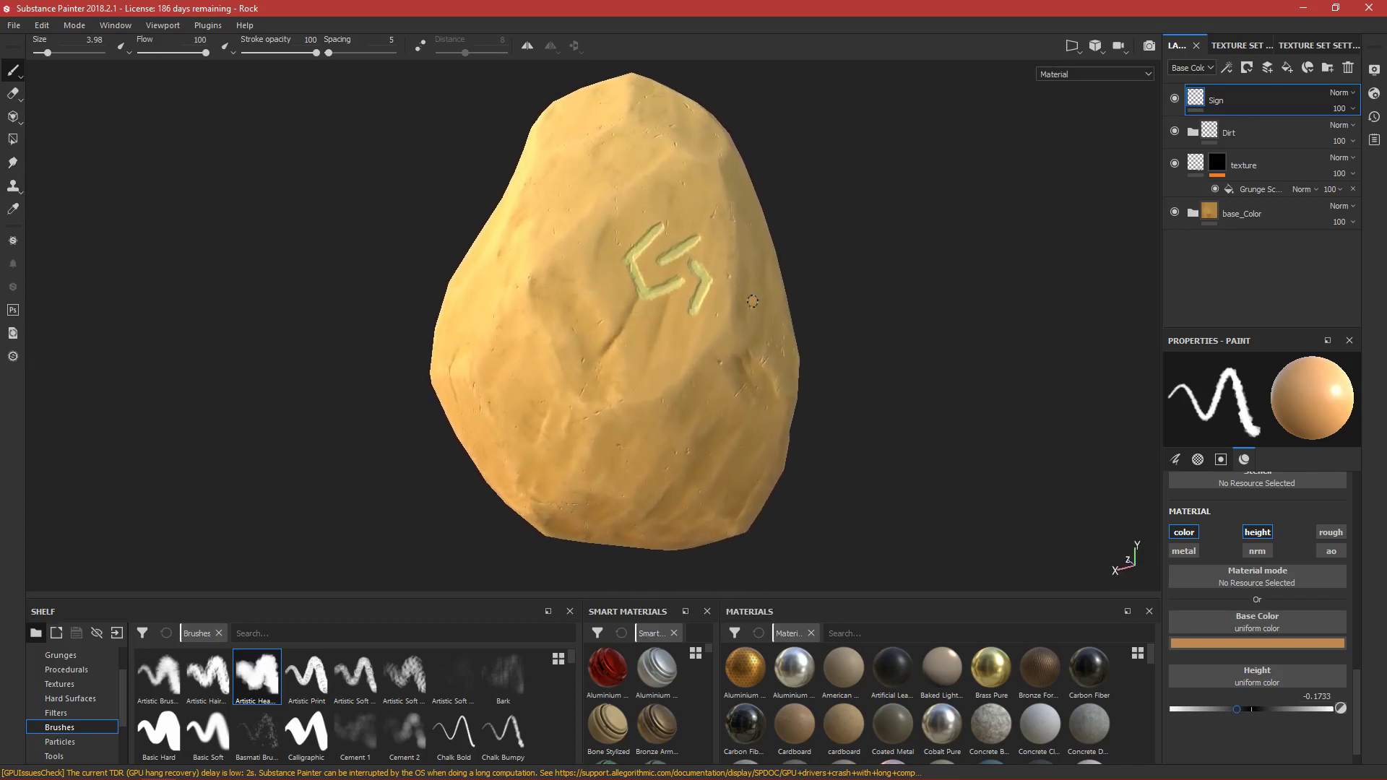
{"action": "scroll", "coordinate": [758, 298], "scroll_direction": "down", "scroll_amount": 3}
{"action": "scroll", "coordinate": [757, 298], "scroll_direction": "up", "scroll_amount": 5}
{"action": "scroll", "coordinate": [717, 296], "scroll_direction": "down", "scroll_amount": 3}
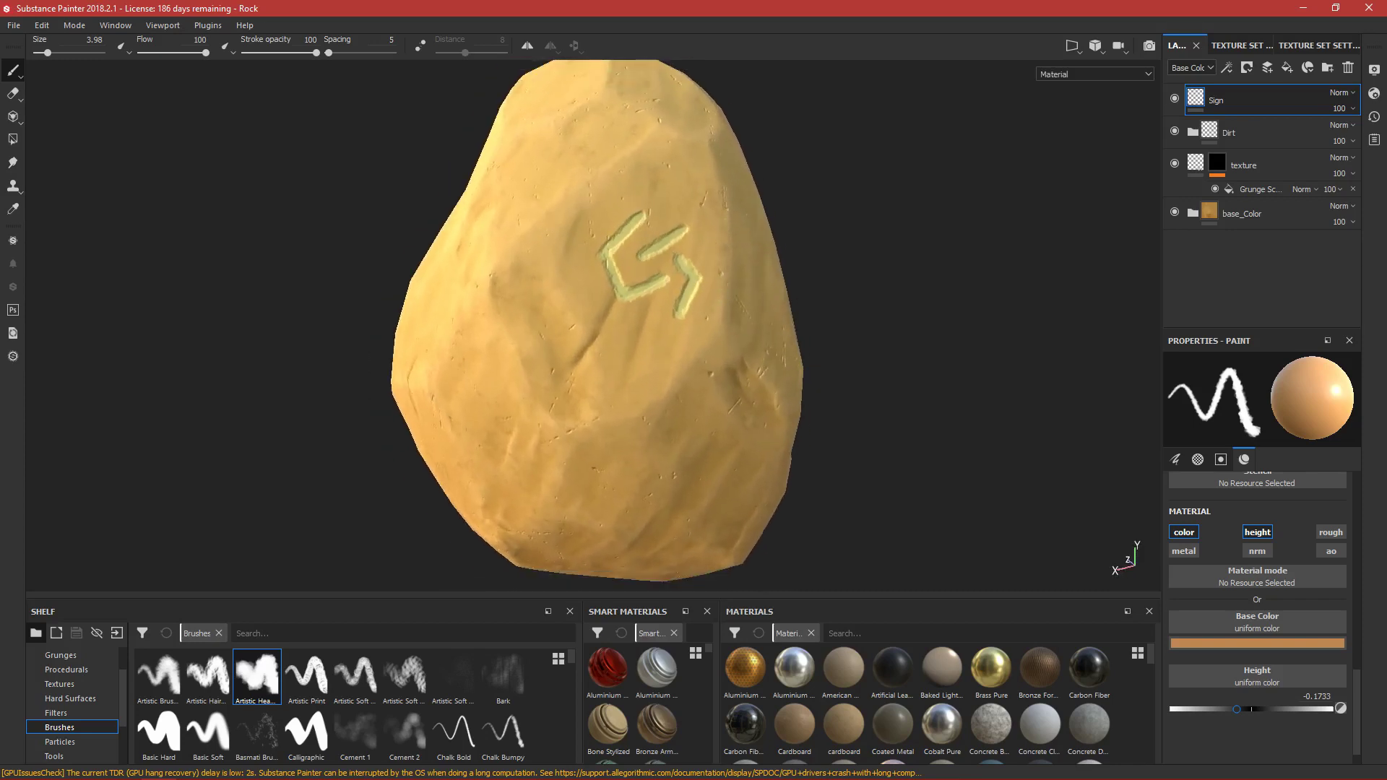
{"action": "left_click_drag", "start_coordinate": [717, 296], "coordinate": [746, 299], "text": "alt"}
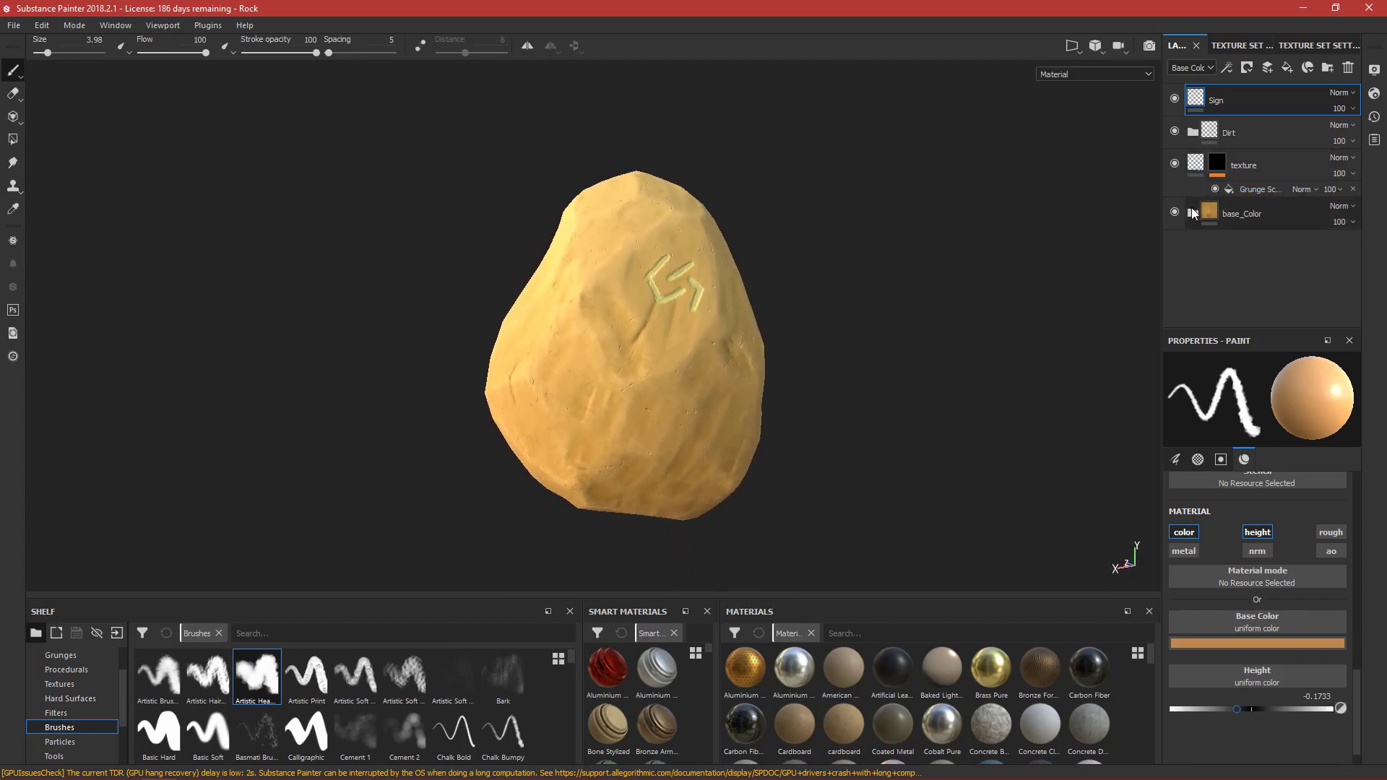
{"action": "left_click", "coordinate": [1192, 215]}
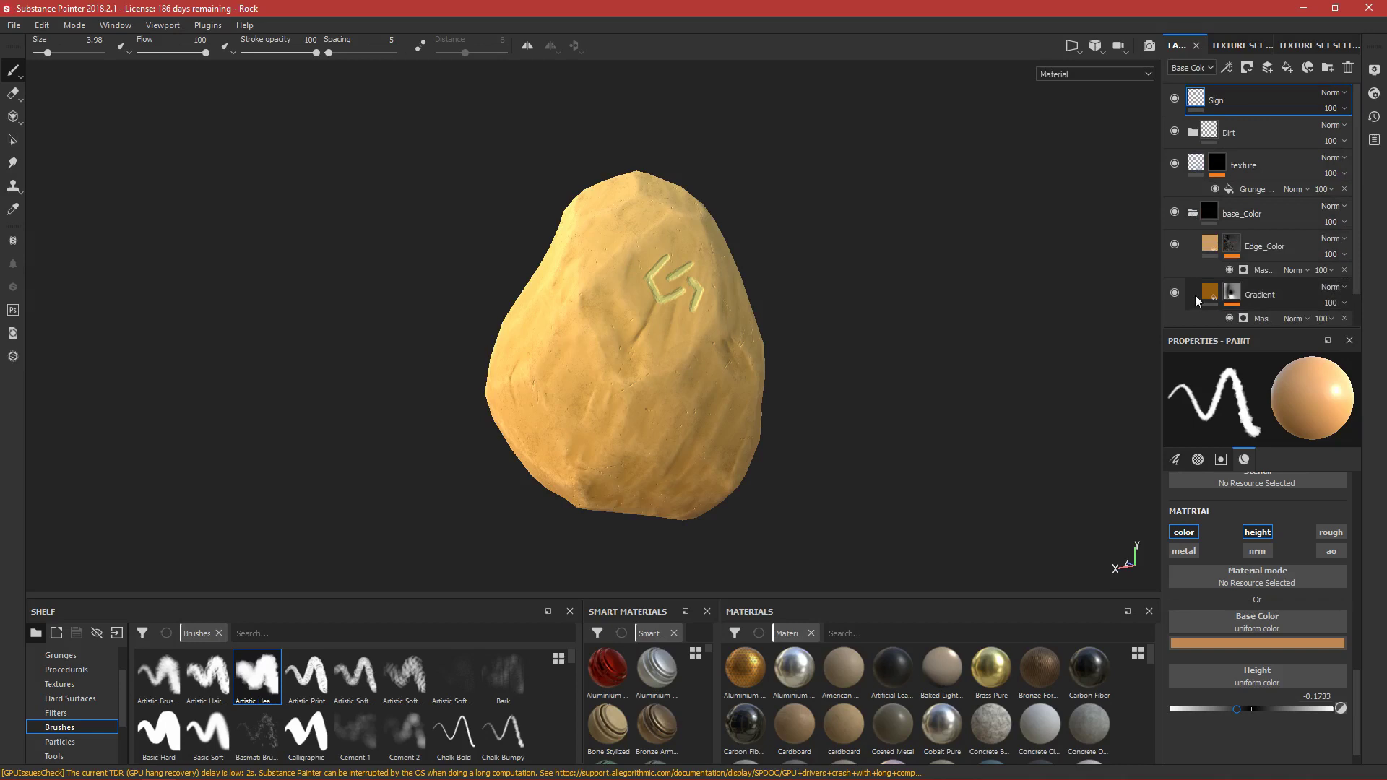
Step: Toggle the Gradient layer's visibility to compare, and try reordering it around Edge_Color
{"action": "scroll", "coordinate": [1195, 295], "scroll_direction": "down", "scroll_amount": 1}
{"action": "left_click", "coordinate": [1176, 255]}
{"action": "left_click", "coordinate": [1176, 254]}
{"action": "left_click", "coordinate": [1175, 257]}
{"action": "left_click", "coordinate": [1176, 256]}
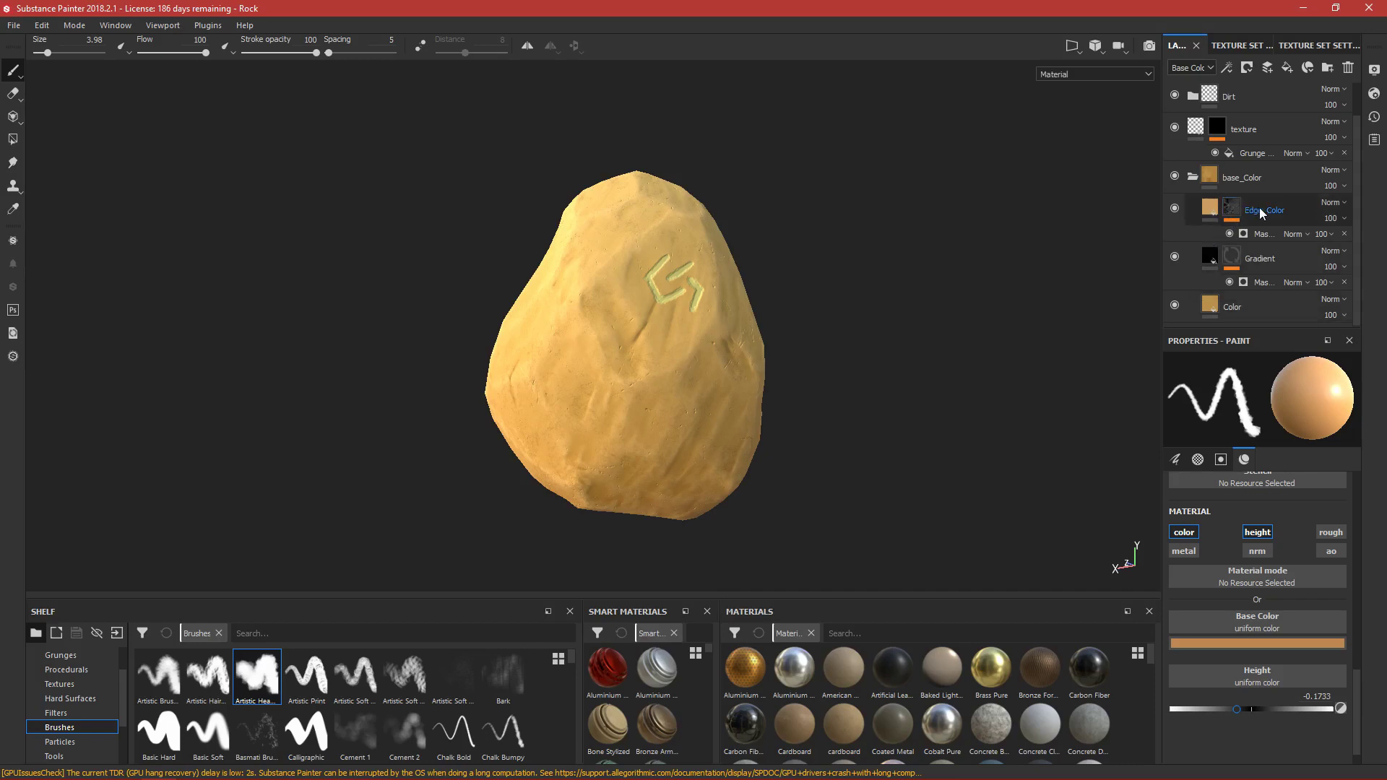
{"action": "left_click_drag", "start_coordinate": [1260, 201], "coordinate": [1264, 198]}
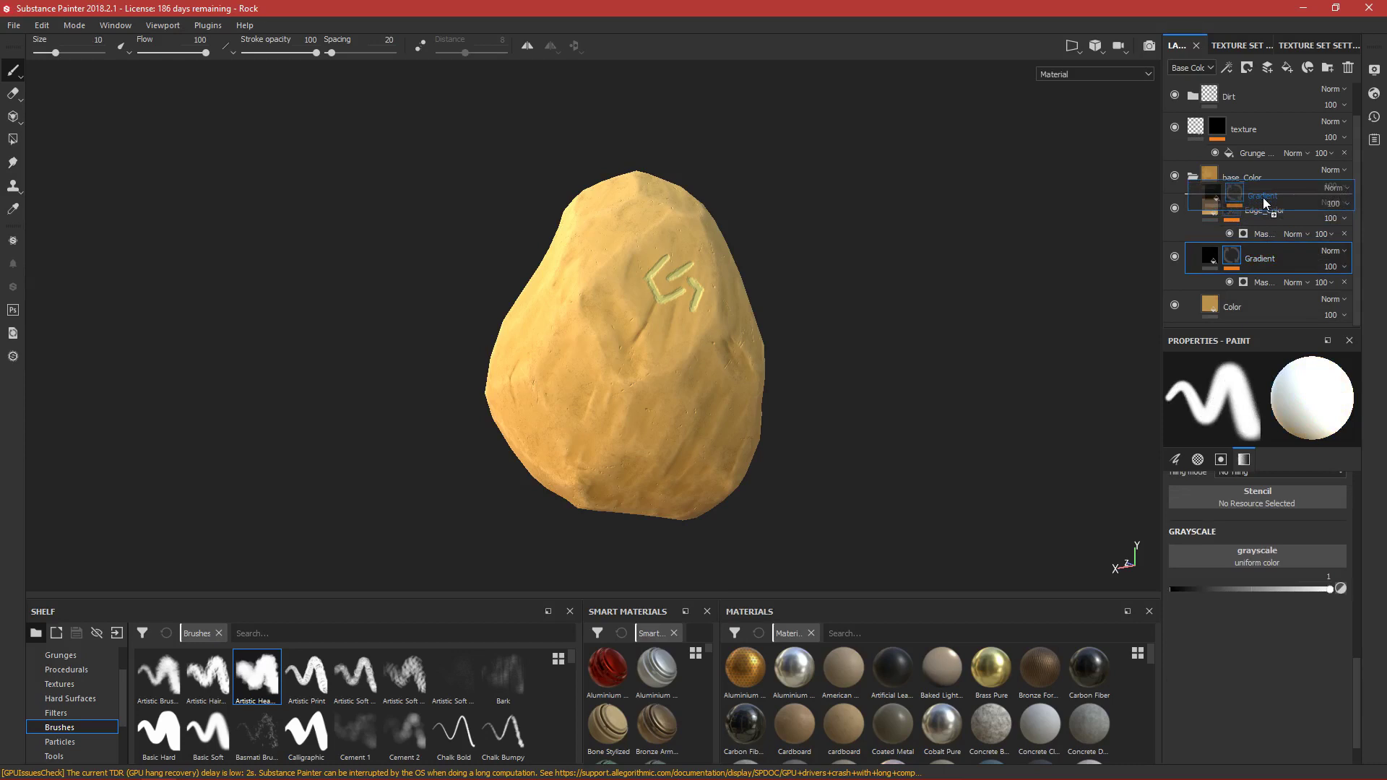
{"action": "left_click_drag", "start_coordinate": [1266, 203], "coordinate": [1265, 204]}
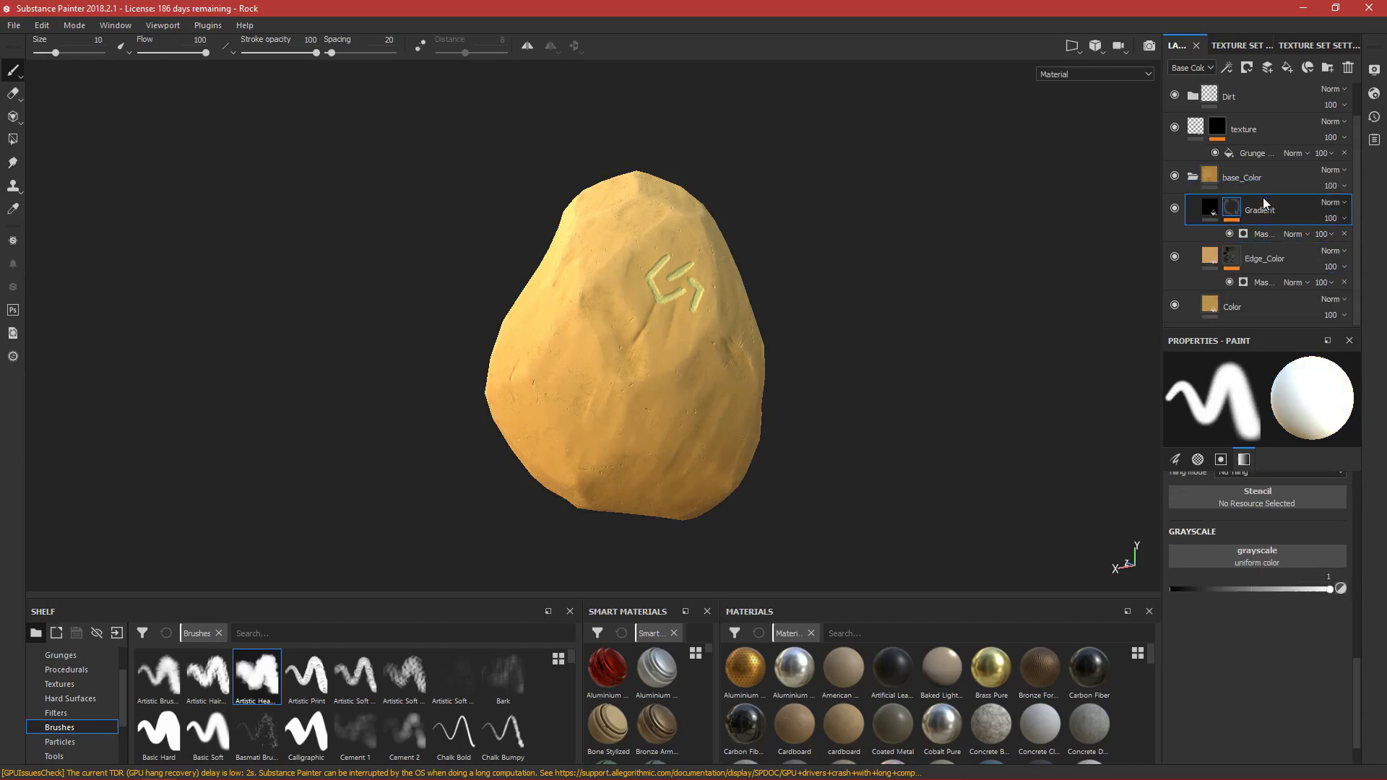
{"action": "left_click_drag", "start_coordinate": [700, 363], "coordinate": [960, 334], "text": "alt"}
{"action": "mouse_move", "coordinate": [1273, 216]}
{"action": "left_mouse_down"}
{"action": "mouse_move", "coordinate": [1268, 292]}
{"action": "mouse_move", "coordinate": [1246, 244]}
{"action": "mouse_move", "coordinate": [1260, 293]}
{"action": "left_mouse_up"}
Step: Select the Gradient fill layer and open its Base Color picker
{"action": "right_click_drag", "start_coordinate": [796, 336], "coordinate": [759, 363], "text": "alt"}
{"action": "left_click_drag", "start_coordinate": [760, 363], "coordinate": [771, 384], "text": "alt"}
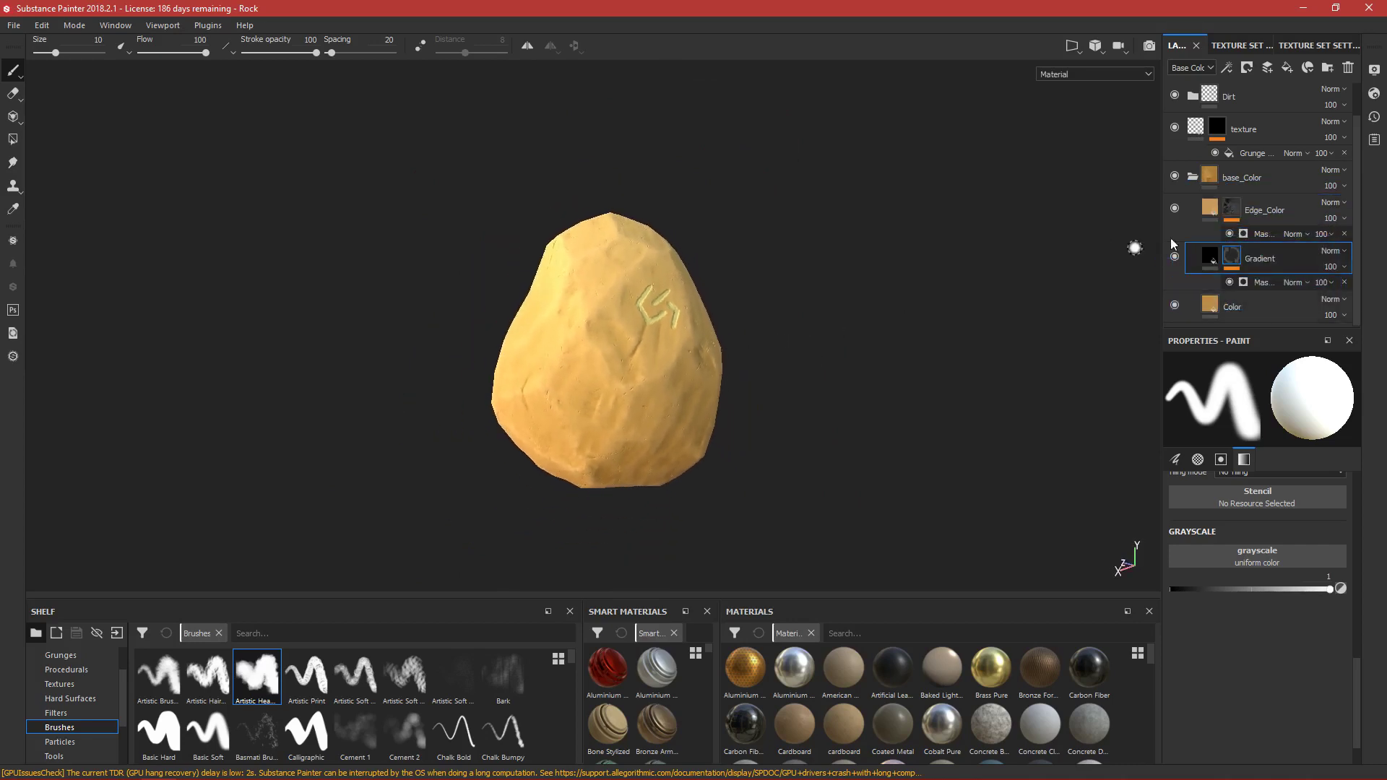
{"action": "left_click", "coordinate": [1206, 261]}
{"action": "left_click", "coordinate": [1242, 594]}
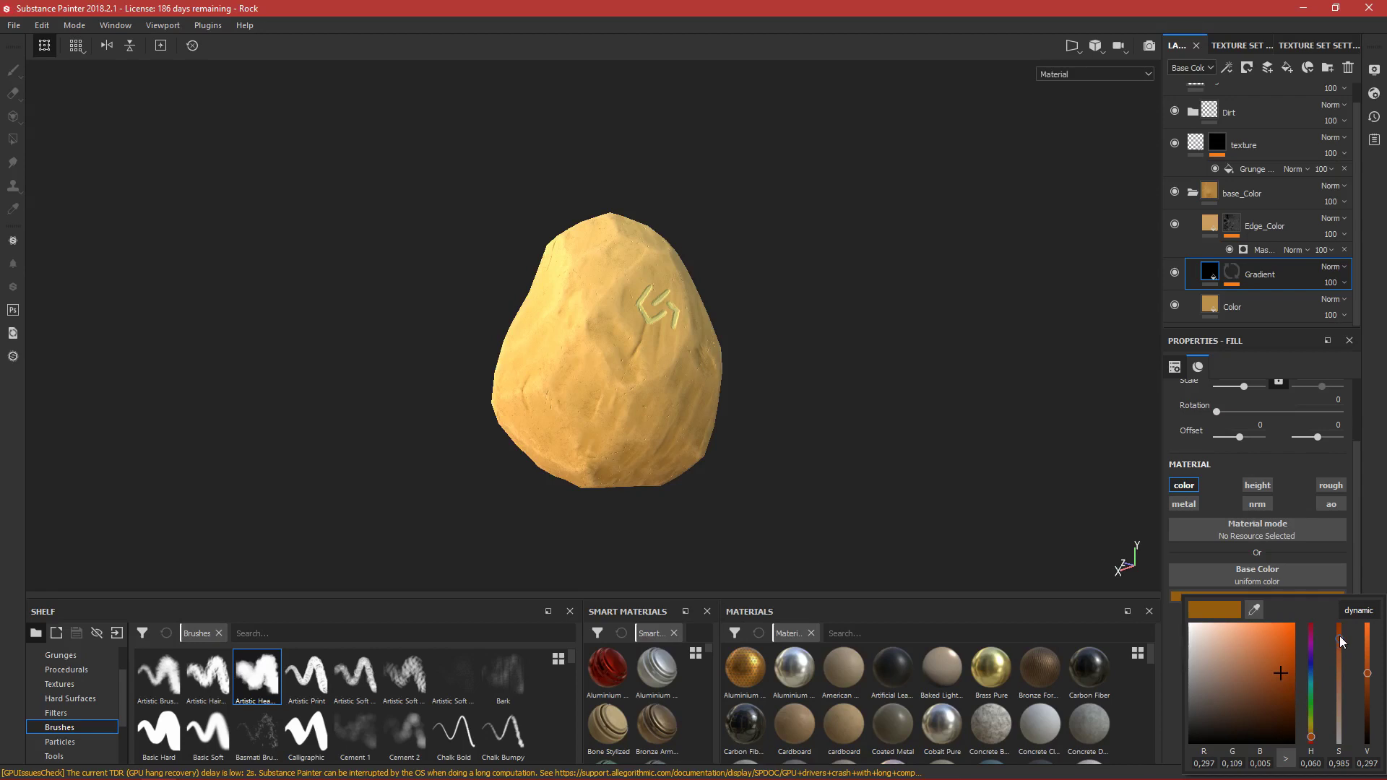
Step: Adjust hue, saturation and value to give the Gradient fill a dark rust-red base colour
{"action": "left_click_drag", "start_coordinate": [1346, 616], "coordinate": [1369, 672]}
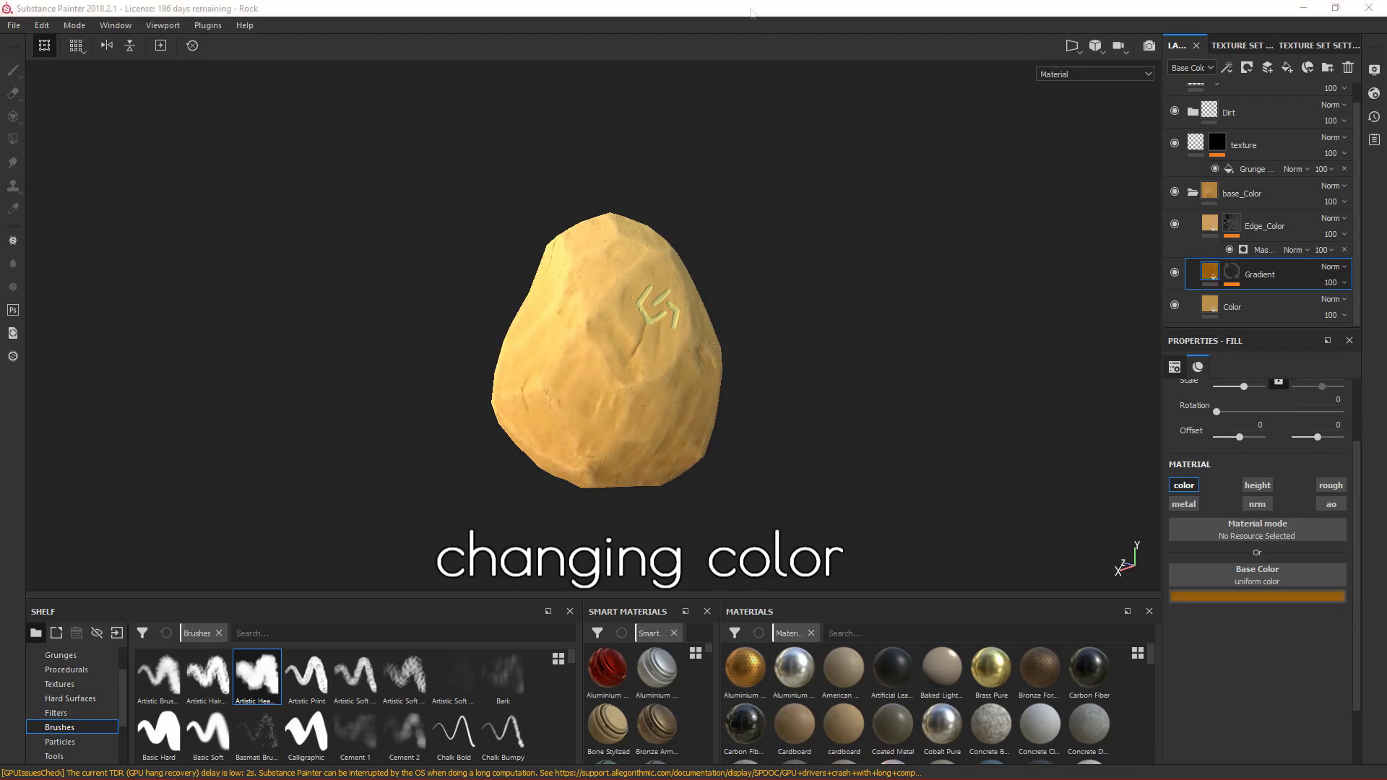
{"action": "left_click", "coordinate": [1217, 597]}
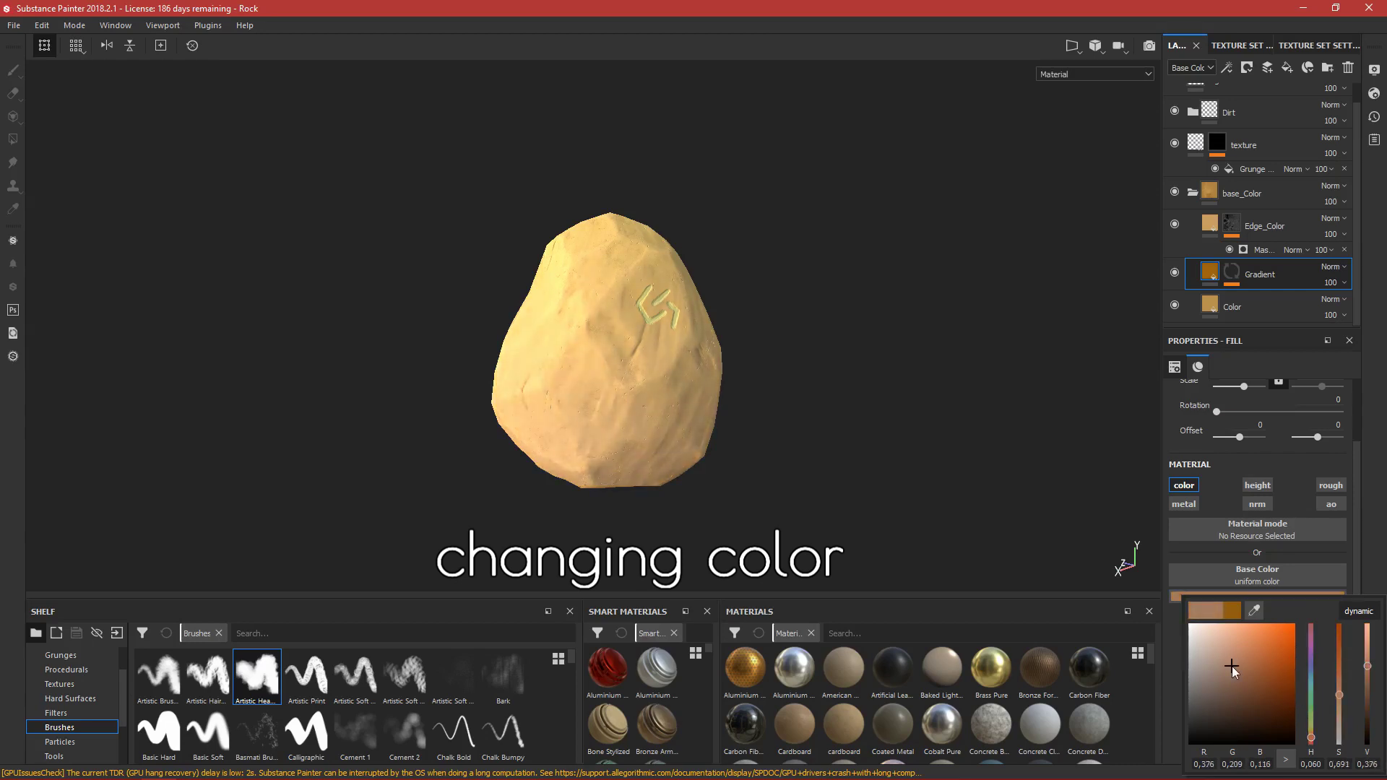
{"action": "left_click_drag", "start_coordinate": [1311, 737], "coordinate": [1311, 743]}
{"action": "mouse_move", "coordinate": [1283, 669]}
{"action": "left_mouse_down"}
{"action": "mouse_move", "coordinate": [1276, 654]}
{"action": "mouse_move", "coordinate": [1290, 662]}
{"action": "mouse_move", "coordinate": [1278, 672]}
{"action": "left_mouse_up"}
{"action": "left_click", "coordinate": [1312, 740]}
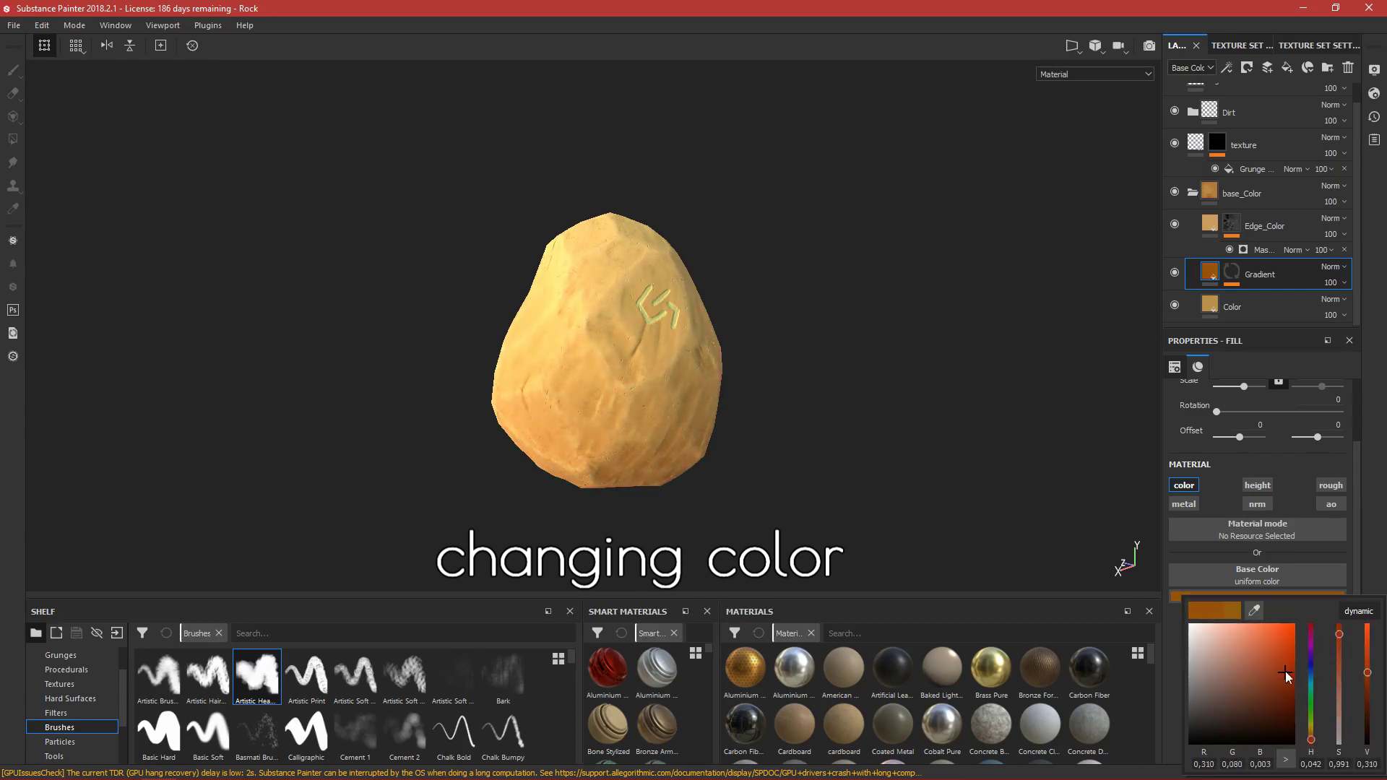
{"action": "left_click_drag", "start_coordinate": [1290, 678], "coordinate": [1293, 682]}
{"action": "left_click_drag", "start_coordinate": [1311, 740], "coordinate": [1312, 734]}
{"action": "left_click", "coordinate": [1312, 742]}
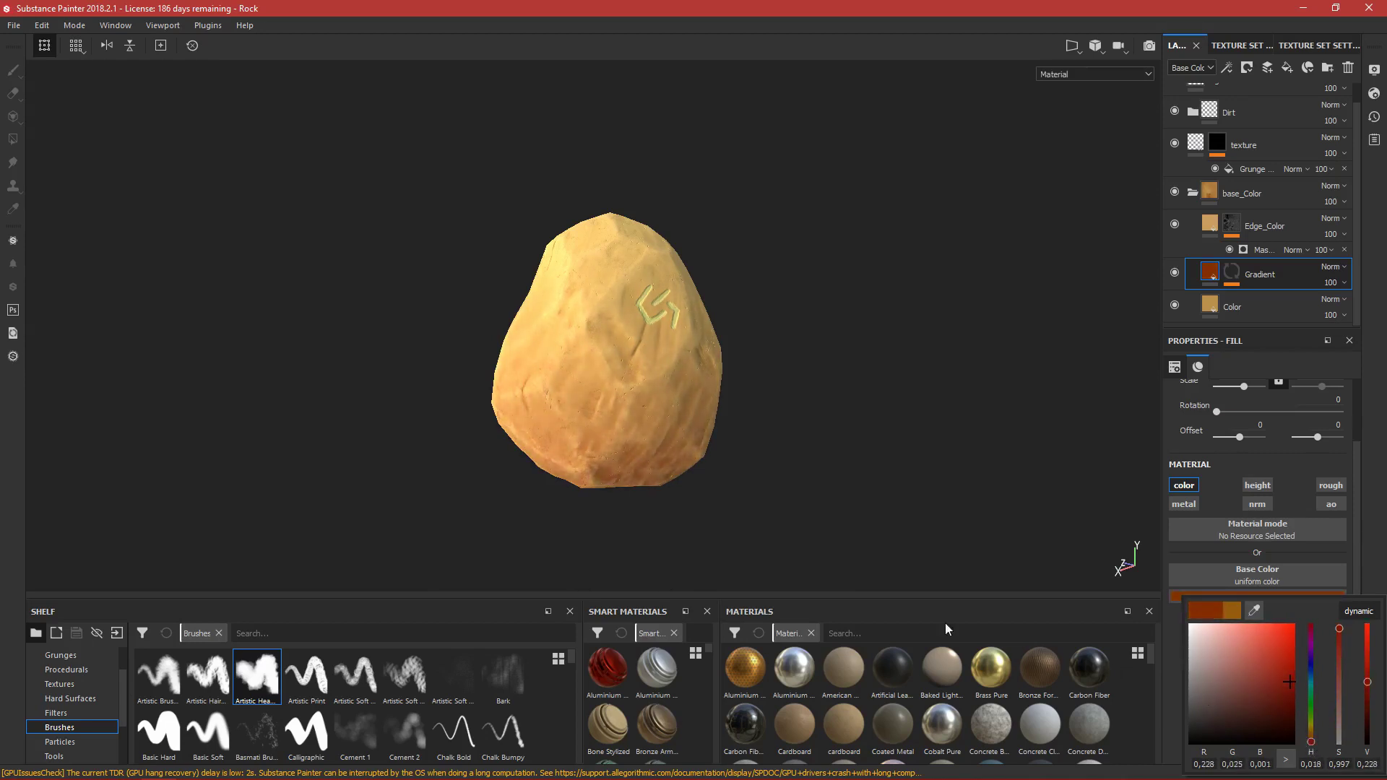
{"action": "left_click_drag", "start_coordinate": [682, 433], "coordinate": [692, 469], "text": "alt"}
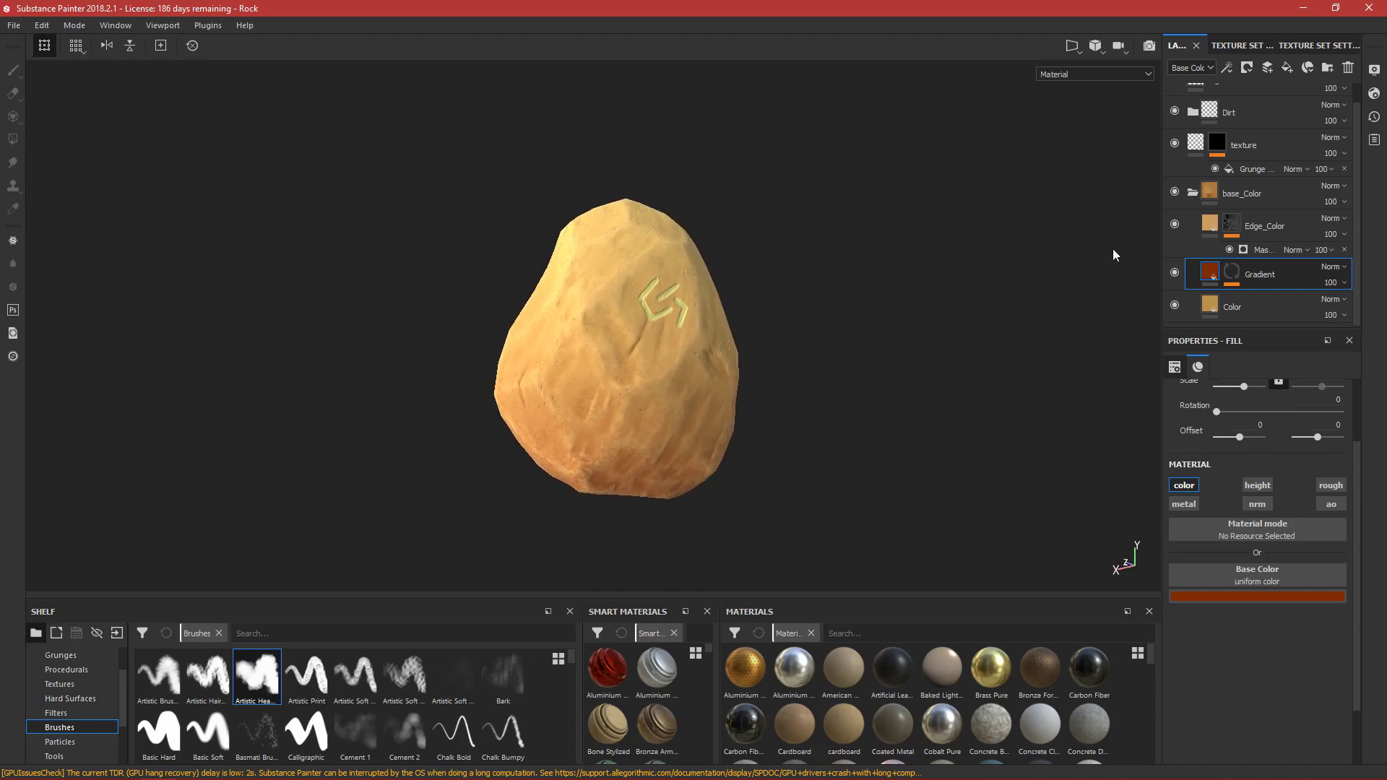
{"action": "scroll", "coordinate": [1246, 124], "scroll_direction": "up", "scroll_amount": 1}
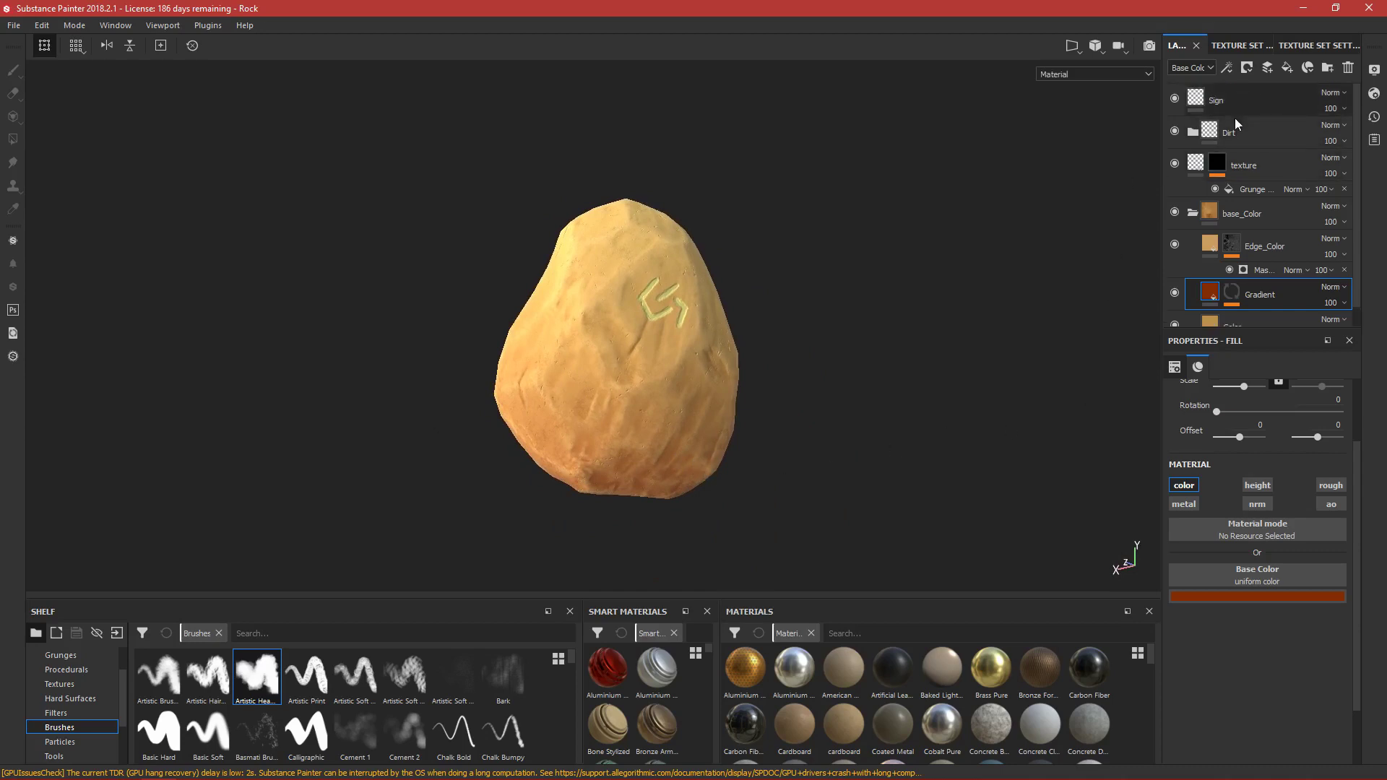
{"action": "left_click", "coordinate": [1233, 108]}
{"action": "scroll", "coordinate": [678, 255], "scroll_direction": "up", "scroll_amount": 5}
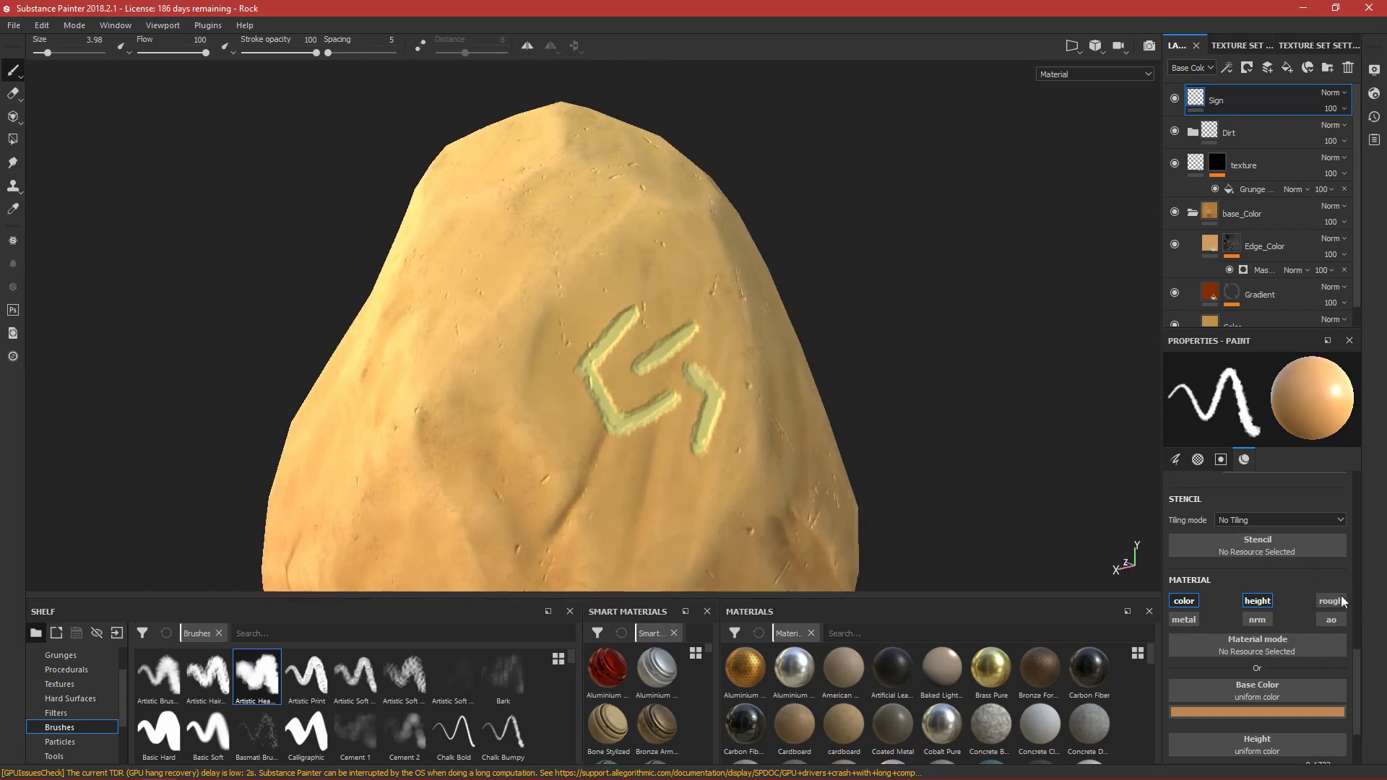
{"action": "left_click", "coordinate": [1315, 710]}
{"action": "left_click_drag", "start_coordinate": [1255, 545], "coordinate": [1209, 297]}
{"action": "left_click", "coordinate": [625, 325]}
{"action": "left_click_drag", "start_coordinate": [631, 314], "coordinate": [615, 329]}
{"action": "key", "text": "ctrl+z"}
{"action": "right_click_drag", "start_coordinate": [630, 315], "coordinate": [623, 315], "text": "ctrl"}
{"action": "left_click_drag", "start_coordinate": [632, 313], "coordinate": [589, 366]}
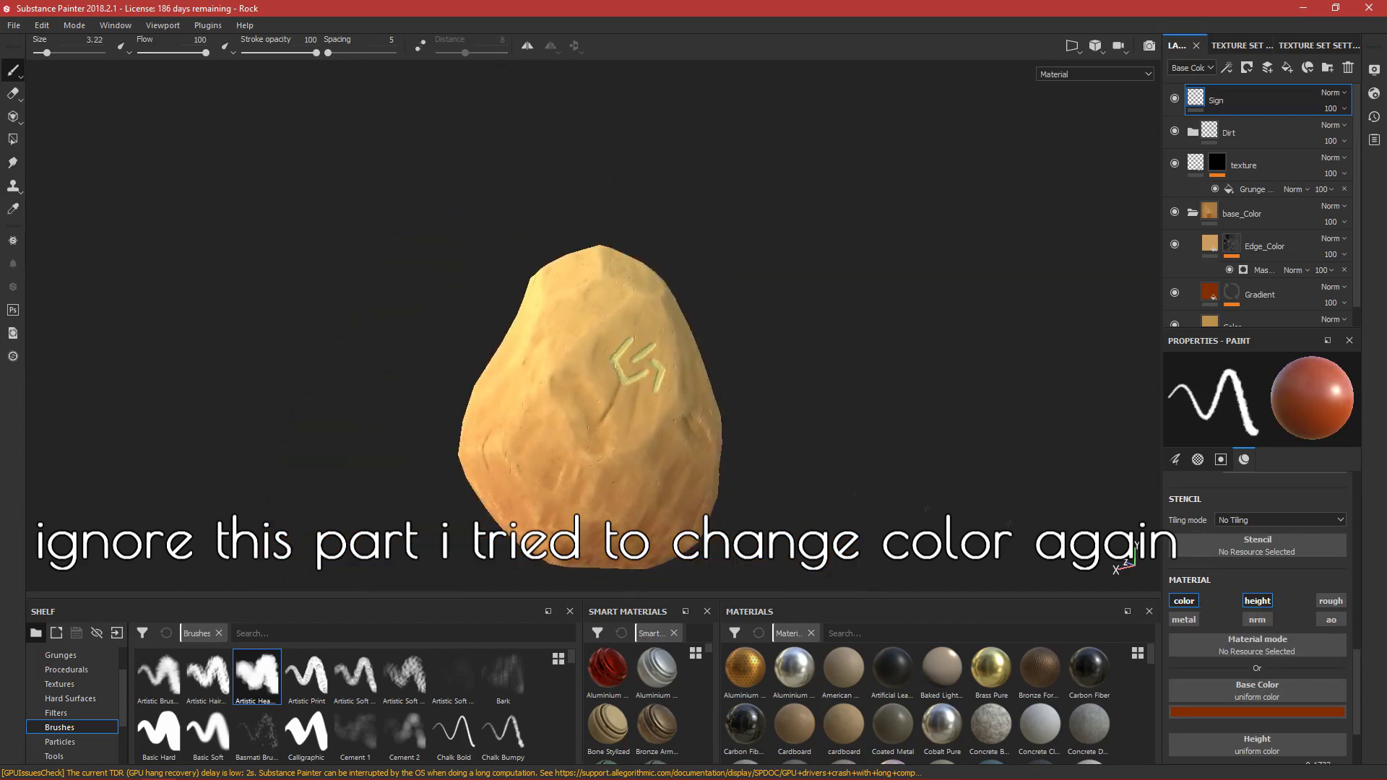
{"action": "left_click", "coordinate": [1257, 712]}
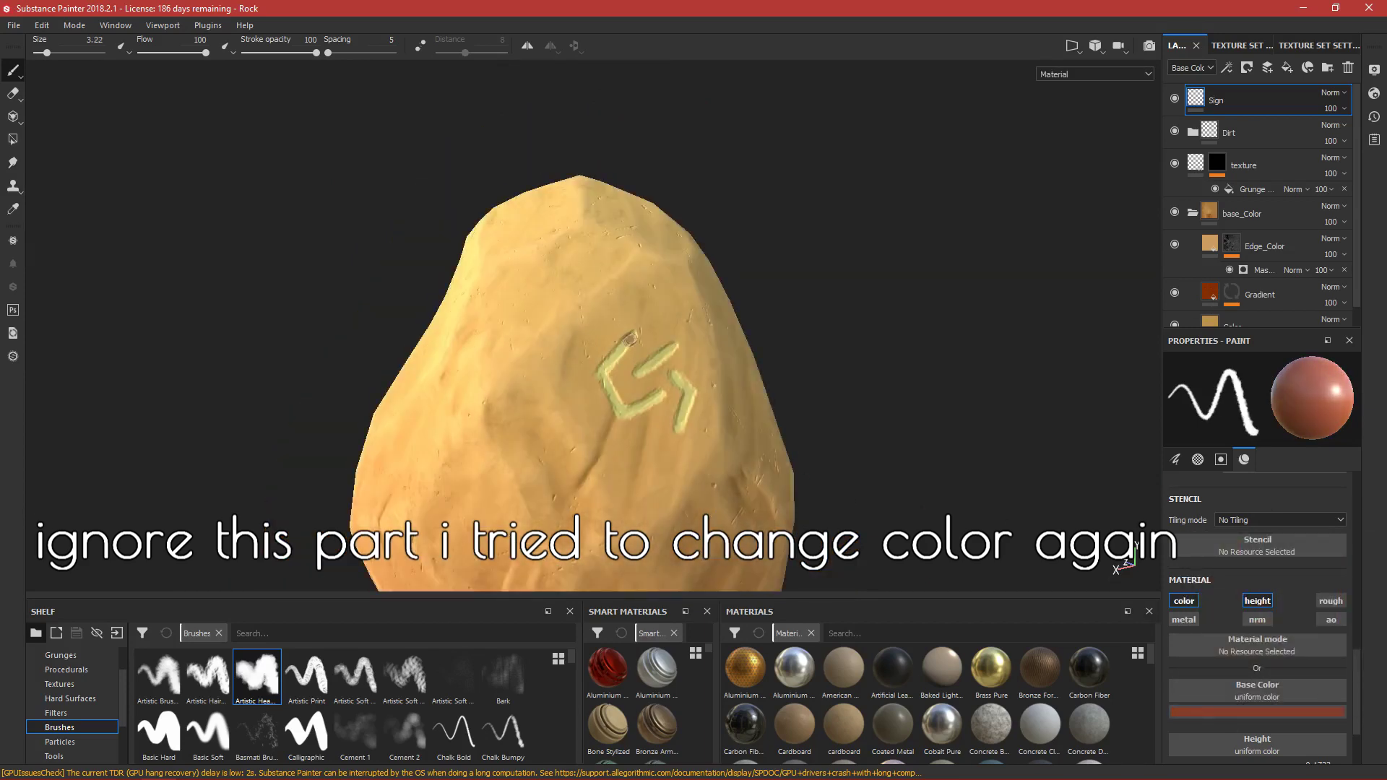
{"action": "mouse_move", "coordinate": [631, 339]}
{"action": "left_mouse_down"}
{"action": "mouse_move", "coordinate": [602, 371]}
{"action": "mouse_move", "coordinate": [660, 395]}
{"action": "left_mouse_up"}
{"action": "right_click_drag", "start_coordinate": [655, 394], "coordinate": [596, 463], "text": "alt"}
{"action": "key", "text": "ctrl+z"}
{"action": "right_click_drag", "start_coordinate": [682, 454], "coordinate": [762, 410], "text": "alt"}
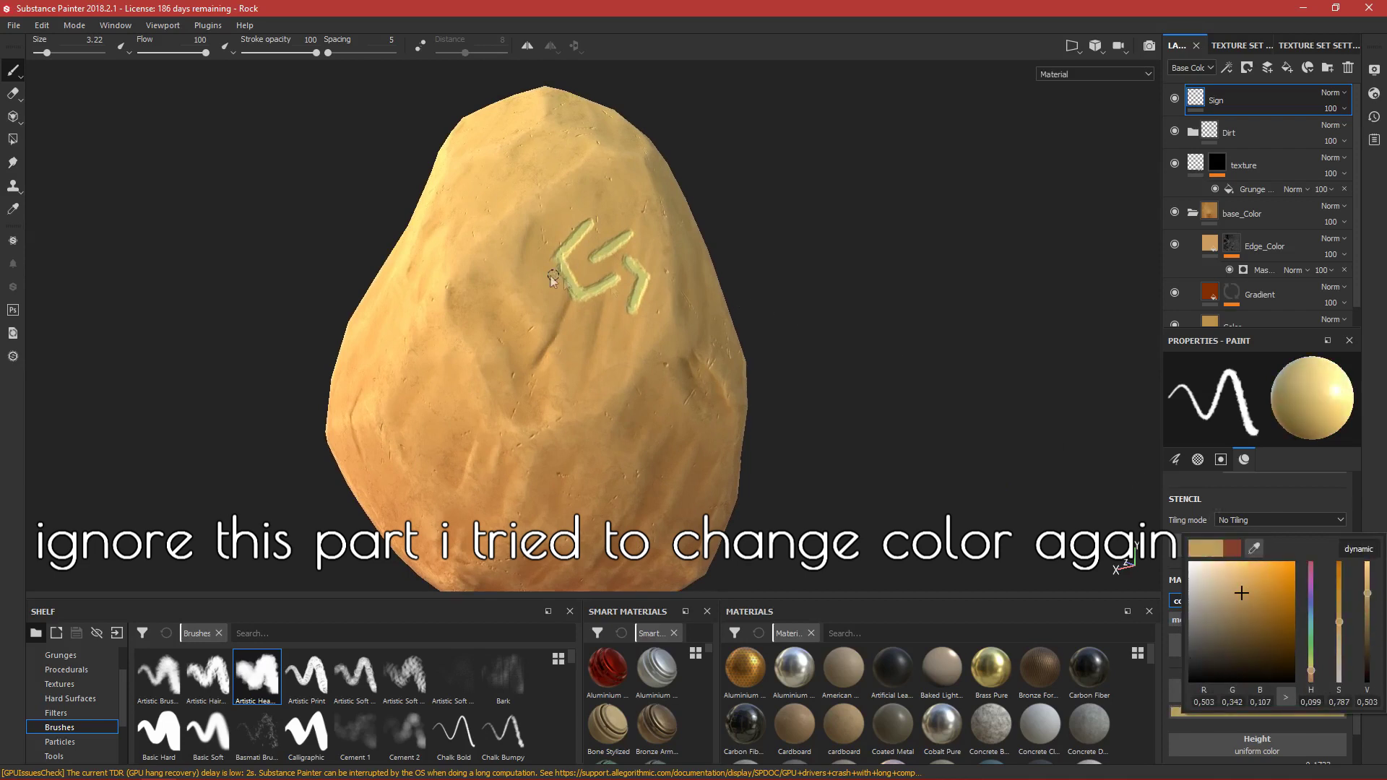
{"action": "left_click", "coordinate": [602, 251]}
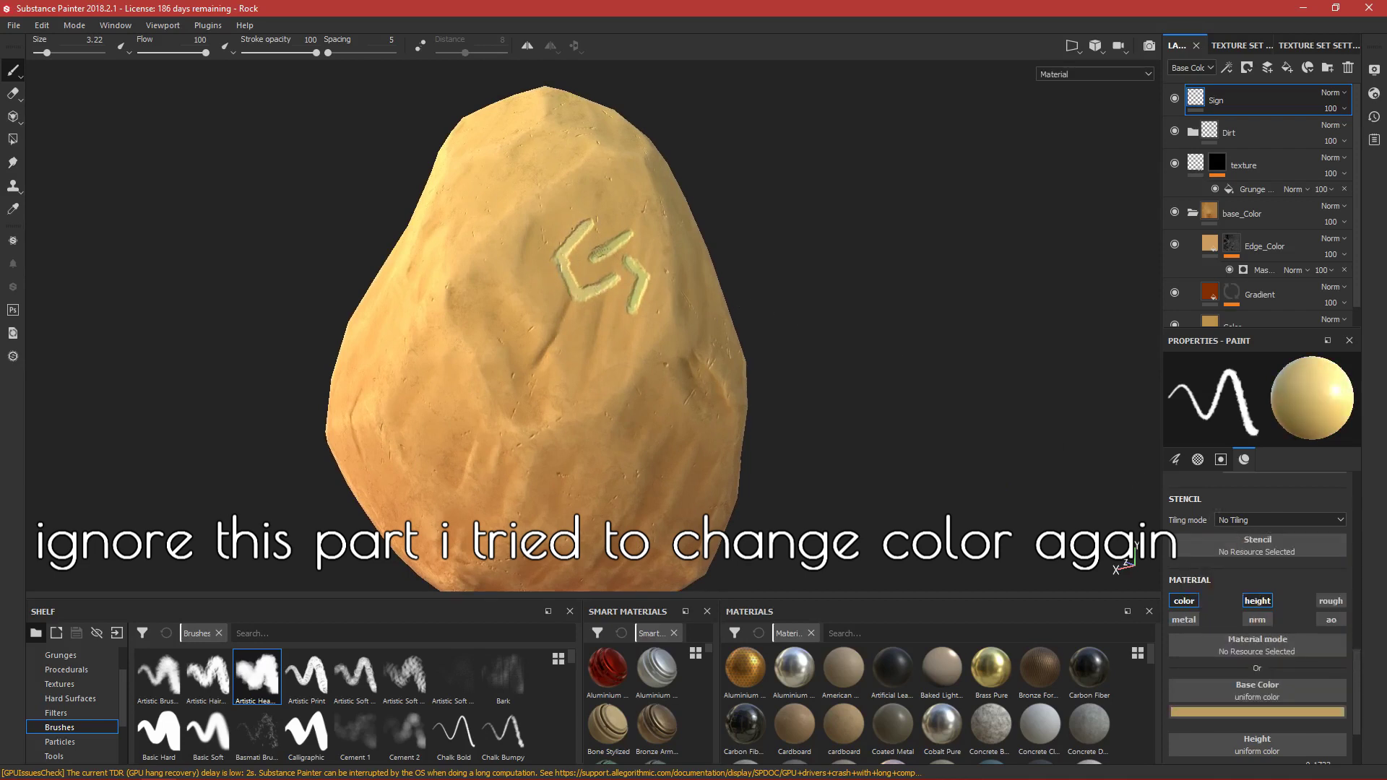
{"action": "left_click", "coordinate": [1256, 712]}
{"action": "left_click_drag", "start_coordinate": [1254, 548], "coordinate": [583, 318]}
{"action": "left_click", "coordinate": [648, 178]}
{"action": "middle_click_drag", "start_coordinate": [582, 305], "coordinate": [598, 384], "text": "alt"}
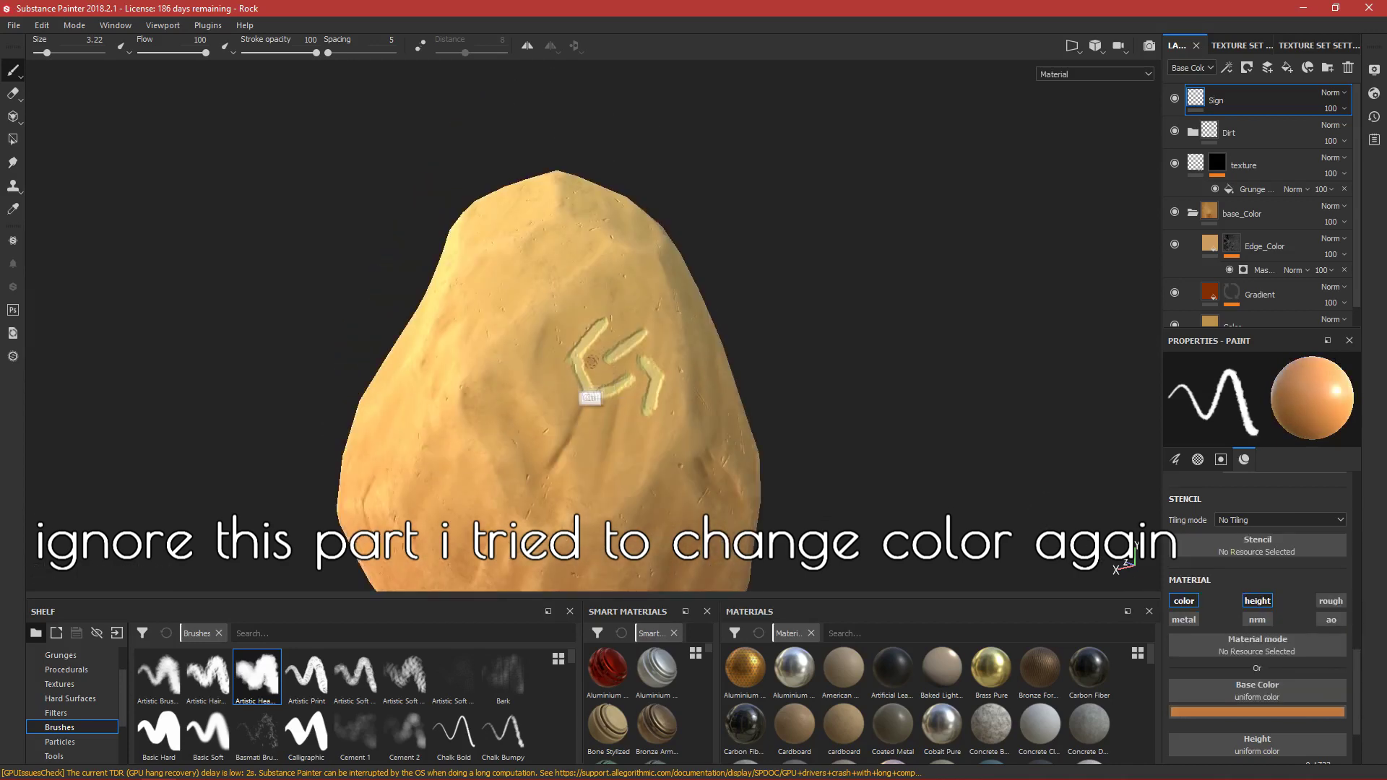
{"action": "right_click_drag", "start_coordinate": [586, 433], "coordinate": [590, 490], "text": "alt"}
{"action": "mouse_move", "coordinate": [601, 300]}
{"action": "left_mouse_down"}
{"action": "mouse_move", "coordinate": [582, 327]}
{"action": "mouse_move", "coordinate": [587, 389]}
{"action": "left_mouse_up"}
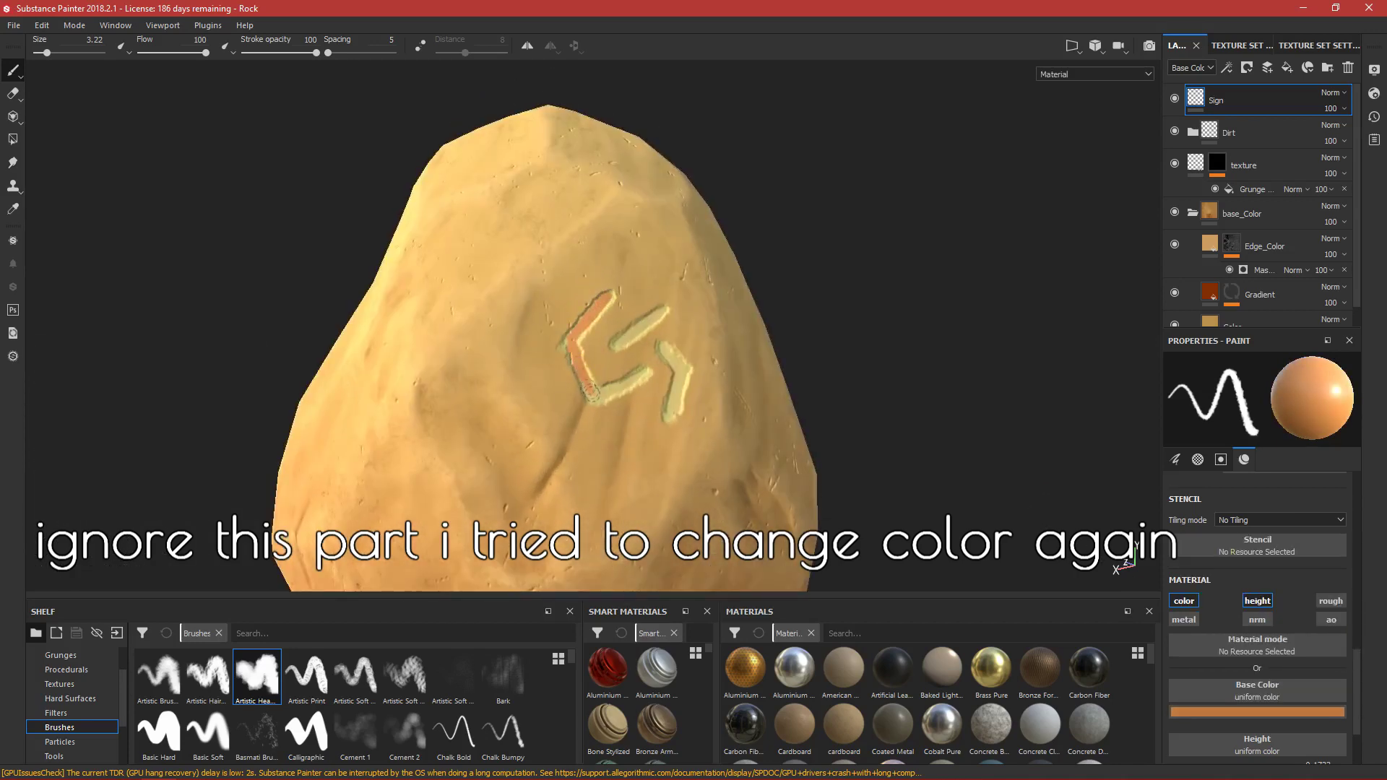
{"action": "mouse_move", "coordinate": [623, 342]}
{"action": "left_mouse_down"}
{"action": "mouse_move", "coordinate": [664, 312]}
{"action": "mouse_move", "coordinate": [672, 412]}
{"action": "left_mouse_up"}
{"action": "right_click_drag", "start_coordinate": [851, 304], "coordinate": [858, 171], "text": "alt"}
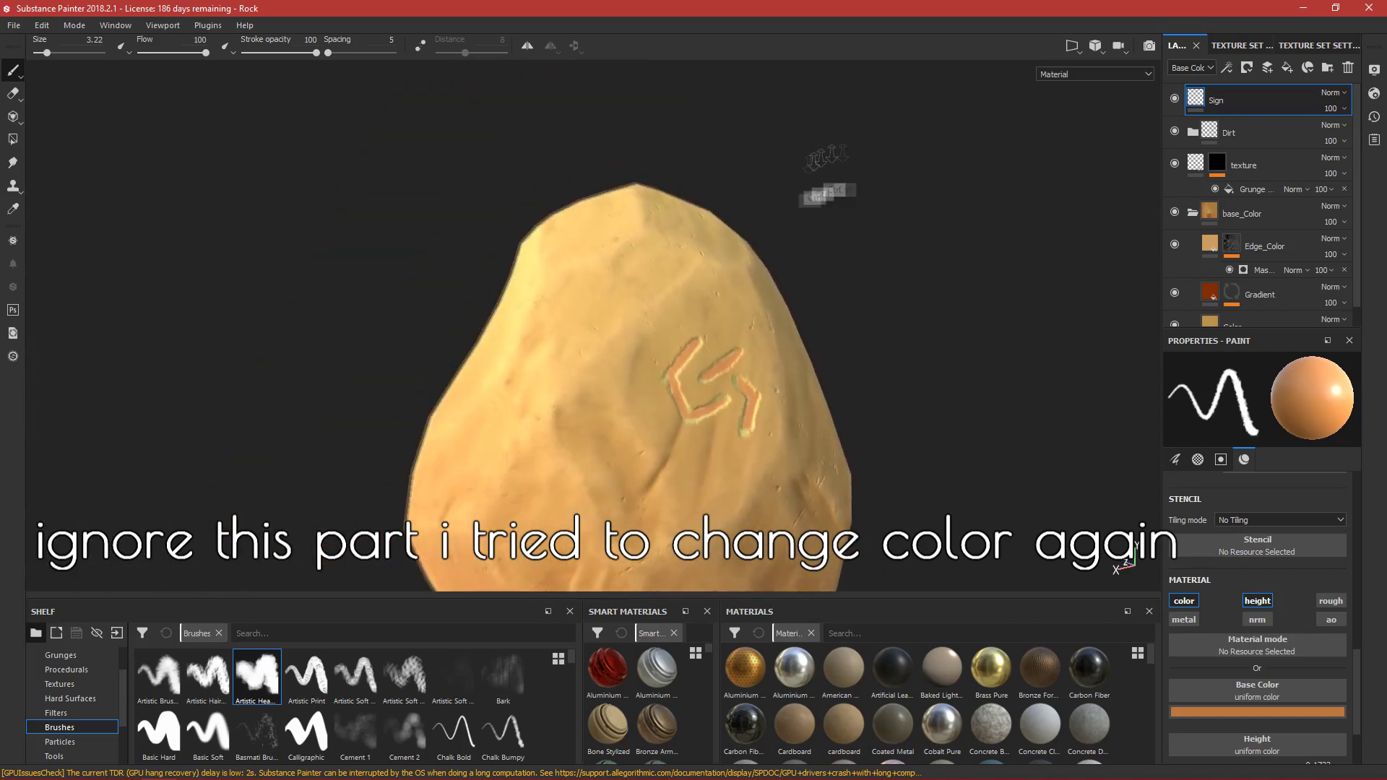
{"action": "middle_click_drag", "start_coordinate": [858, 170], "coordinate": [883, 198], "text": "alt"}
{"action": "scroll", "coordinate": [865, 483], "scroll_direction": "down", "scroll_amount": 2}
{"action": "scroll", "coordinate": [859, 477], "scroll_direction": "down", "scroll_amount": 2}
{"action": "key", "text": "f"}
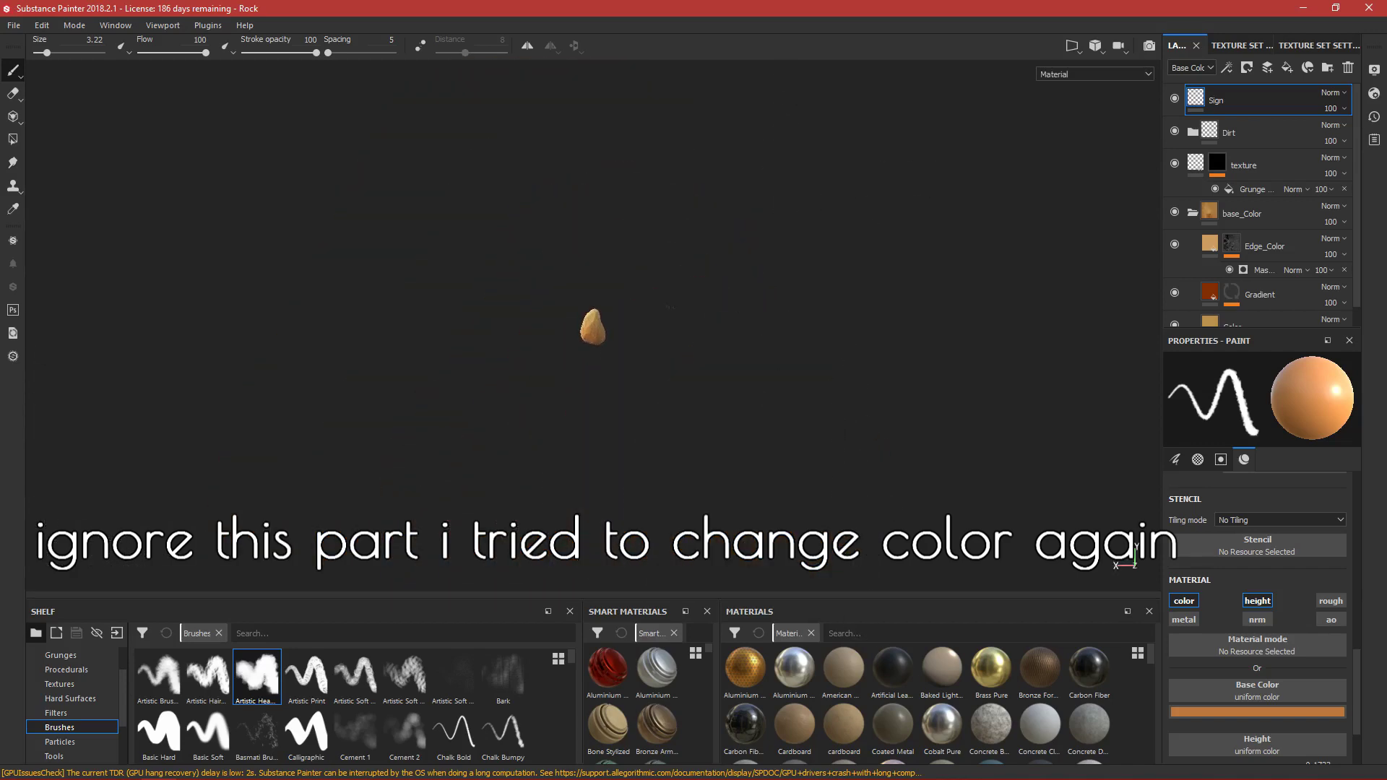
{"action": "scroll", "coordinate": [594, 327], "scroll_direction": "up", "scroll_amount": 10}
{"action": "middle_click_drag", "start_coordinate": [864, 416], "coordinate": [773, 340], "text": "alt"}
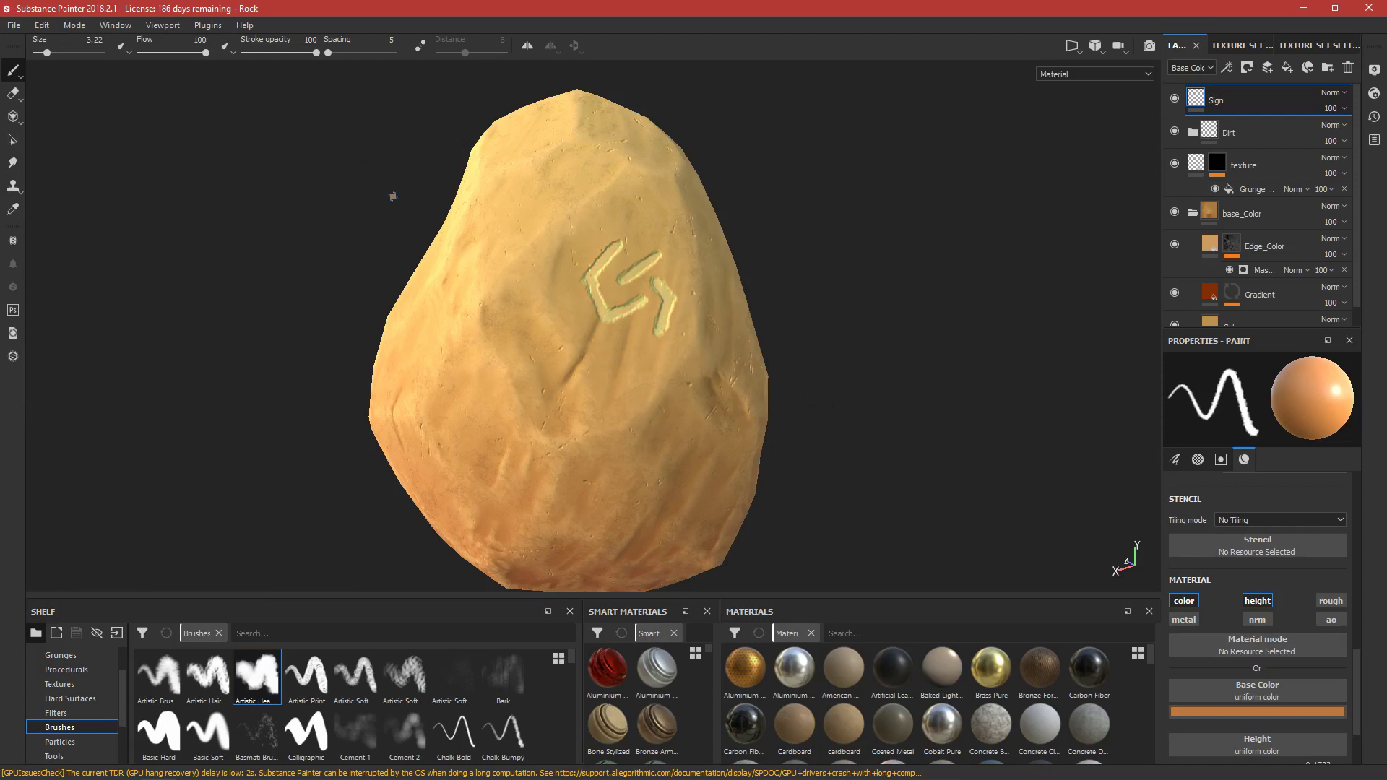
{"action": "scroll", "coordinate": [601, 416], "scroll_direction": "down", "scroll_amount": 2}
{"action": "left_click_drag", "start_coordinate": [612, 456], "coordinate": [627, 426], "text": "alt"}
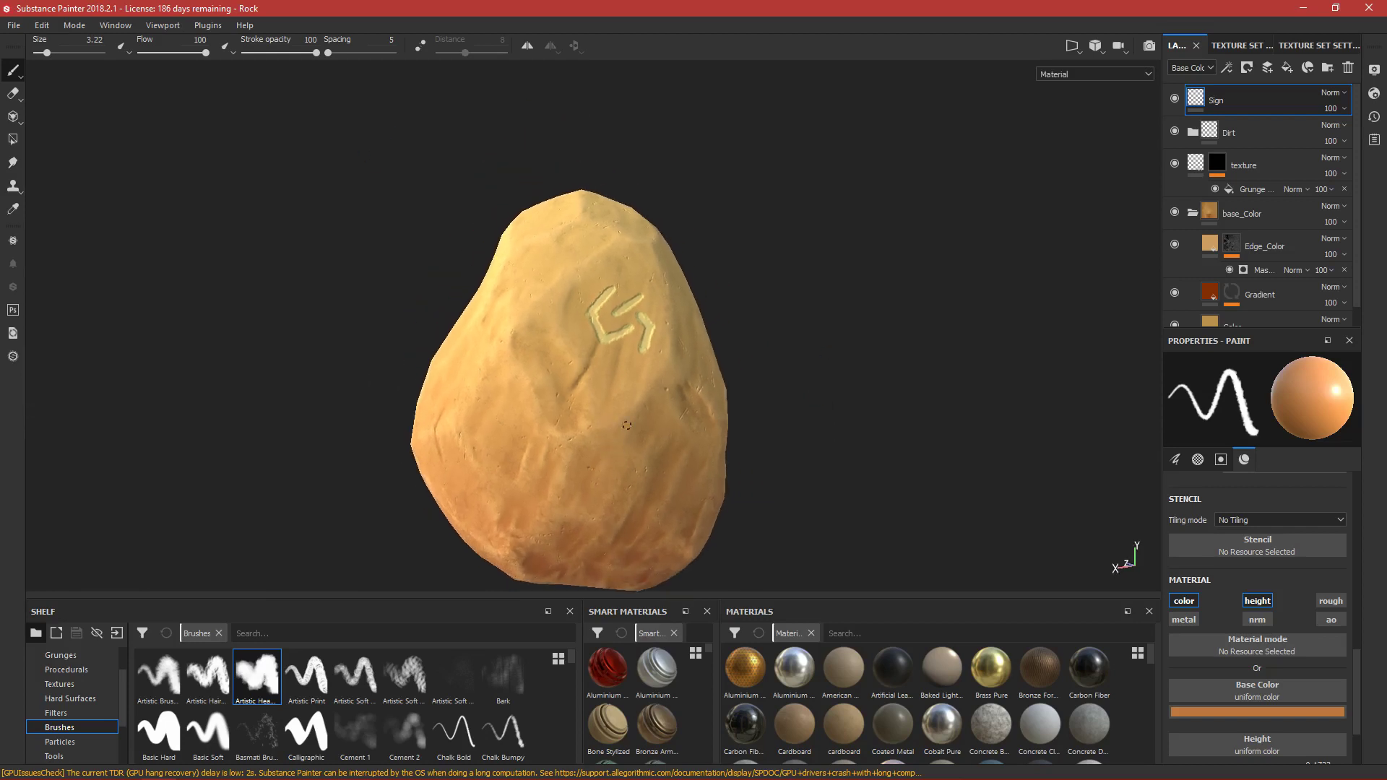
Step: Add a Levels effect to the Sign layer and adjust it to brighten the sign to cream-white
{"action": "right_click", "coordinate": [1221, 100]}
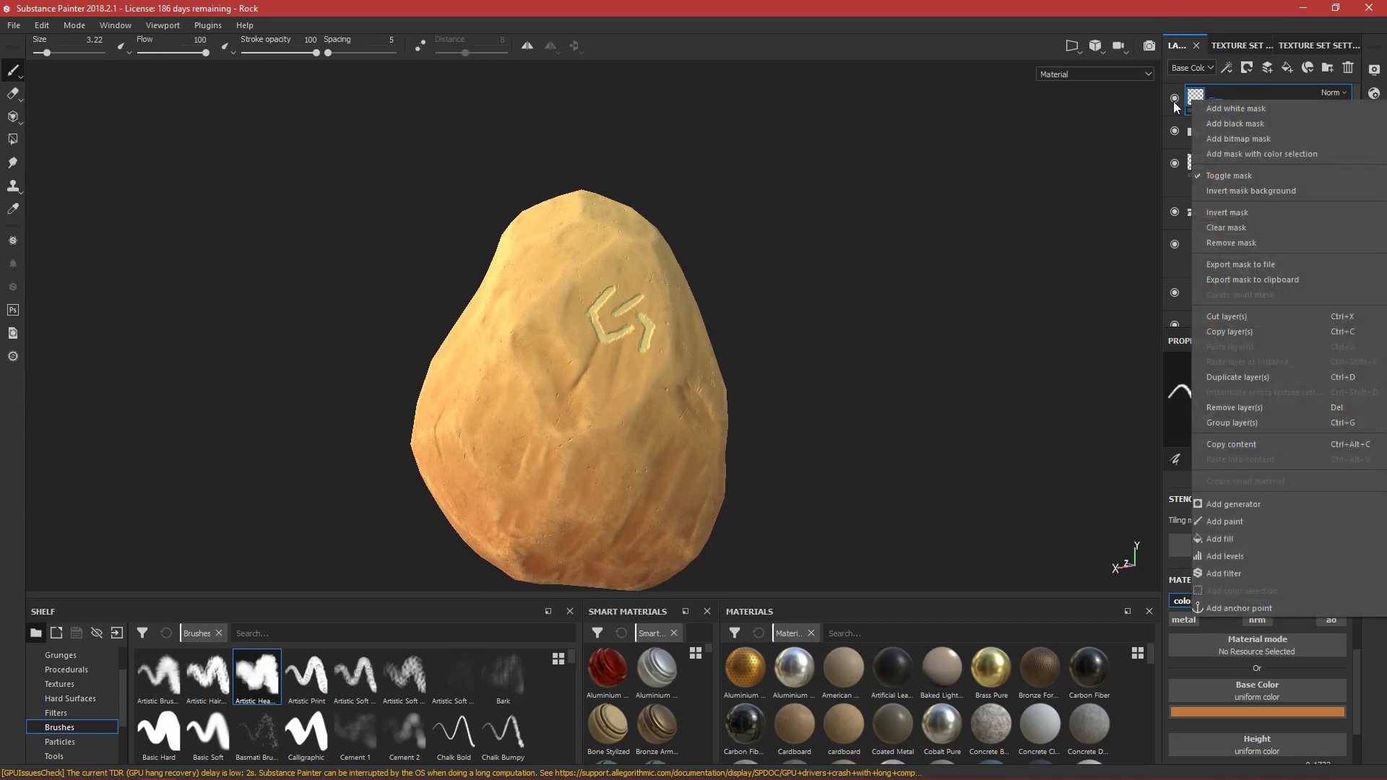
{"action": "left_click", "coordinate": [1233, 558]}
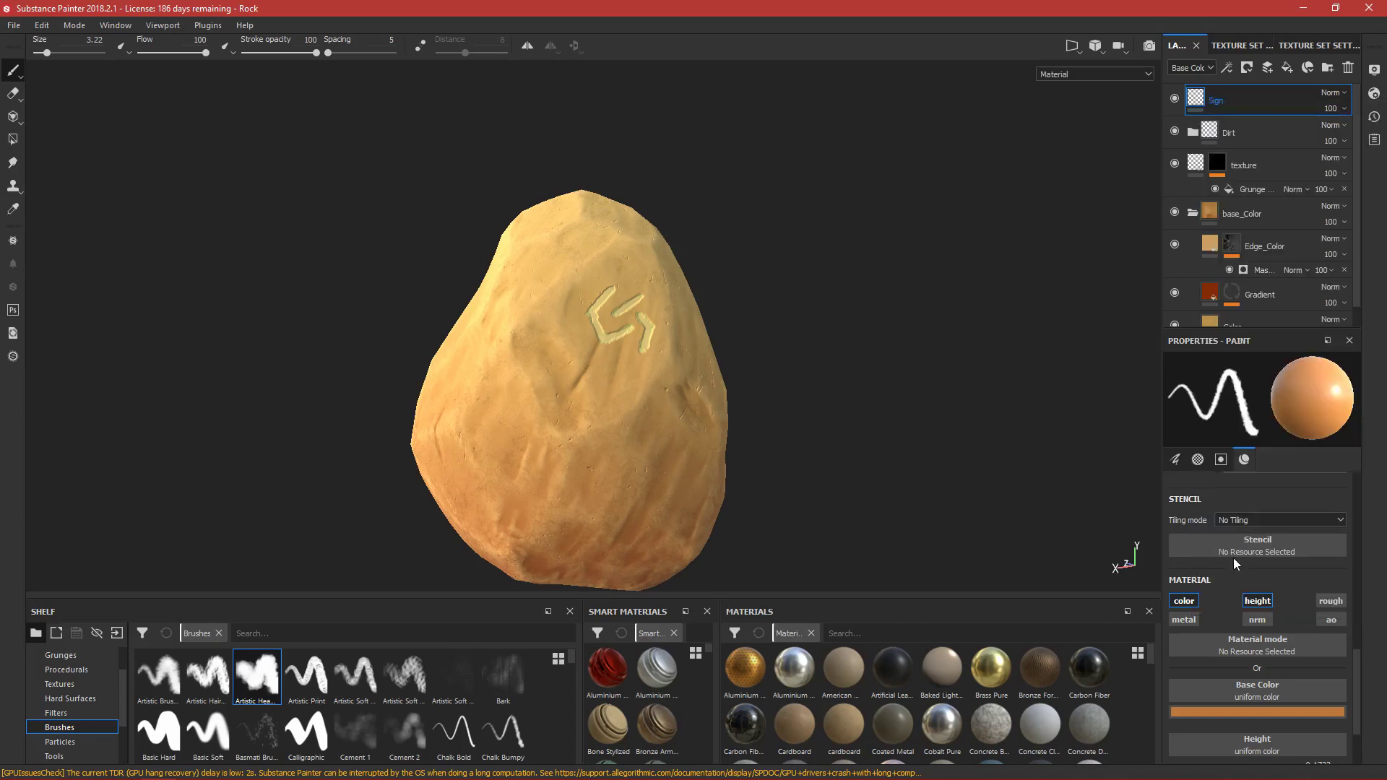
{"action": "left_click_drag", "start_coordinate": [1262, 420], "coordinate": [1265, 416]}
{"action": "left_click_drag", "start_coordinate": [1177, 484], "coordinate": [1196, 485]}
{"action": "left_click_drag", "start_coordinate": [1266, 419], "coordinate": [1259, 419]}
{"action": "left_click_drag", "start_coordinate": [1347, 485], "coordinate": [1329, 485]}
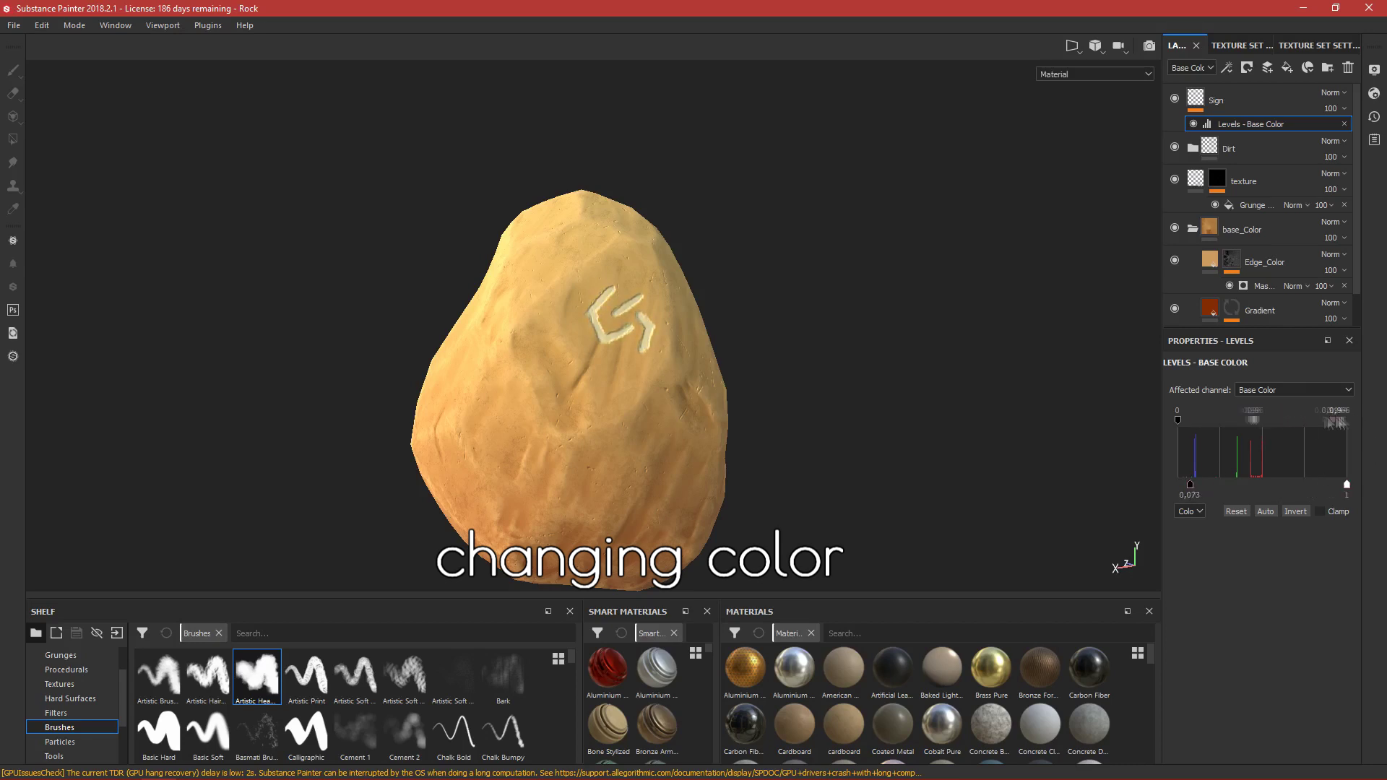
{"action": "left_click_drag", "start_coordinate": [1347, 421], "coordinate": [1313, 420]}
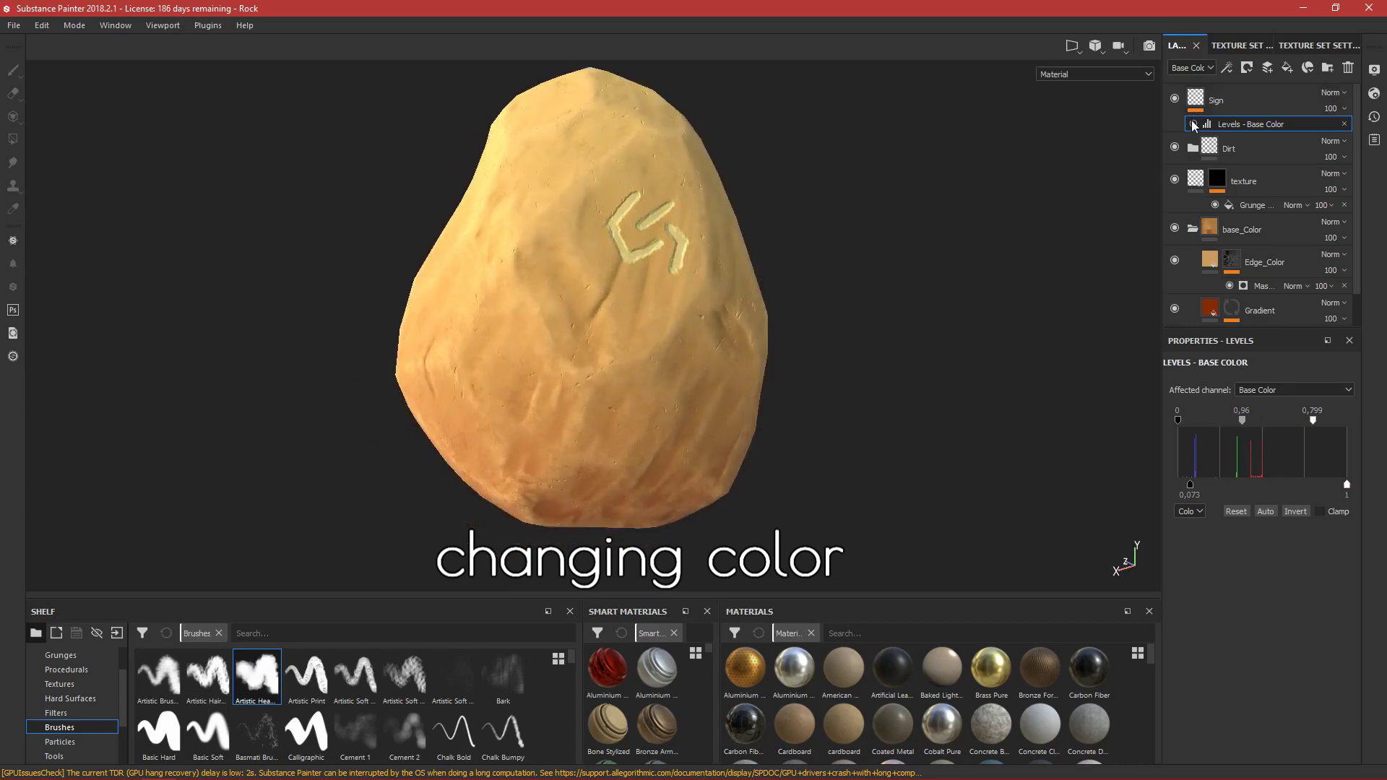
Step: Compare the sign with Levels and the Sign layer toggled off, then collapse base_Color
{"action": "left_click", "coordinate": [1193, 123]}
{"action": "left_click", "coordinate": [1193, 123]}
{"action": "left_click", "coordinate": [1193, 124]}
{"action": "left_click_drag", "start_coordinate": [789, 325], "coordinate": [808, 388], "text": "alt"}
{"action": "scroll", "coordinate": [777, 288], "scroll_direction": "down", "scroll_amount": 3}
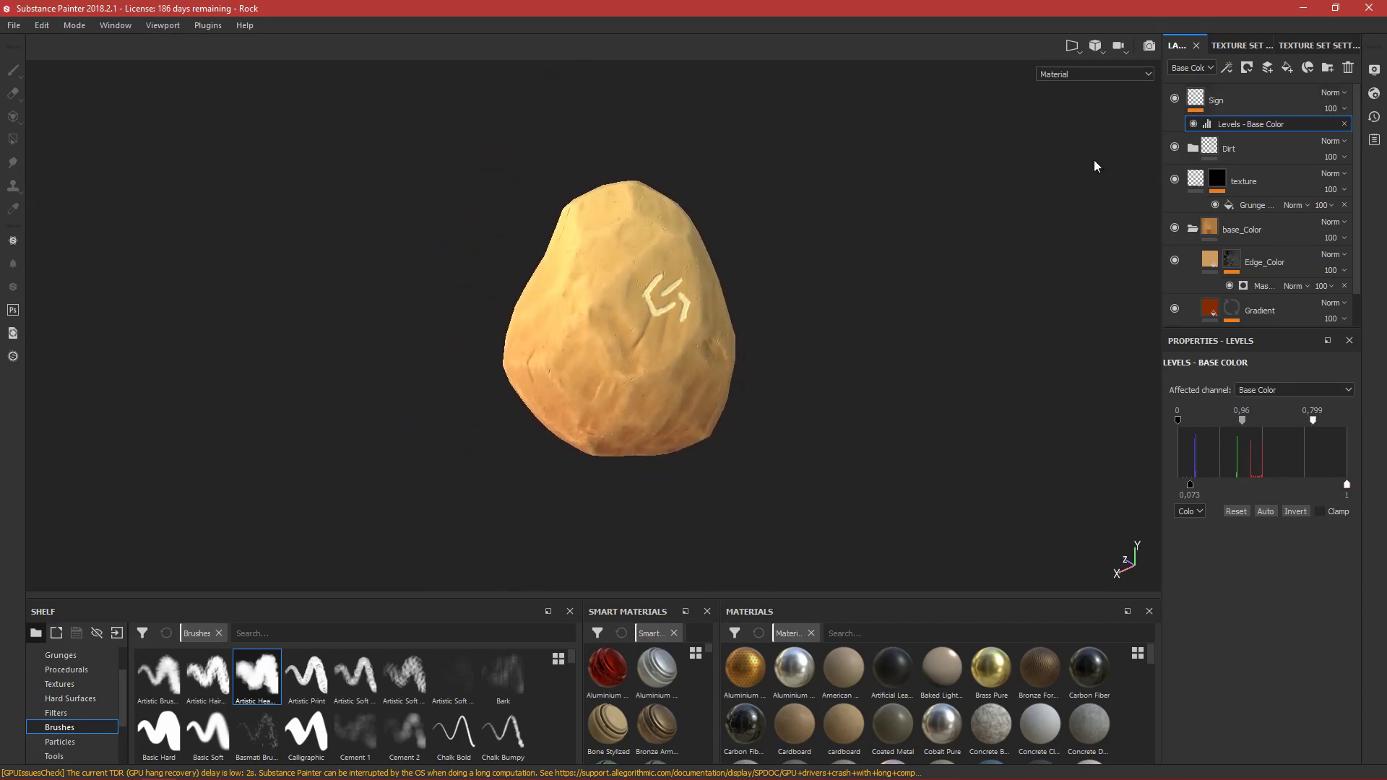
{"action": "left_click", "coordinate": [1194, 124]}
{"action": "left_click", "coordinate": [1194, 123]}
{"action": "left_click_drag", "start_coordinate": [787, 257], "coordinate": [685, 343], "text": "alt"}
{"action": "scroll", "coordinate": [728, 292], "scroll_direction": "up", "scroll_amount": 3}
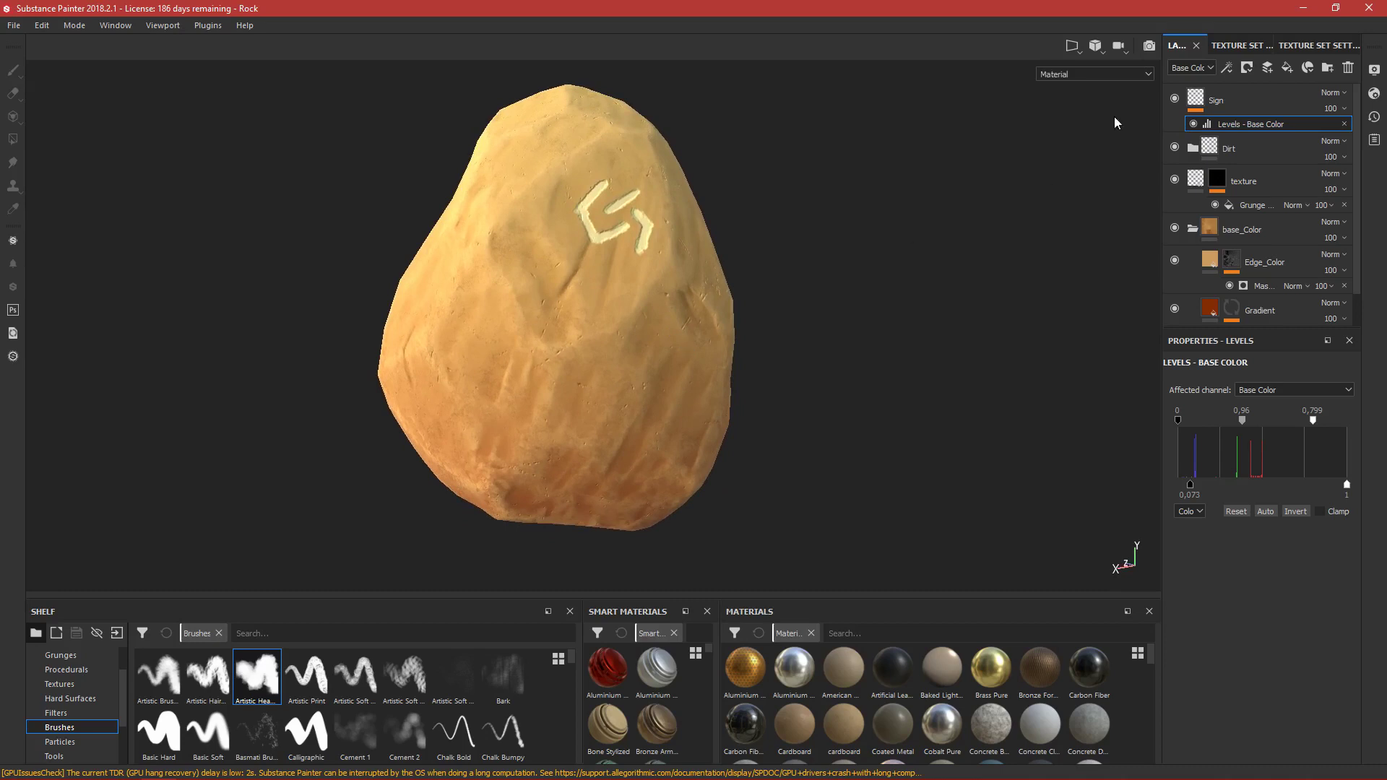
{"action": "left_click", "coordinate": [1174, 100]}
{"action": "left_click", "coordinate": [1174, 100]}
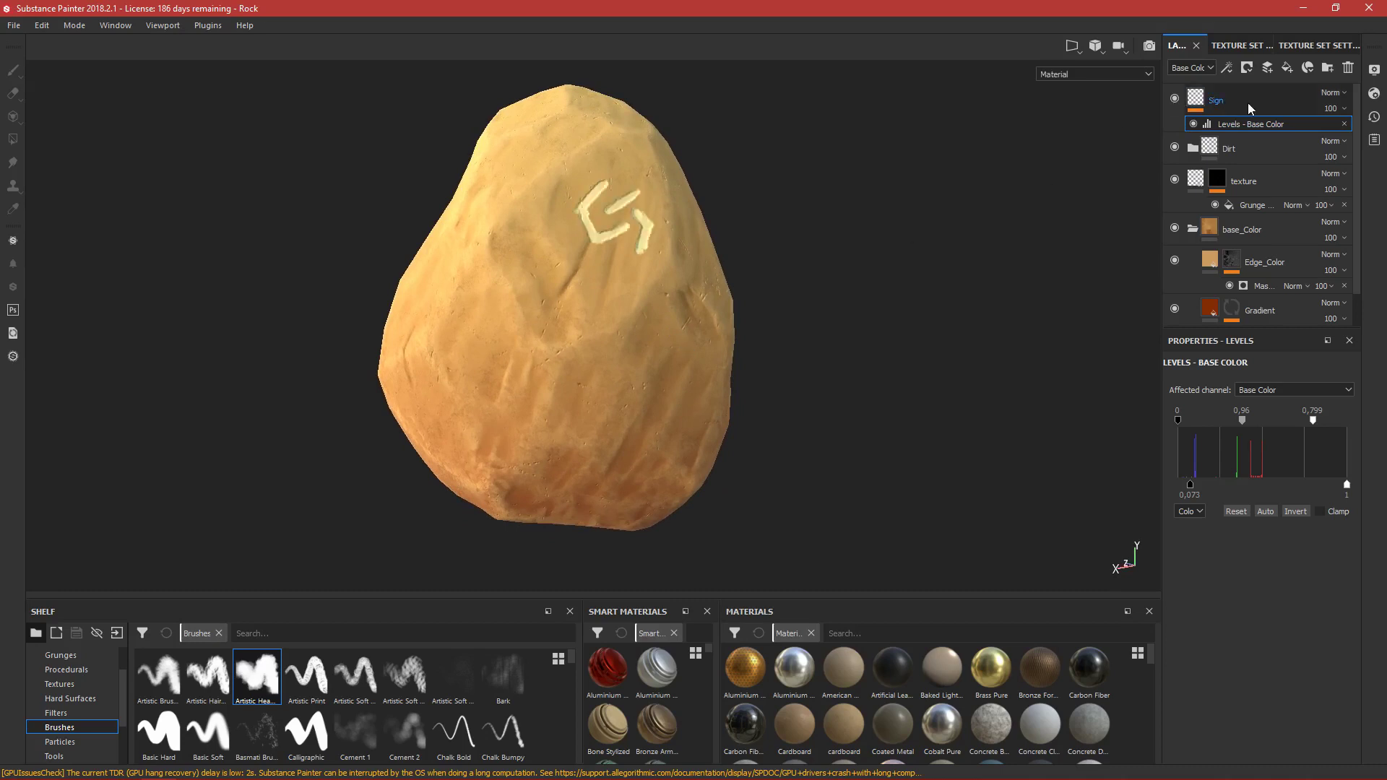
{"action": "scroll", "coordinate": [1226, 220], "scroll_direction": "down", "scroll_amount": 1}
{"action": "scroll", "coordinate": [1226, 220], "scroll_direction": "up", "scroll_amount": 1}
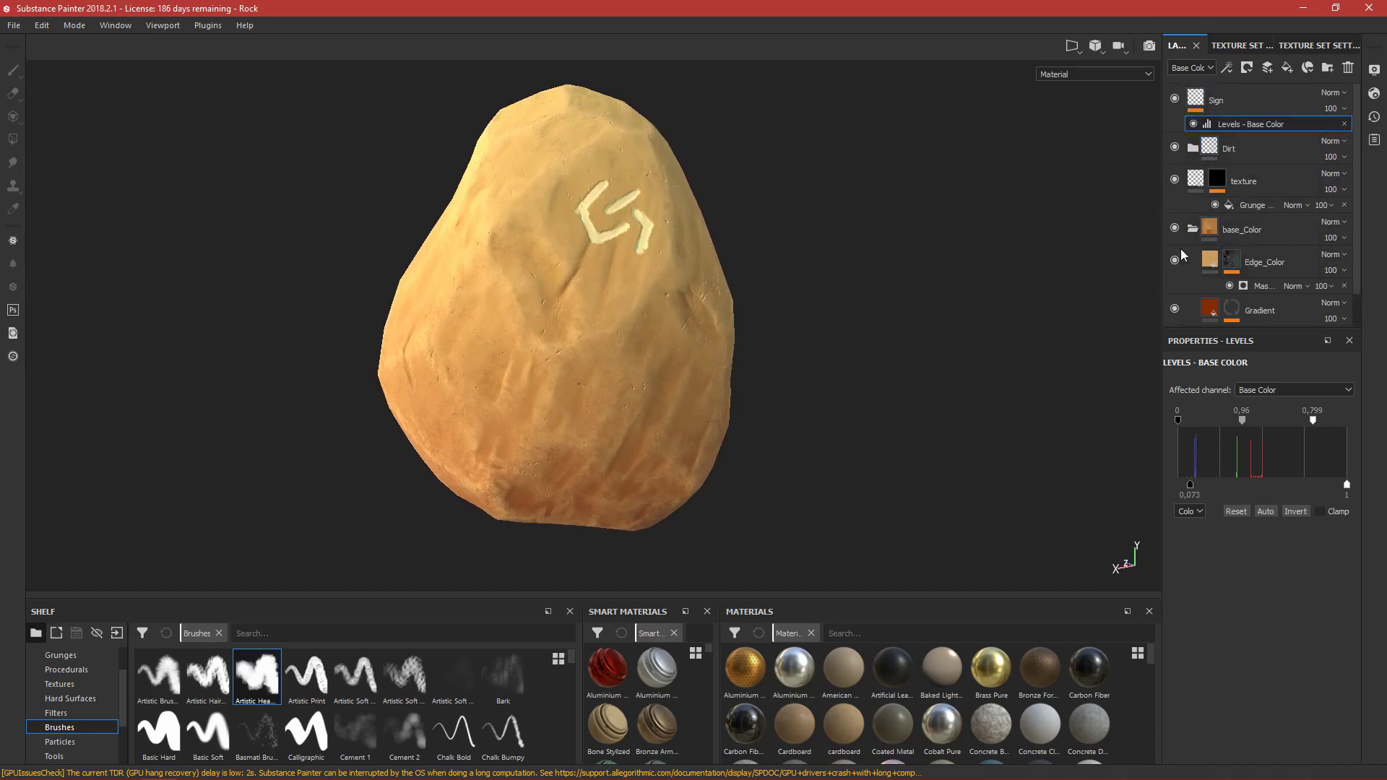
{"action": "left_click", "coordinate": [1193, 230]}
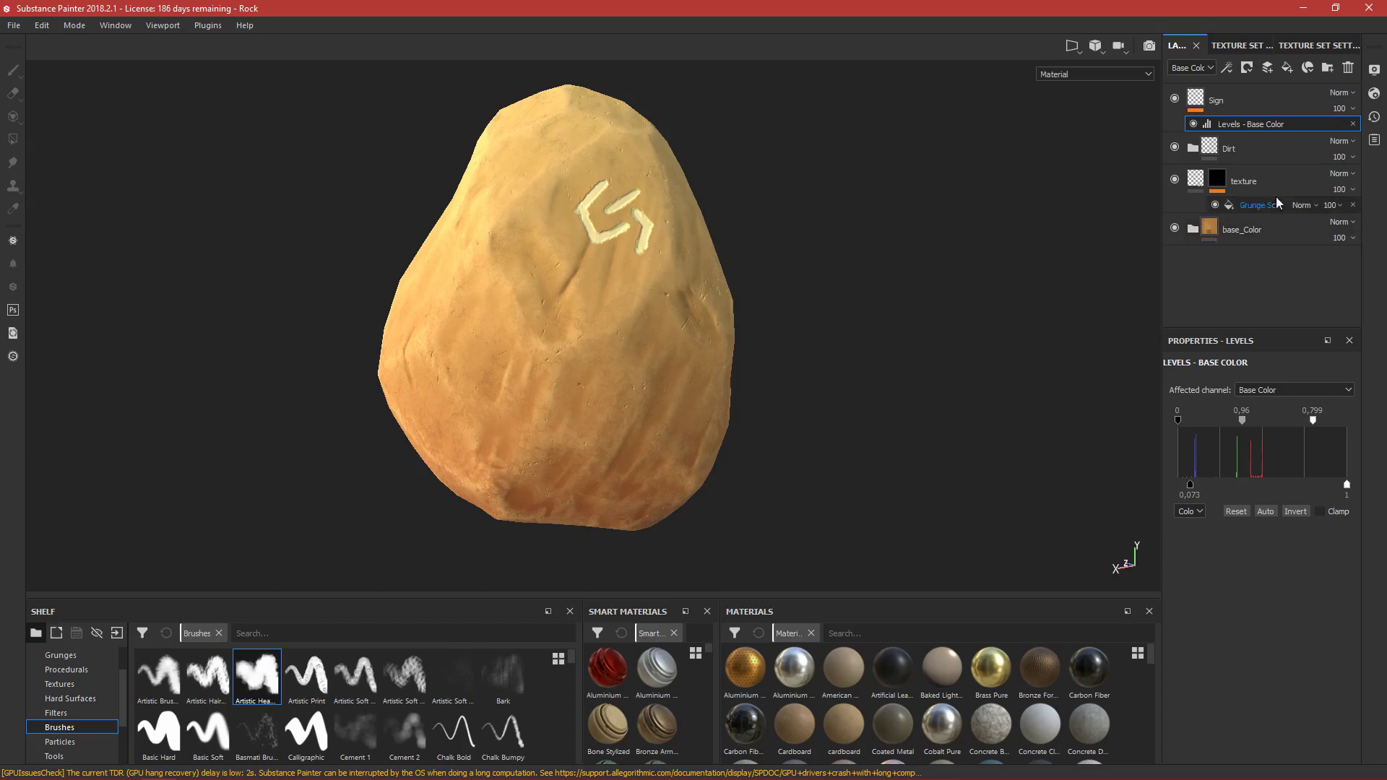
Step: Create a Rock folder, move Sign, Dirt, texture and base_Color into it, and save
{"action": "left_click", "coordinate": [1326, 69]}
{"action": "double_click", "coordinate": [1243, 100]}
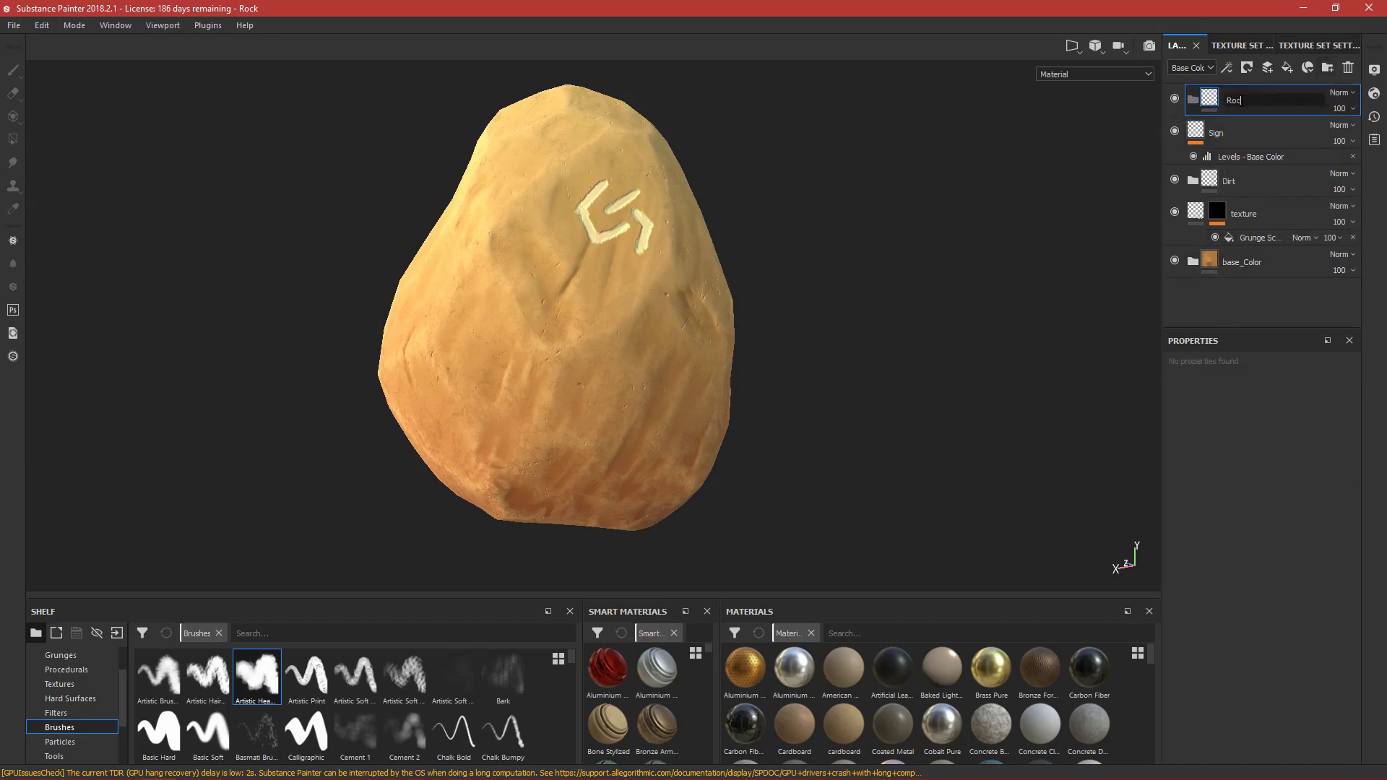
{"action": "left_click", "coordinate": [1250, 130]}
{"action": "left_click", "coordinate": [1276, 262], "text": "shift"}
{"action": "left_click_drag", "start_coordinate": [1266, 138], "coordinate": [1267, 99]}
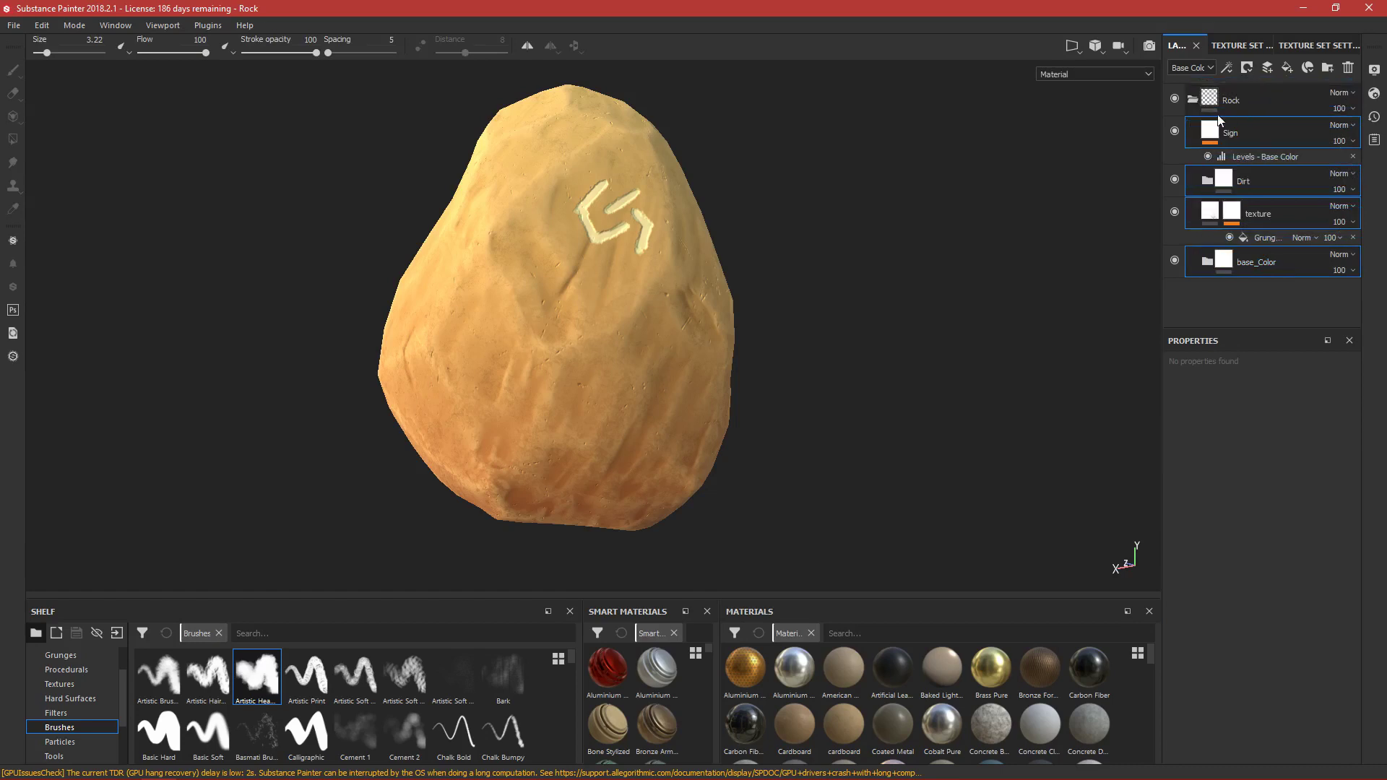
{"action": "left_click", "coordinate": [1191, 100]}
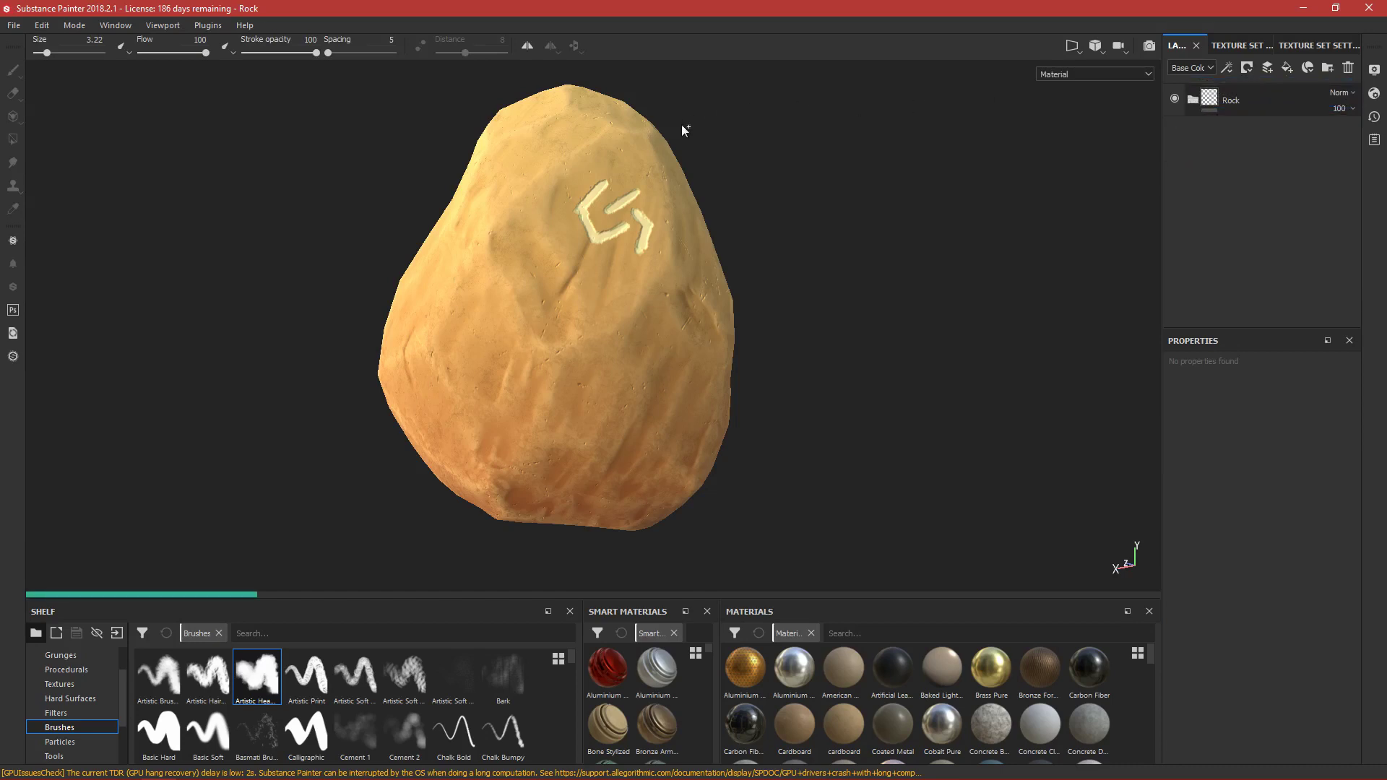
{"action": "key", "text": "ctrl+s"}
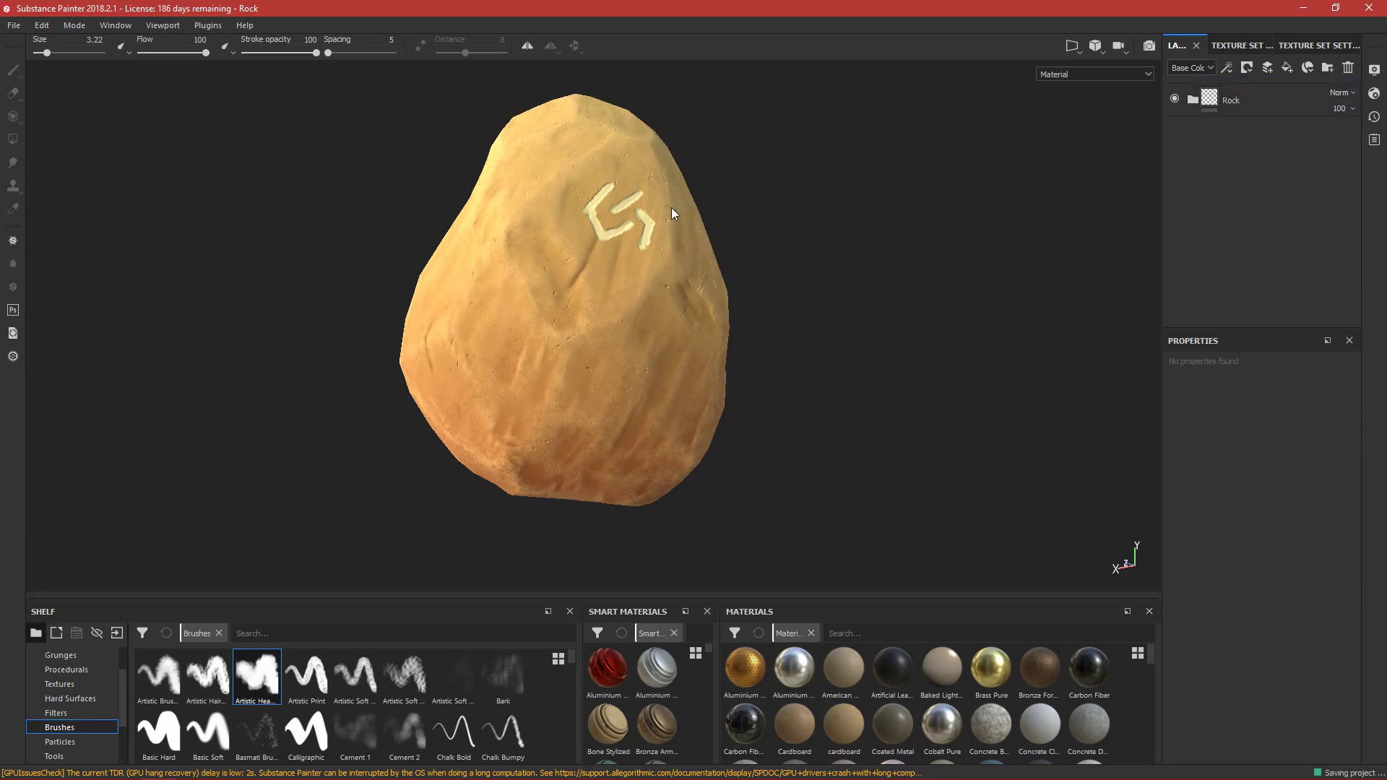